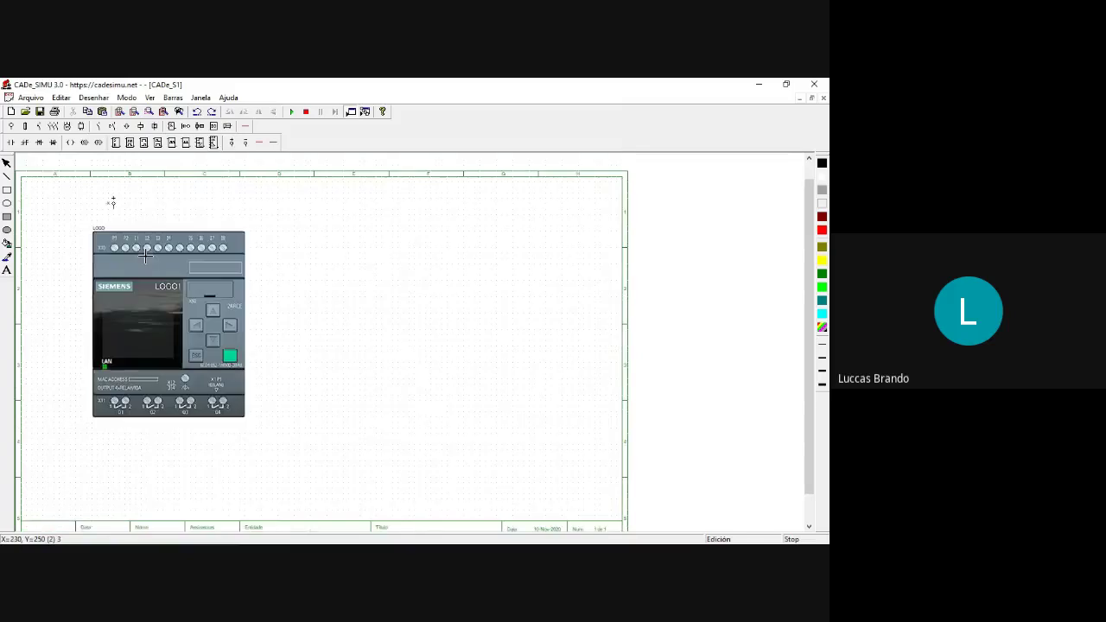
# Place a negative supply terminal beside the positive one above the LOGO and wire the two to P1 and P2.
pyautogui.scroll(1, 145, 256)
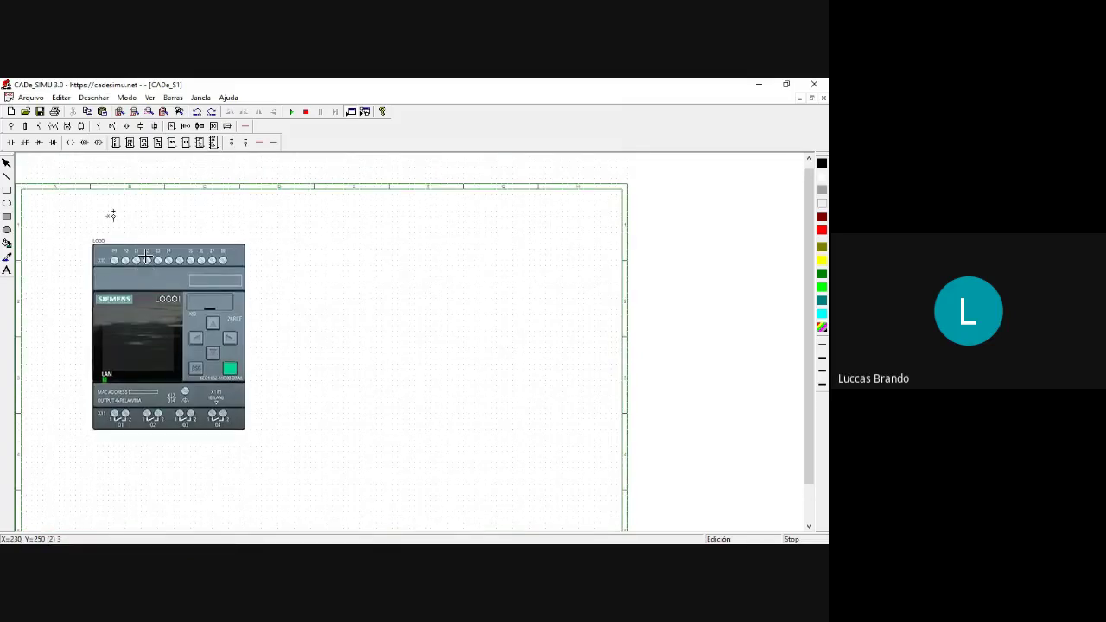
pyautogui.scroll(1, 145, 256)
pyautogui.scroll(-2, 351, 295)
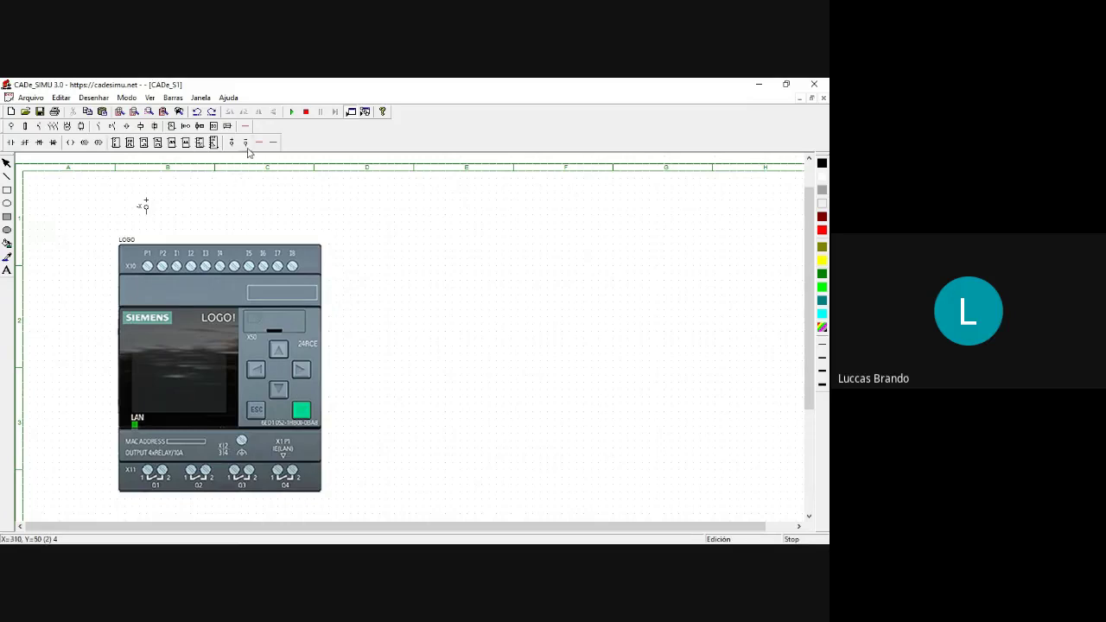
pyautogui.click(166, 211)
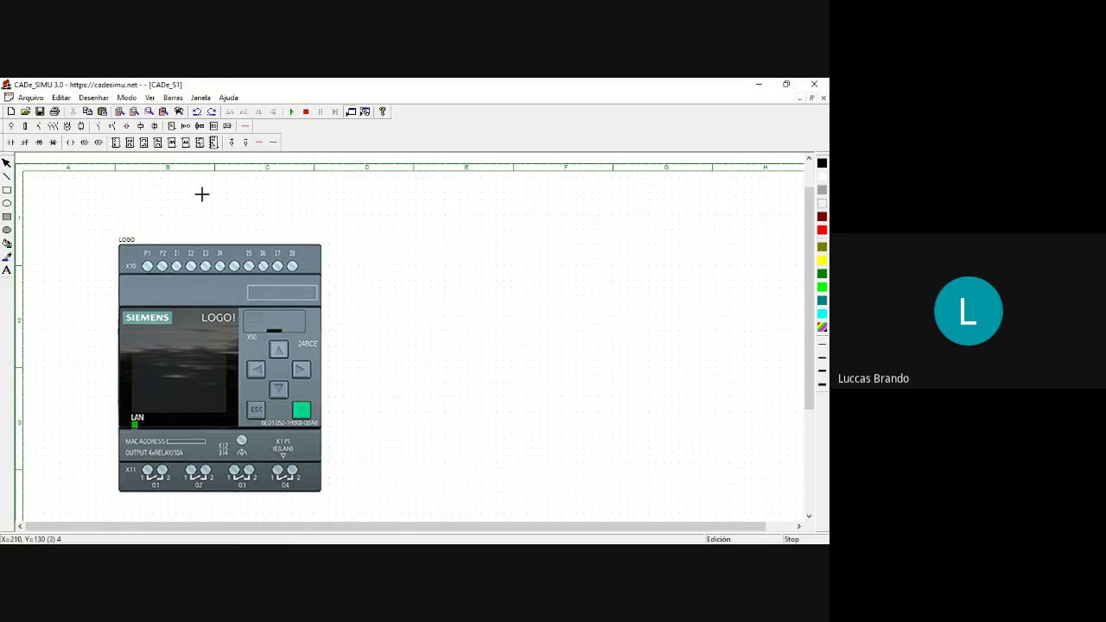
pyautogui.click(148, 244)
# Place a positive and a negative supply terminal beside the LOGO and draw a long vertical ladder rail down from each.
pyautogui.click(230, 141)
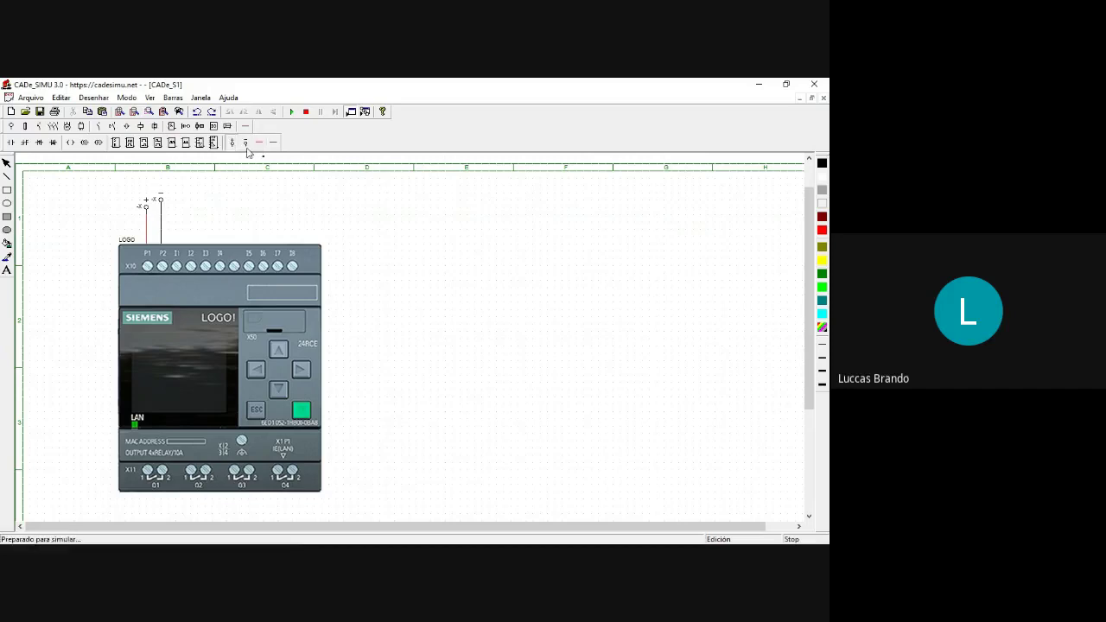
pyautogui.click(429, 215)
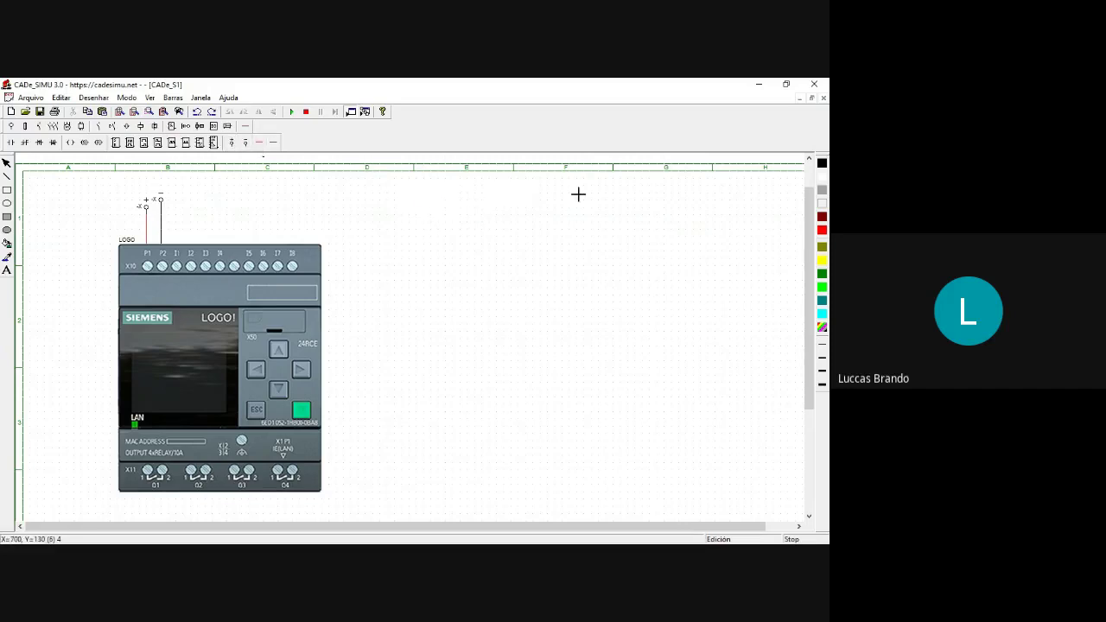
pyautogui.click(267, 142)
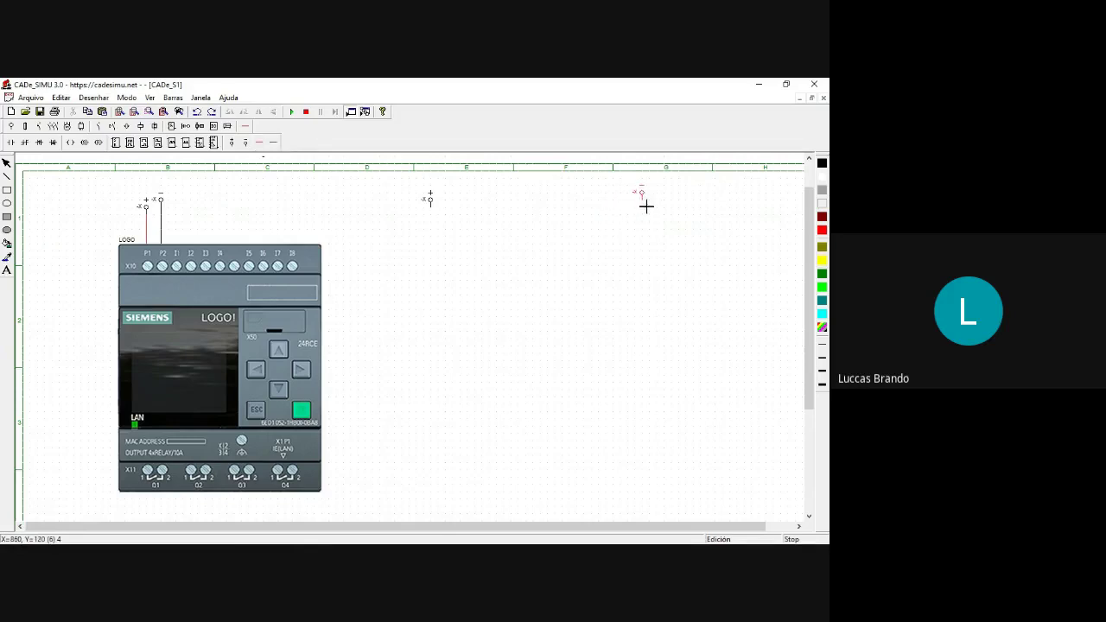
pyautogui.click(646, 206)
pyautogui.moveTo(431, 212); pyautogui.dragTo(453, 473)
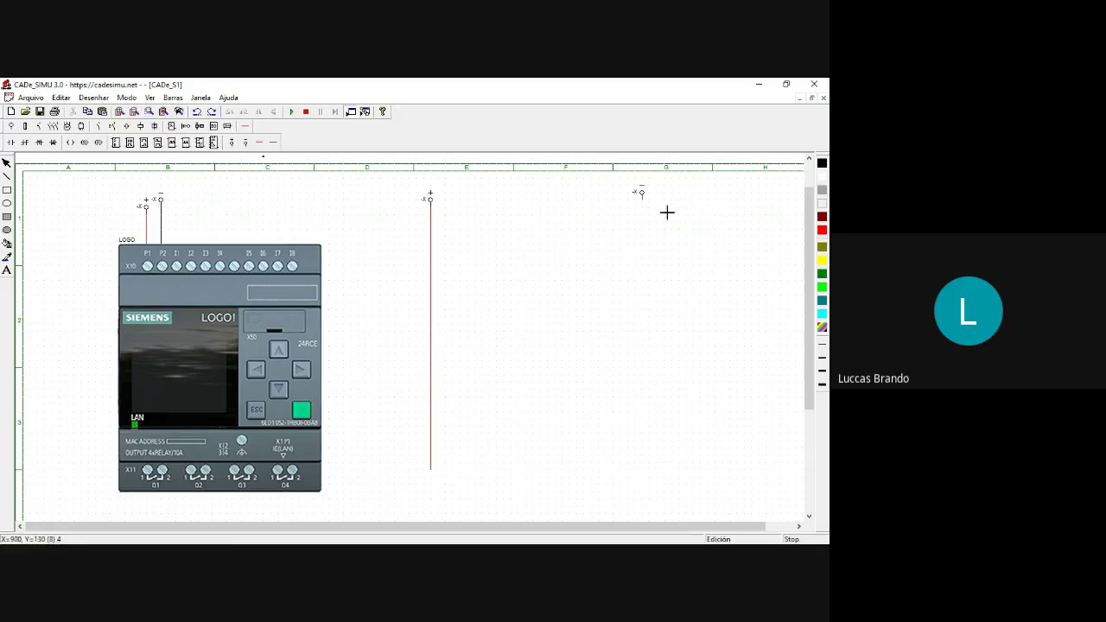
pyautogui.moveTo(644, 197); pyautogui.dragTo(672, 465)
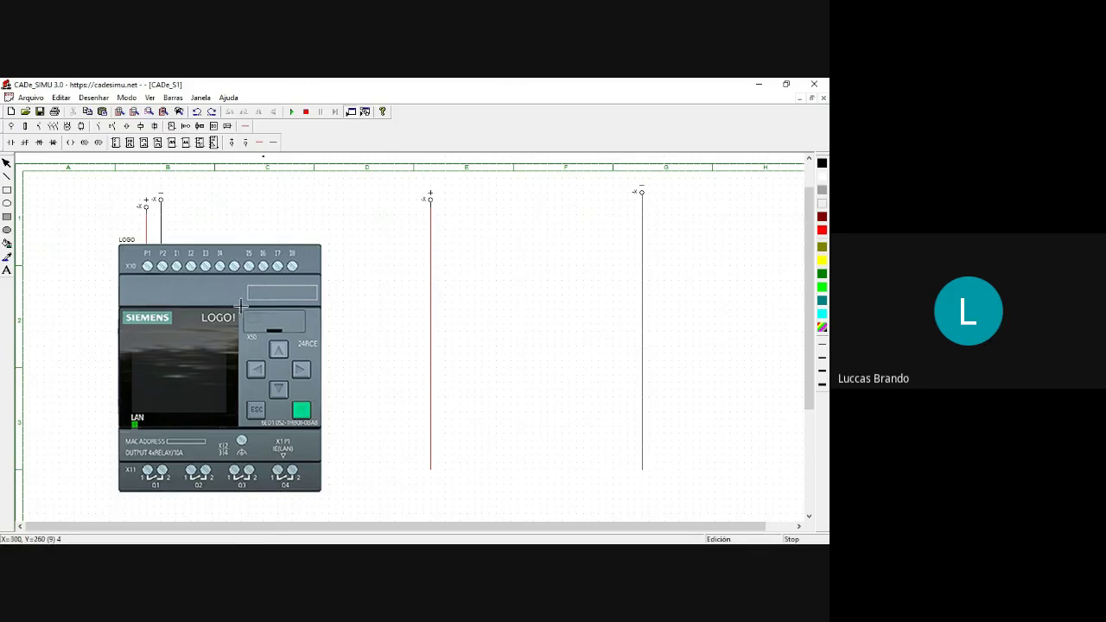
# Following the slide's ladder diagram, place the first rung's NC contact, NO contact, parallel NO contact below it, and output coil.
pyautogui.doubleClick(306, 285)
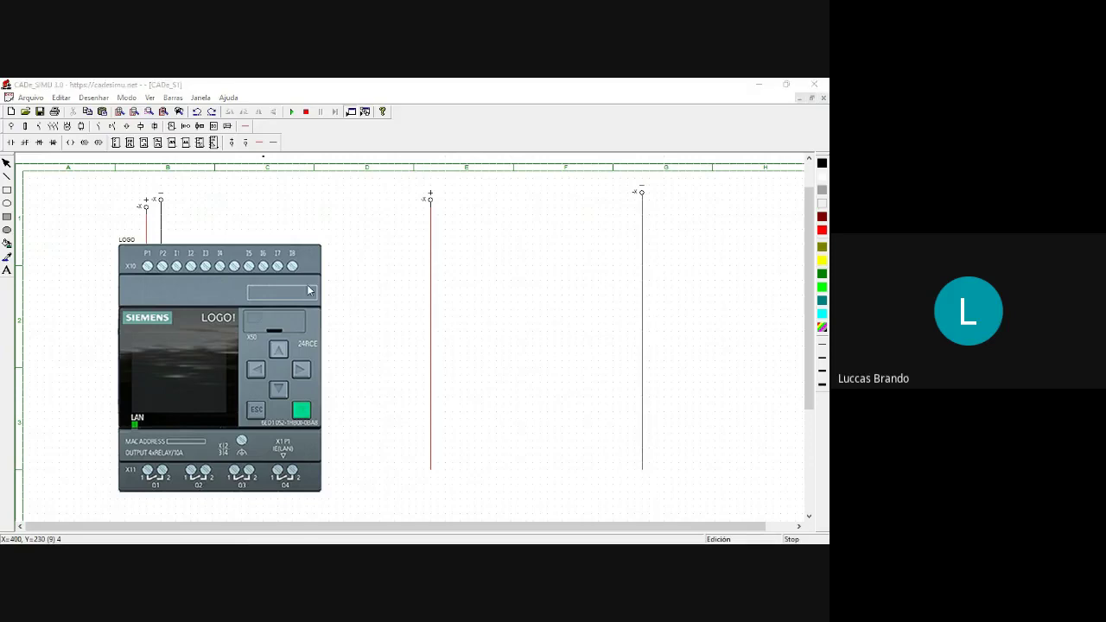
pyautogui.hotkey('alt', 'Tab')
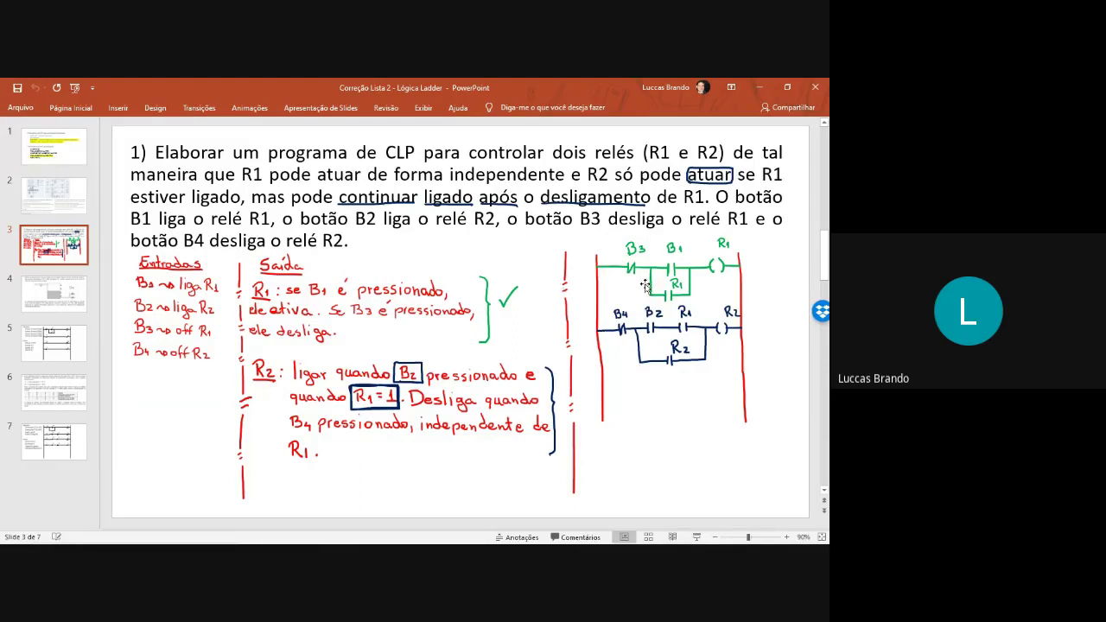
pyautogui.hotkey('alt', 'Tab')
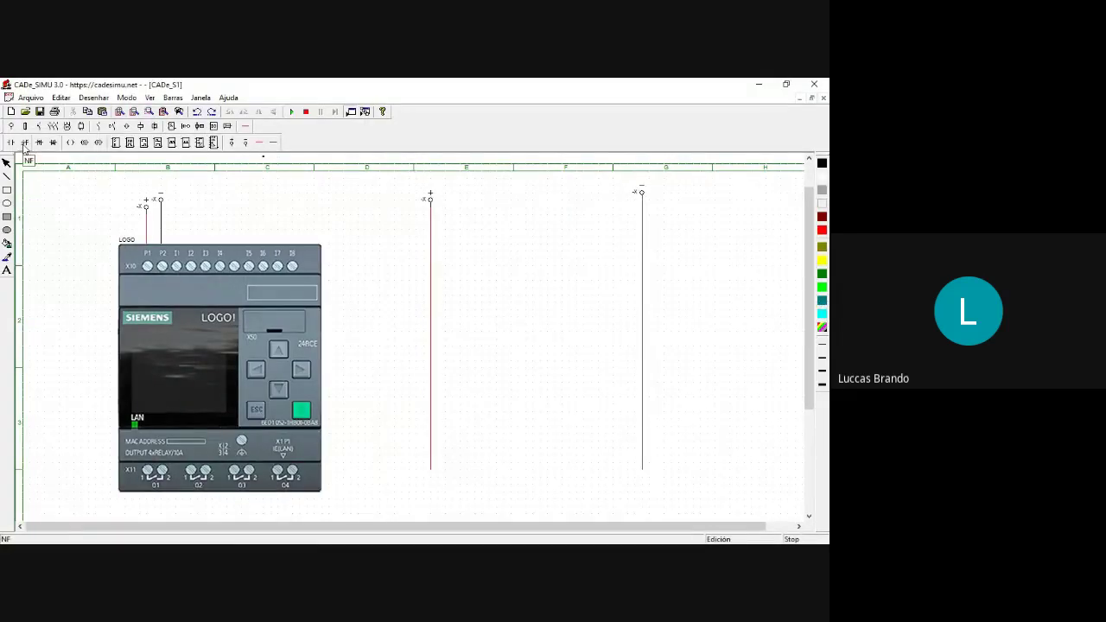
pyautogui.click(24, 143)
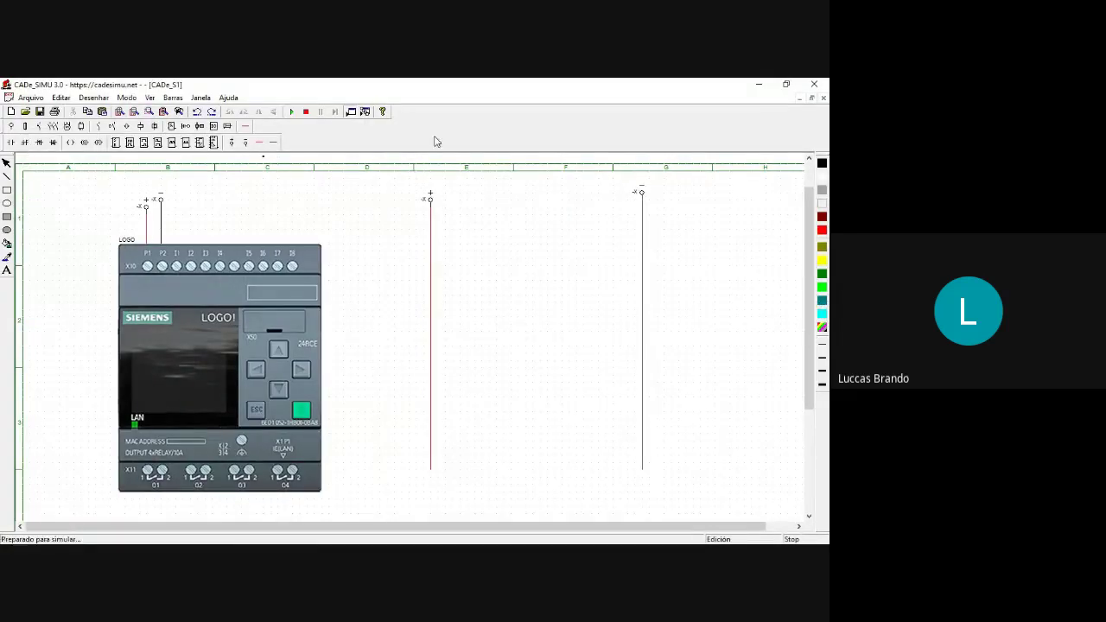
pyautogui.click(456, 223)
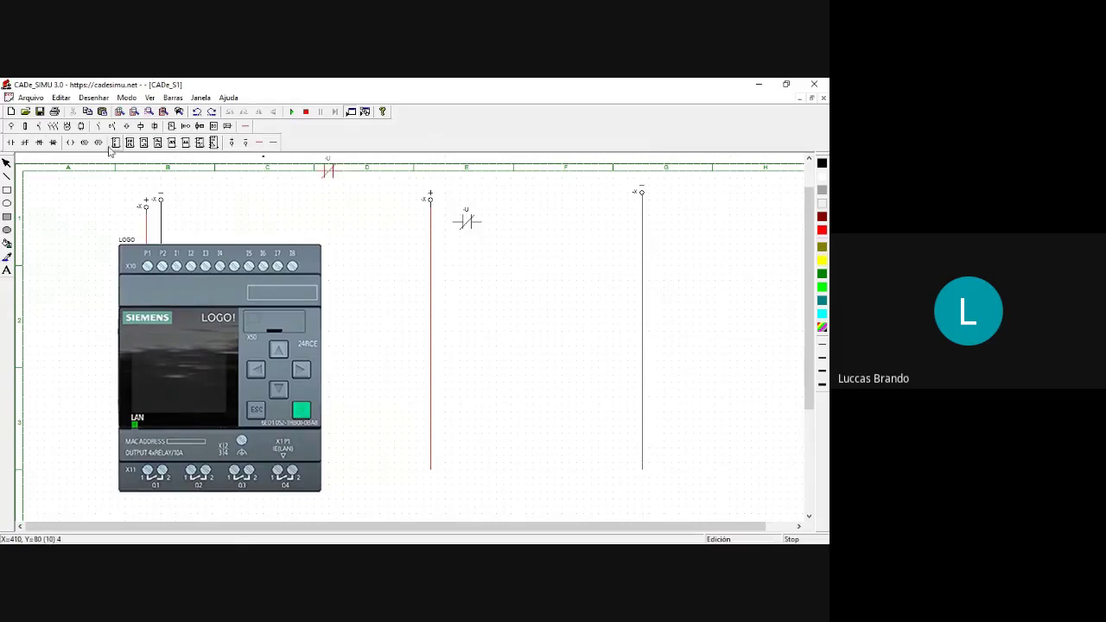
pyautogui.click(517, 223)
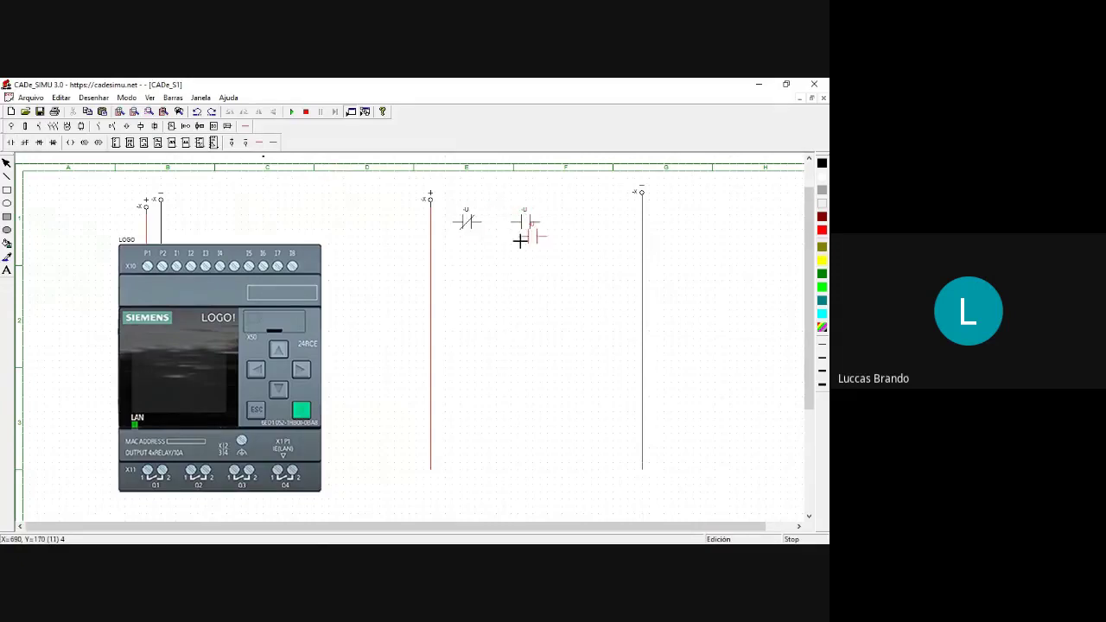
pyautogui.click(512, 257)
pyautogui.click(71, 143)
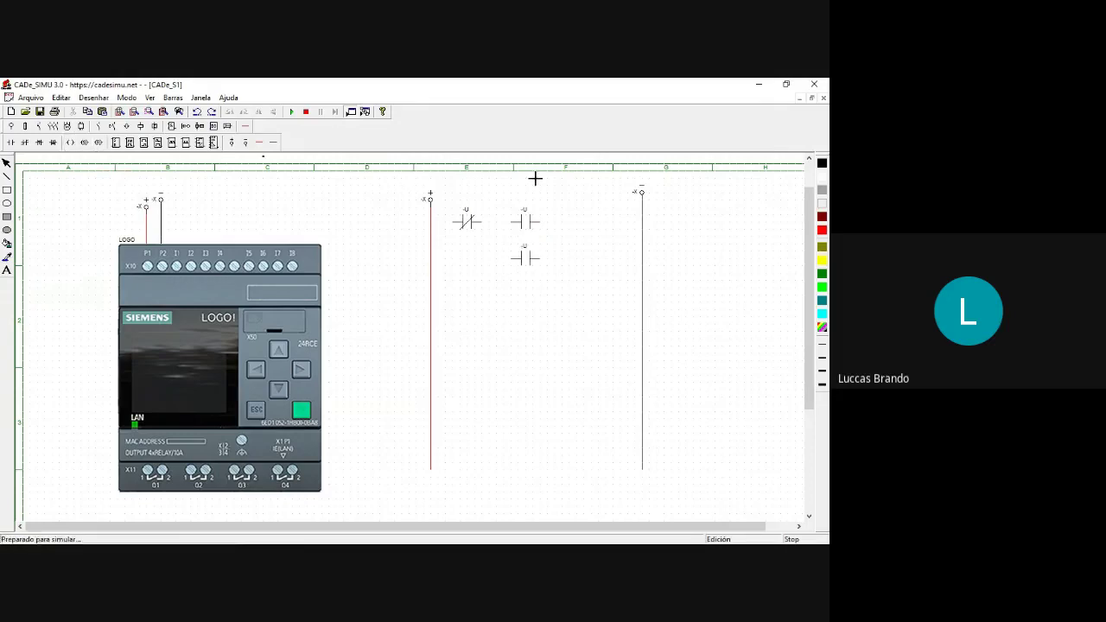
pyautogui.click(607, 225)
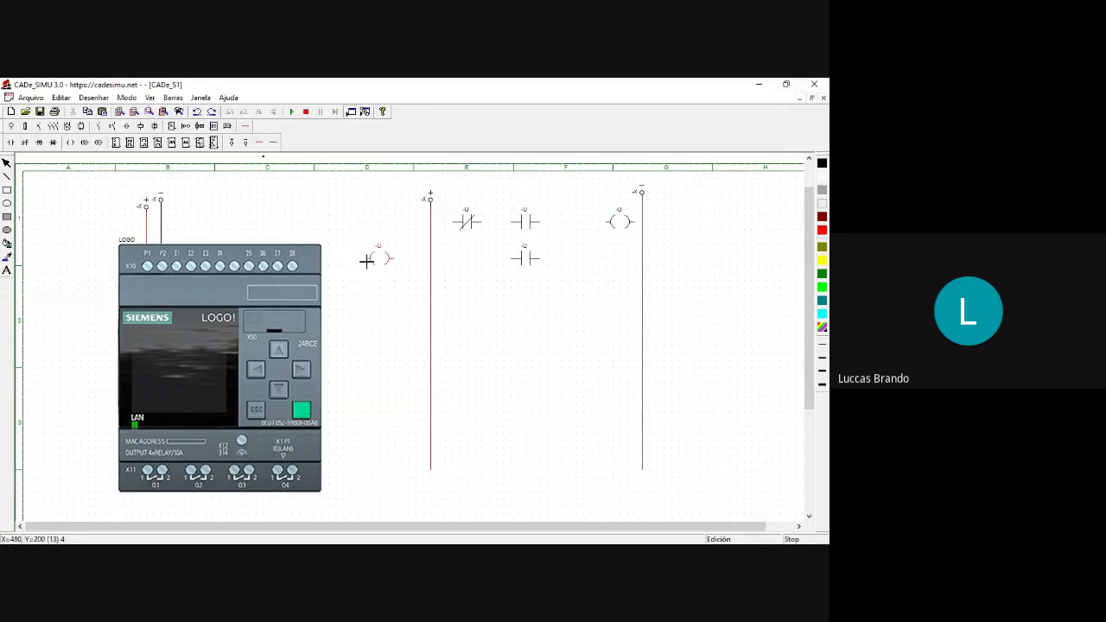
# Following the slide, place the second rung's NC contact, two series NO contacts, output coil, and an NO contact beneath the series pair.
pyautogui.hotkey('alt', 'Tab')
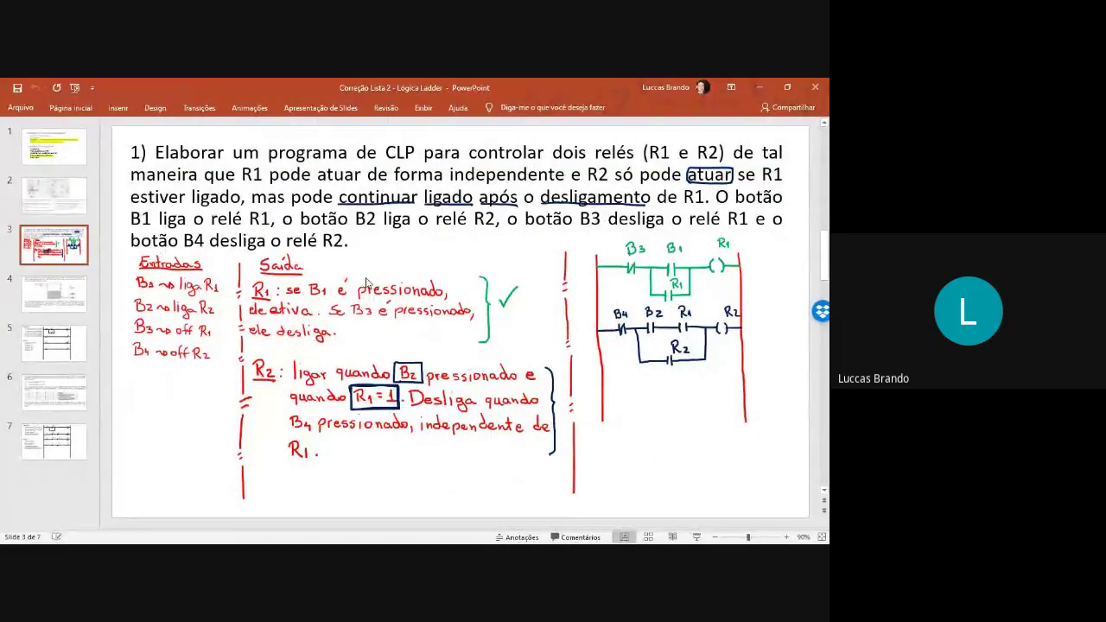
pyautogui.hotkey('alt', 'Tab')
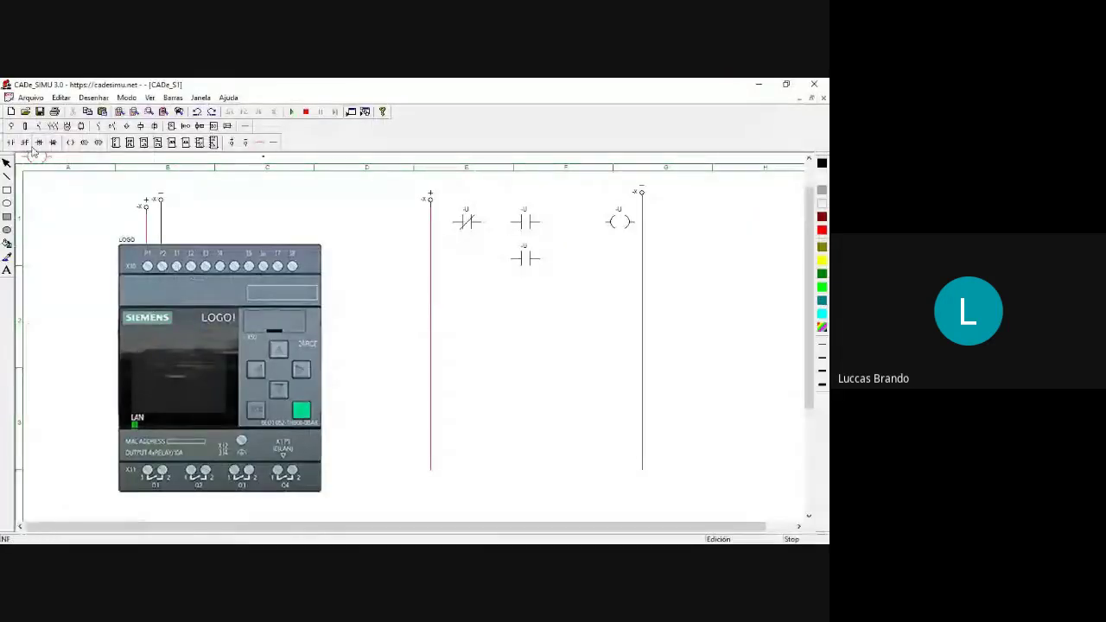
pyautogui.click(455, 310)
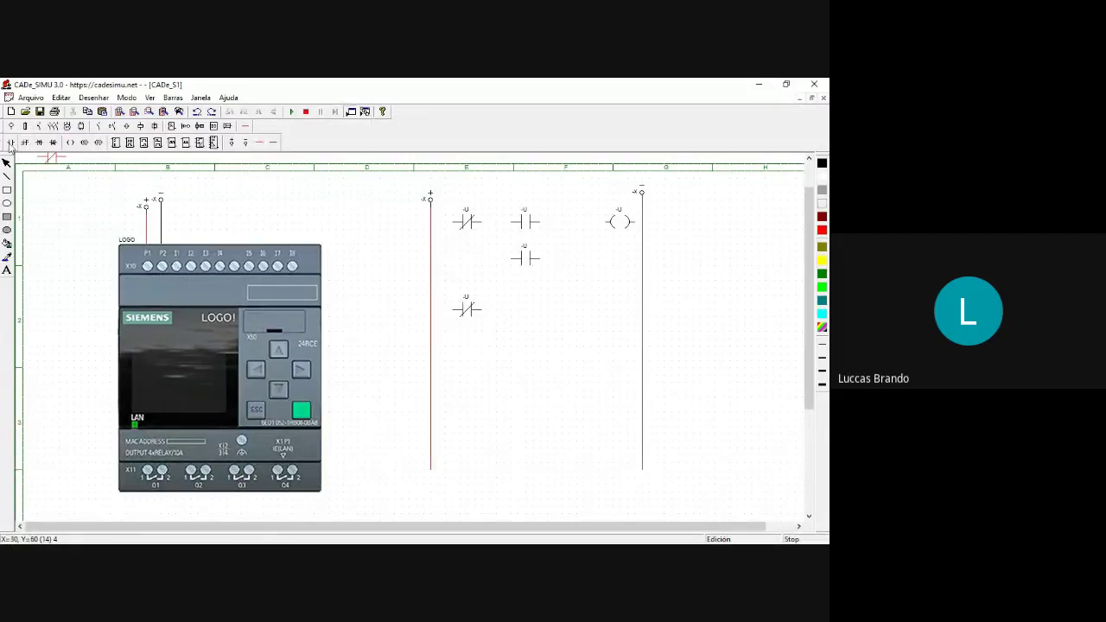
pyautogui.click(510, 311)
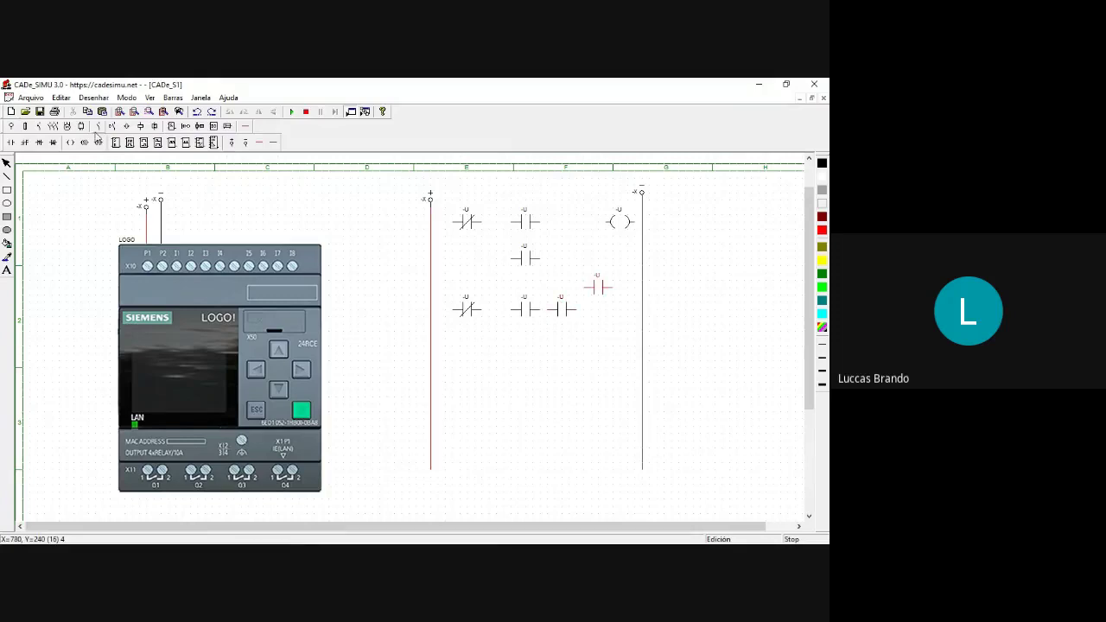
pyautogui.click(557, 311)
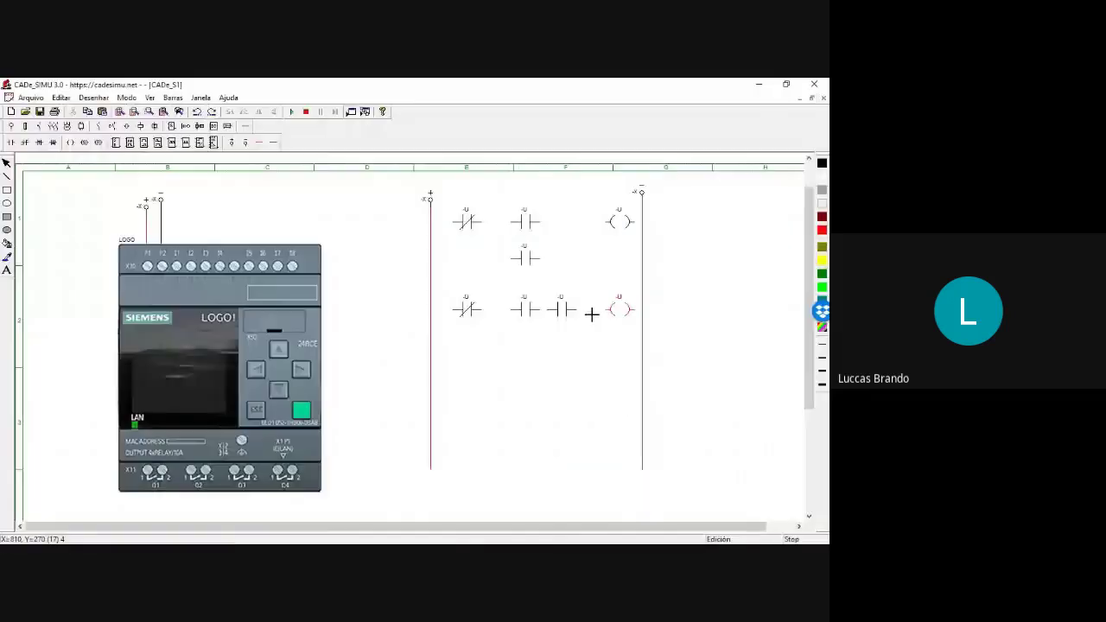
pyautogui.click(39, 143)
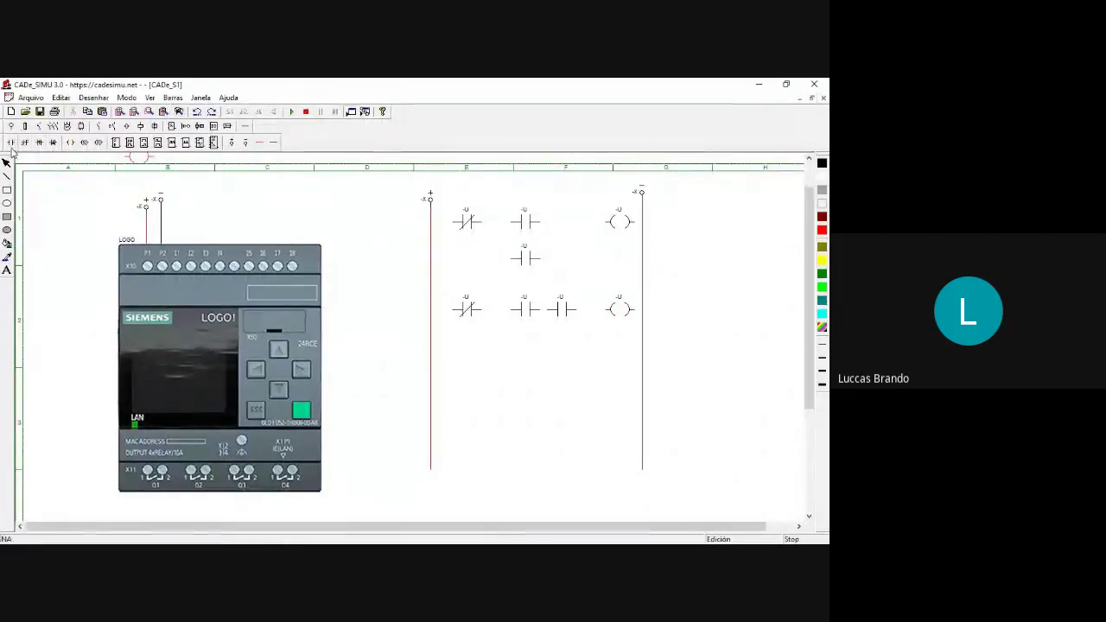
pyautogui.click(539, 339)
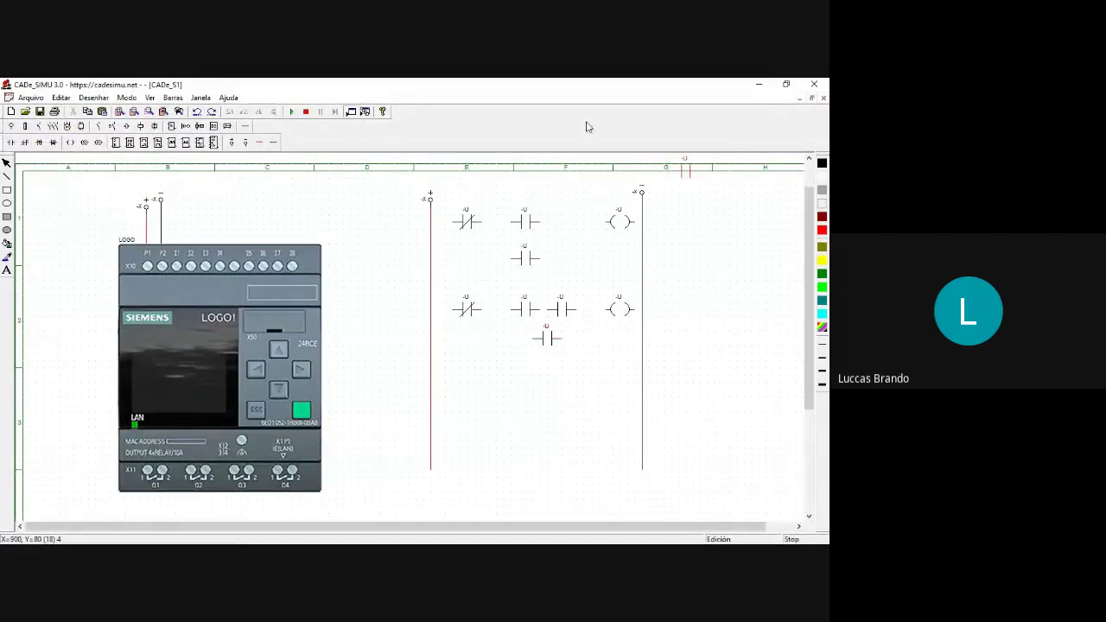
# Wire the first rung from the positive rail through its contacts and coil to the negative rail, connecting the lower contact in parallel.
pyautogui.click(261, 144)
pyautogui.click(458, 222)
pyautogui.click(605, 223)
pyautogui.click(497, 223)
pyautogui.click(542, 257)
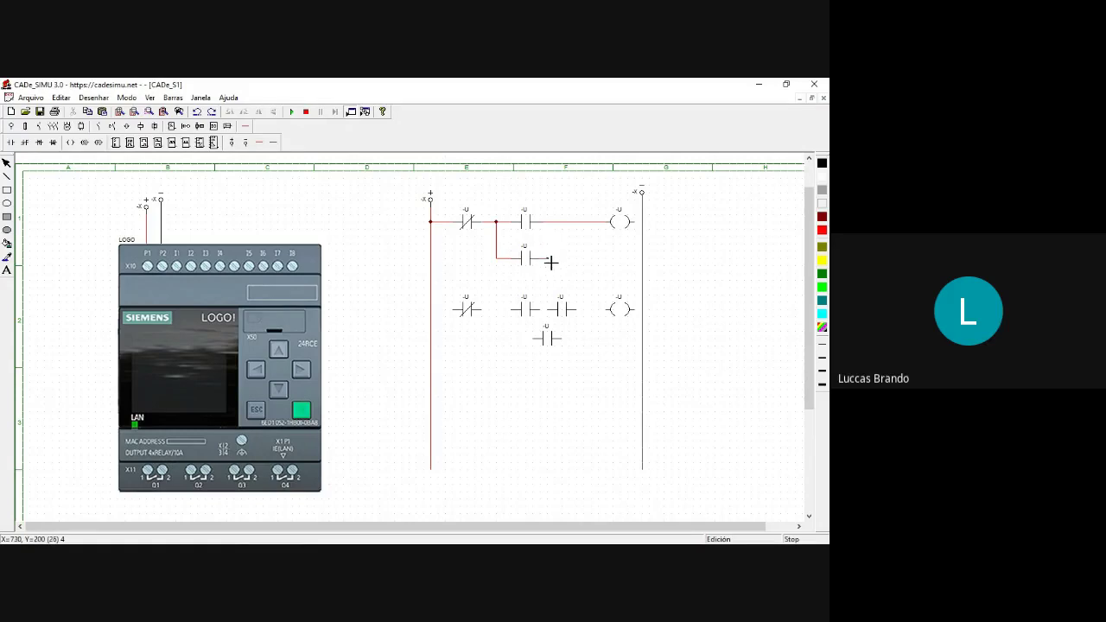
pyautogui.click(553, 256)
pyautogui.click(554, 222)
pyautogui.click(642, 222)
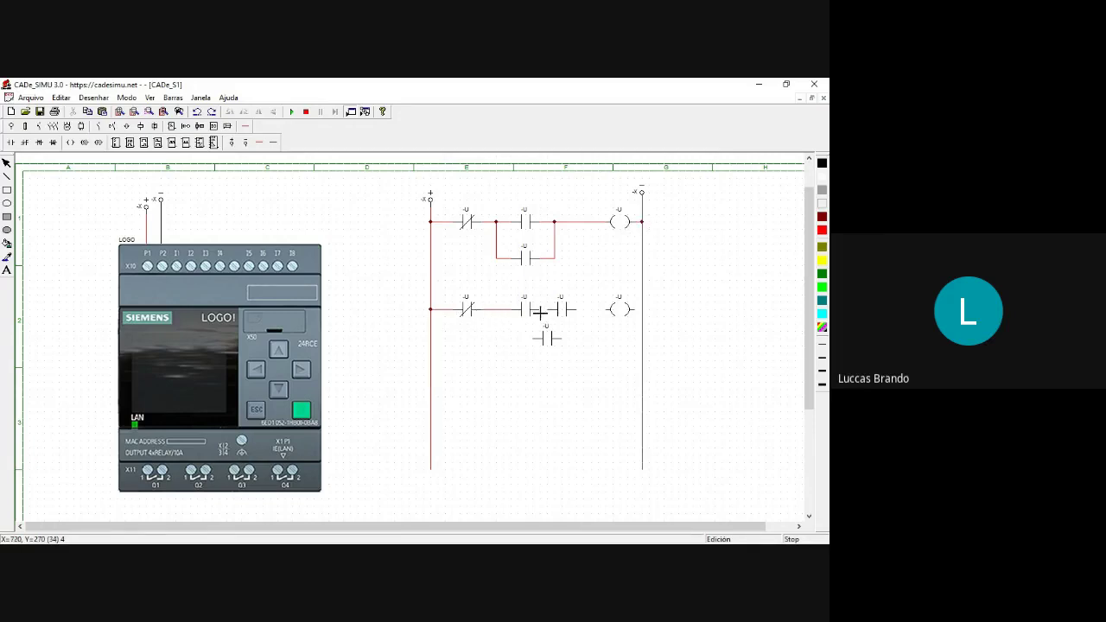
# Wire the second rung between the rails and connect its lower NO contact in parallel with the two series contacts.
pyautogui.click(571, 311)
pyautogui.click(504, 311)
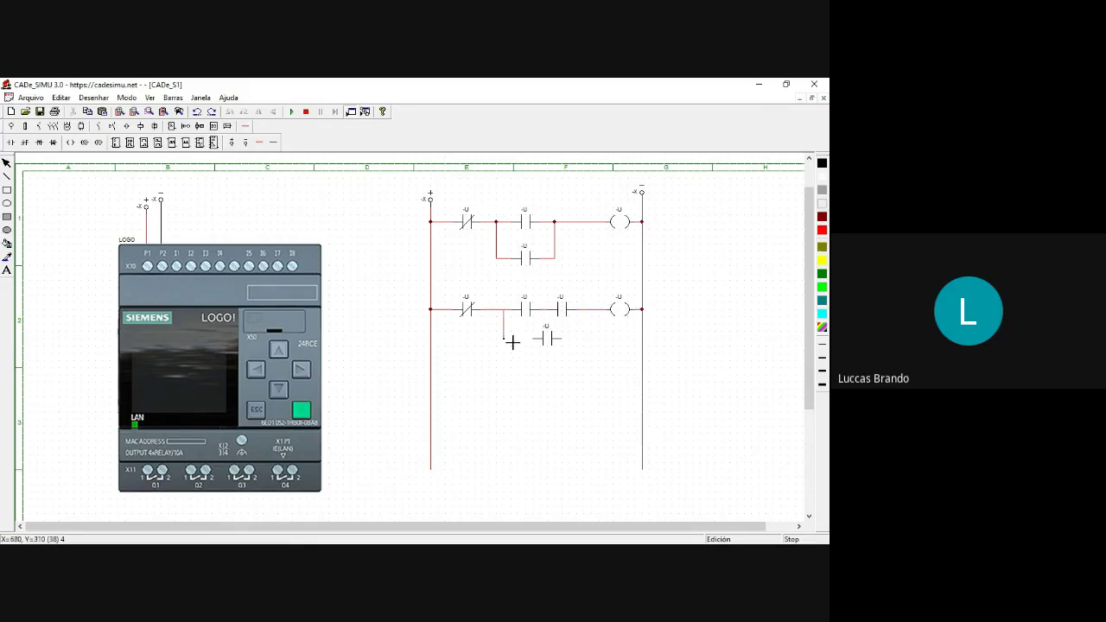
pyautogui.click(542, 339)
pyautogui.click(562, 341)
pyautogui.click(583, 340)
pyautogui.moveTo(586, 314); pyautogui.dragTo(582, 336)
pyautogui.rightClick(579, 339)
# Run and stop a test simulation of the ladder, and review the exercise's input and output assignments on the PowerPoint slide.
pyautogui.click(291, 111)
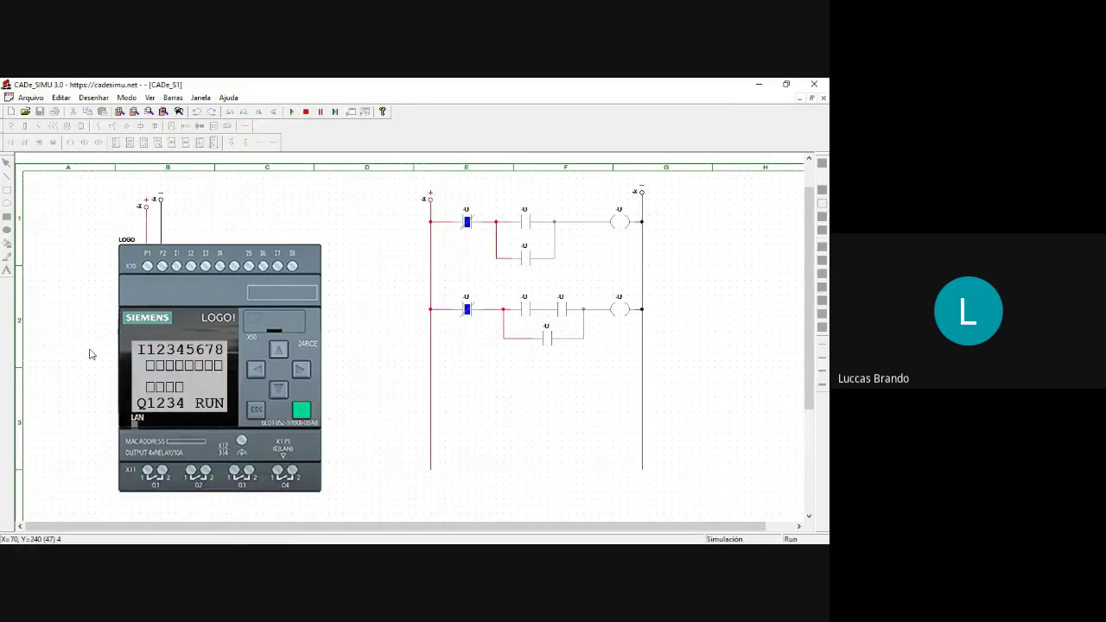
pyautogui.click(305, 111)
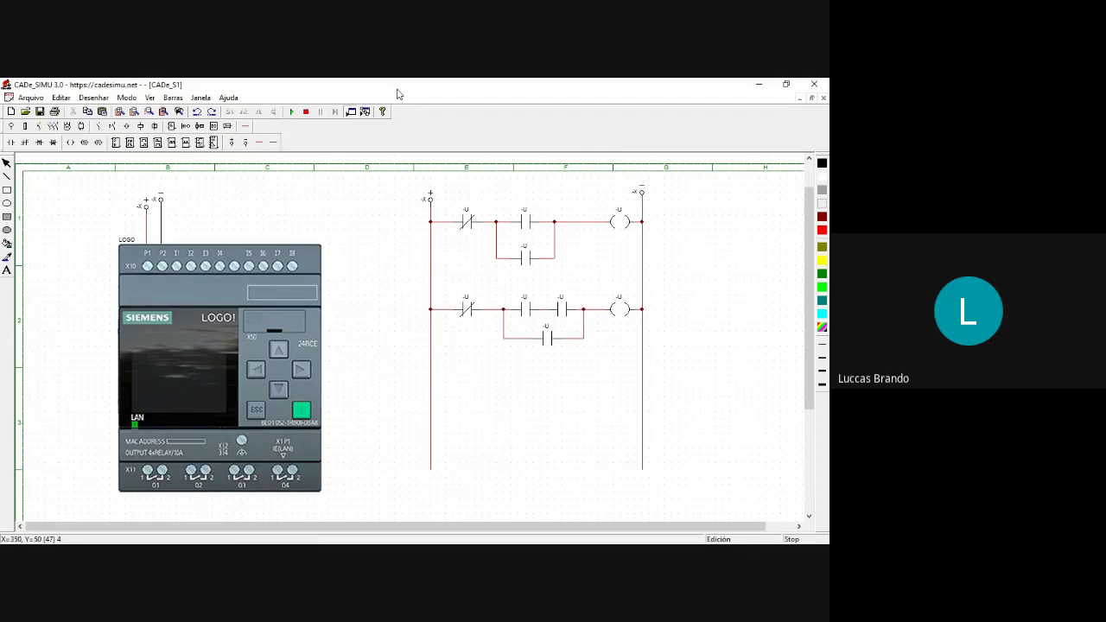
pyautogui.hotkey('alt', 'Tab')
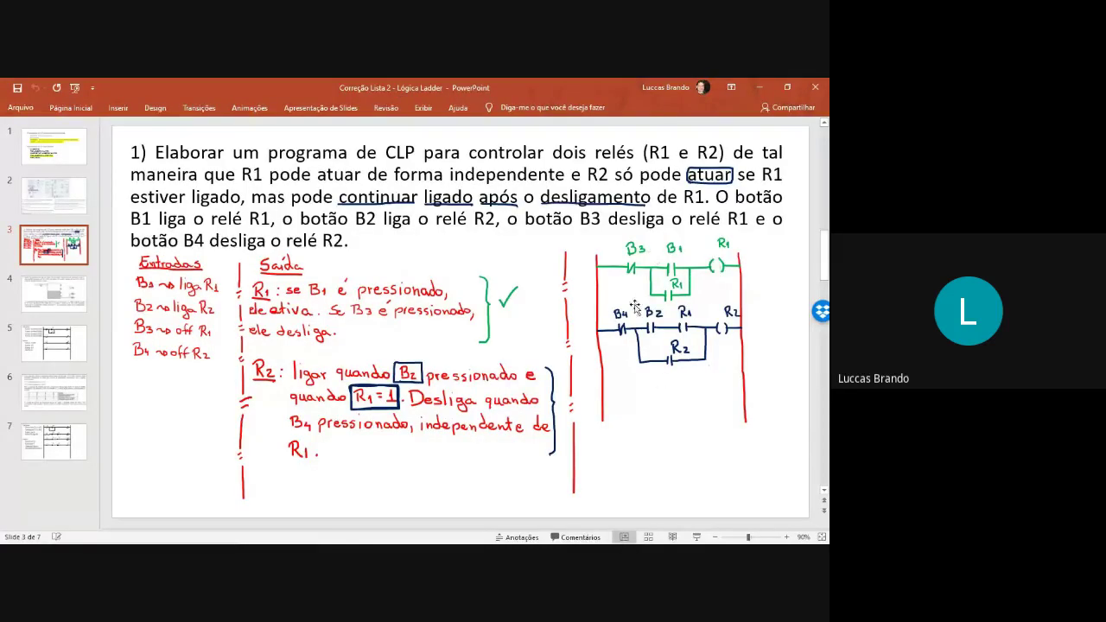
pyautogui.hotkey('alt', 'Tab')
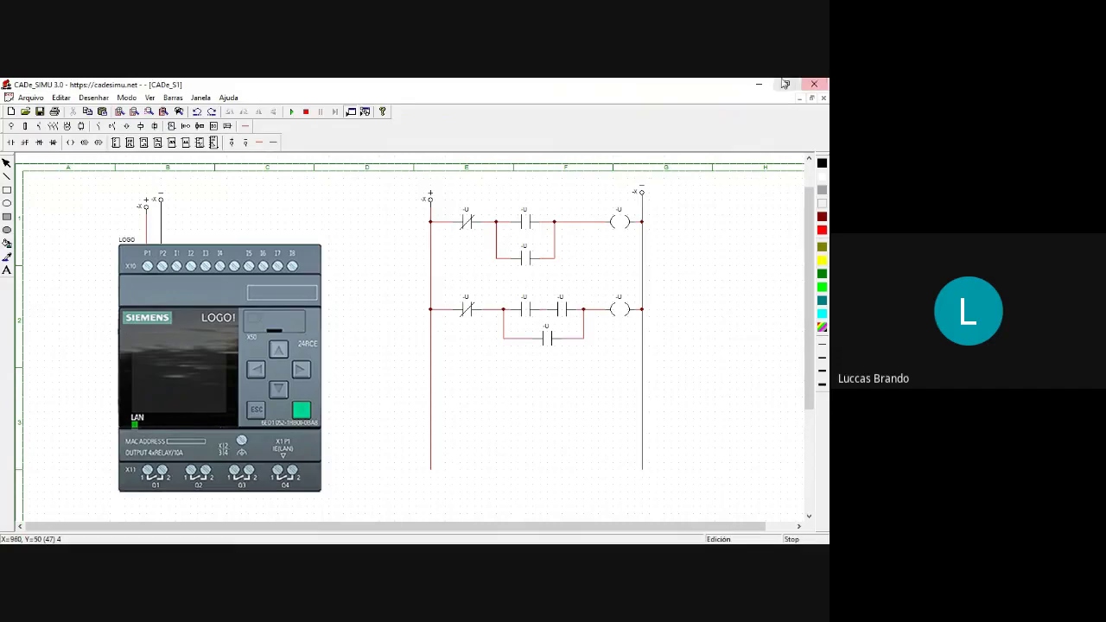
# Place two normally open pushbuttons side by side above the LOGO's input terminals.
pyautogui.click(111, 126)
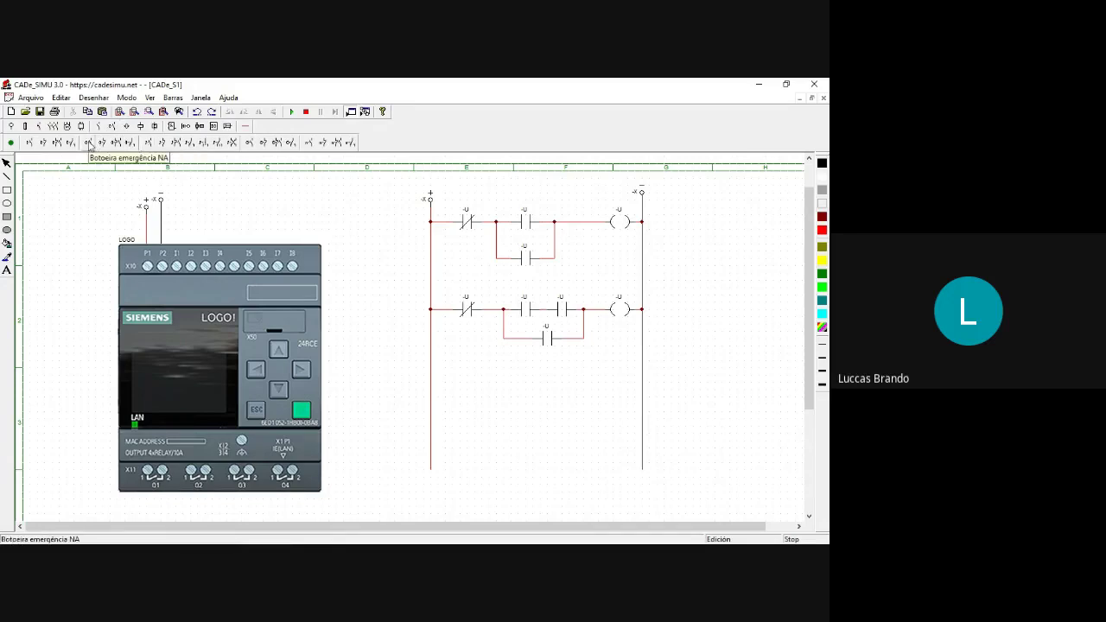
pyautogui.click(32, 143)
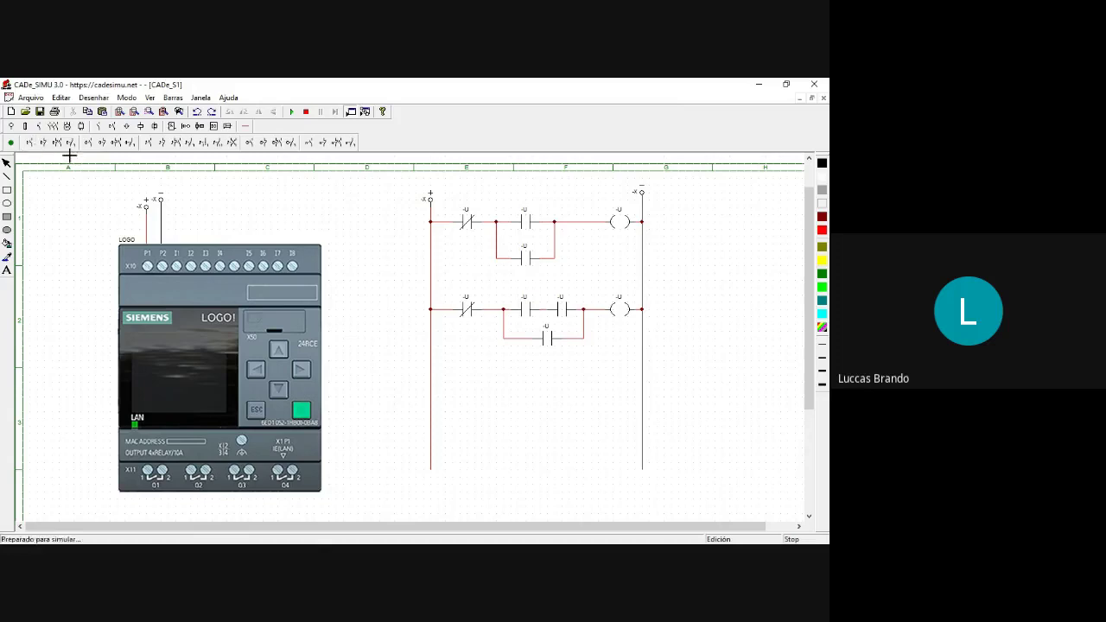
pyautogui.click(207, 188)
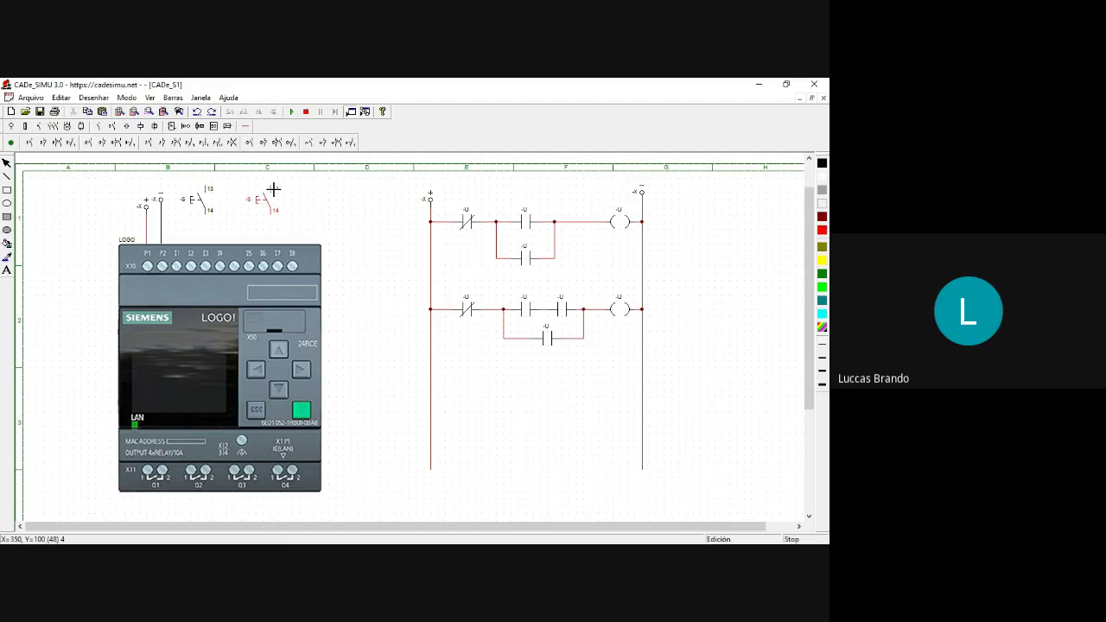
pyautogui.click(273, 188)
pyautogui.press('Escape')
# Move the positive and negative supply terminals left of the LOGO's supply leads and rotate both so their connections face the leads.
pyautogui.moveTo(149, 214); pyautogui.dragTo(81, 226)
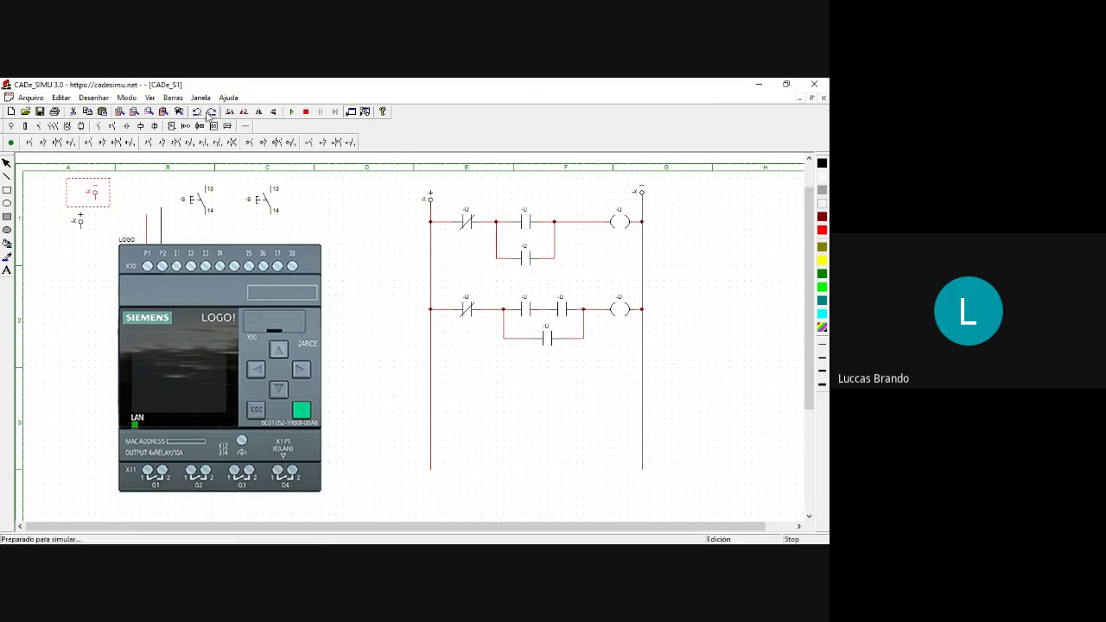
pyautogui.click(230, 111)
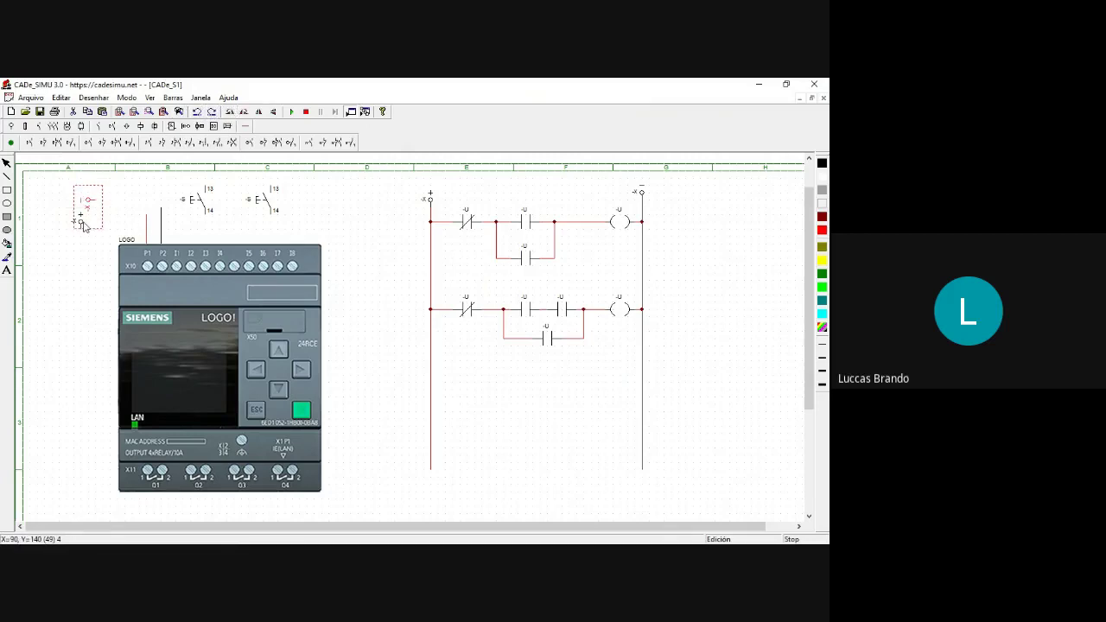
pyautogui.click(78, 223)
pyautogui.click(230, 111)
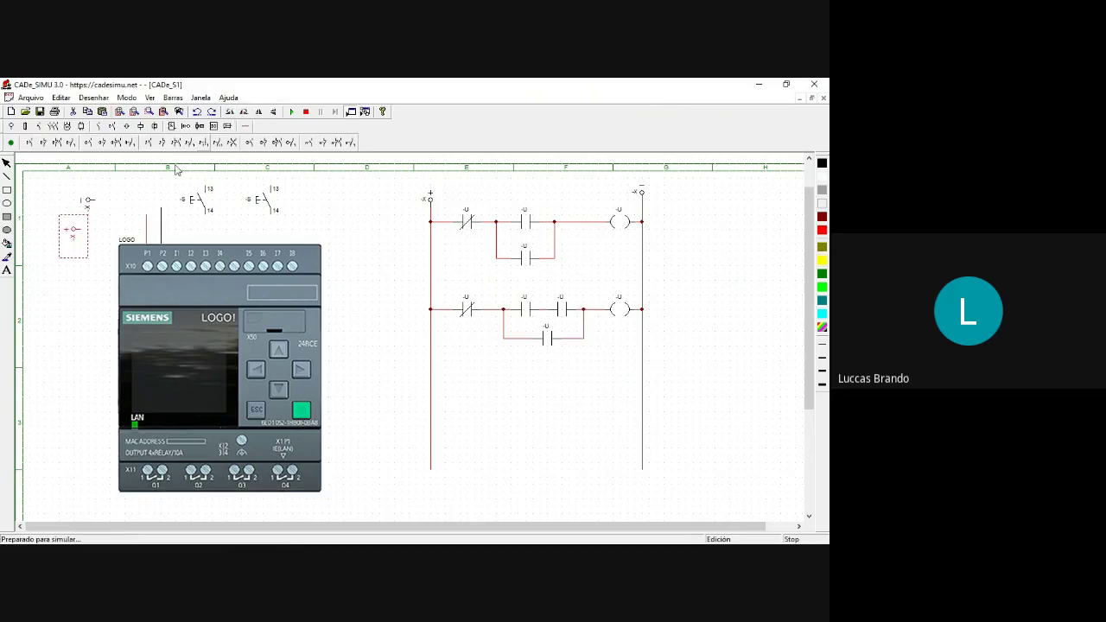
pyautogui.click(129, 216)
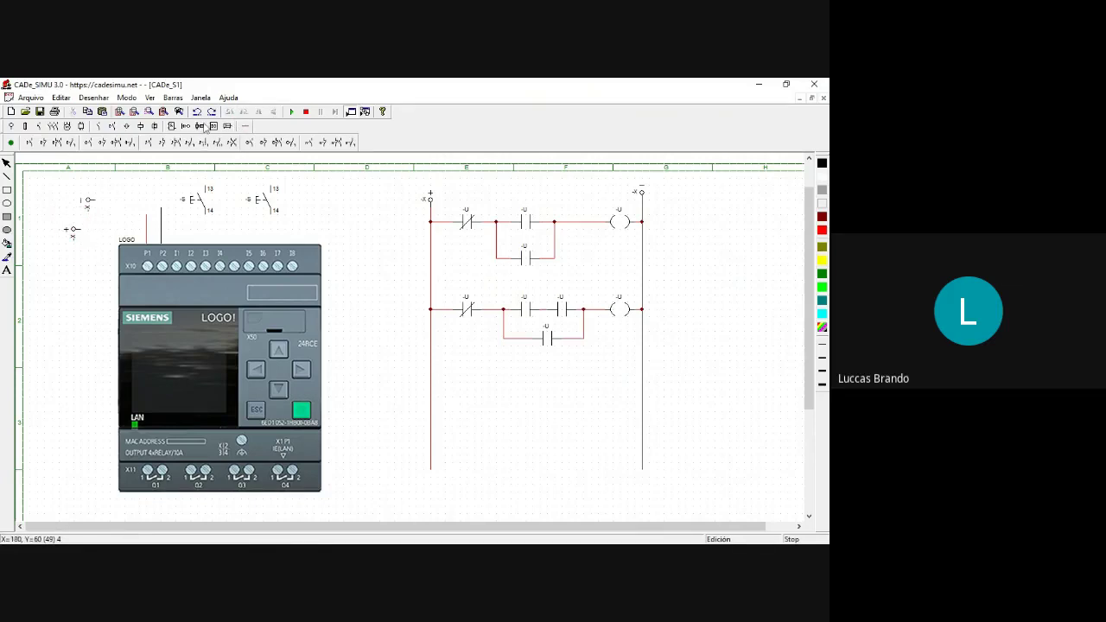
# Wire the positive supply terminal to the LOGO's P1 input and delete the excess part of the old vertical lead.
pyautogui.click(246, 126)
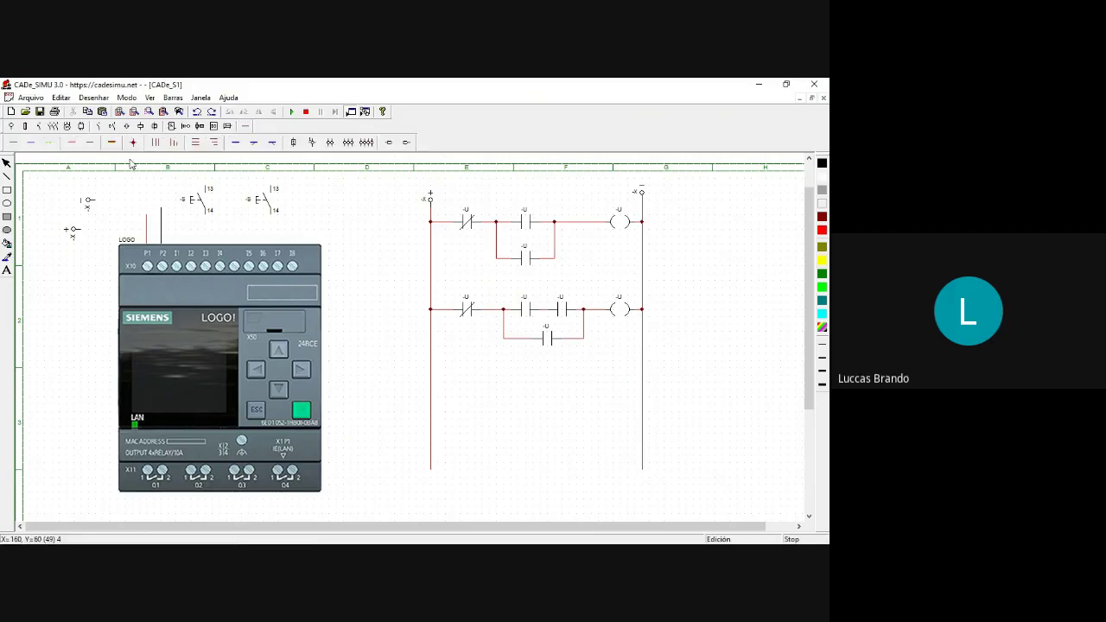
pyautogui.click(74, 230)
pyautogui.click(149, 221)
pyautogui.moveTo(139, 208); pyautogui.dragTo(155, 242)
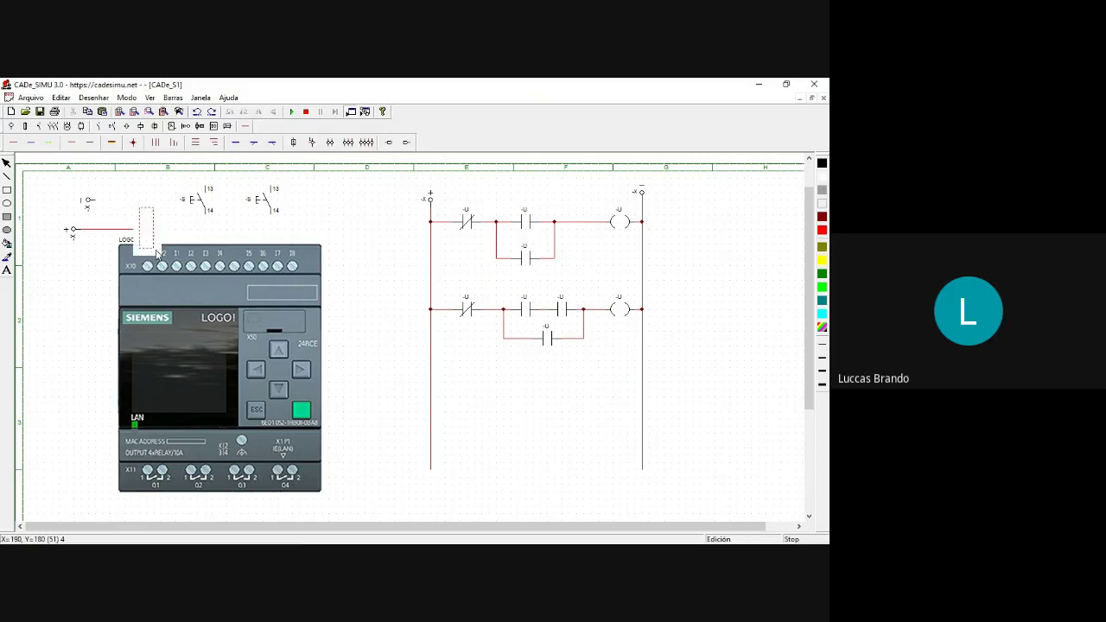
pyautogui.press('Delete')
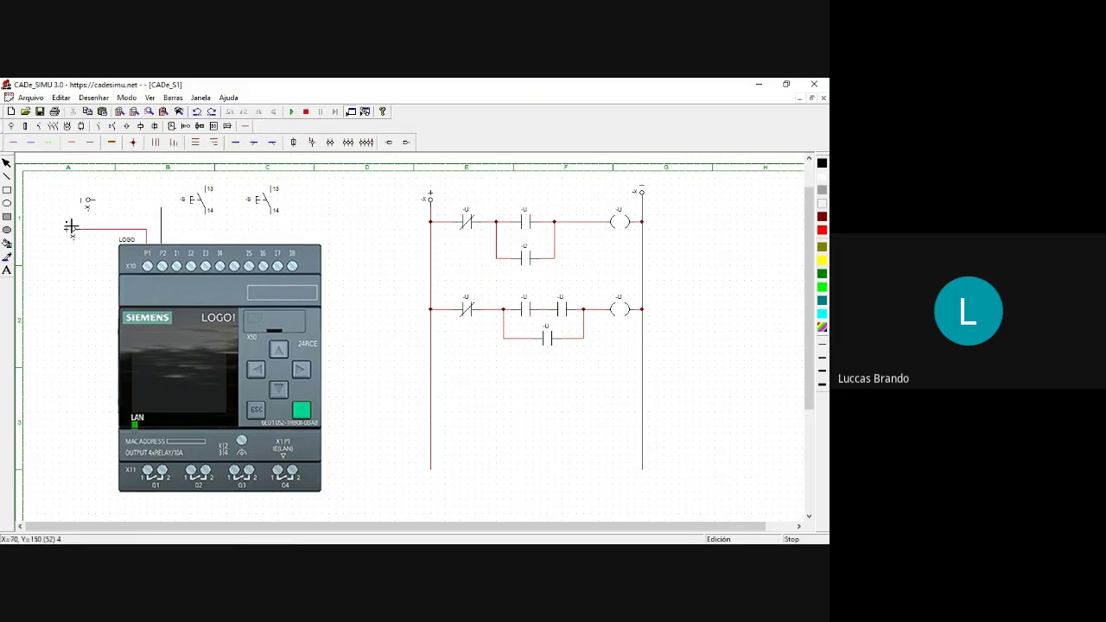
# Run a cable to the LOGO's P2 input, trim the old lead, and attach the negative supply terminal to the cable's free end.
pyautogui.moveTo(75, 215); pyautogui.dragTo(149, 216)
pyautogui.click(162, 224)
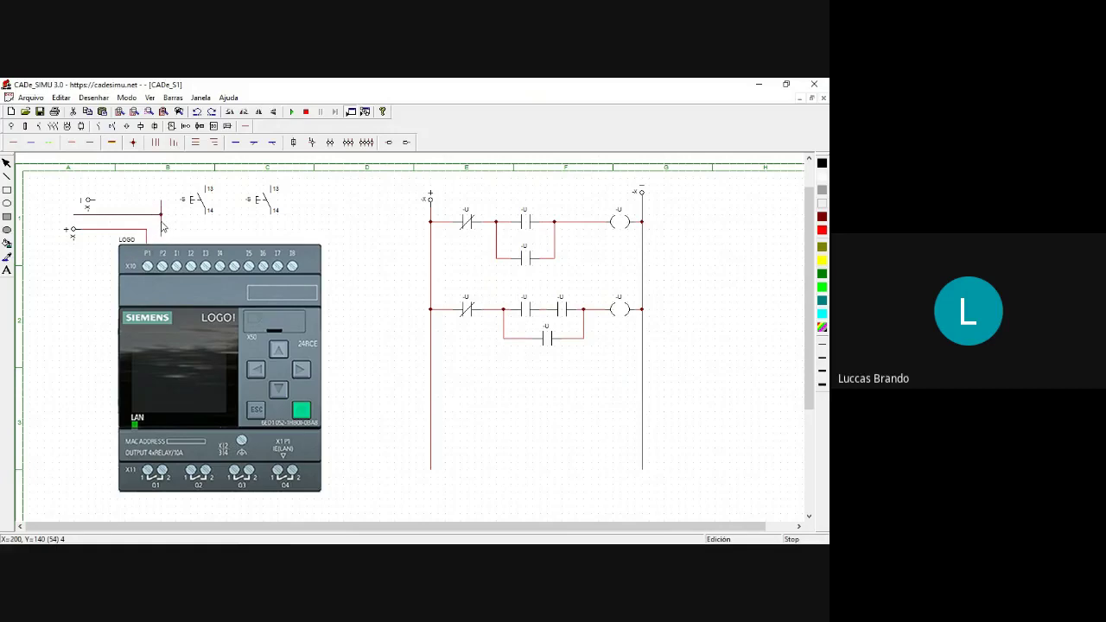
pyautogui.rightClick(160, 222)
pyautogui.moveTo(162, 219); pyautogui.dragTo(164, 247)
pyautogui.moveTo(91, 204); pyautogui.dragTo(65, 214)
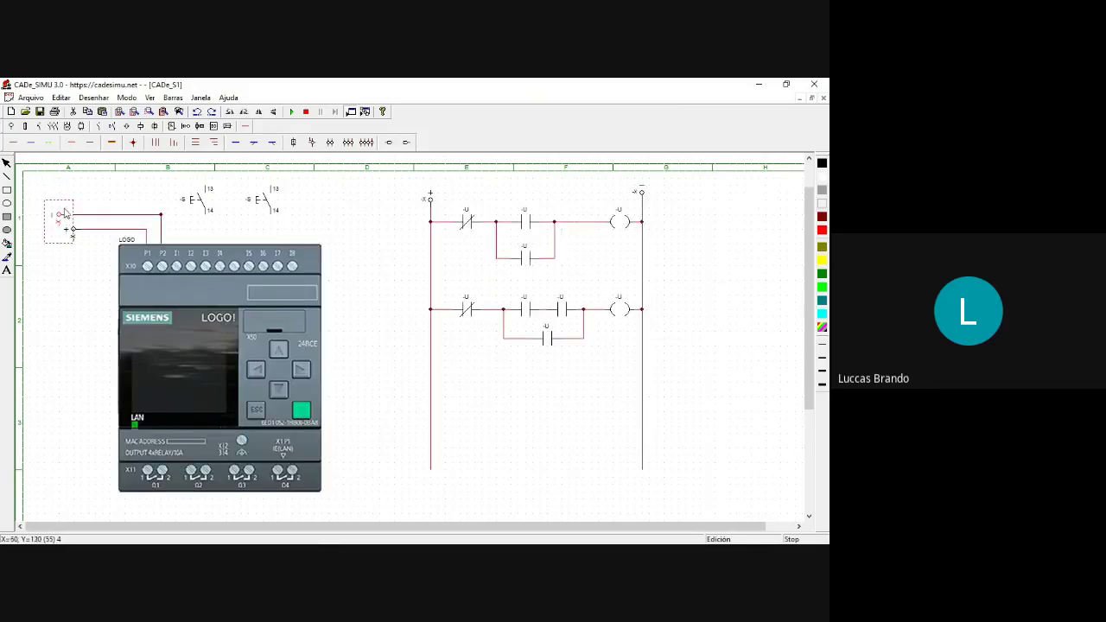
# Move the first pushbutton close to the I1 input and wire its terminal 14 to I1.
pyautogui.click(72, 142)
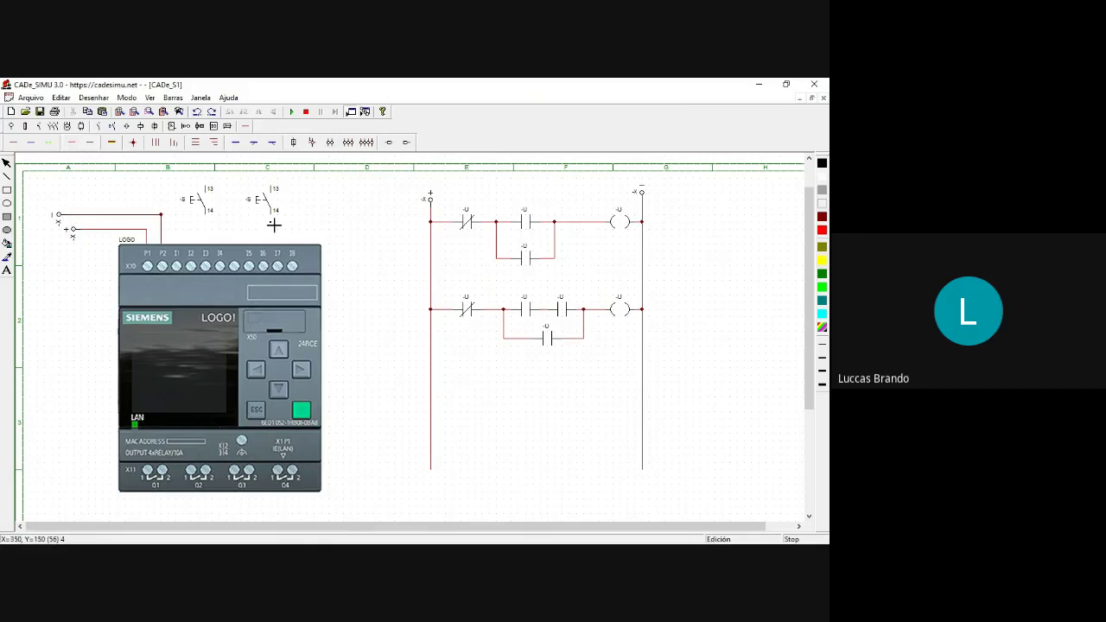
pyautogui.click(183, 205)
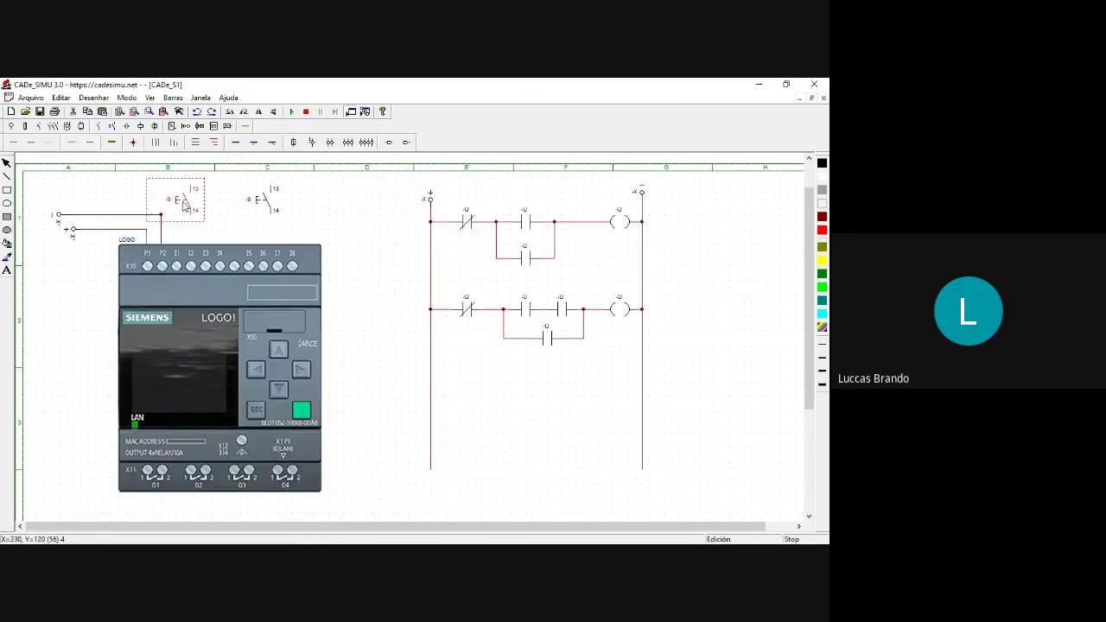
pyautogui.moveTo(184, 205); pyautogui.dragTo(182, 215)
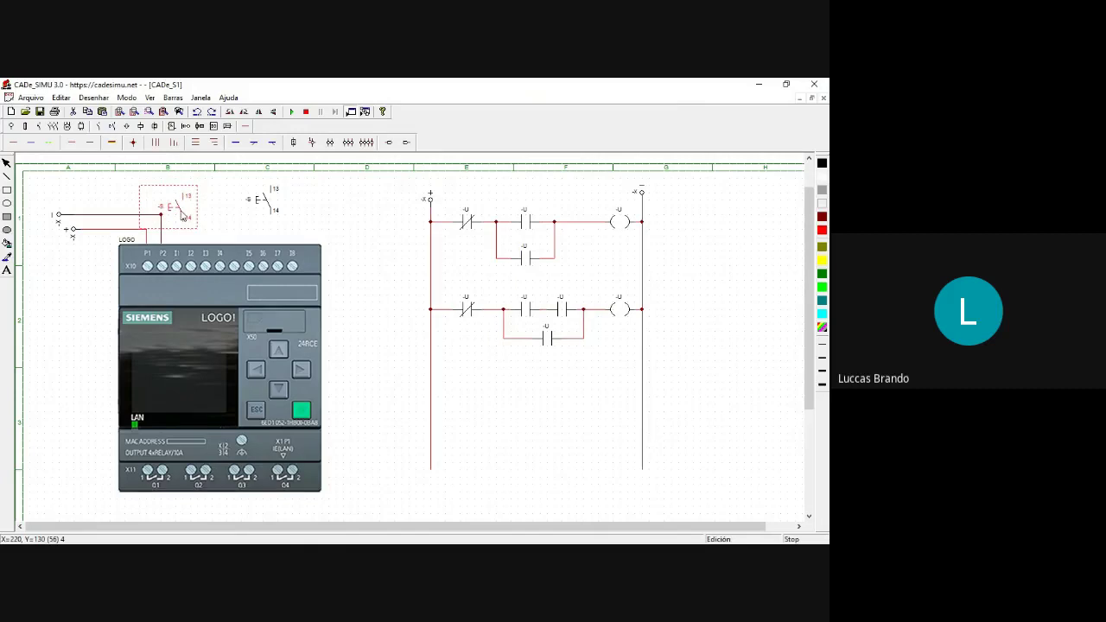
pyautogui.click(389, 257)
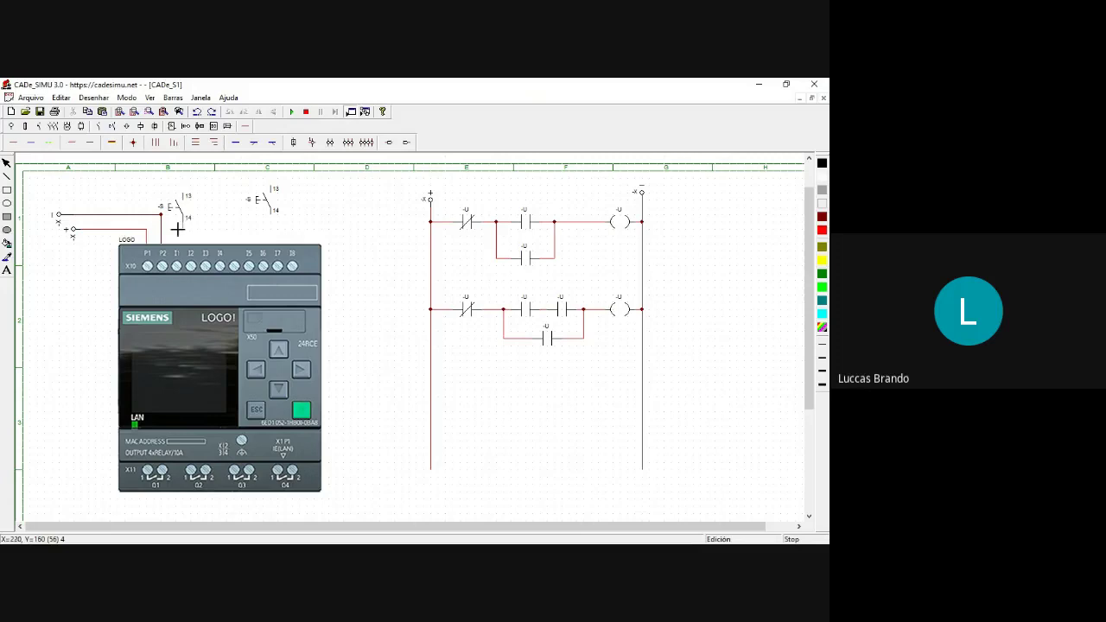
pyautogui.moveTo(178, 223); pyautogui.dragTo(176, 250)
# Move the second pushbutton beside the first, run a cable to the I2 input, and align both pushbuttons at the same height.
pyautogui.moveTo(271, 197); pyautogui.dragTo(216, 216)
pyautogui.click(70, 142)
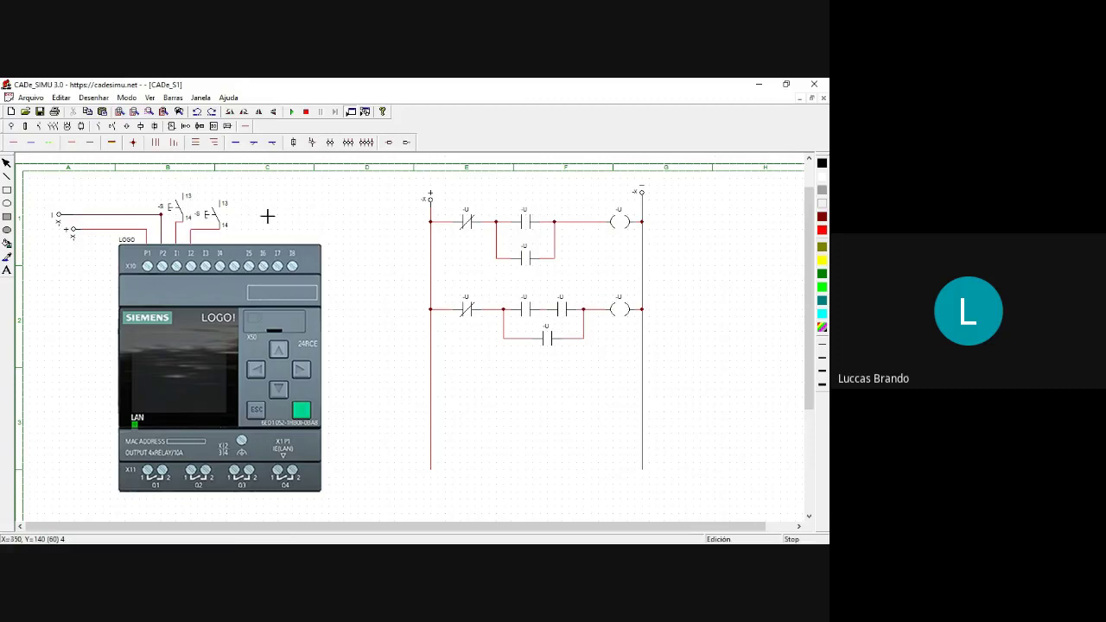
pyautogui.rightClick(232, 222)
pyautogui.click(218, 216)
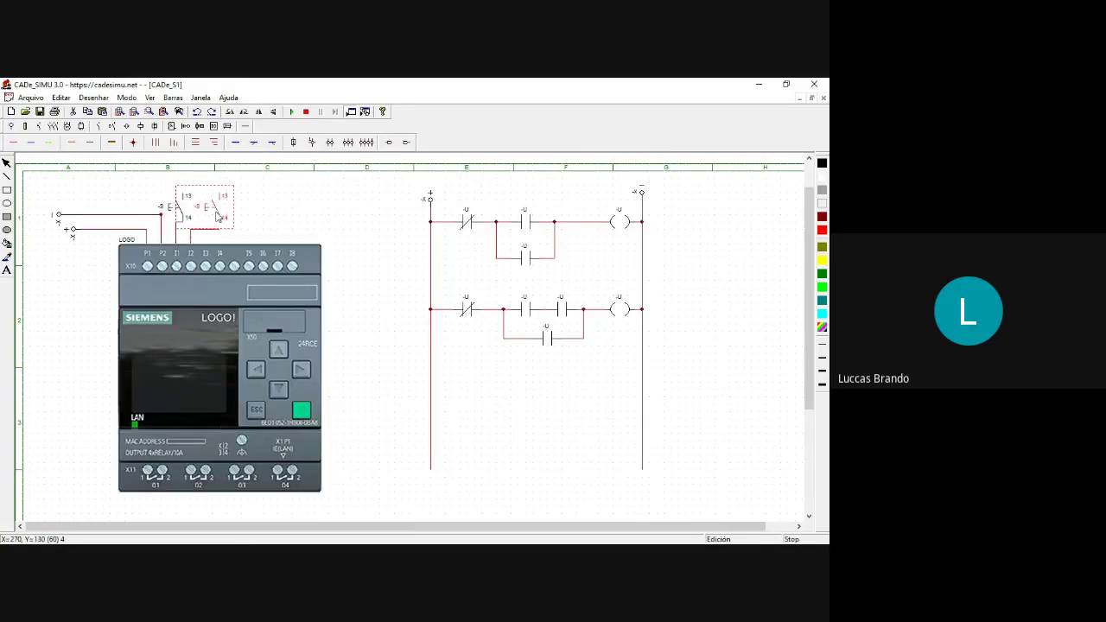
pyautogui.click(272, 213)
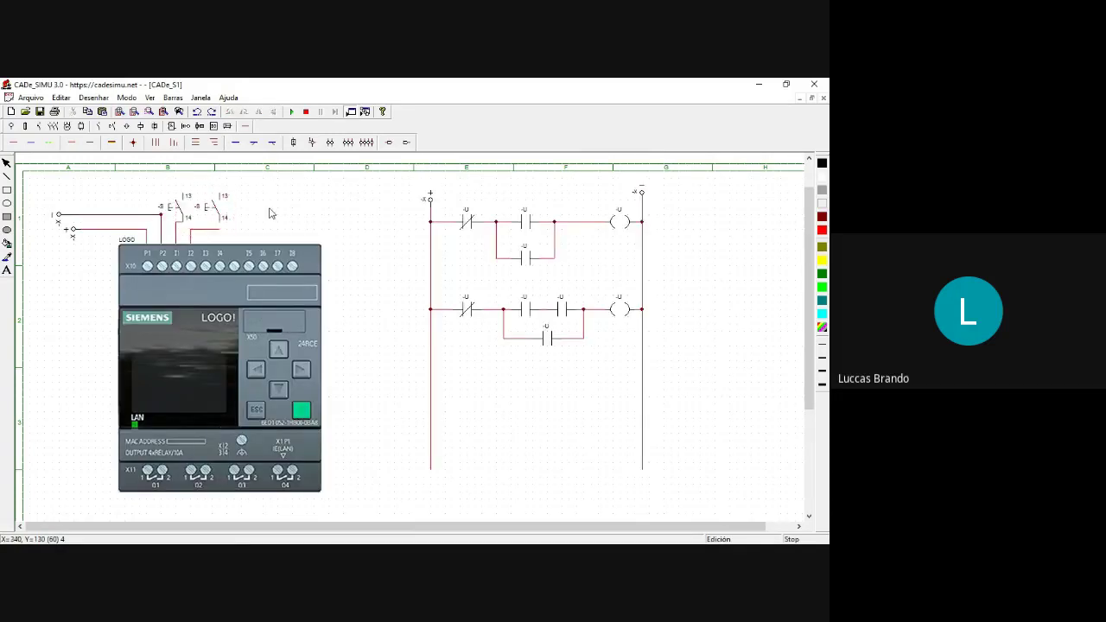
# Adjust the cable of the second pushbutton so terminal 14 connects to I2, deleting the leftover cable piece.
pyautogui.click(72, 143)
pyautogui.click(207, 234)
pyautogui.doubleClick(215, 232)
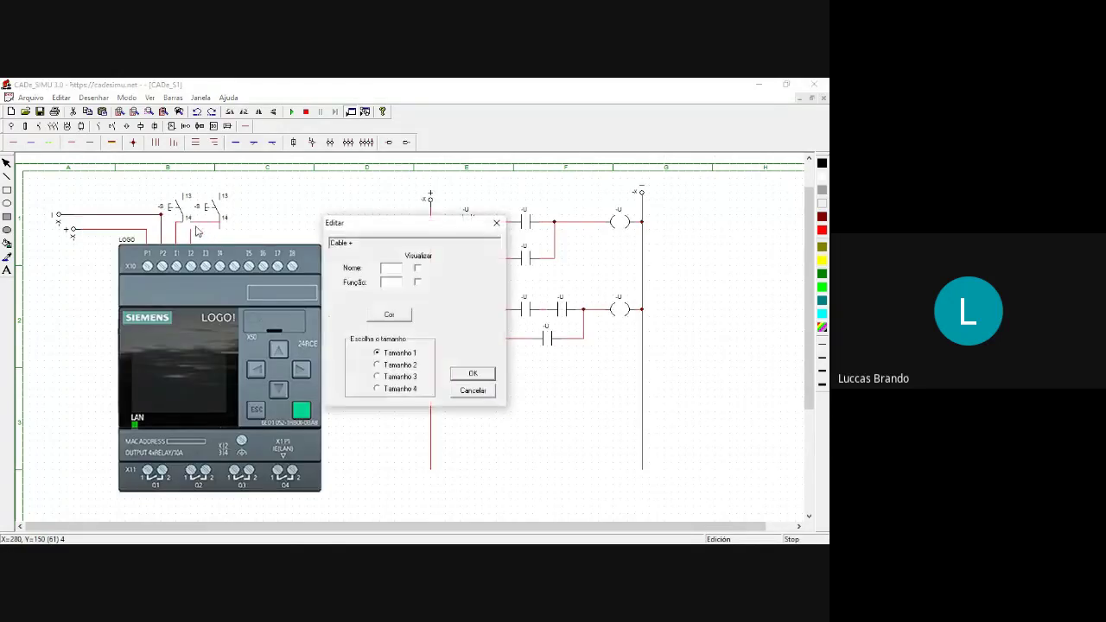
pyautogui.press('Escape')
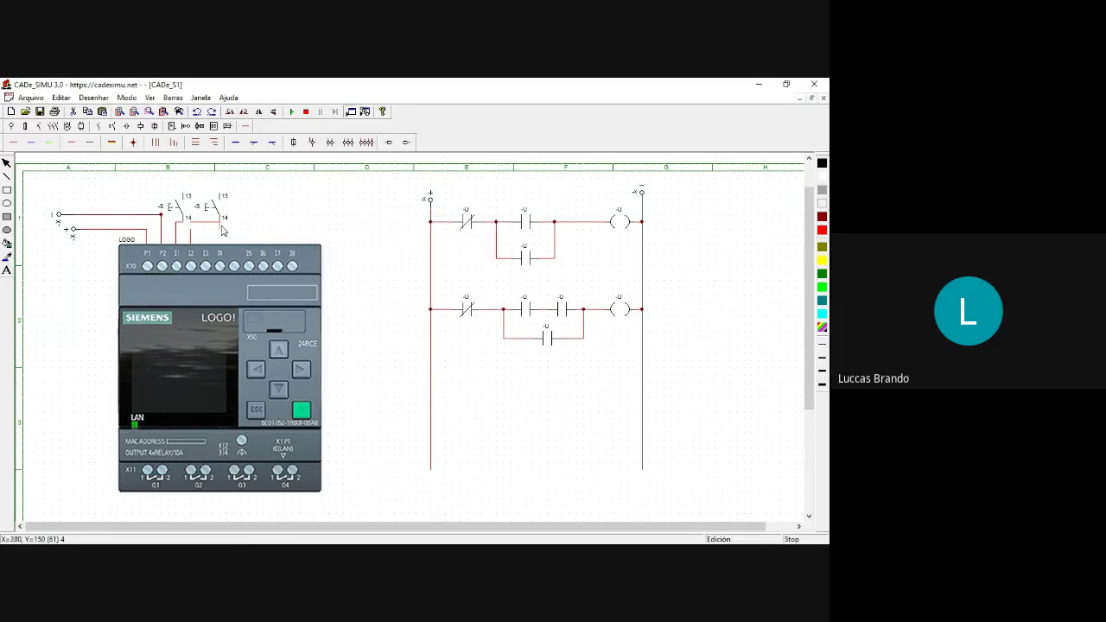
pyautogui.press('Delete')
pyautogui.click(72, 141)
pyautogui.rightClick(292, 201)
# Check the required inputs on the PowerPoint slide and place two more normally open pushbuttons in line with the existing pair.
pyautogui.hotkey('alt', 'Tab')
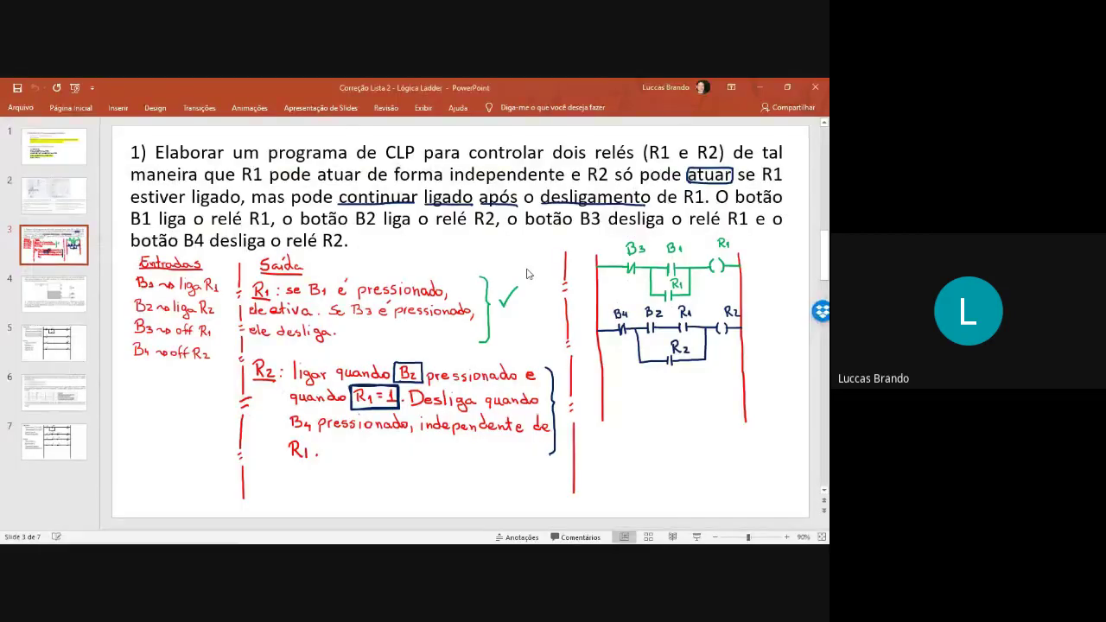
pyautogui.hotkey('alt', 'Tab')
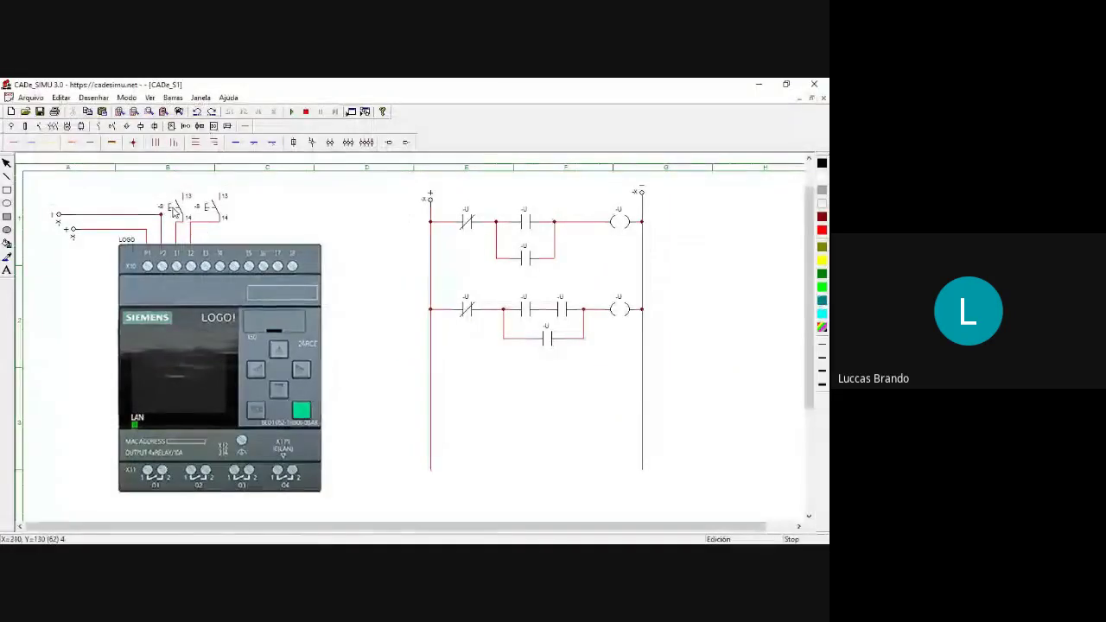
pyautogui.click(98, 128)
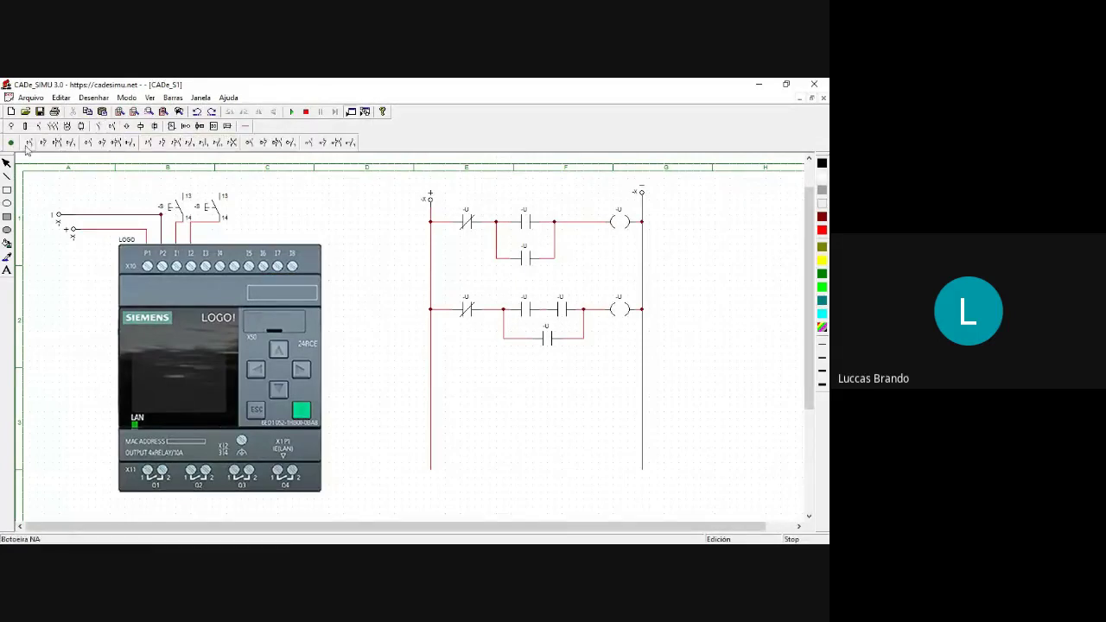
pyautogui.click(28, 143)
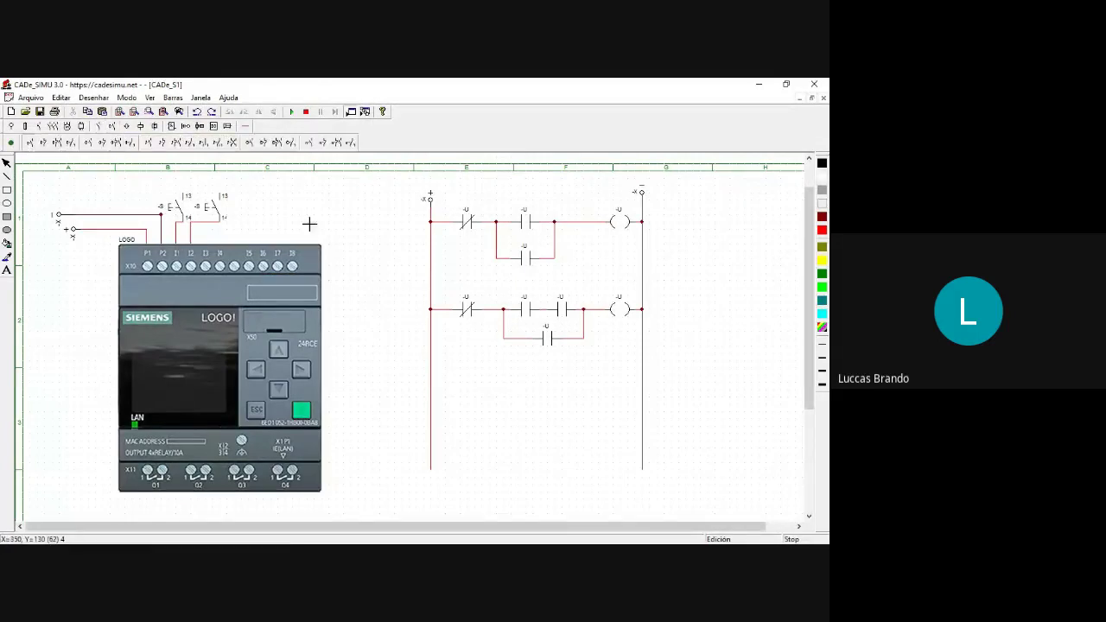
pyautogui.click(256, 197)
pyautogui.click(293, 197)
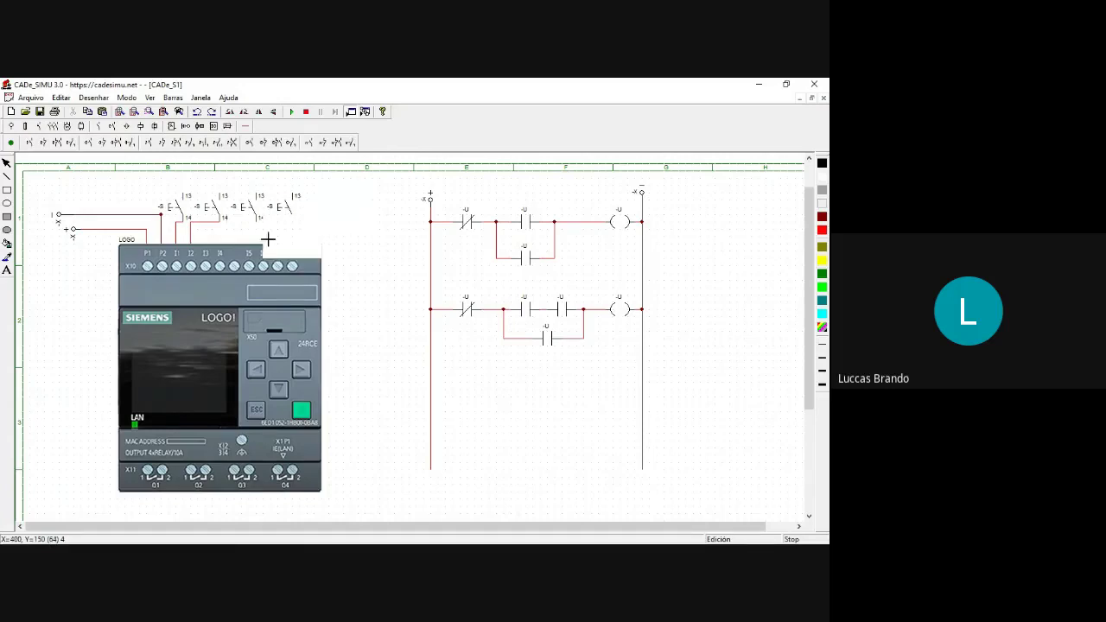
pyautogui.press('Escape')
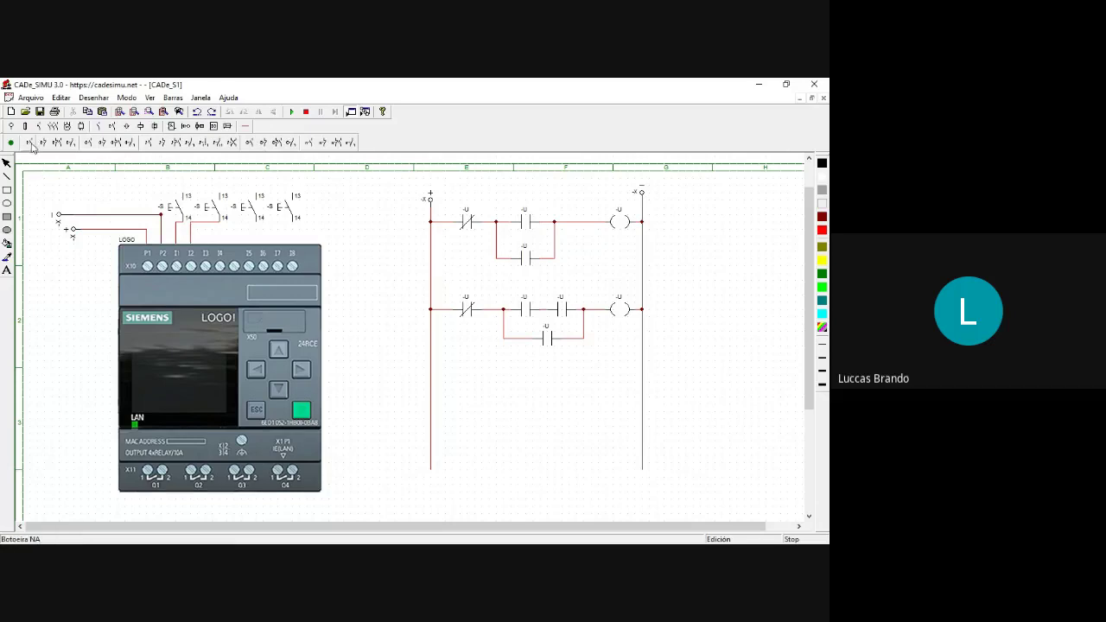
# Wire terminal 14 of the third and fourth pushbuttons to the LOGO inputs I3 and I4.
pyautogui.click(245, 127)
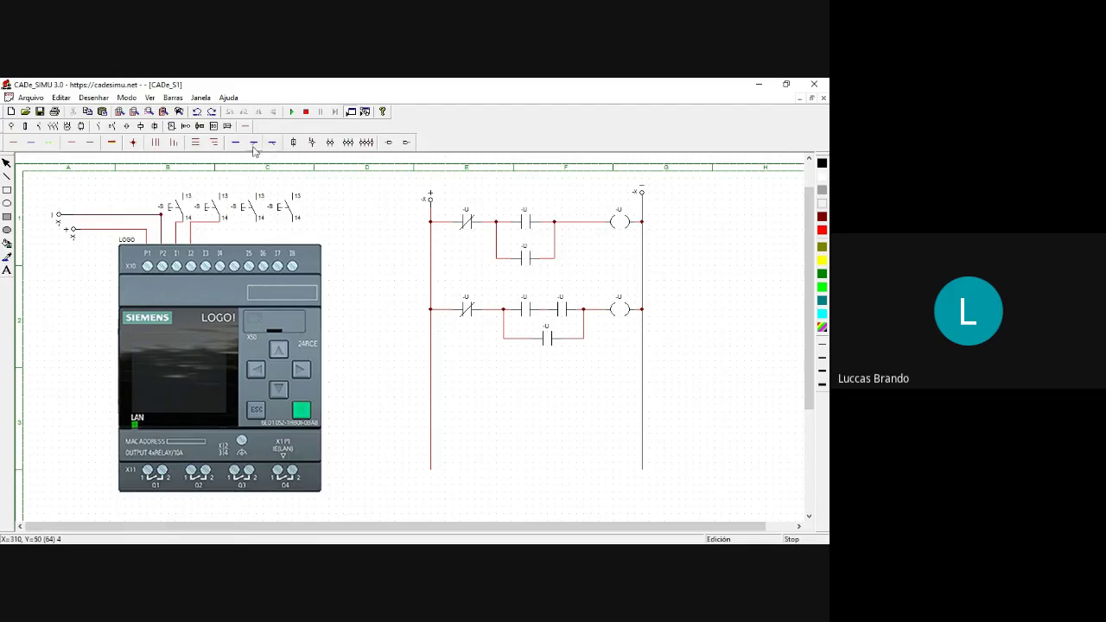
pyautogui.click(72, 142)
pyautogui.moveTo(295, 238); pyautogui.dragTo(222, 246)
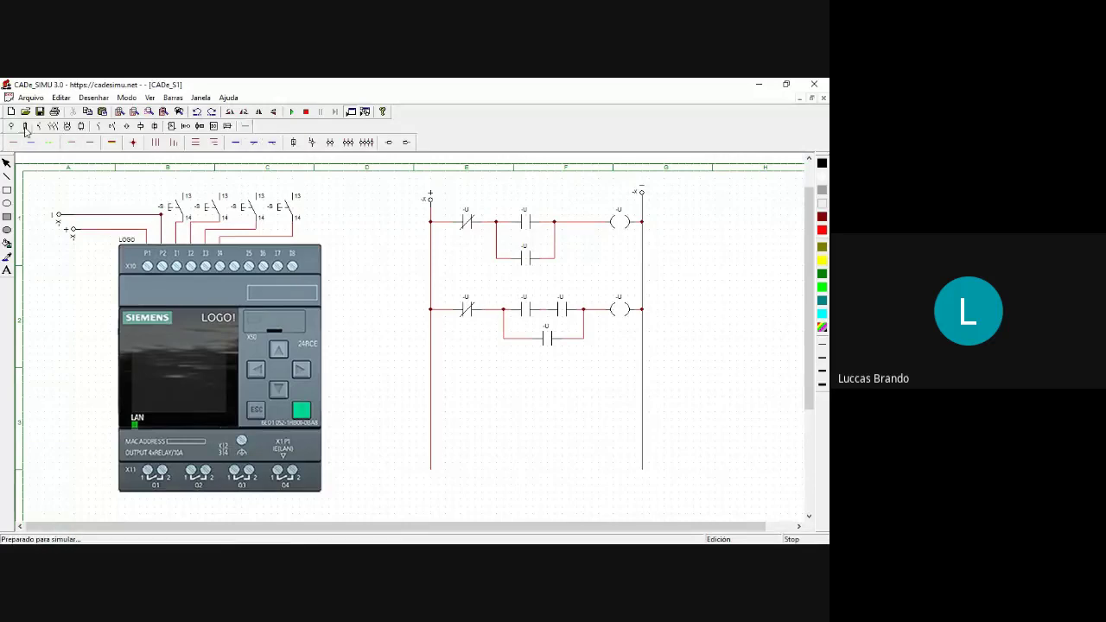
# Place a positive supply terminal to the right of the four pushbuttons and rotate it so its connection faces them.
pyautogui.click(185, 126)
pyautogui.click(247, 141)
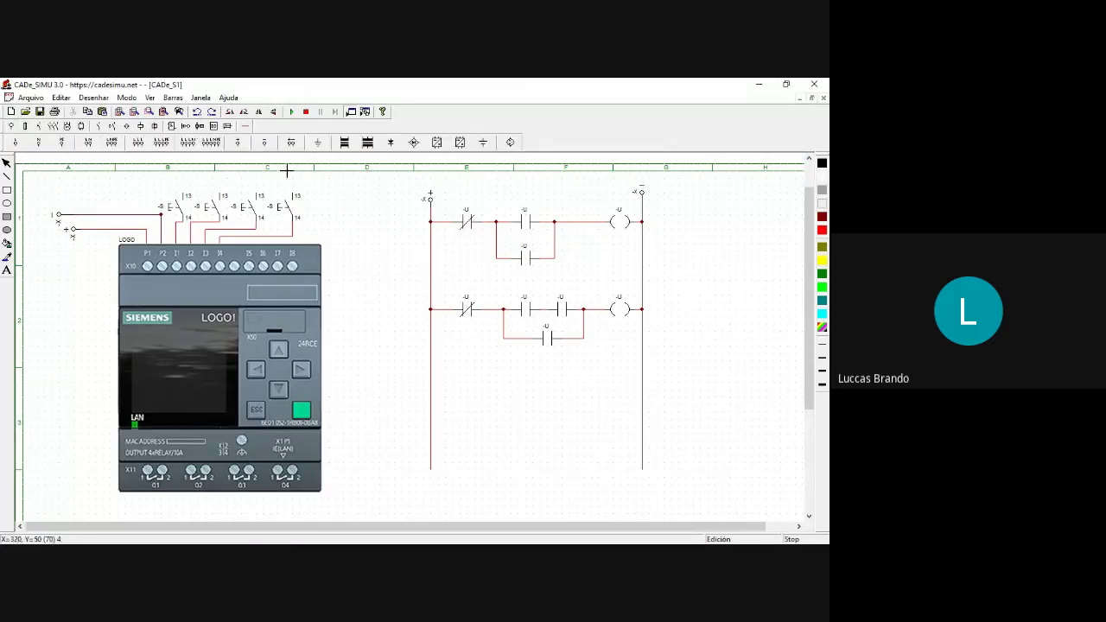
pyautogui.click(340, 191)
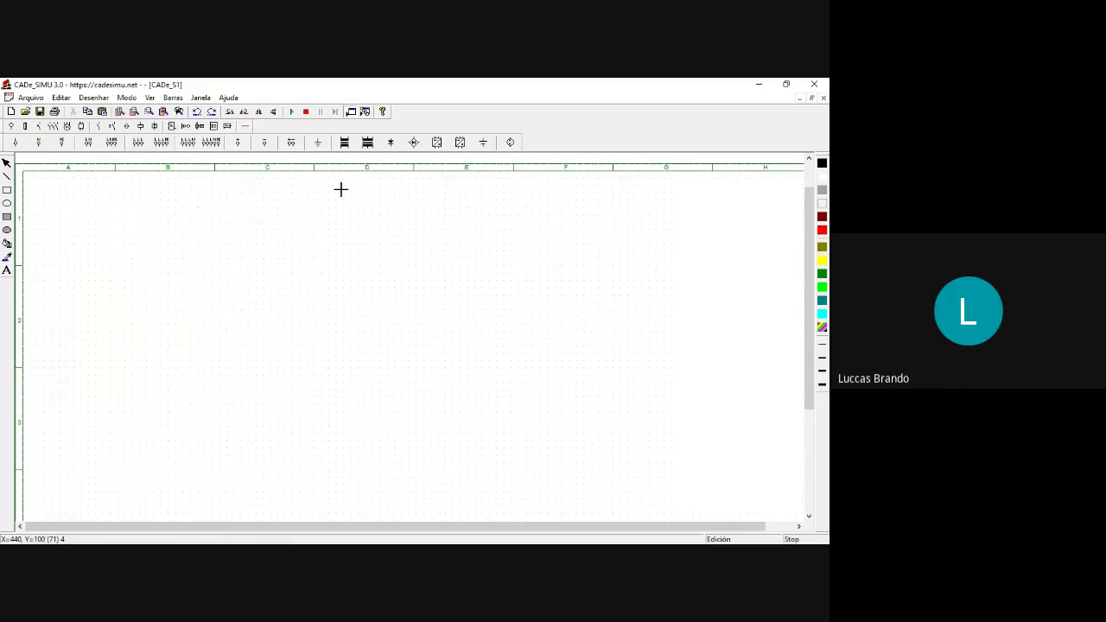
pyautogui.click(229, 113)
pyautogui.click(230, 112)
pyautogui.click(230, 113)
pyautogui.click(230, 112)
pyautogui.click(230, 112)
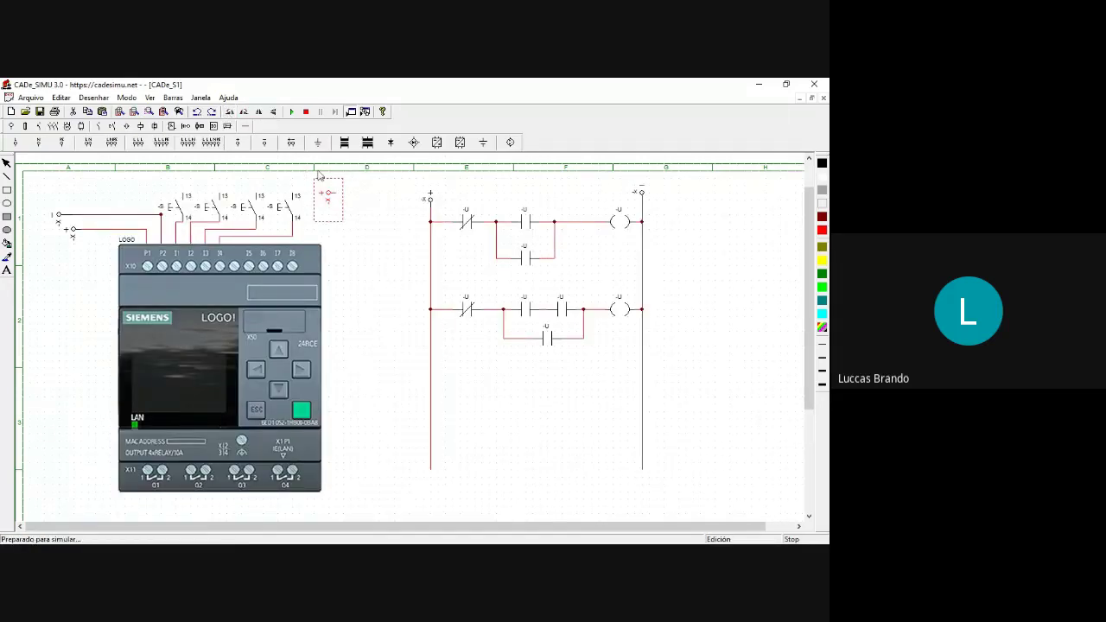
pyautogui.click(230, 112)
pyautogui.click(230, 112)
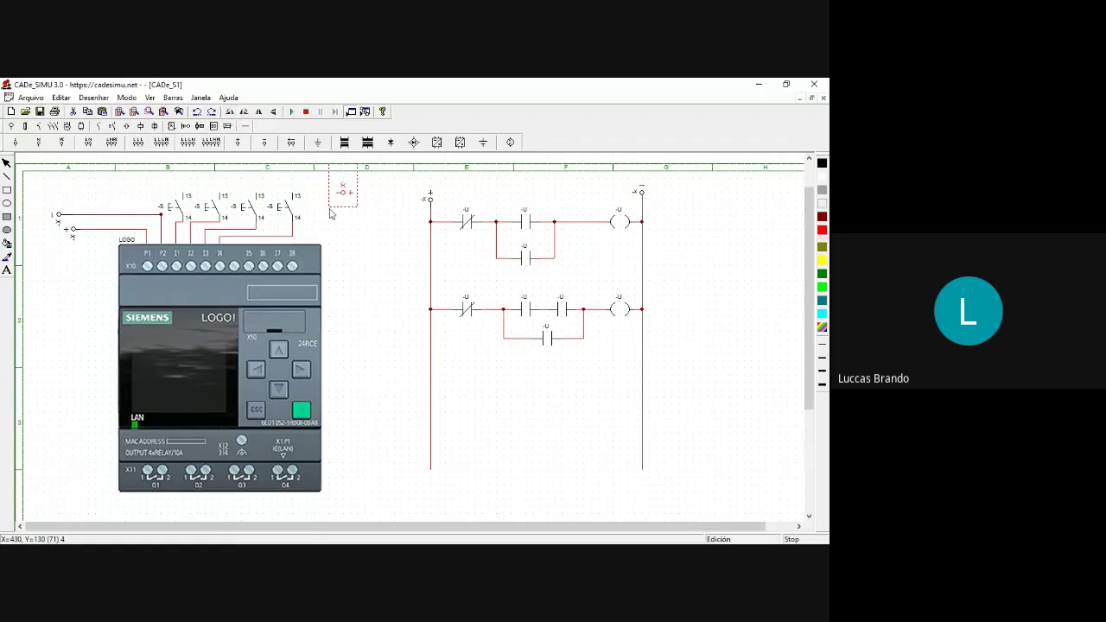
pyautogui.moveTo(353, 199); pyautogui.dragTo(343, 192)
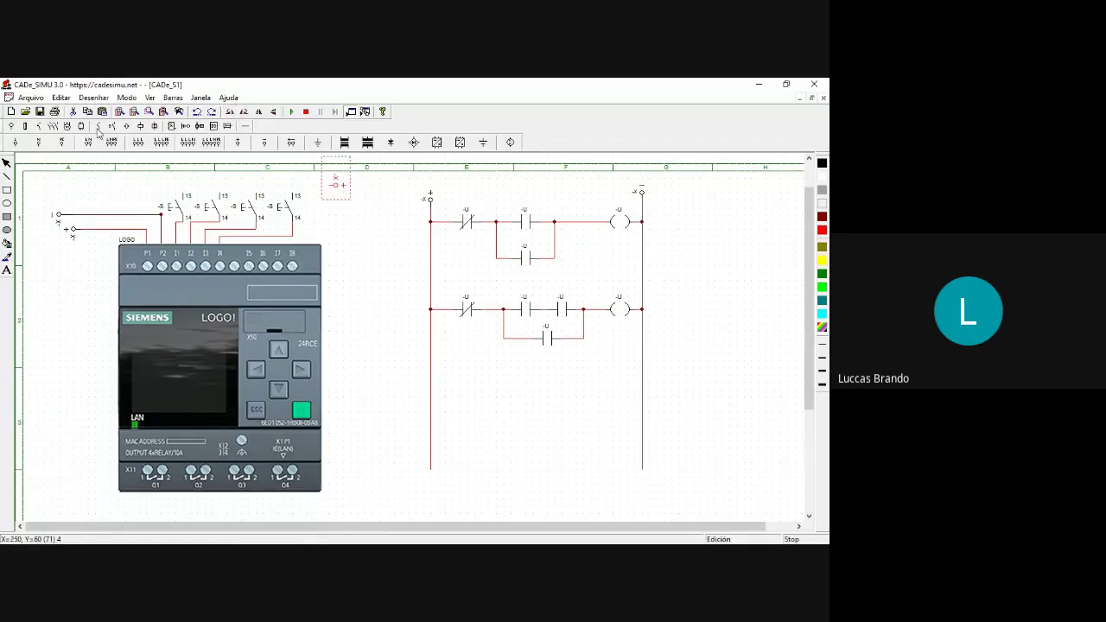
# Wire terminal 13 of all four pushbuttons to the new positive supply terminal through one common cable.
pyautogui.click(246, 126)
pyautogui.click(73, 143)
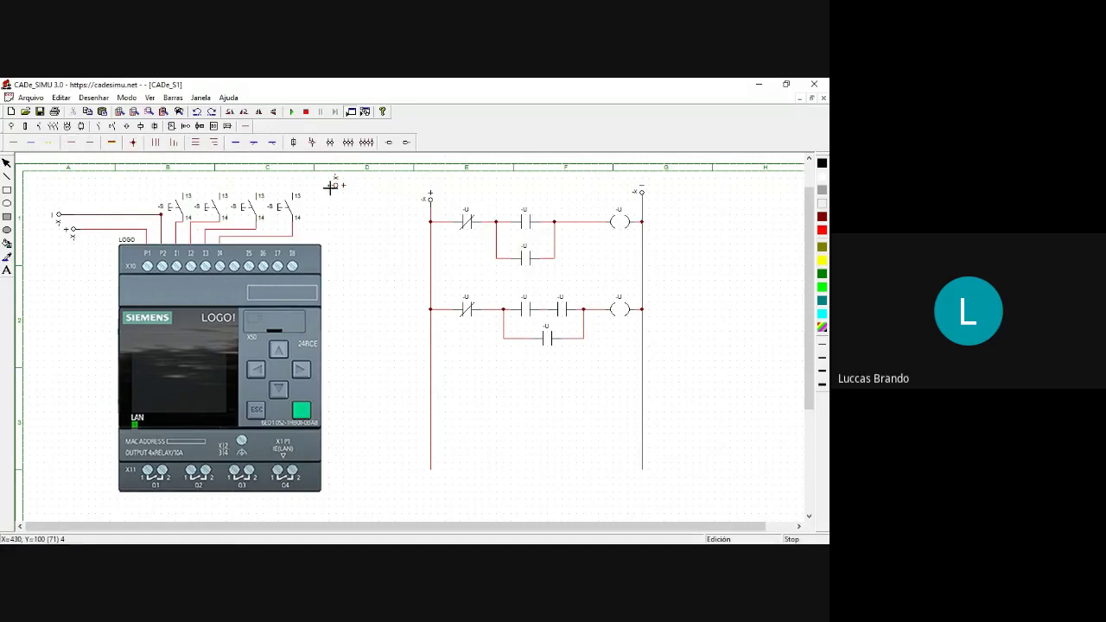
pyautogui.click(184, 188)
pyautogui.click(214, 190)
pyautogui.press('Escape')
pyautogui.click(73, 143)
pyautogui.moveTo(223, 192); pyautogui.dragTo(296, 188)
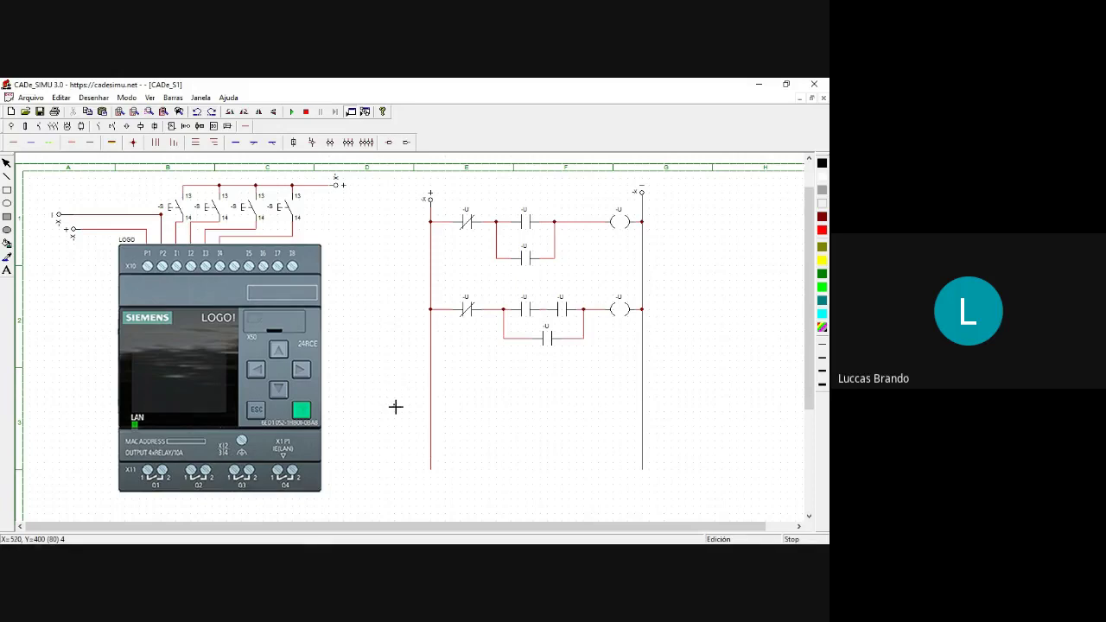
pyautogui.scroll(-1, 396, 406)
pyautogui.moveTo(808, 263); pyautogui.dragTo(812, 250)
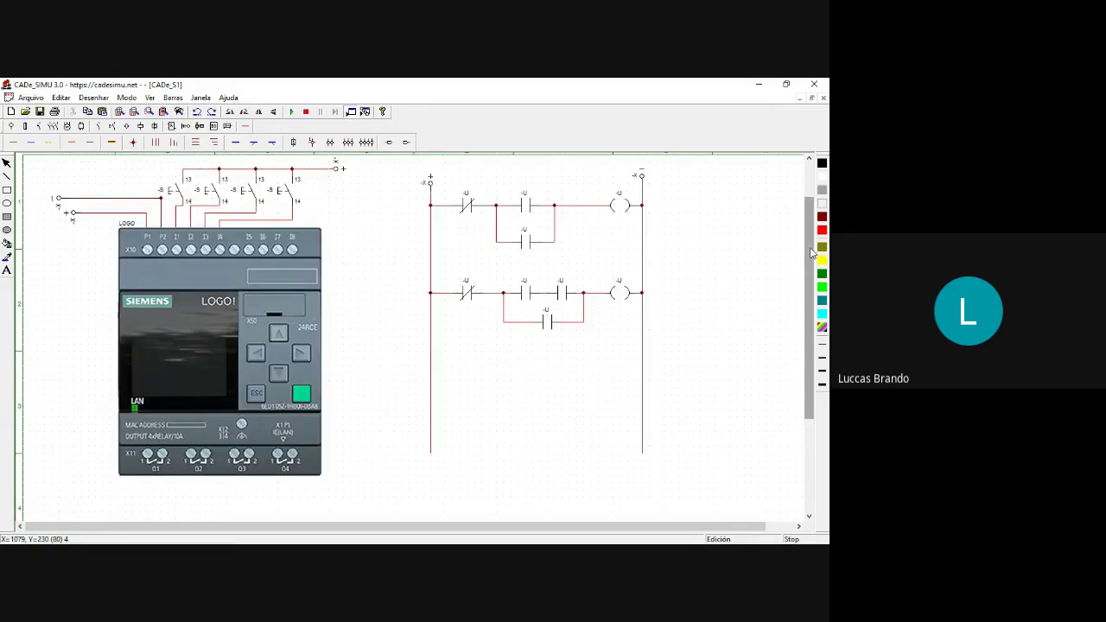
pyautogui.moveTo(812, 251); pyautogui.dragTo(808, 272)
pyautogui.moveTo(807, 276); pyautogui.dragTo(807, 282)
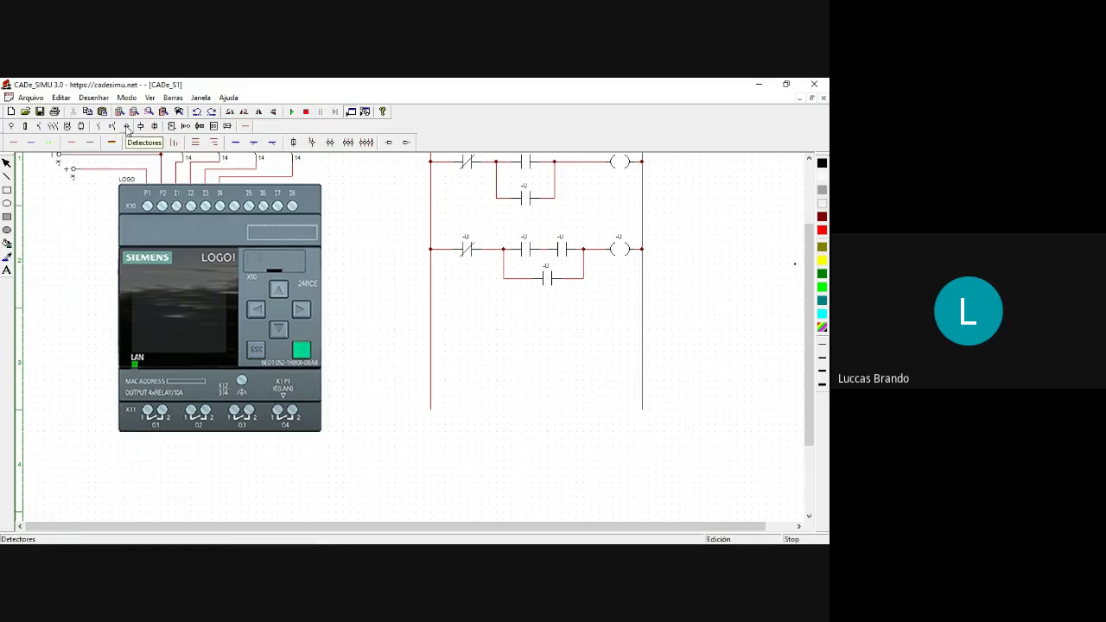
# Place two signal lamps in the empty area below the LOGO module's outputs.
pyautogui.click(139, 126)
pyautogui.click(140, 128)
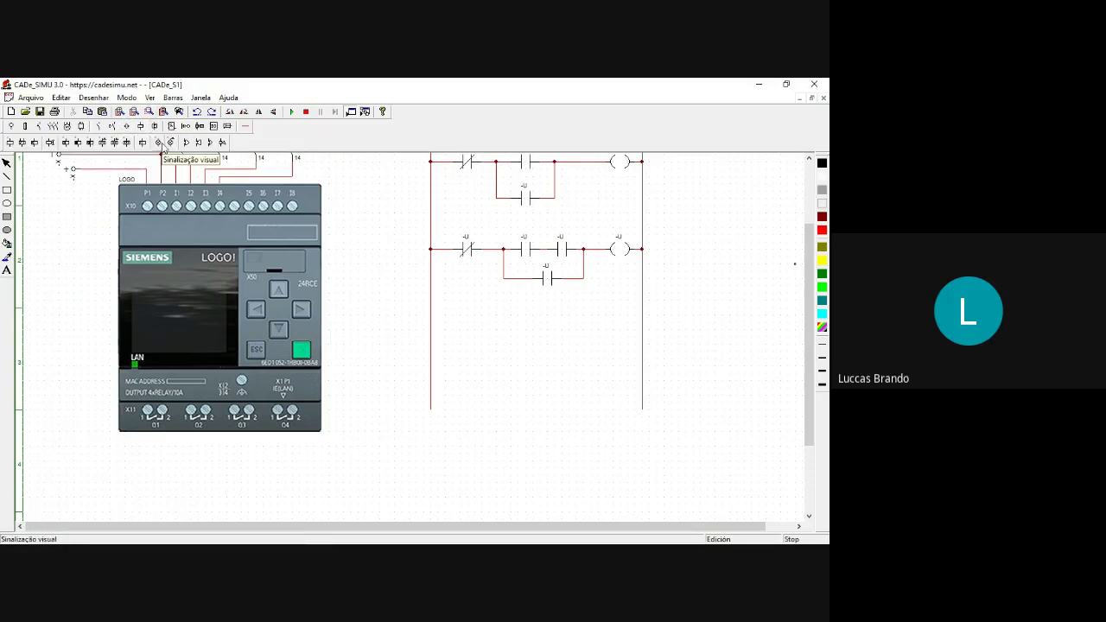
pyautogui.click(158, 141)
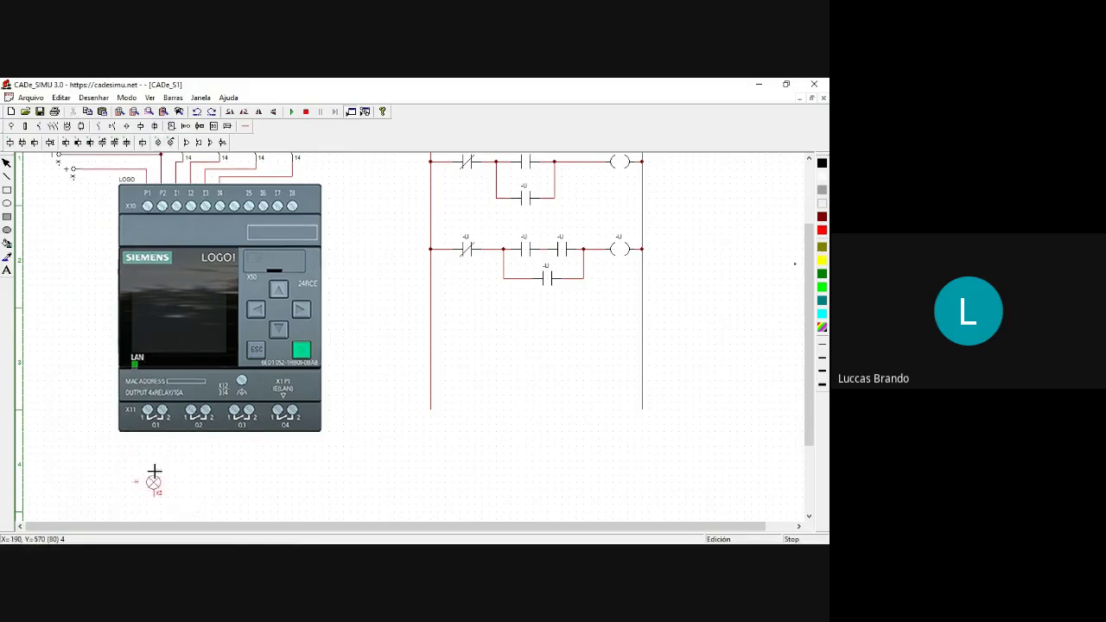
pyautogui.click(143, 465)
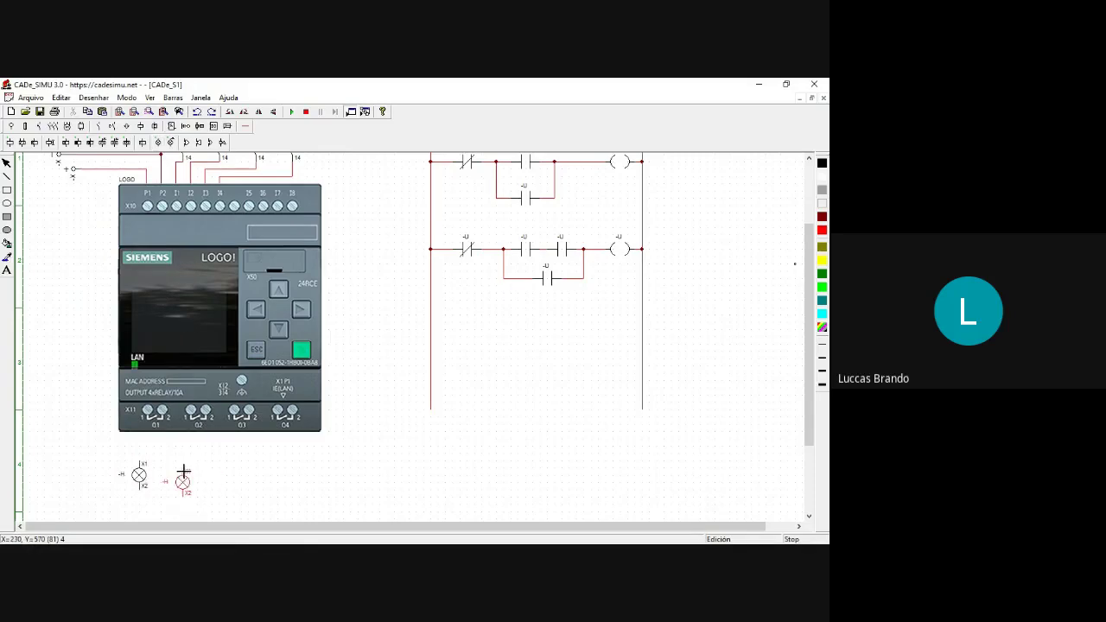
pyautogui.click(369, 464)
pyautogui.press('Escape')
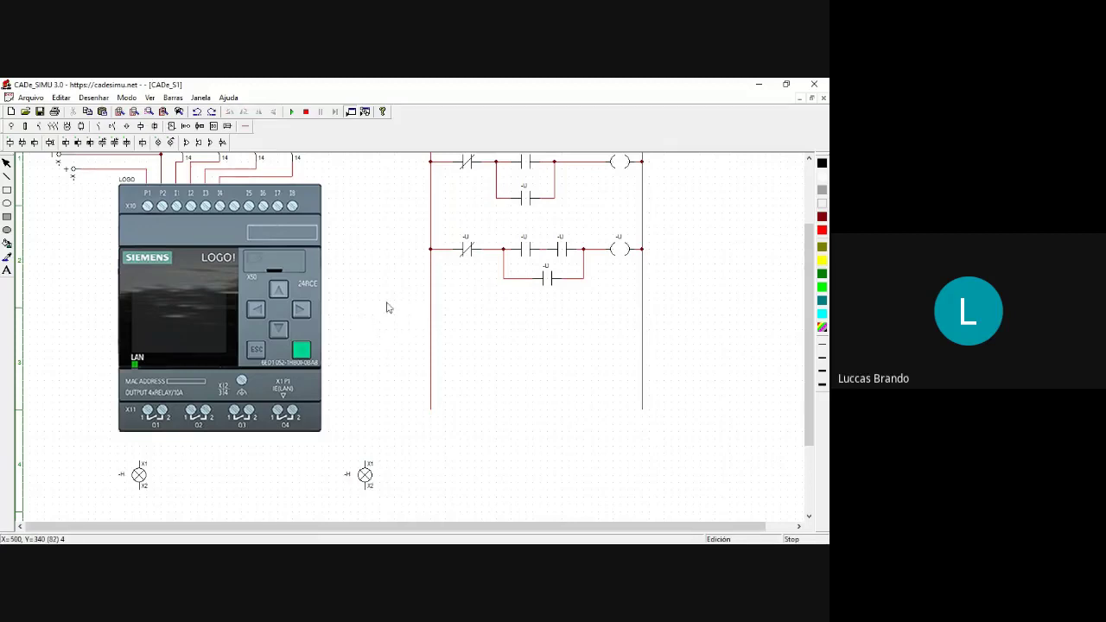
pyautogui.click(139, 476)
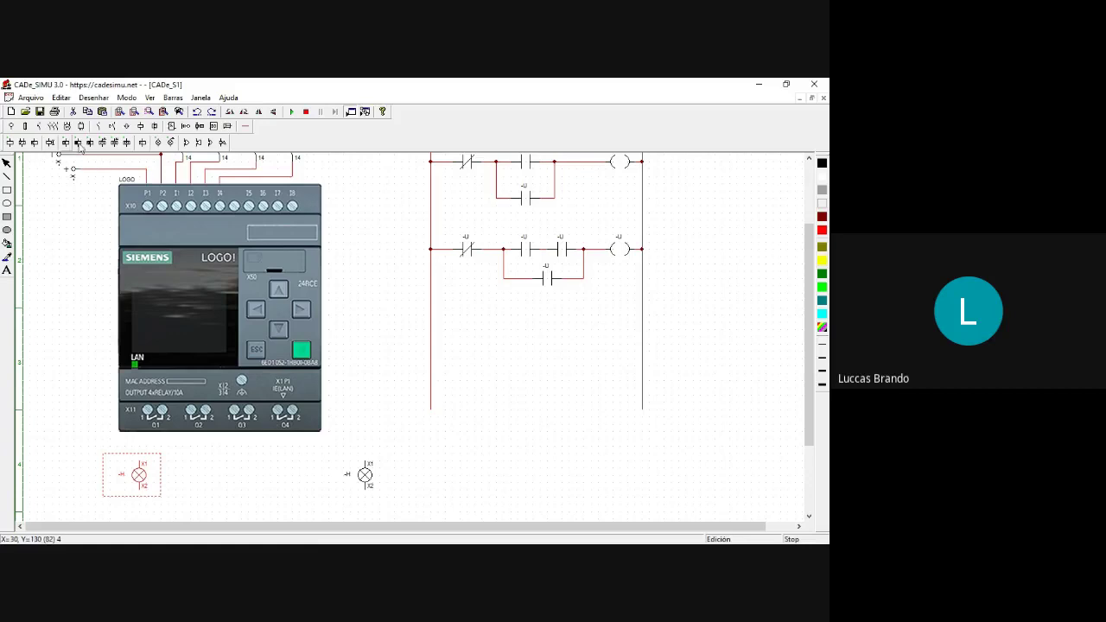
# Place positive and negative supply terminals beside the first lamp, then rotate the negative one toward the lamps and lower it beneath their level.
pyautogui.click(10, 125)
pyautogui.click(251, 143)
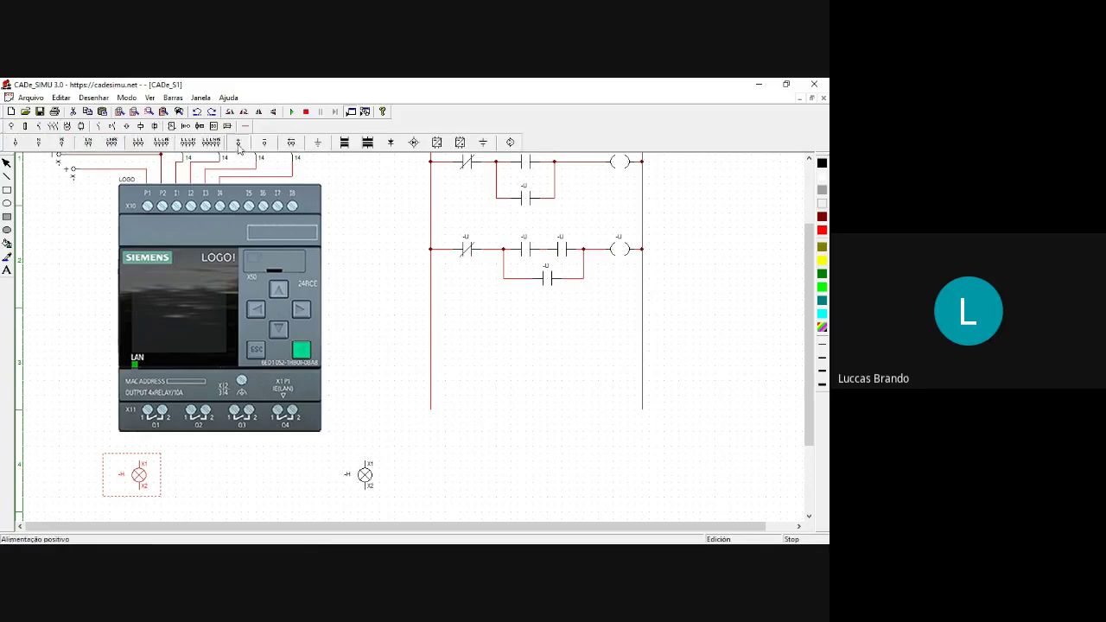
pyautogui.click(76, 454)
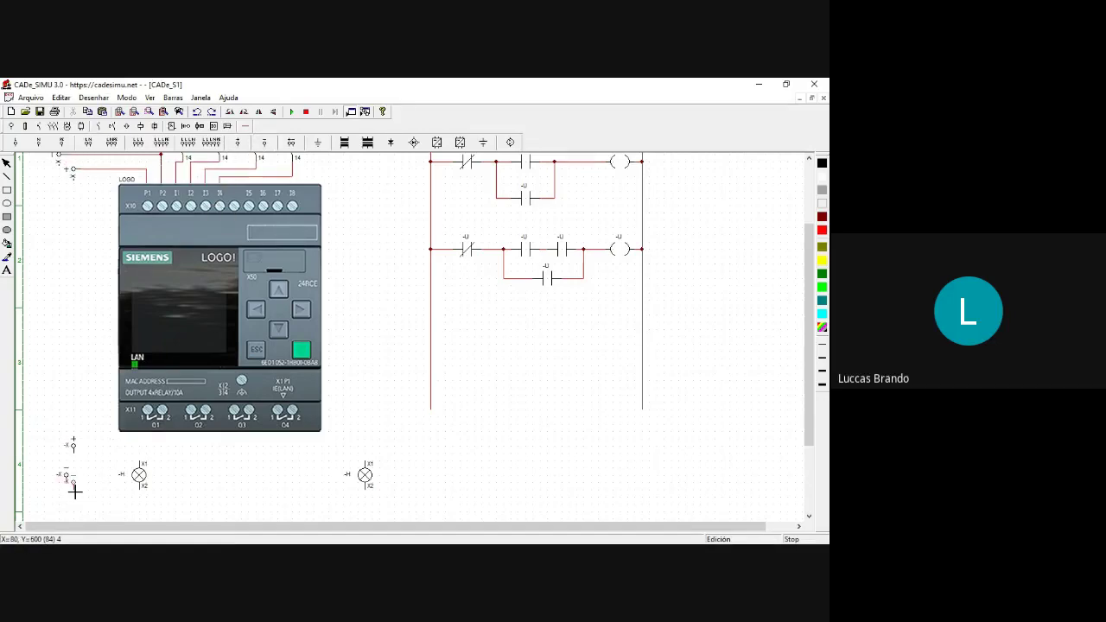
pyautogui.click(72, 487)
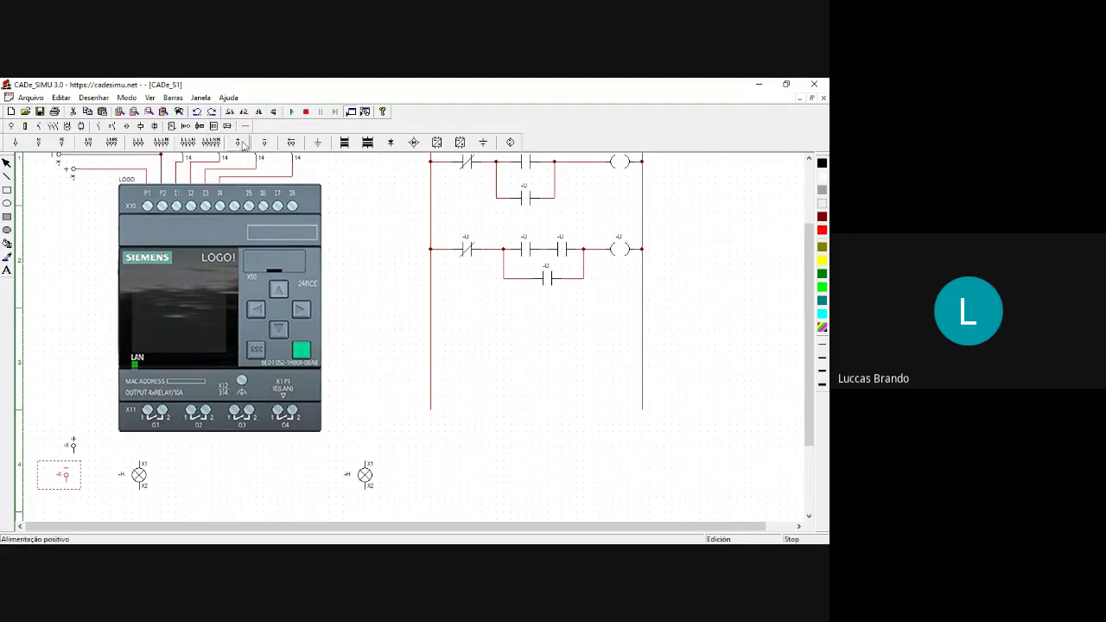
pyautogui.click(229, 111)
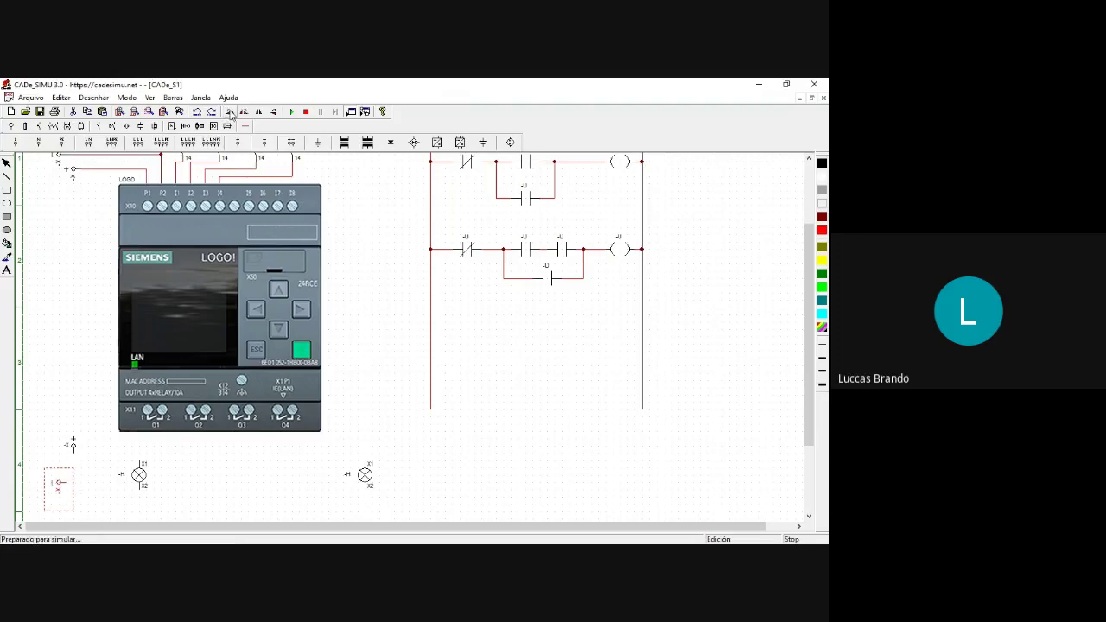
pyautogui.moveTo(63, 477); pyautogui.dragTo(60, 501)
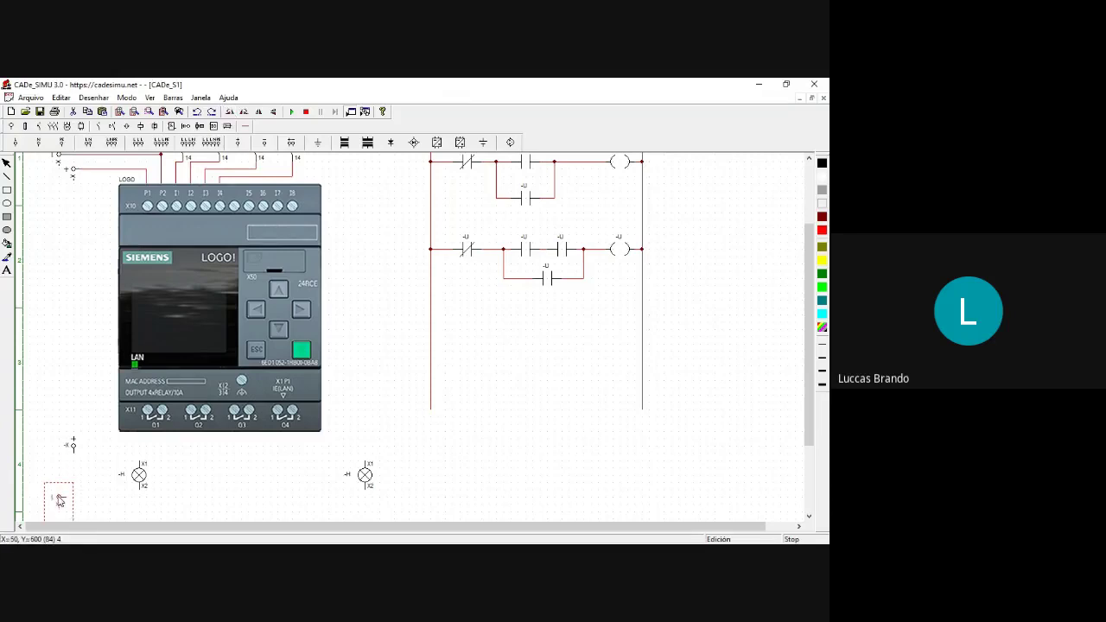
pyautogui.click(84, 500)
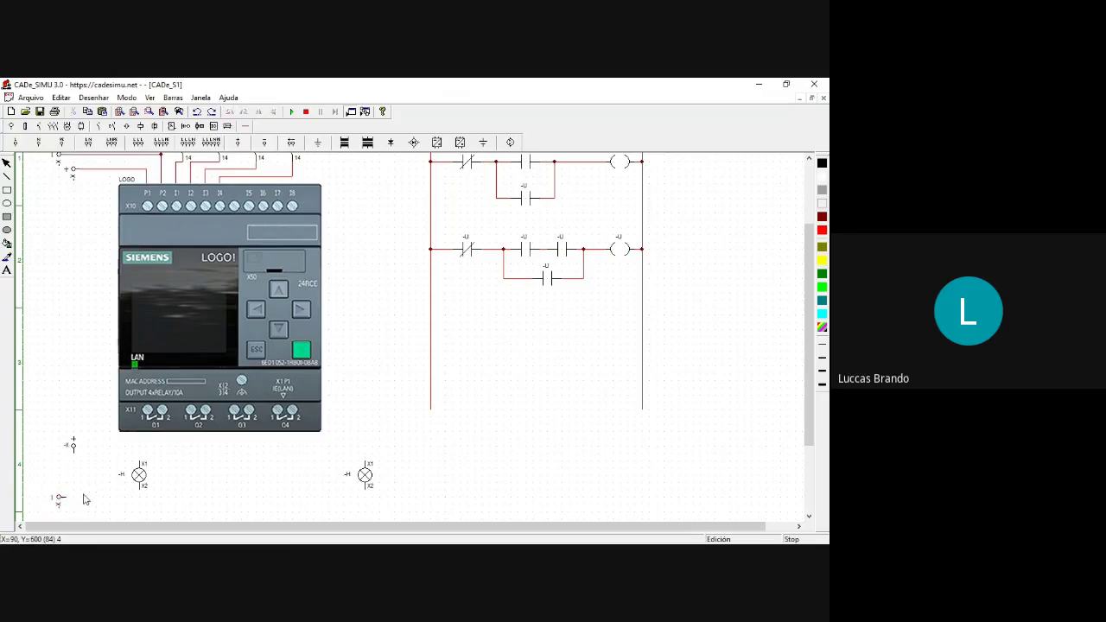
# Move the two signal lamps beneath outputs Q1 and Q2 and remove the overlong cable drawn from the negative supply terminal.
pyautogui.click(245, 126)
pyautogui.click(73, 143)
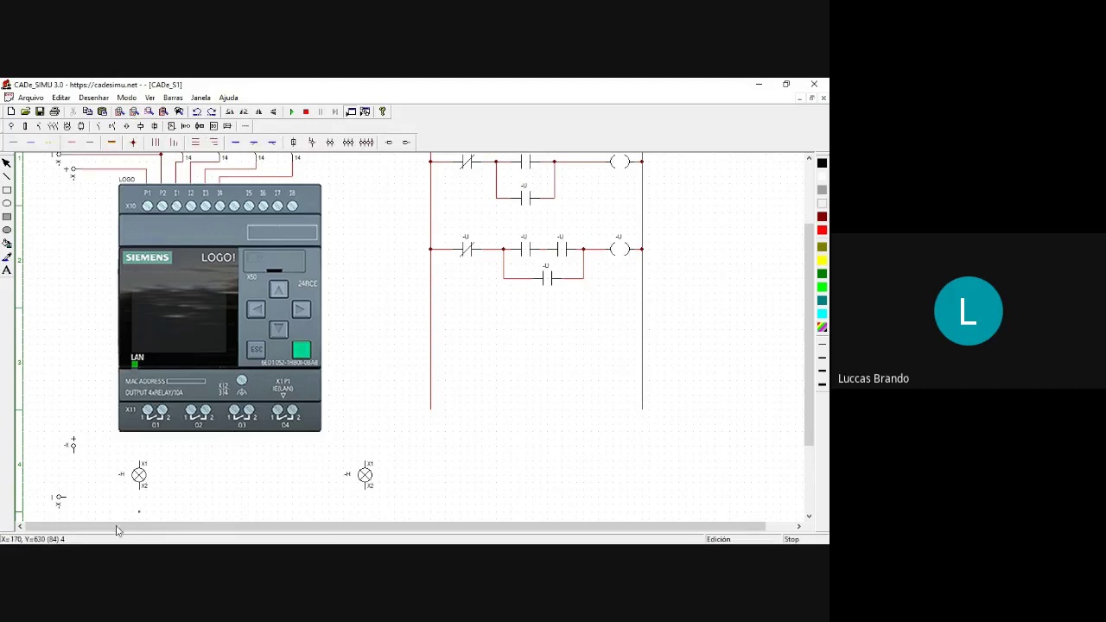
pyautogui.moveTo(71, 500)
pyautogui.mouseDown()
pyautogui.moveTo(365, 508)
pyautogui.moveTo(301, 472)
pyautogui.moveTo(212, 481)
pyautogui.mouseUp()
pyautogui.moveTo(129, 482); pyautogui.dragTo(204, 471)
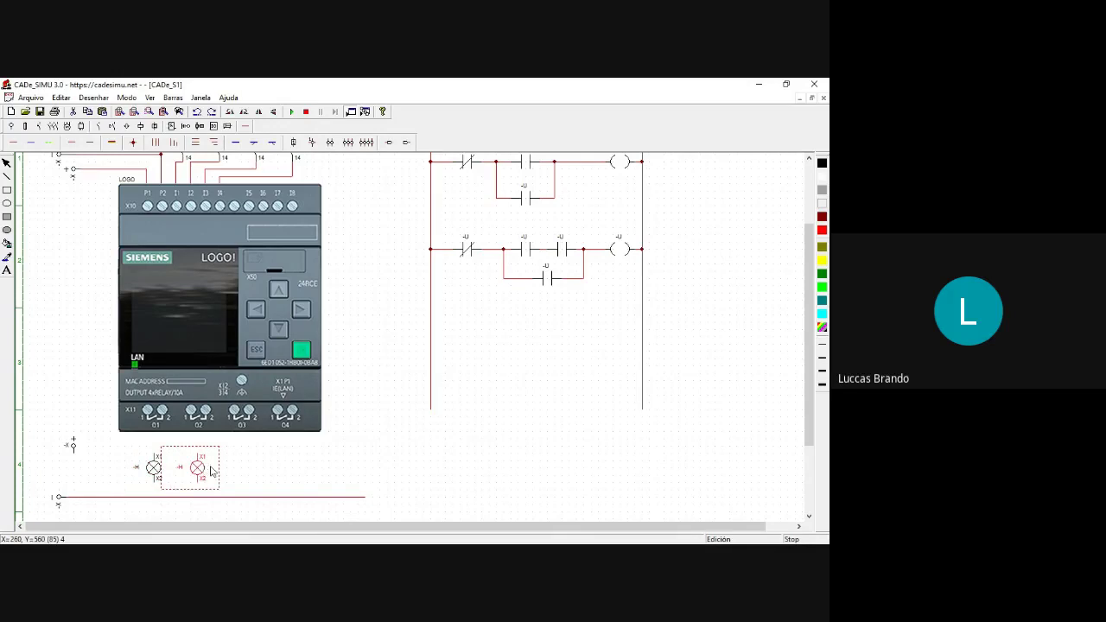
pyautogui.doubleClick(365, 498)
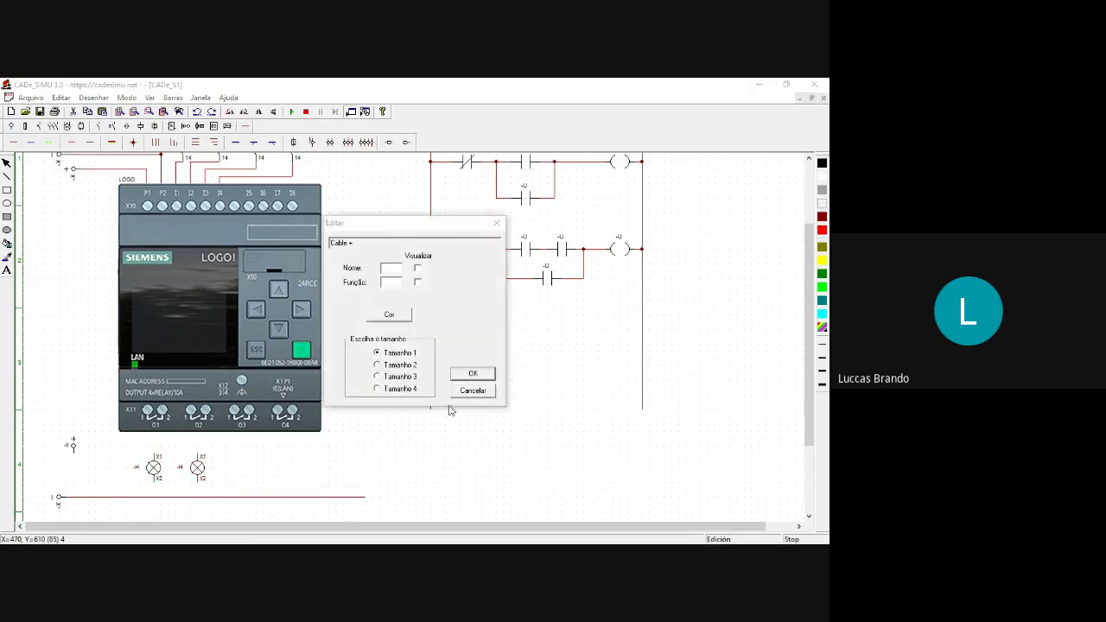
pyautogui.click(471, 391)
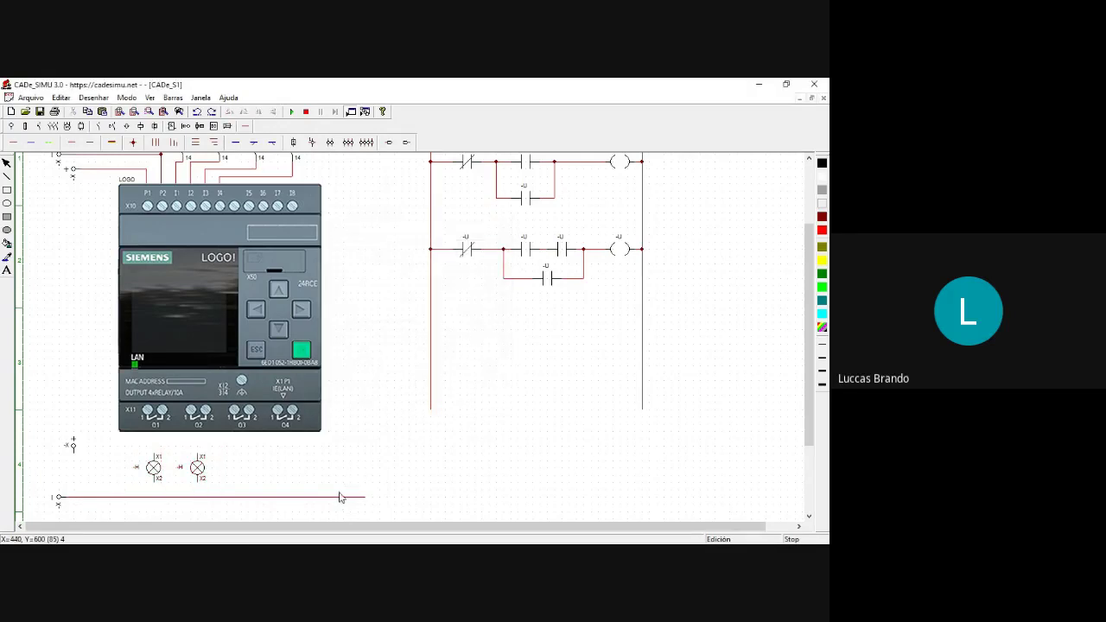
pyautogui.click(101, 499)
pyautogui.press('Delete')
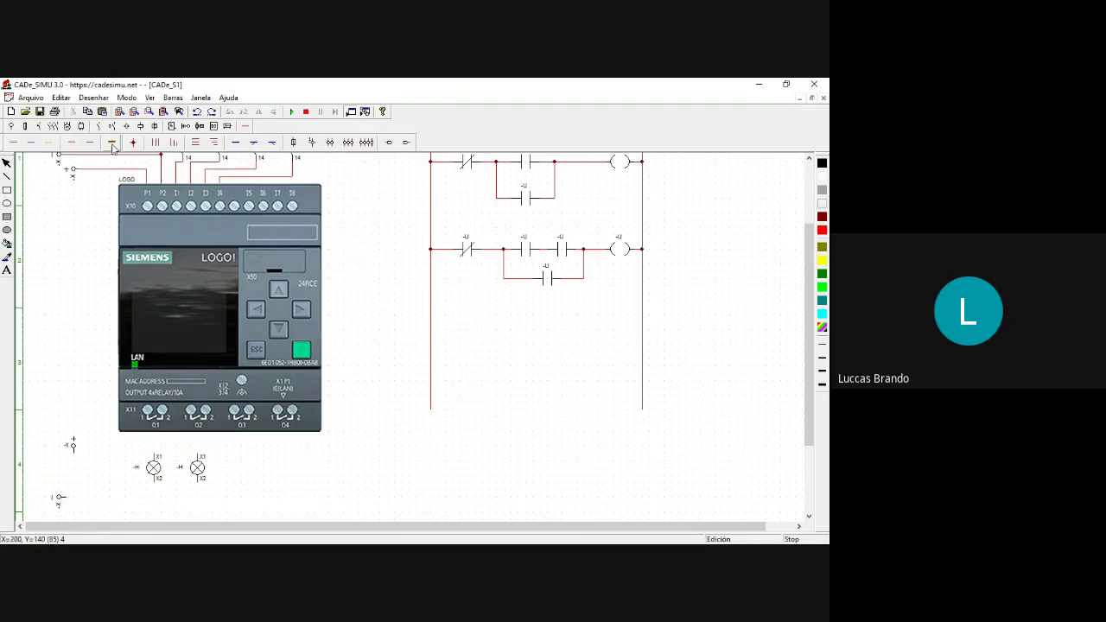
# Wire terminal X2 of both signal lamps to the negative supply terminal through one common cable.
pyautogui.click(66, 502)
pyautogui.moveTo(71, 500); pyautogui.dragTo(202, 498)
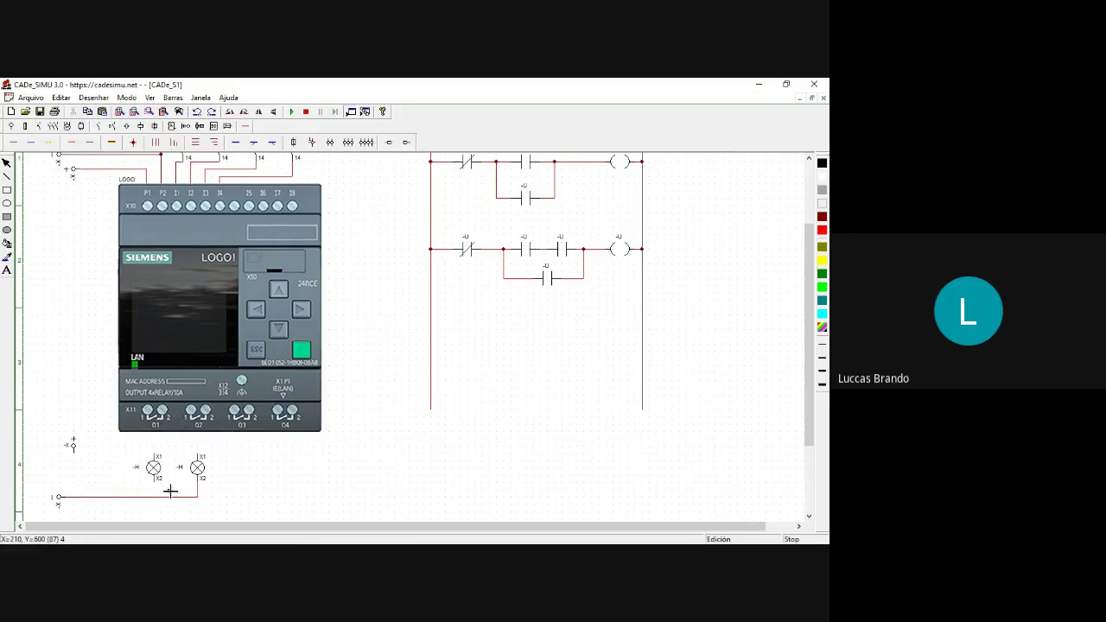
pyautogui.moveTo(156, 486); pyautogui.dragTo(154, 497)
# Wire the positive supply terminal to terminal 1 of output Q1 and run a cable down from its terminal 2.
pyautogui.click(74, 451)
pyautogui.click(149, 452)
pyautogui.press('Escape')
# Align the first lamp under terminal 2 of output Q1 and delete the leftover cable pieces at its old position.
pyautogui.click(162, 477)
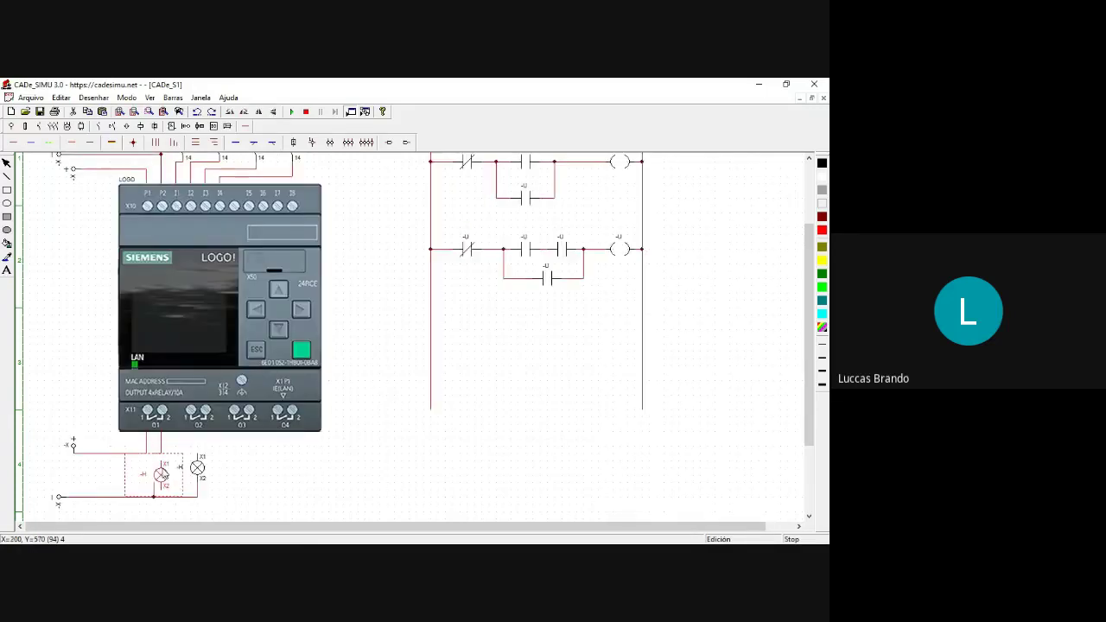
pyautogui.moveTo(163, 477); pyautogui.dragTo(162, 470)
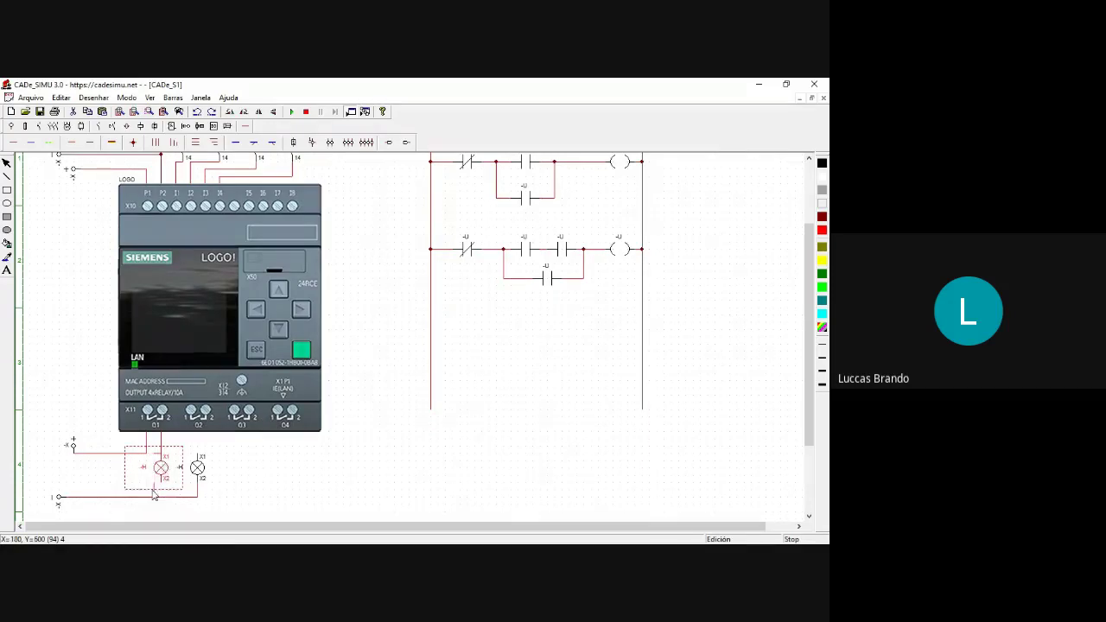
pyautogui.click(155, 493)
pyautogui.press('Delete')
pyautogui.press('Delete')
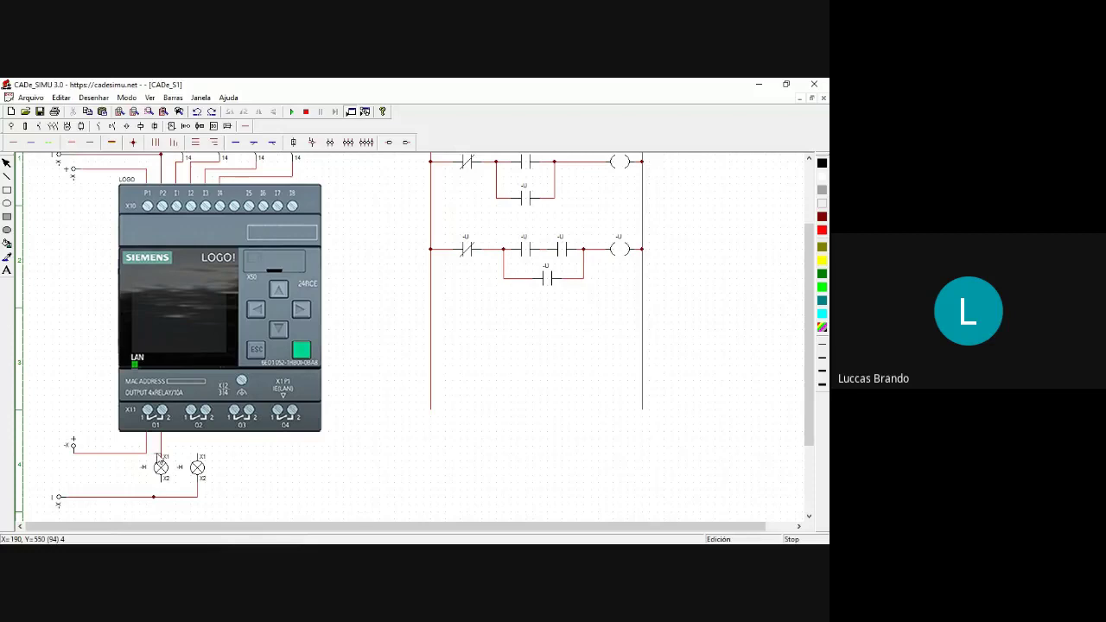
# Replace the common negative cable and connect terminal X2 of the realigned first lamp to it.
pyautogui.click(156, 498)
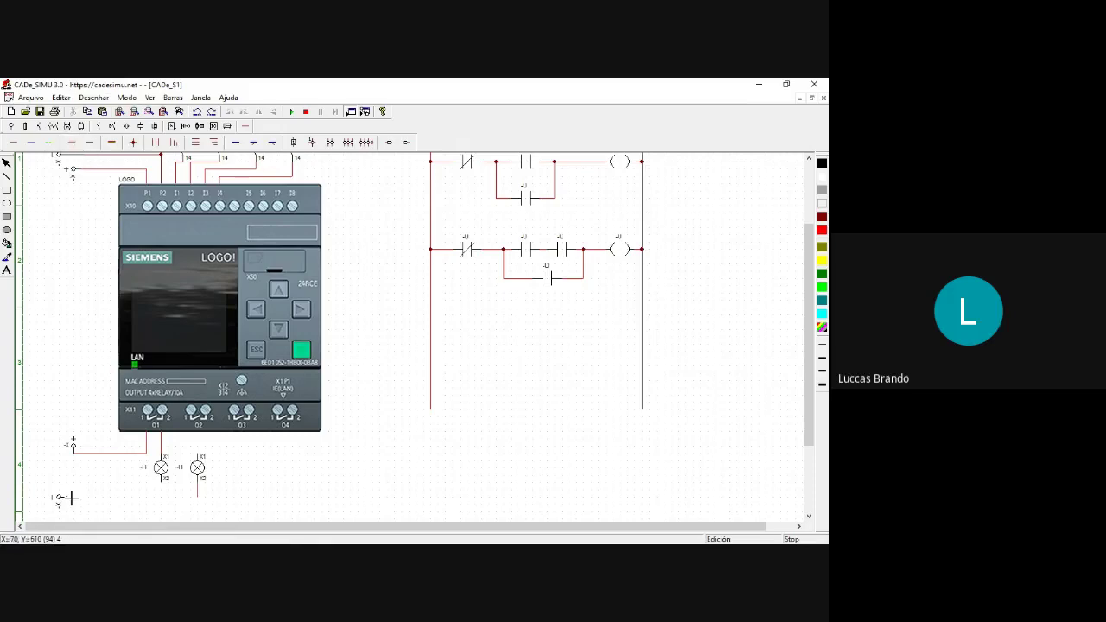
pyautogui.moveTo(69, 498); pyautogui.dragTo(197, 497)
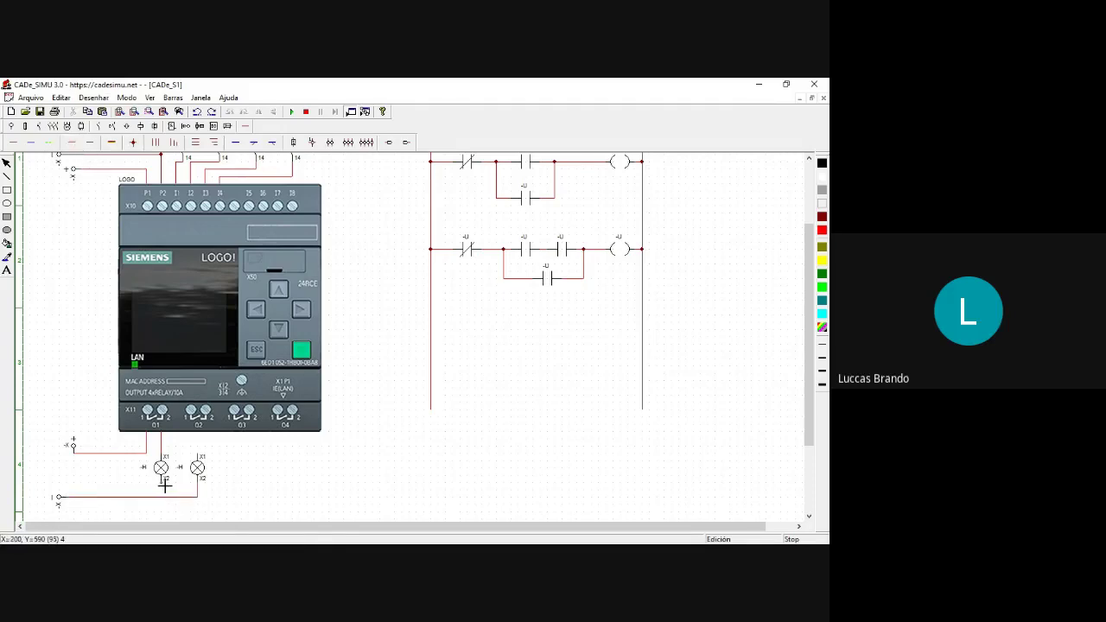
pyautogui.click(164, 498)
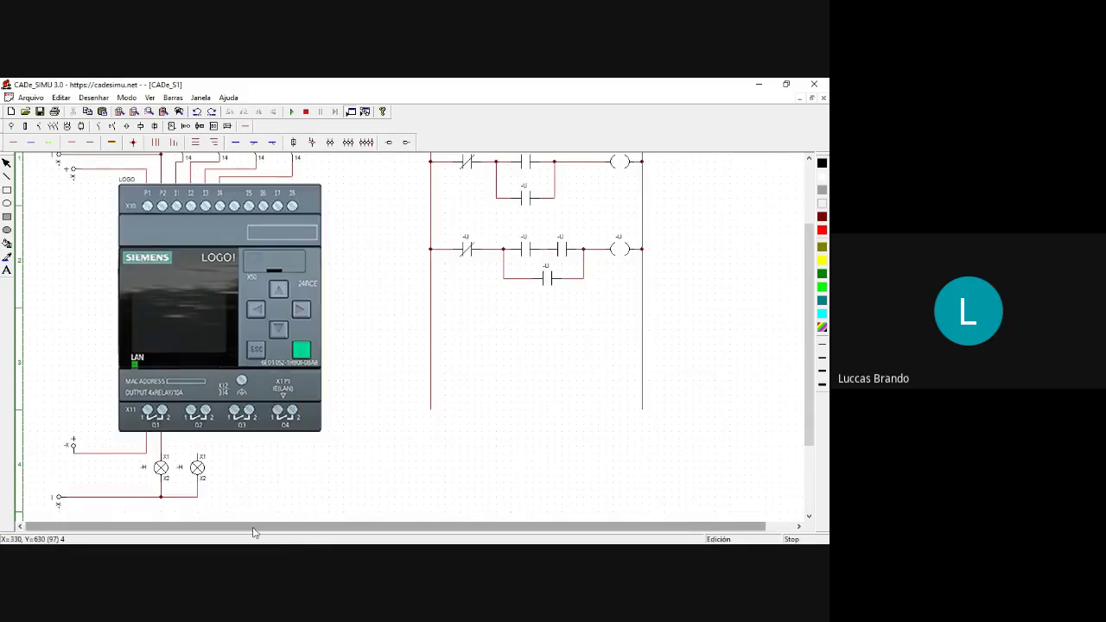
# Rotate the lower positive supply terminal to face its cable and extend the positive supply from Q1 to terminal 1 of output Q2.
pyautogui.click(74, 445)
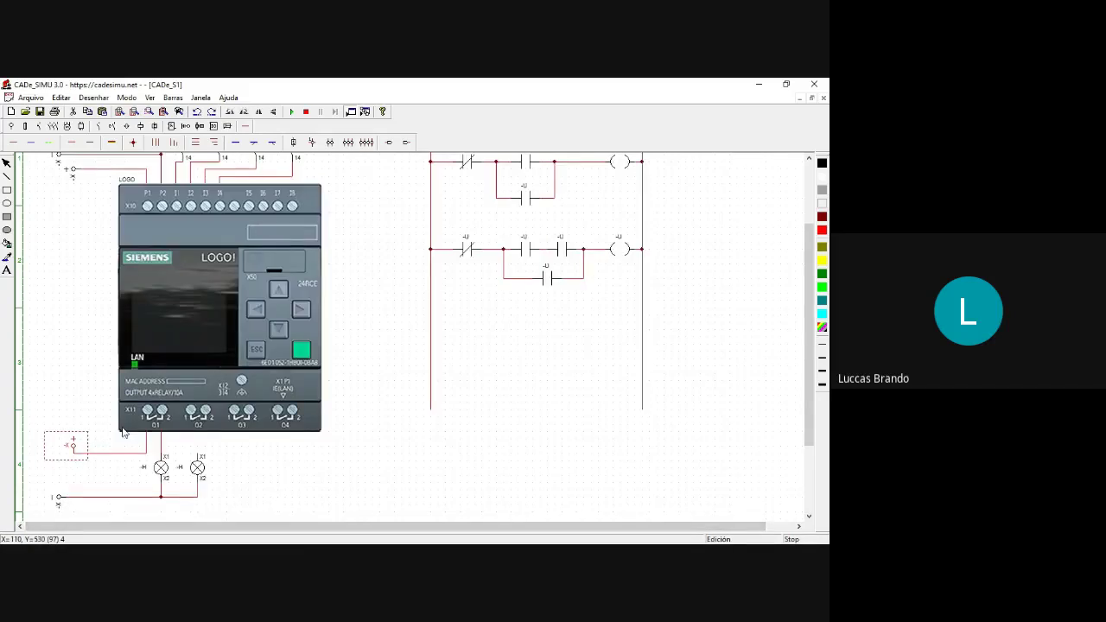
pyautogui.click(228, 125)
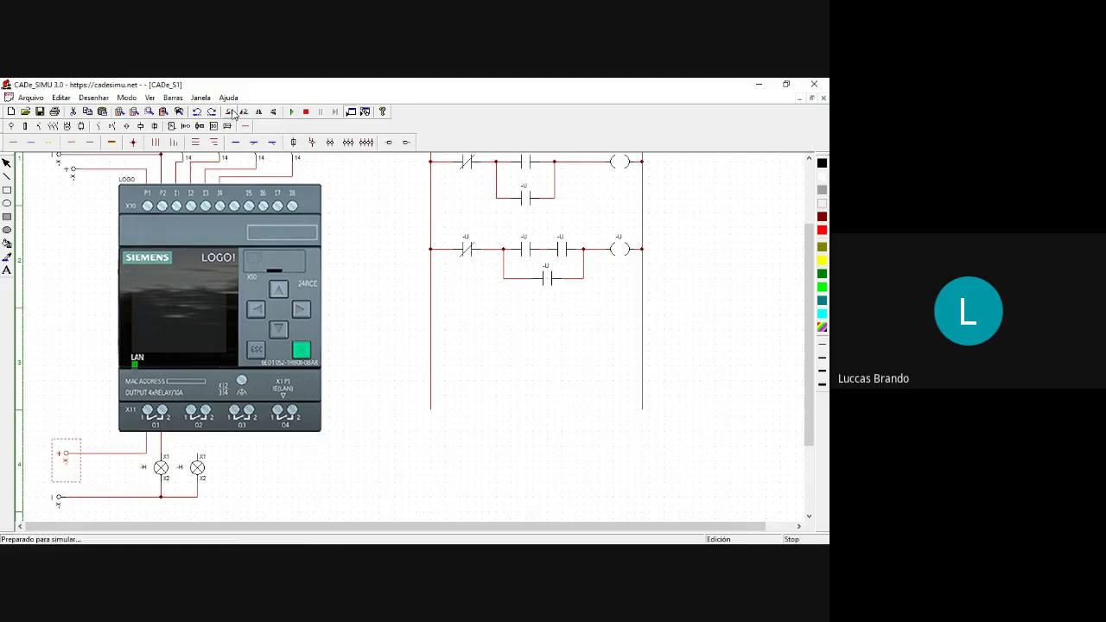
pyautogui.click(403, 482)
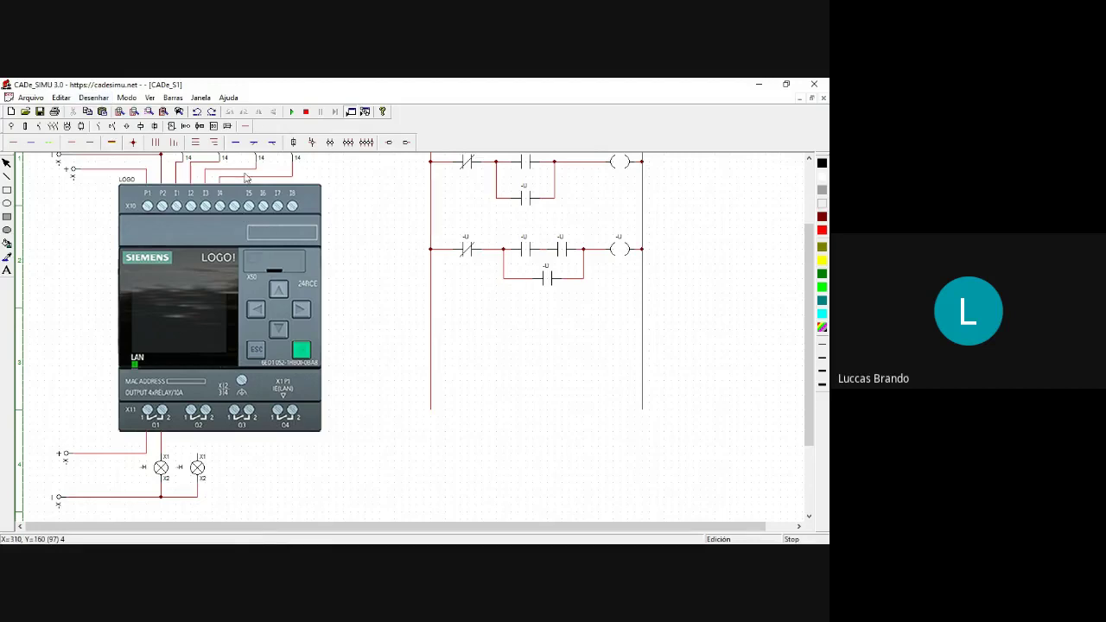
pyautogui.click(75, 145)
pyautogui.moveTo(148, 442); pyautogui.dragTo(190, 430)
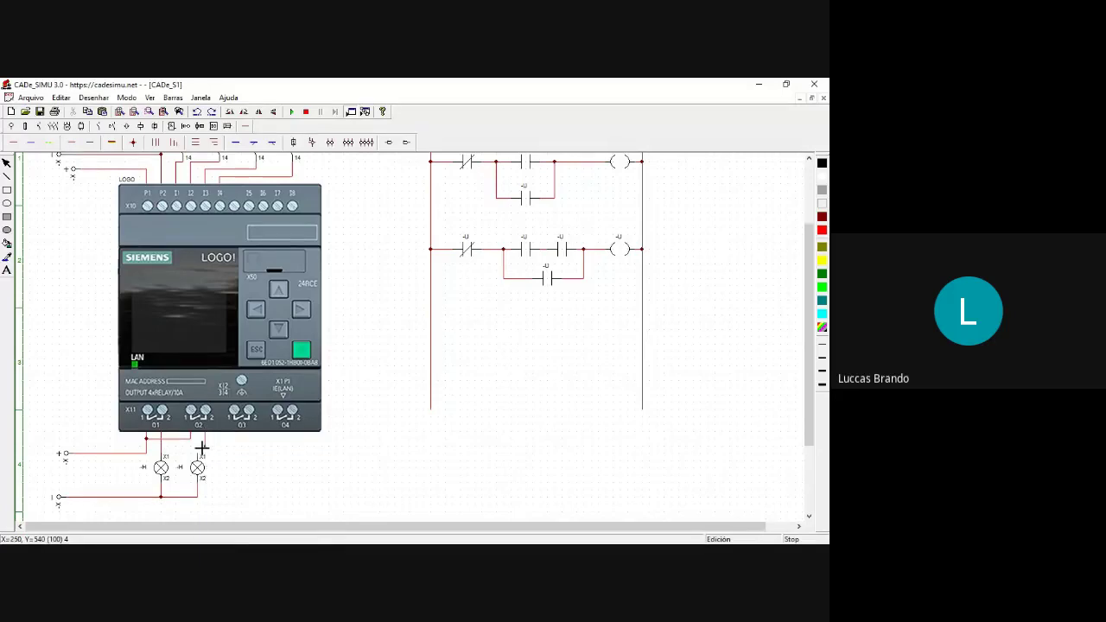
# Align the second lamp under terminal 2 of output Q2 and rewire it to that terminal and the common negative cable.
pyautogui.click(198, 469)
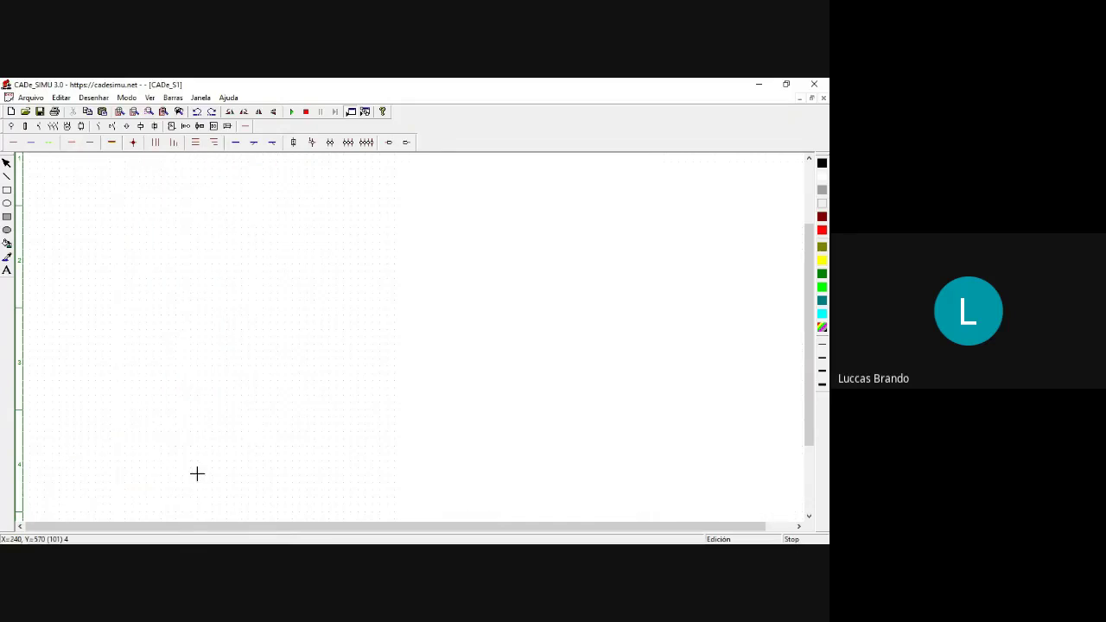
pyautogui.moveTo(203, 472); pyautogui.dragTo(209, 475)
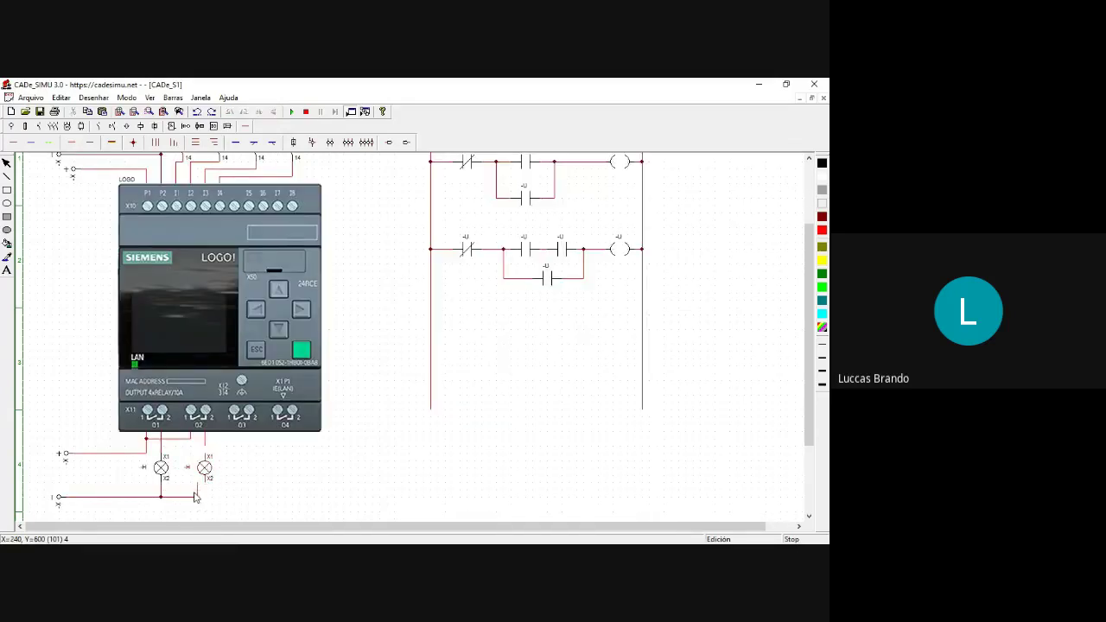
pyautogui.click(199, 496)
pyautogui.click(198, 495)
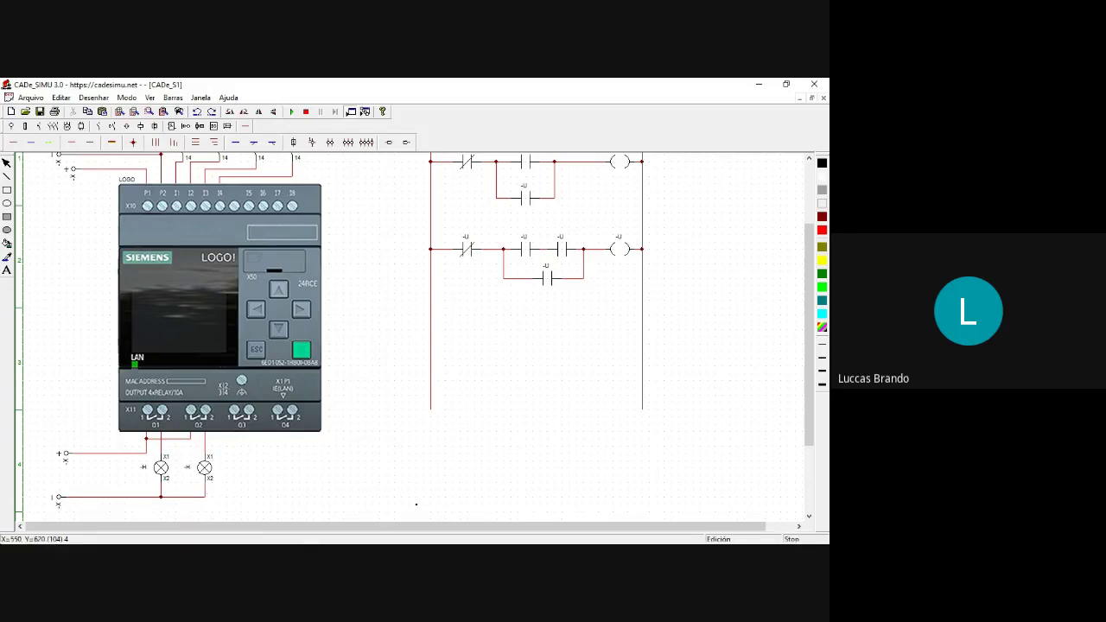
# Look over the finished wiring, check the meeting chat in Google Meet for messages, and return to the CADe SIMU drawing.
pyautogui.scroll(1, 777, 242)
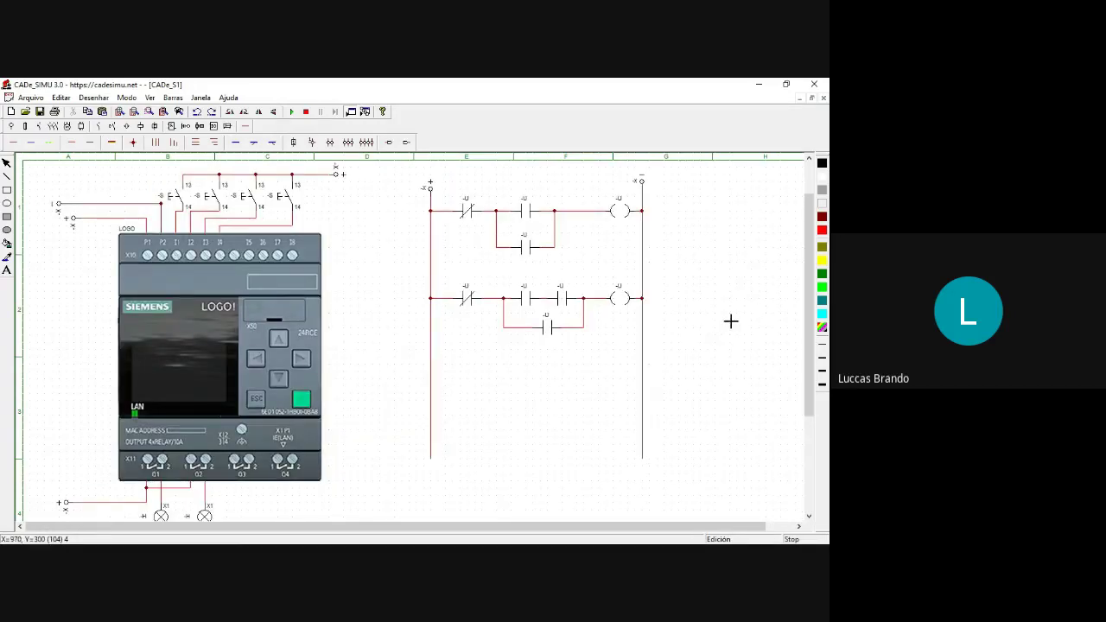
pyautogui.scroll(-1, 732, 319)
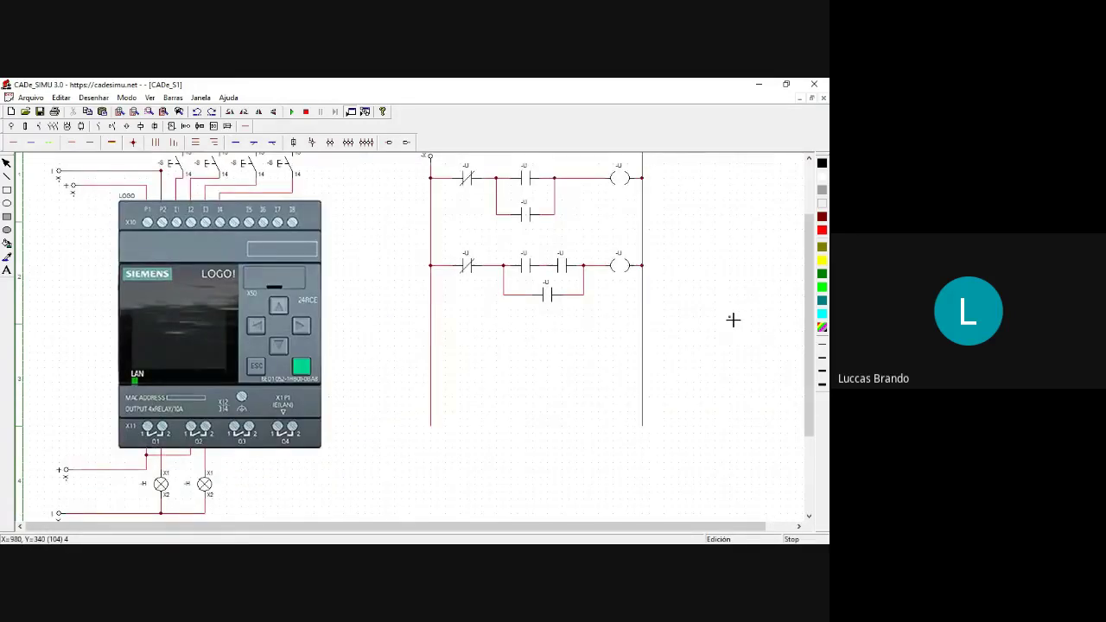
pyautogui.hotkey('alt', 'Tab')
pyautogui.hotkey('alt', 'Tab')
pyautogui.hotkey('alt', 'Tab')
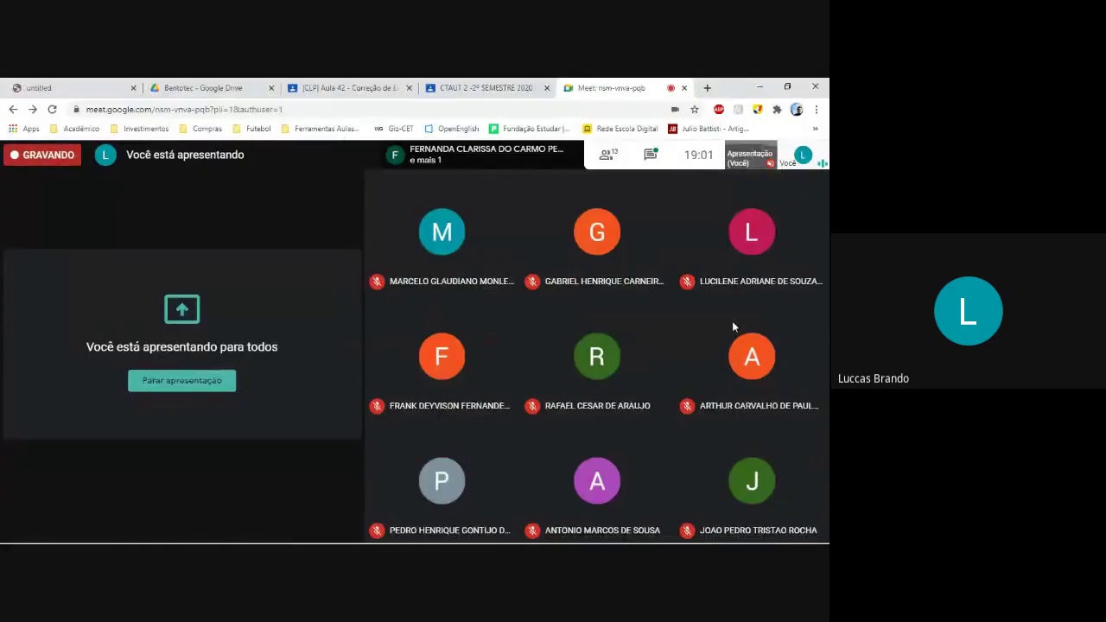
pyautogui.click(650, 154)
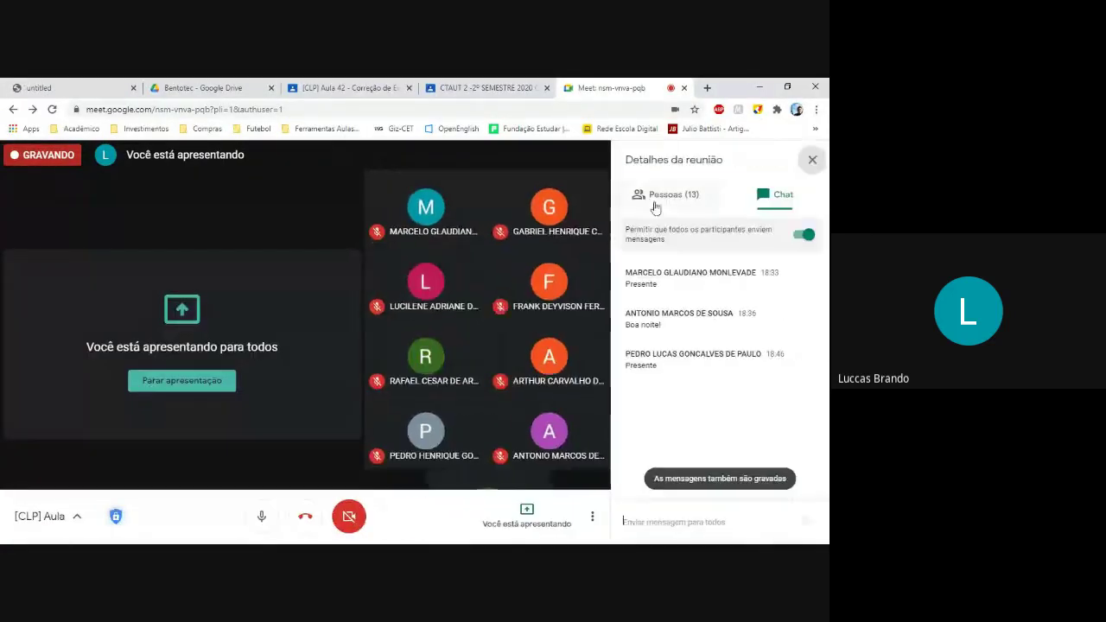
pyautogui.hotkey('alt', 'Tab')
pyautogui.scroll(1, 477, 259)
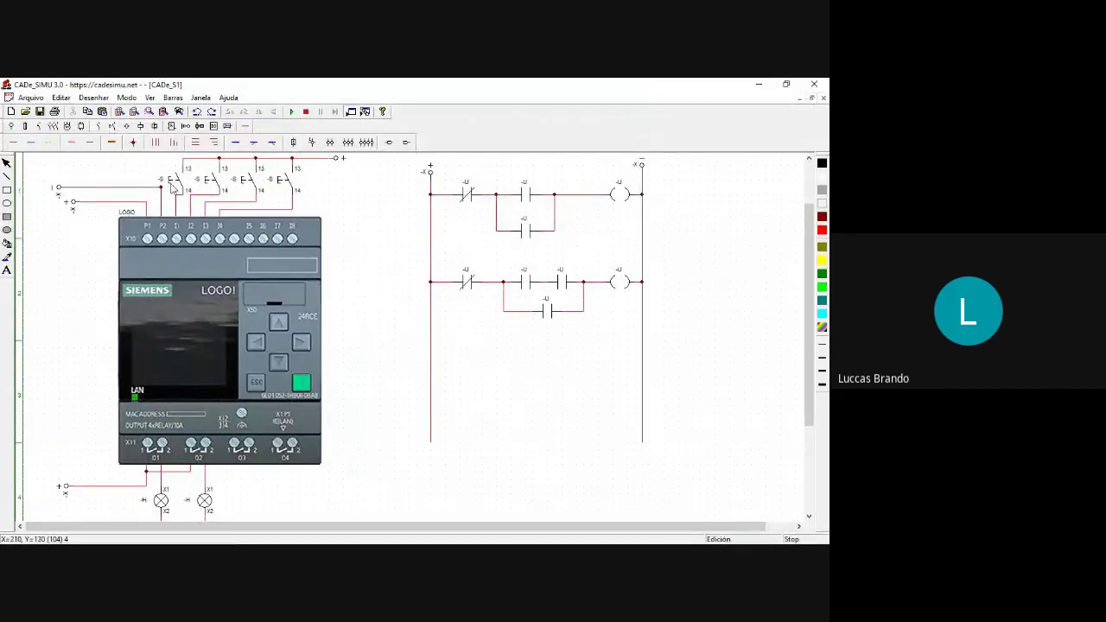
# Name the four input pushbuttons B1, B2, B3 and B4 in order.
pyautogui.doubleClick(172, 188)
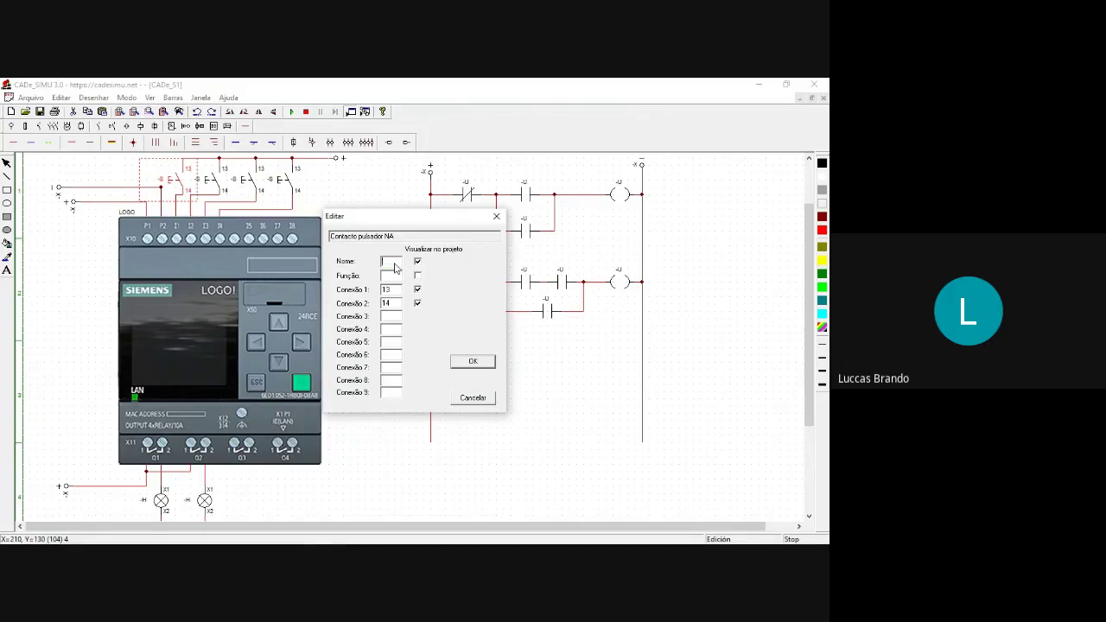
pyautogui.press('Return')
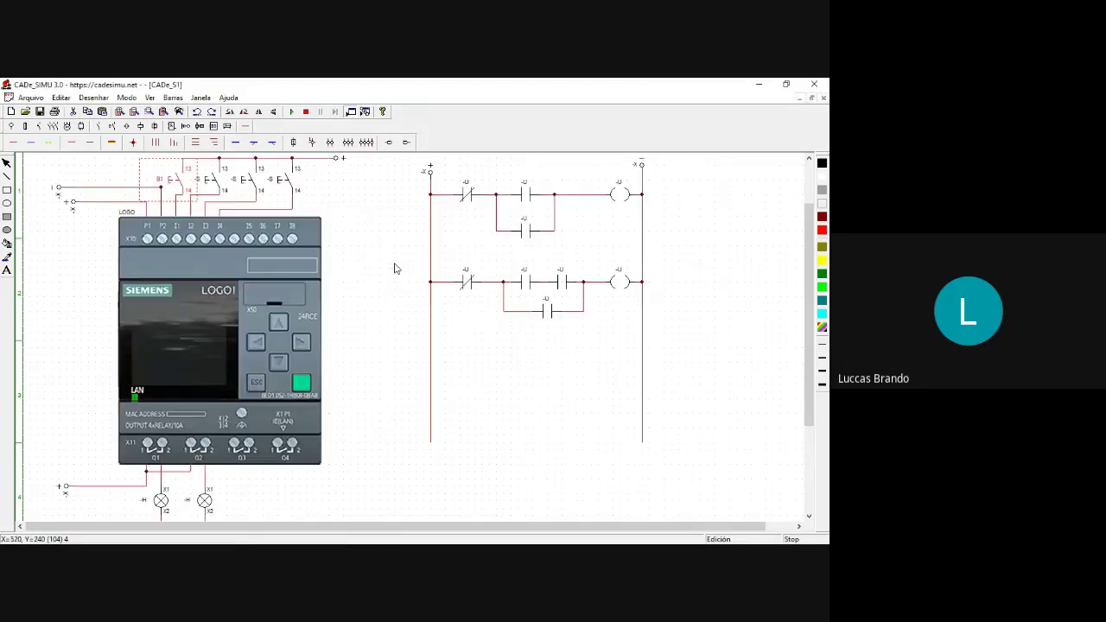
pyautogui.doubleClick(204, 186)
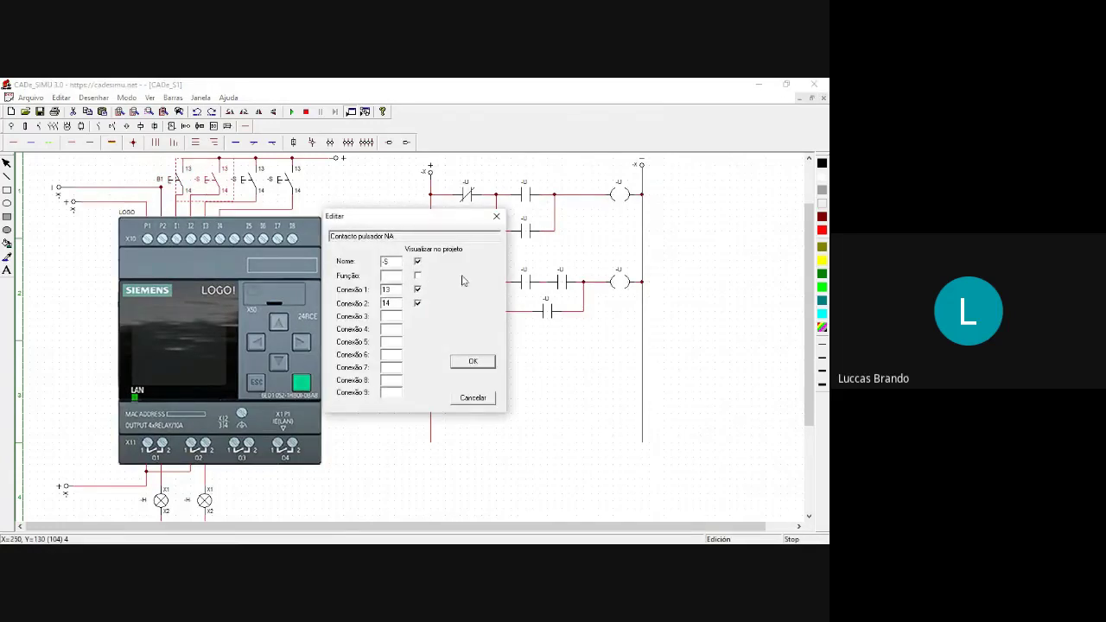
pyautogui.moveTo(384, 261); pyautogui.dragTo(370, 260)
pyautogui.write('B2')
pyautogui.click(471, 361)
pyautogui.doubleClick(242, 182)
pyautogui.click(462, 366)
pyautogui.doubleClick(289, 182)
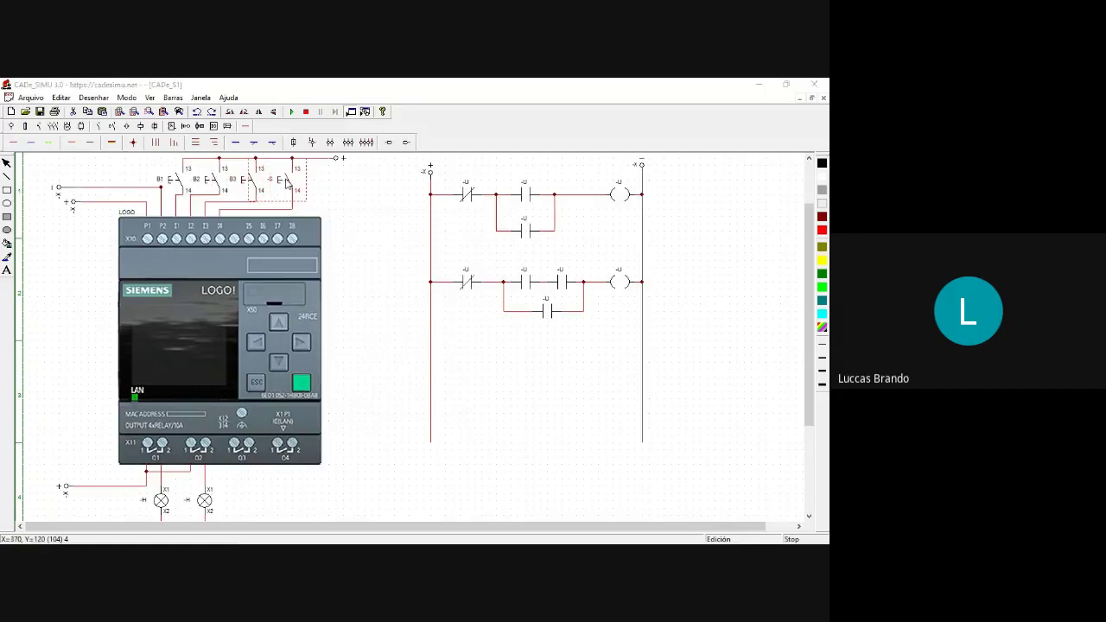
pyautogui.write('B4')
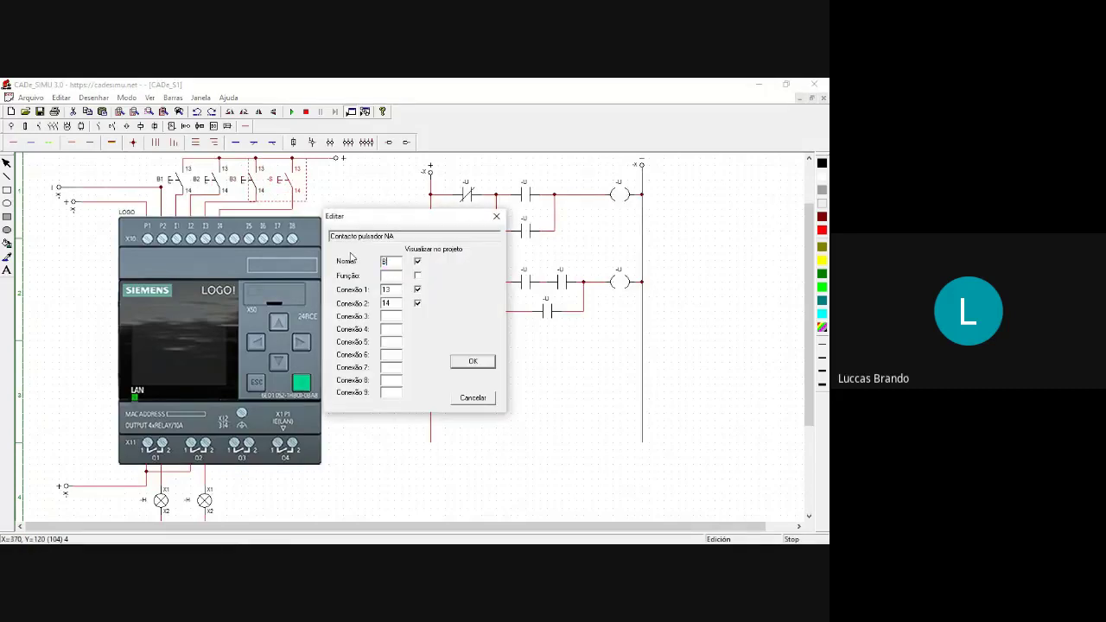
pyautogui.click(488, 364)
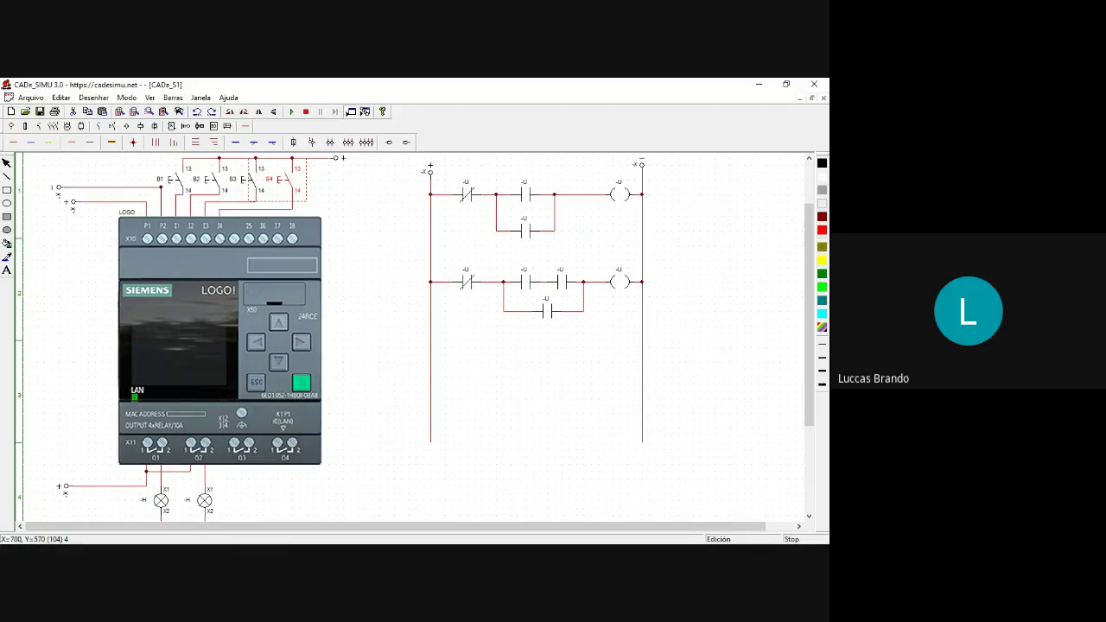
# Name the two output lamps R1 and R2, keeping their green colour.
pyautogui.doubleClick(161, 500)
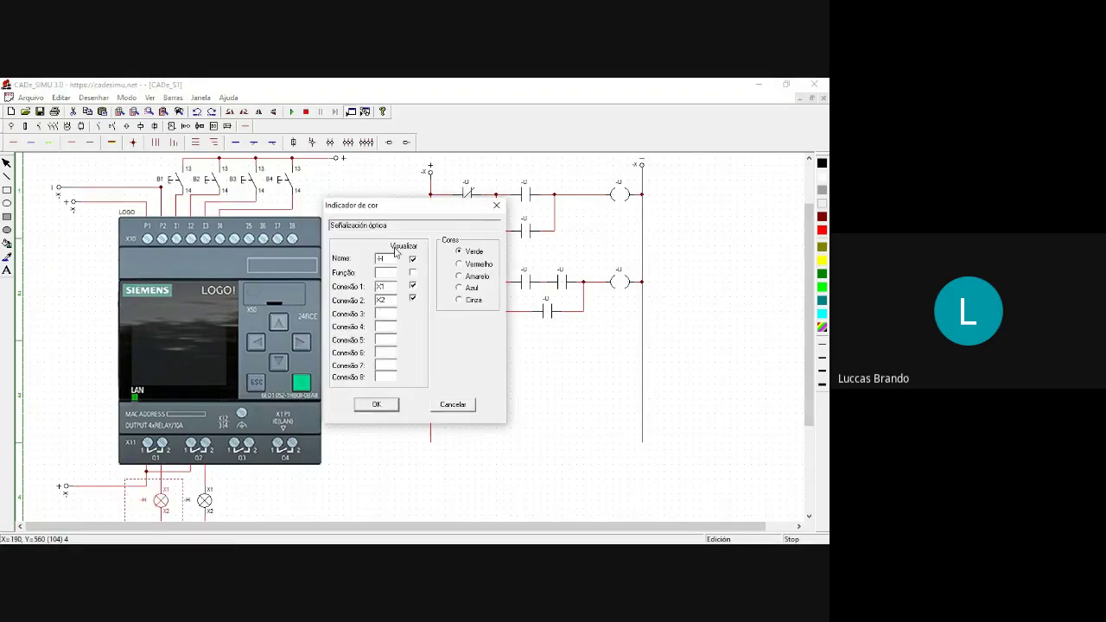
pyautogui.click(374, 405)
pyautogui.doubleClick(204, 500)
pyautogui.write('R2')
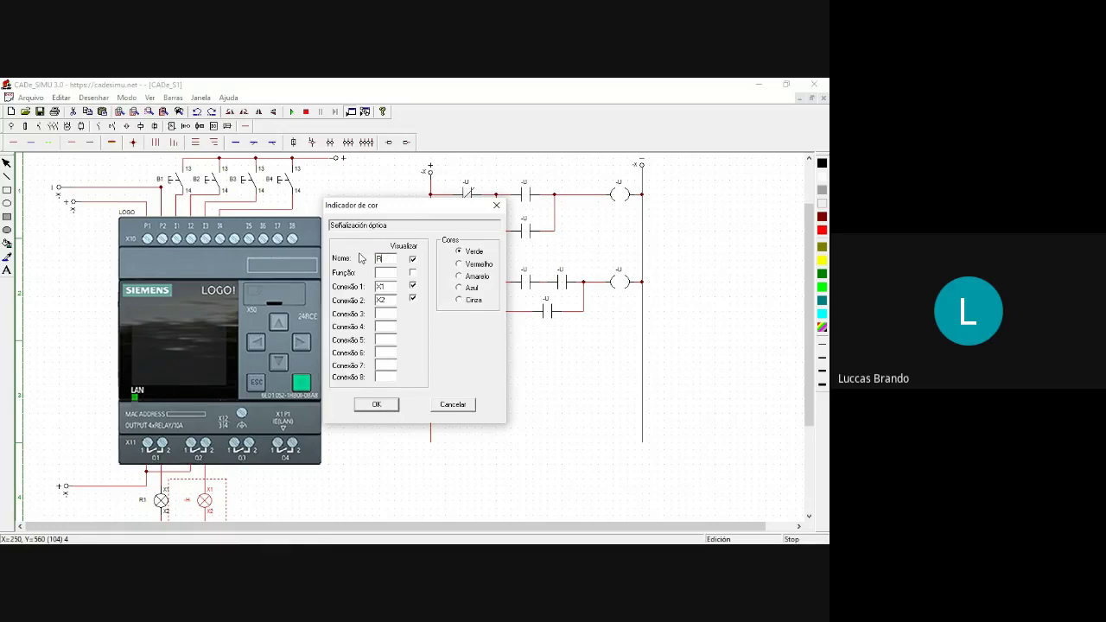
pyautogui.click(376, 405)
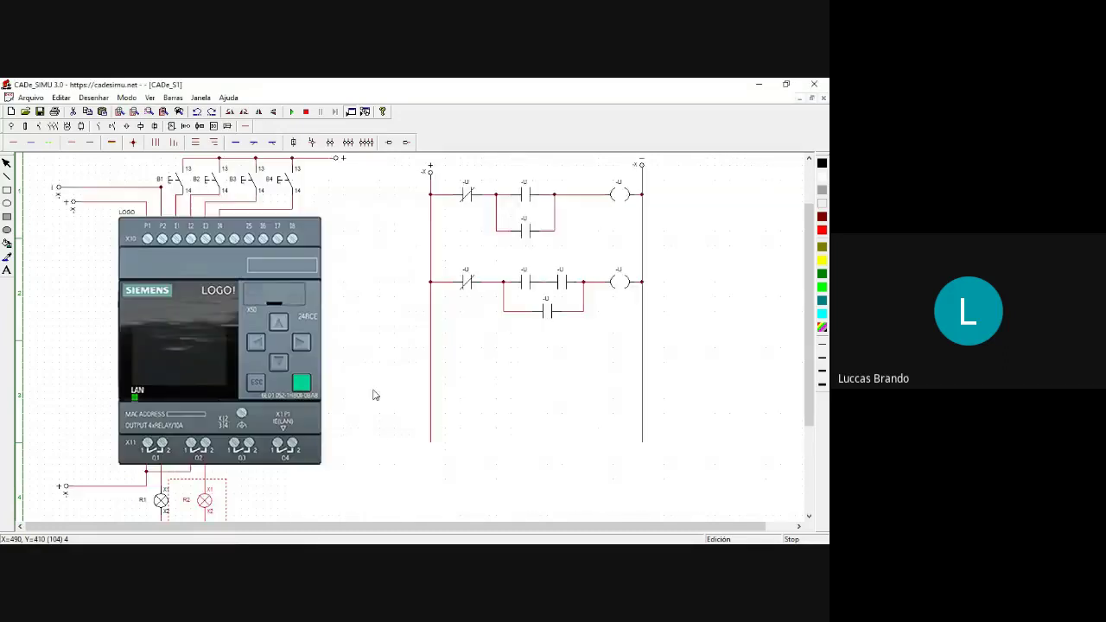
pyautogui.click(749, 235)
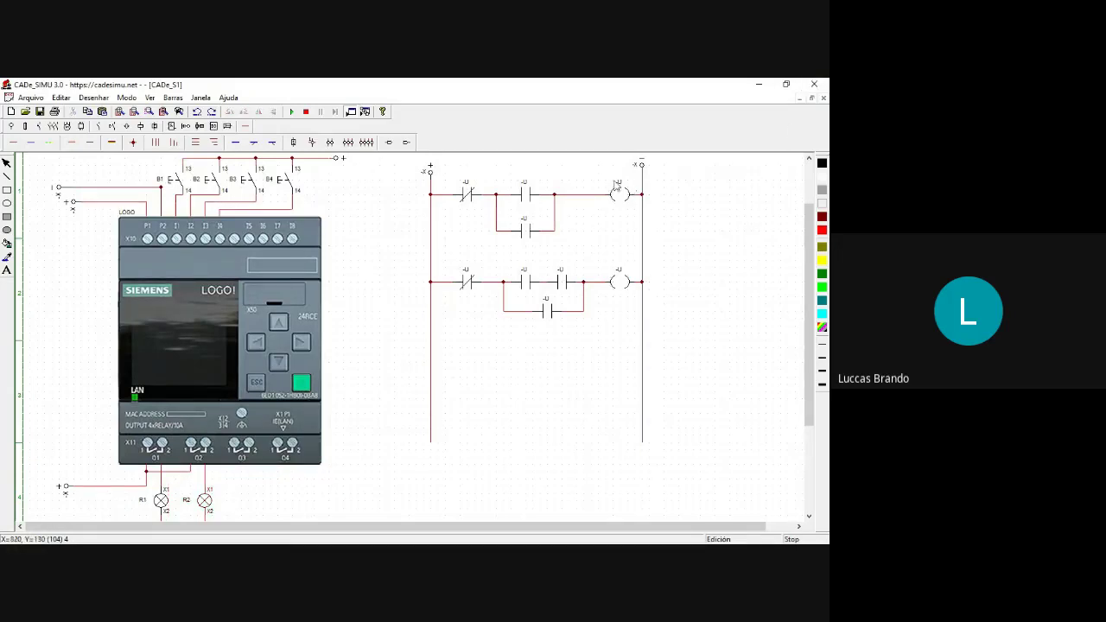
# In the first rung, name the coil R1, the normally open contact B1, the normally closed contact B2 and the parallel contact R1.
pyautogui.doubleClick(619, 191)
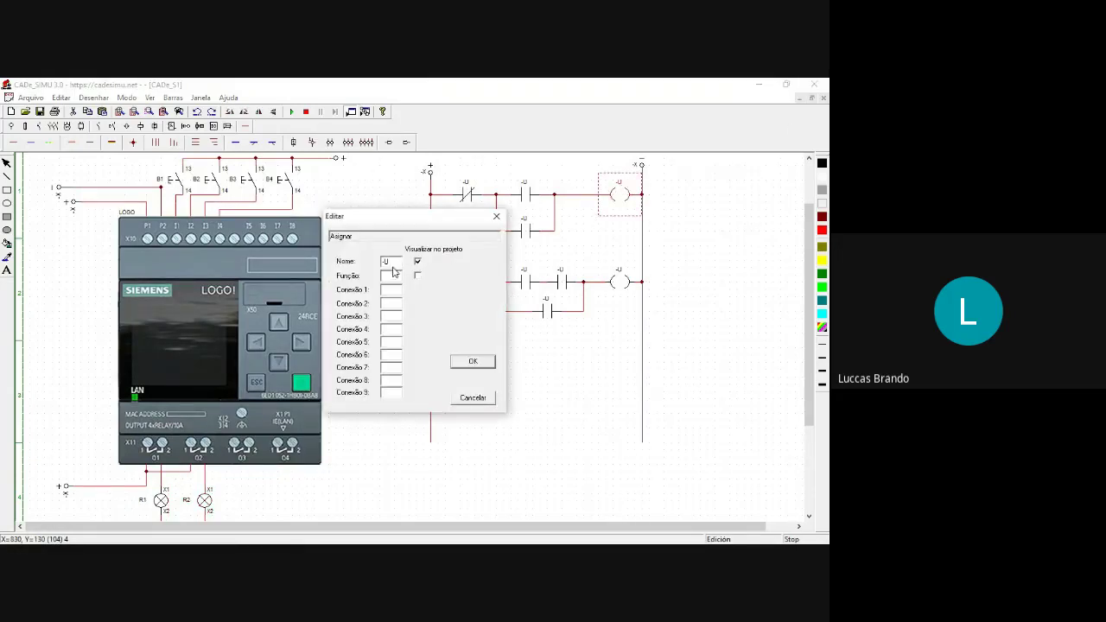
pyautogui.write('R1')
pyautogui.click(477, 365)
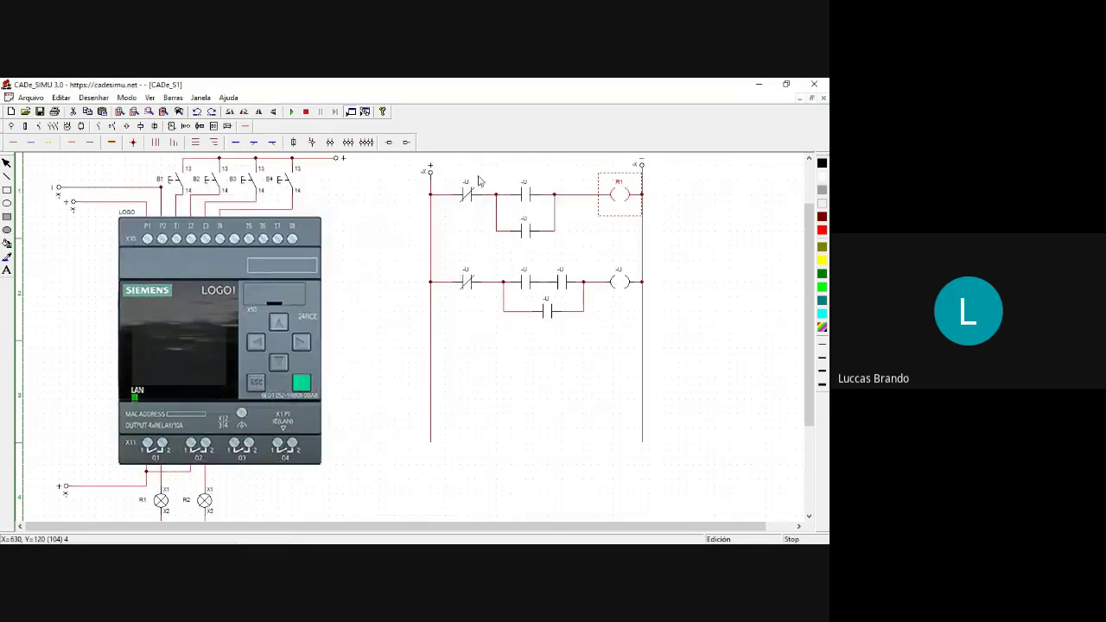
pyautogui.doubleClick(528, 190)
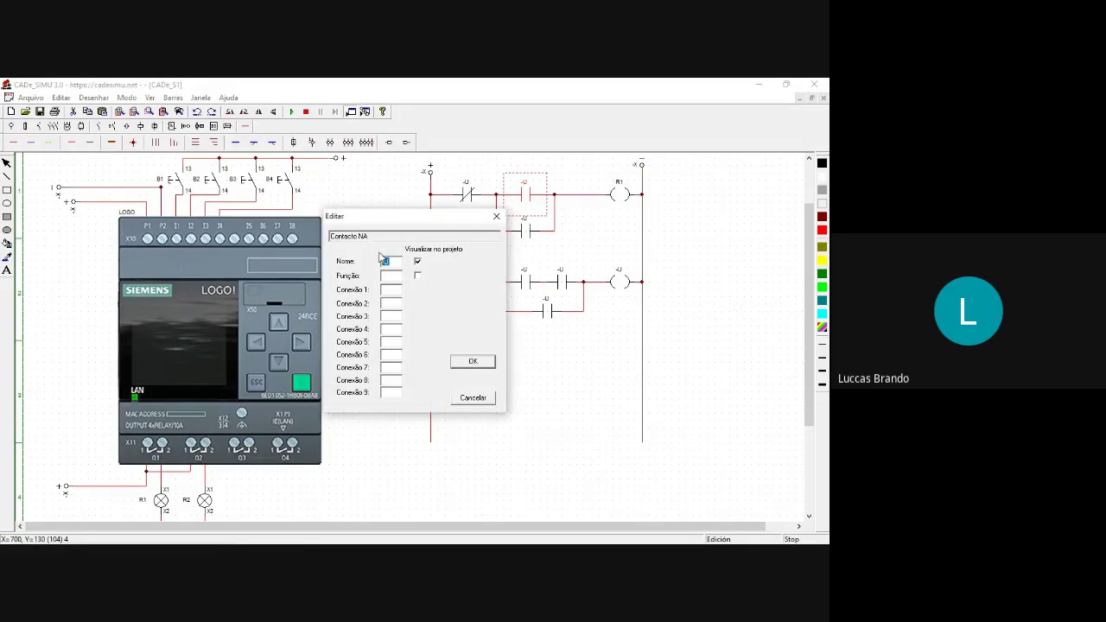
pyautogui.click(469, 365)
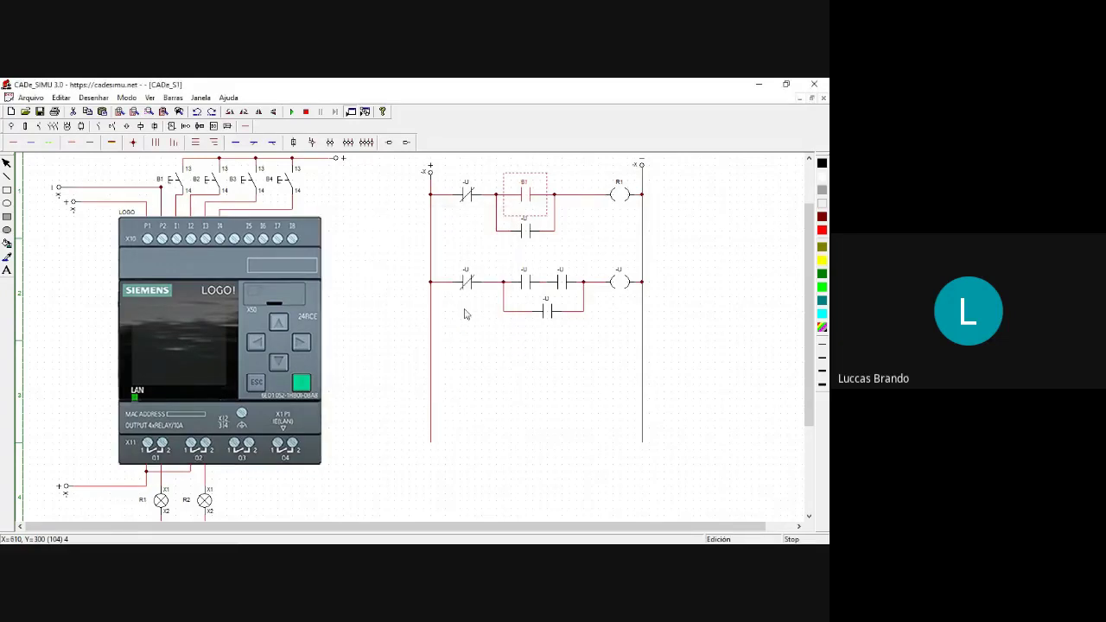
pyautogui.doubleClick(467, 191)
pyautogui.write('B2')
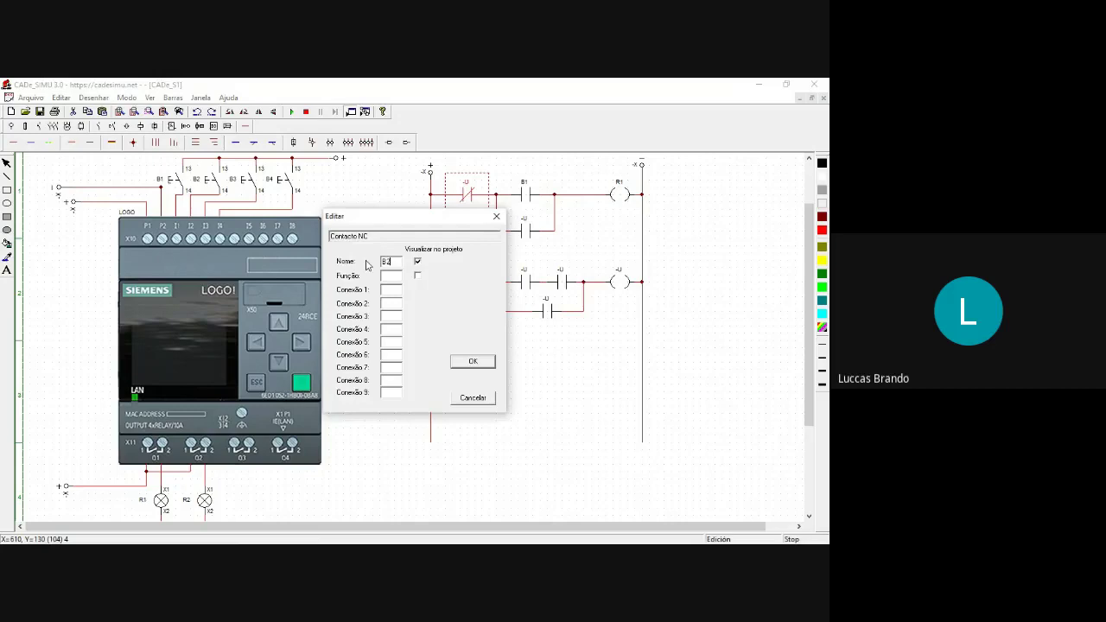
pyautogui.click(473, 361)
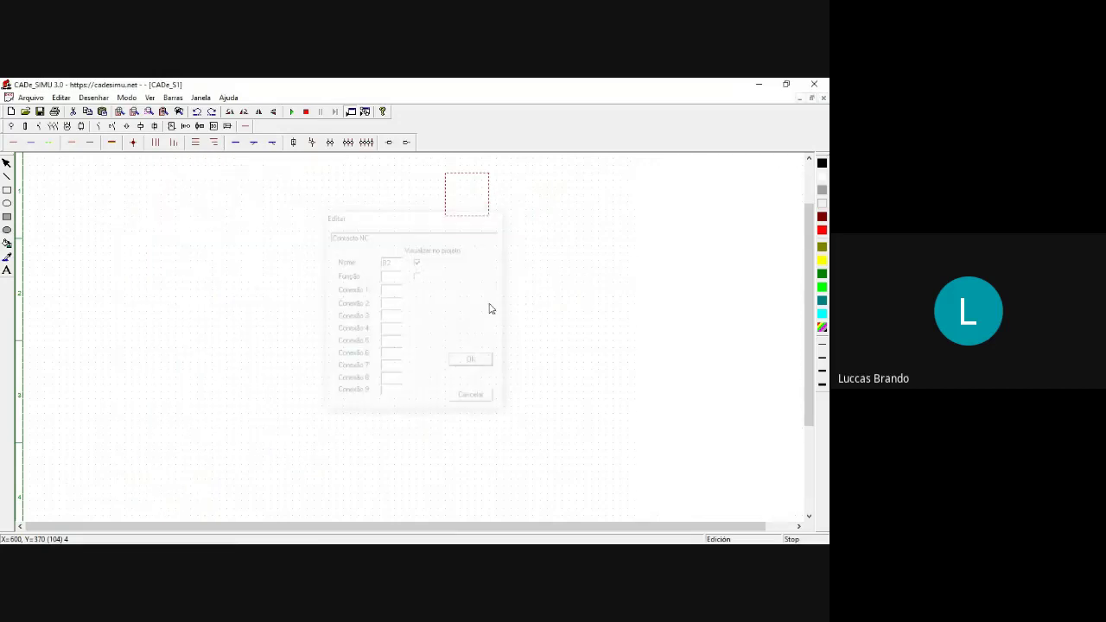
pyautogui.doubleClick(528, 226)
pyautogui.write('R1')
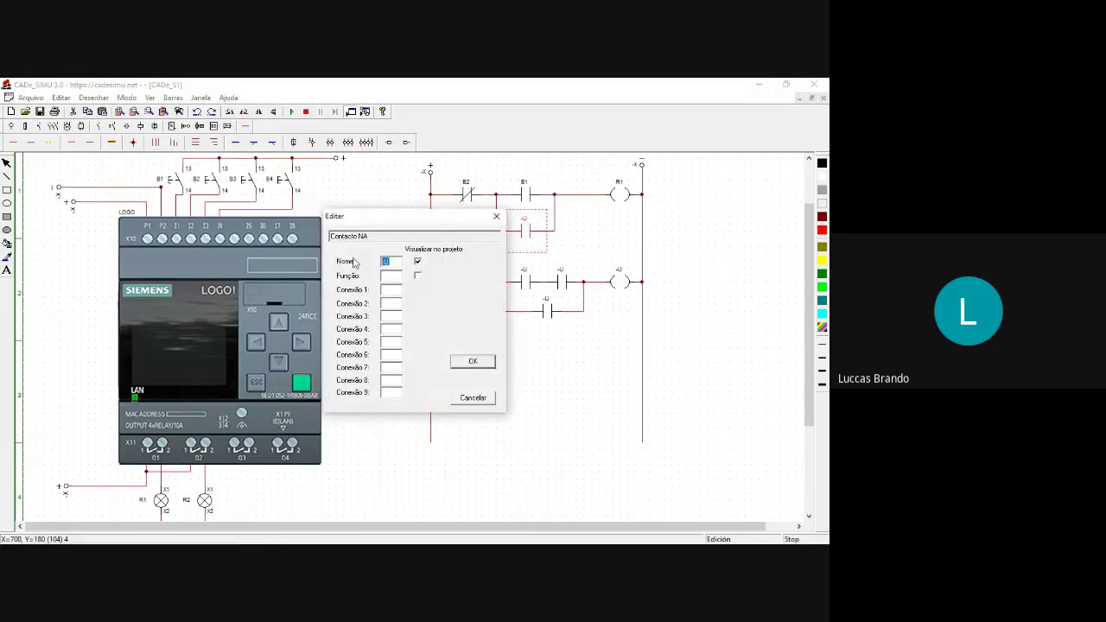
pyautogui.click(475, 362)
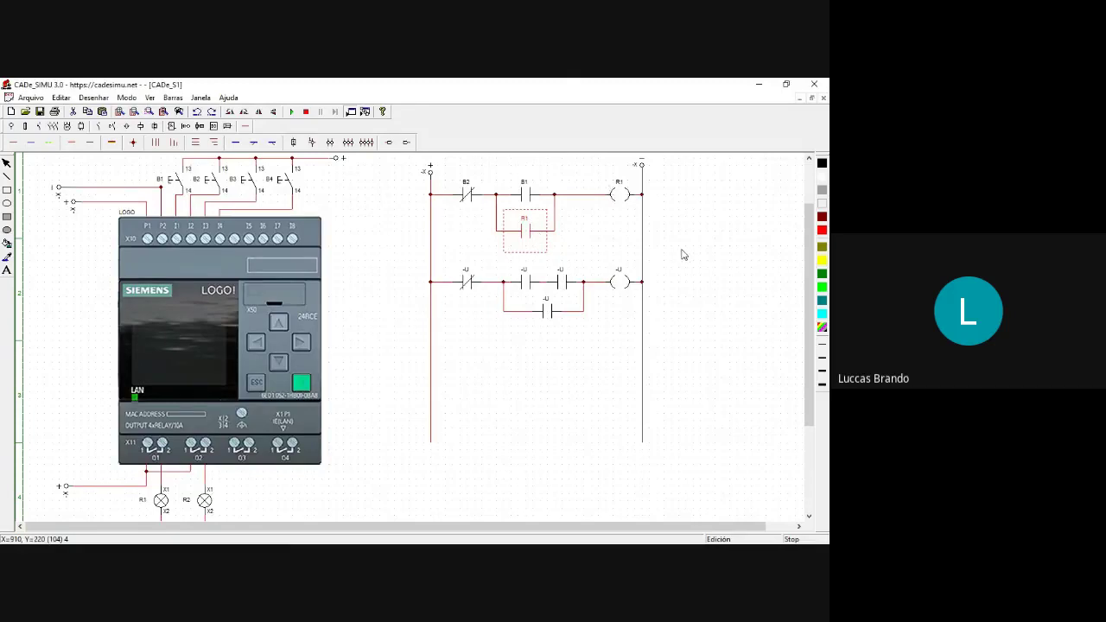
# Switch to the PowerPoint exercise slide and compare its hand-drawn ladder's contact and coil names with the drawing.
pyautogui.hotkey('alt', 'Tab')
pyautogui.hotkey('alt', 'Tab')
pyautogui.hotkey('alt', 'Tab')
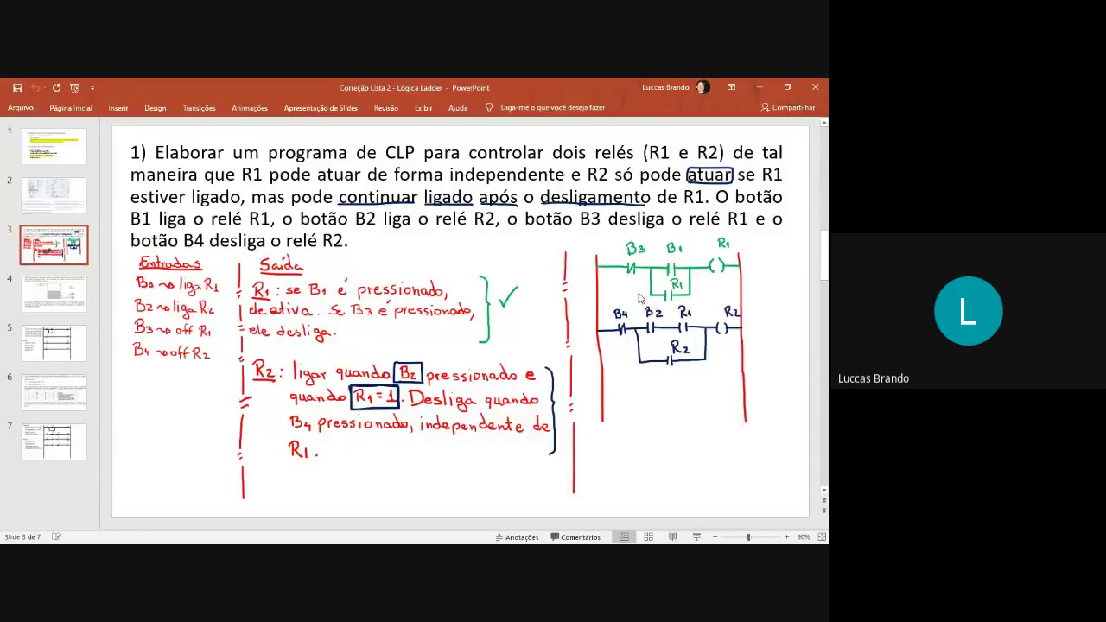
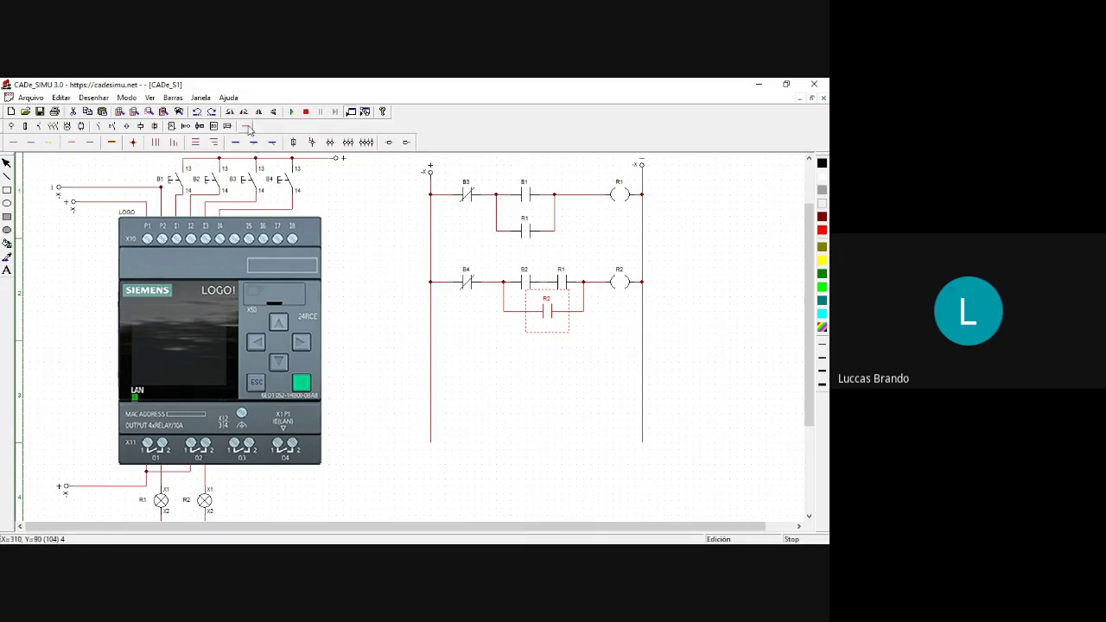
# Run the simulation, actuate pushbutton B1, check the ladder and output lamps, and stop the simulation.
pyautogui.click(290, 112)
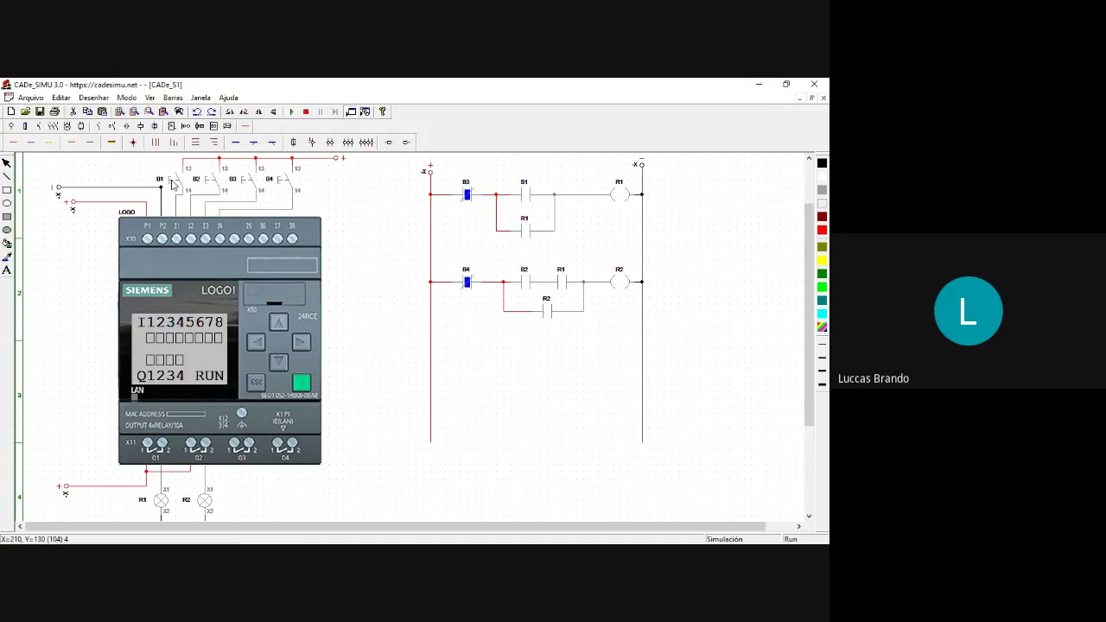
pyautogui.click(171, 183)
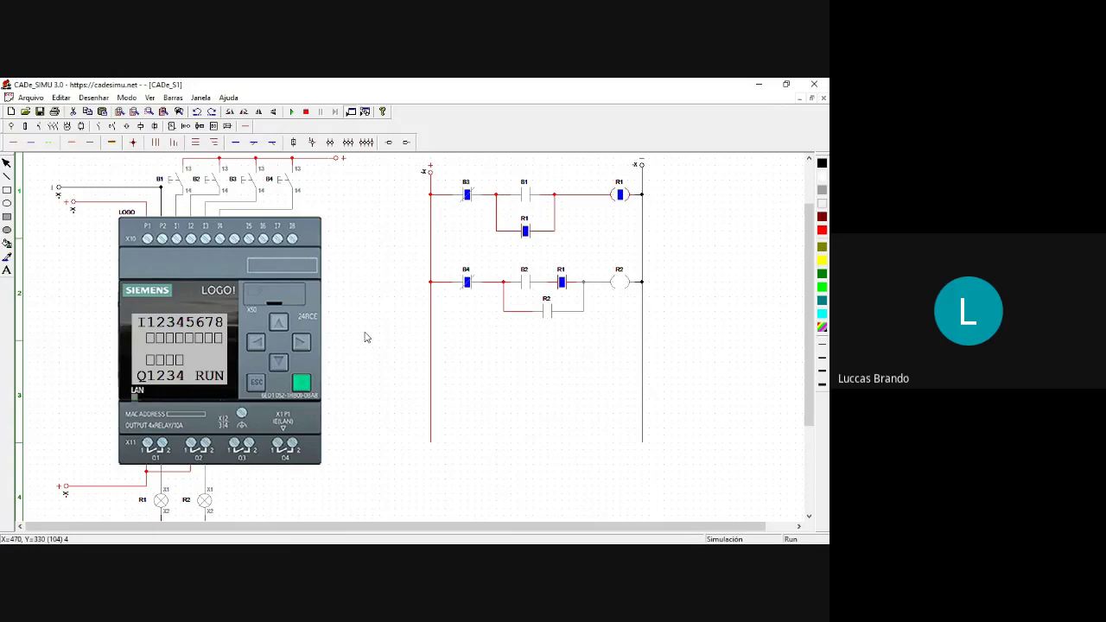
pyautogui.scroll(-1, 365, 337)
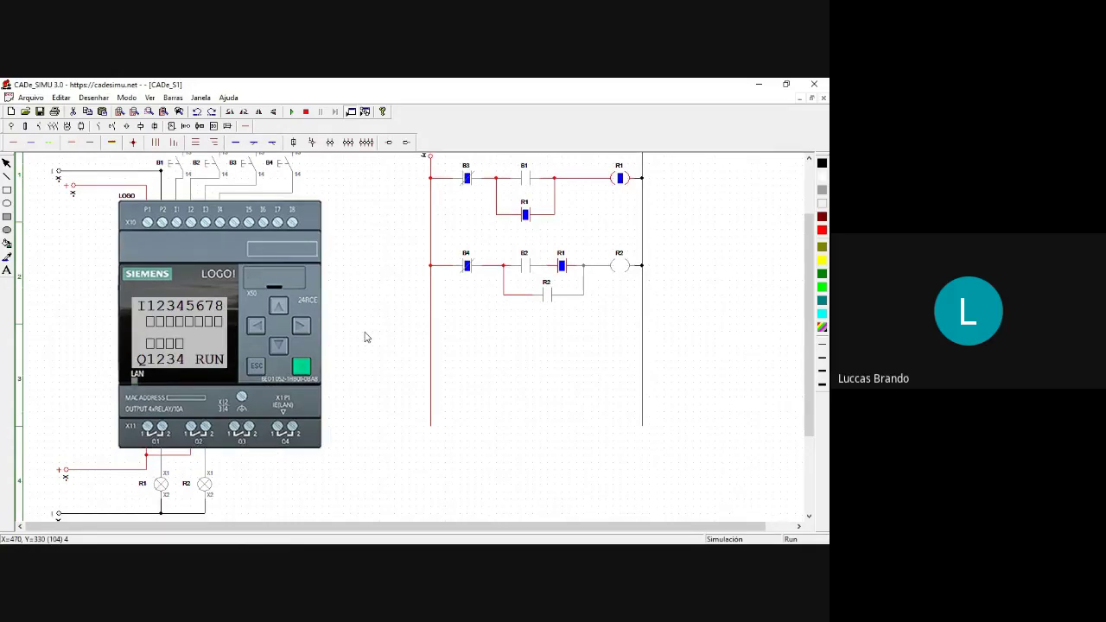
pyautogui.scroll(-1, 365, 337)
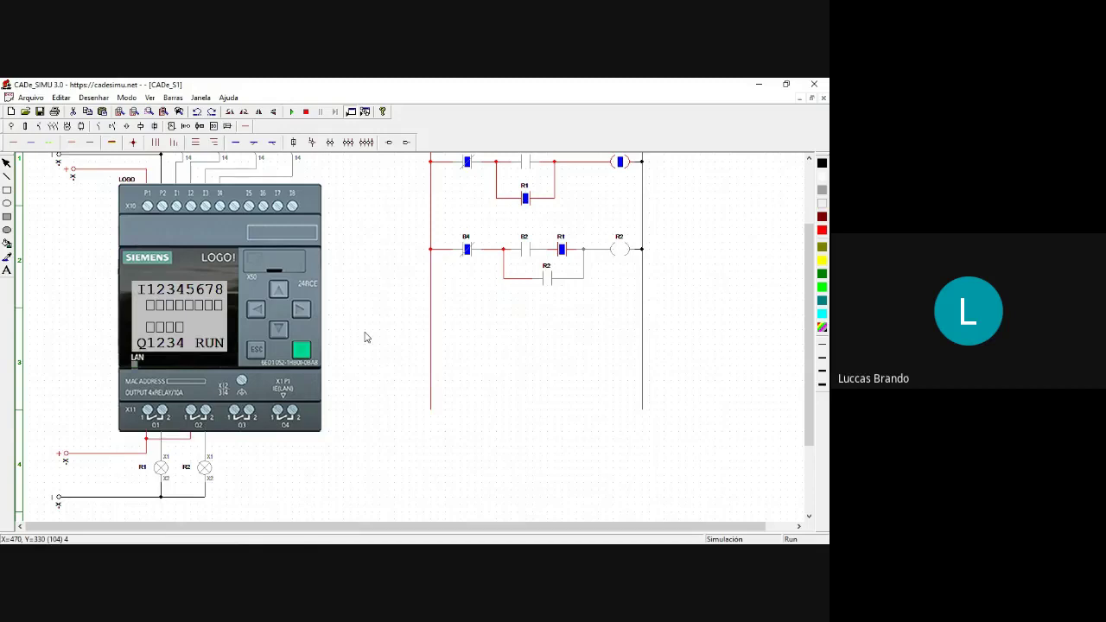
pyautogui.click(306, 113)
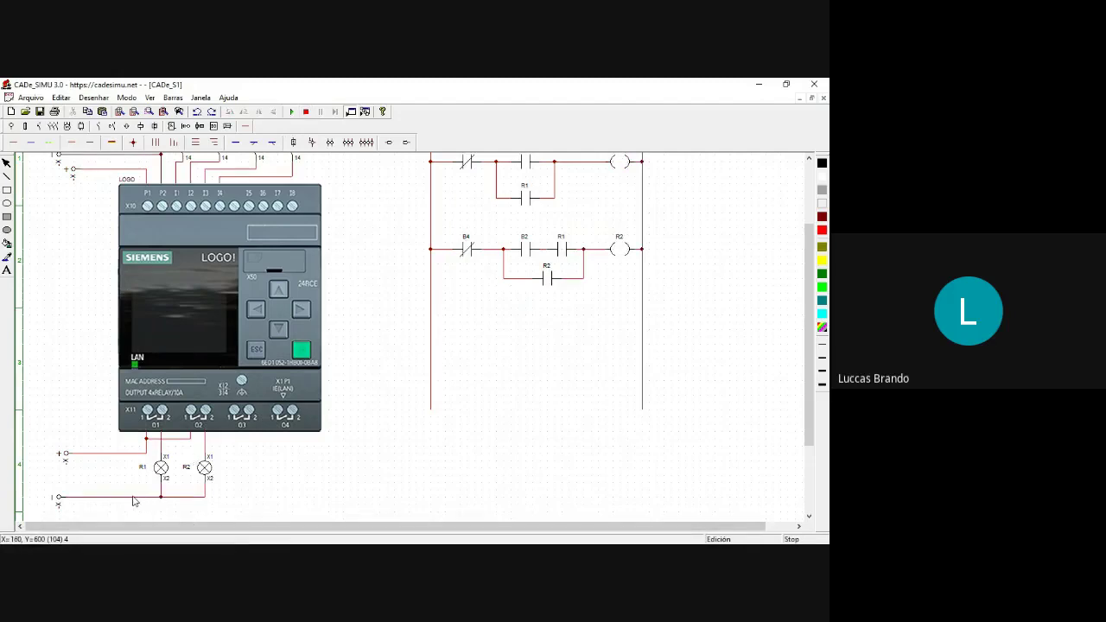
# Delete the common negative cable and its branches to terminals X2 of lamps R1 and R2.
pyautogui.click(161, 495)
pyautogui.click(301, 516)
pyautogui.click(200, 497)
pyautogui.press('Delete')
pyautogui.click(205, 491)
pyautogui.press('Delete')
pyautogui.moveTo(47, 484); pyautogui.dragTo(220, 518)
pyautogui.press('Delete')
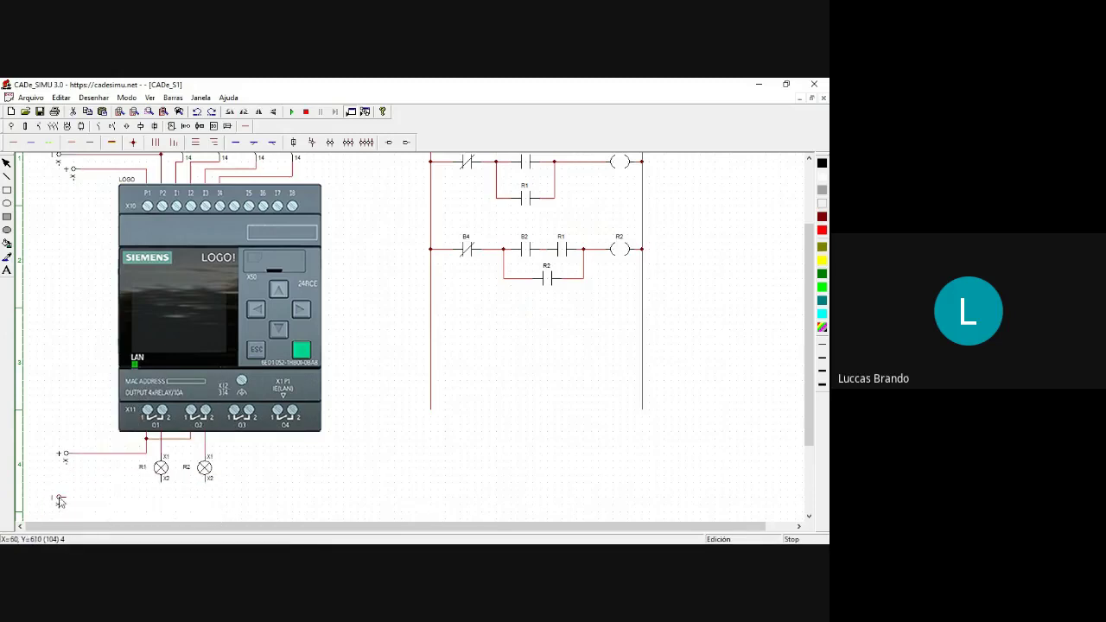
# Redraw the common negative cable from the lower negative supply terminal to terminals X2 of both lamps.
pyautogui.click(130, 502)
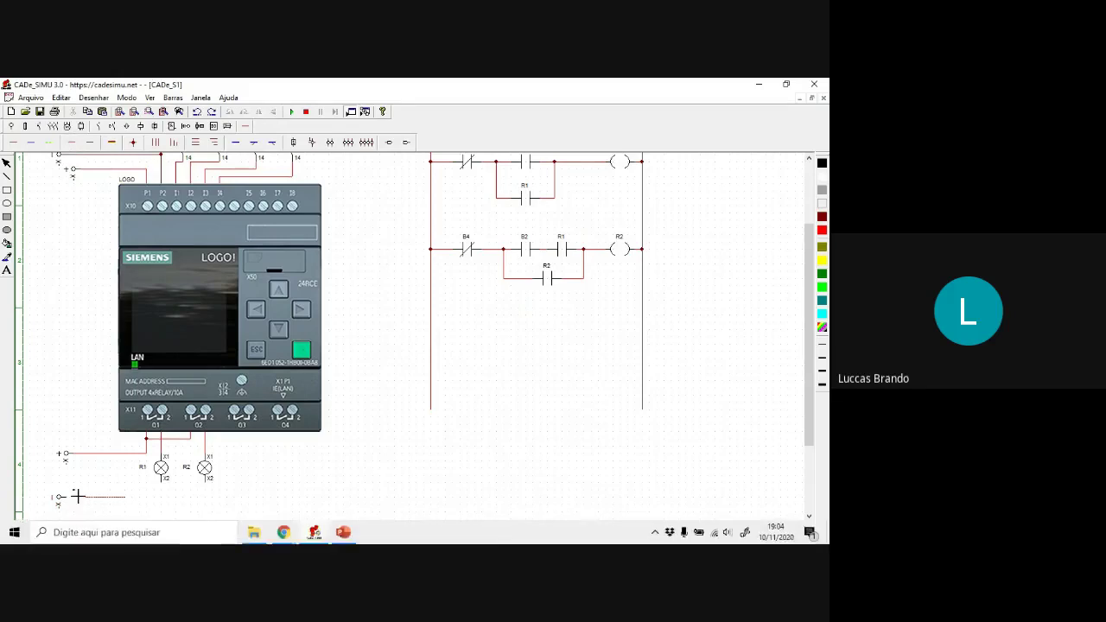
pyautogui.moveTo(69, 499)
pyautogui.mouseDown()
pyautogui.moveTo(209, 497)
pyautogui.moveTo(207, 481)
pyautogui.moveTo(160, 497)
pyautogui.mouseUp()
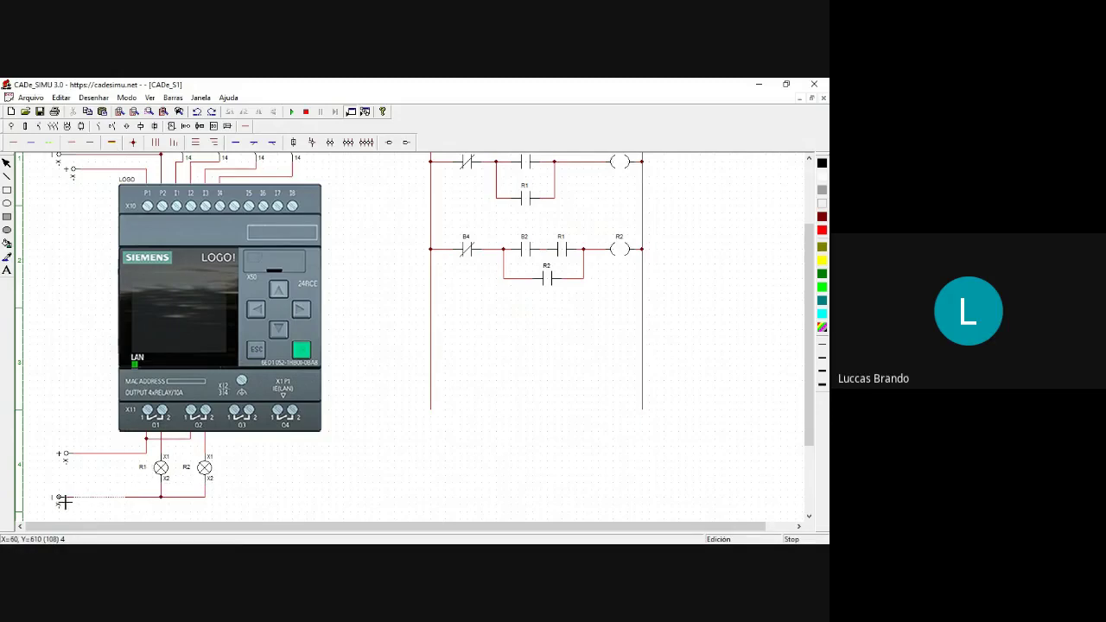
pyautogui.moveTo(62, 498); pyautogui.dragTo(121, 498)
# Run the simulation again and actuate pushbutton B1 repeatedly to test rung R1 and the output lamps.
pyautogui.click(291, 112)
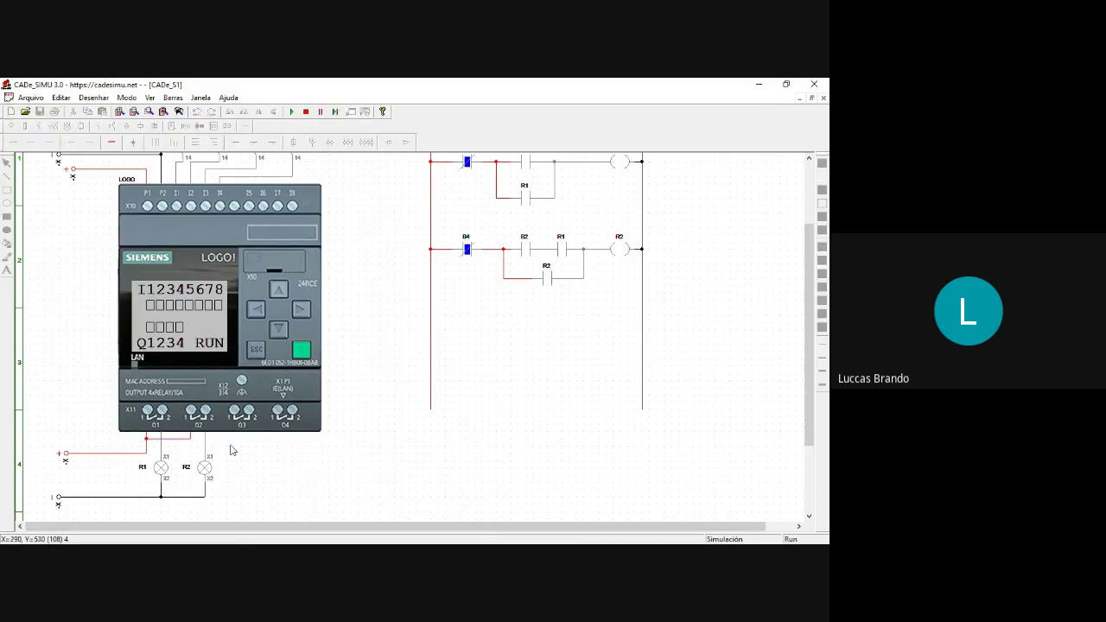
pyautogui.scroll(1, 313, 316)
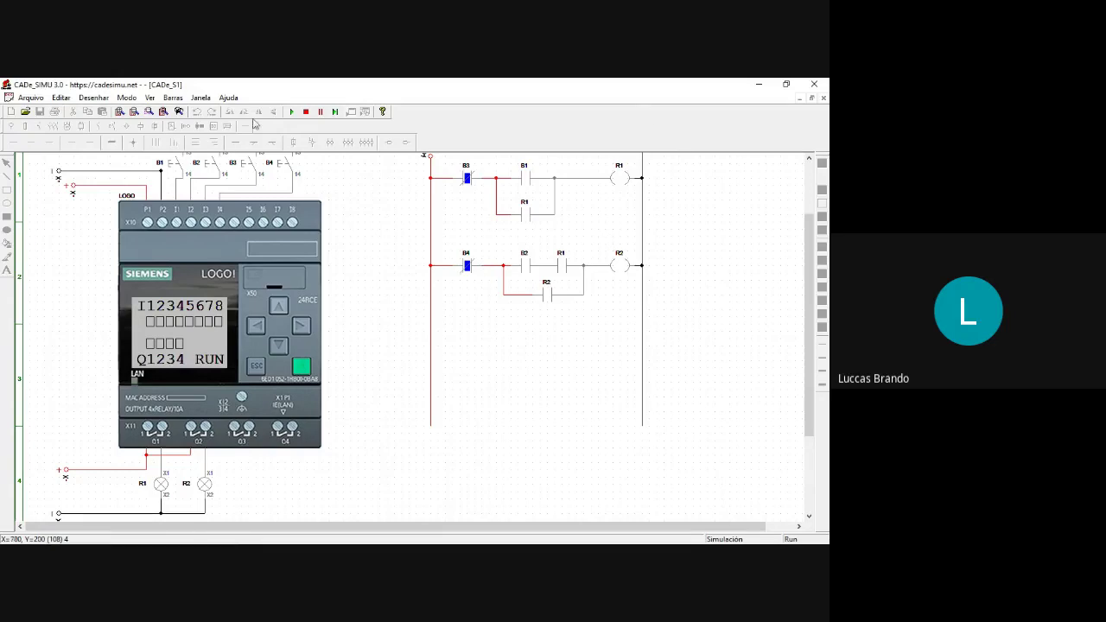
pyautogui.click(293, 113)
pyautogui.click(170, 169)
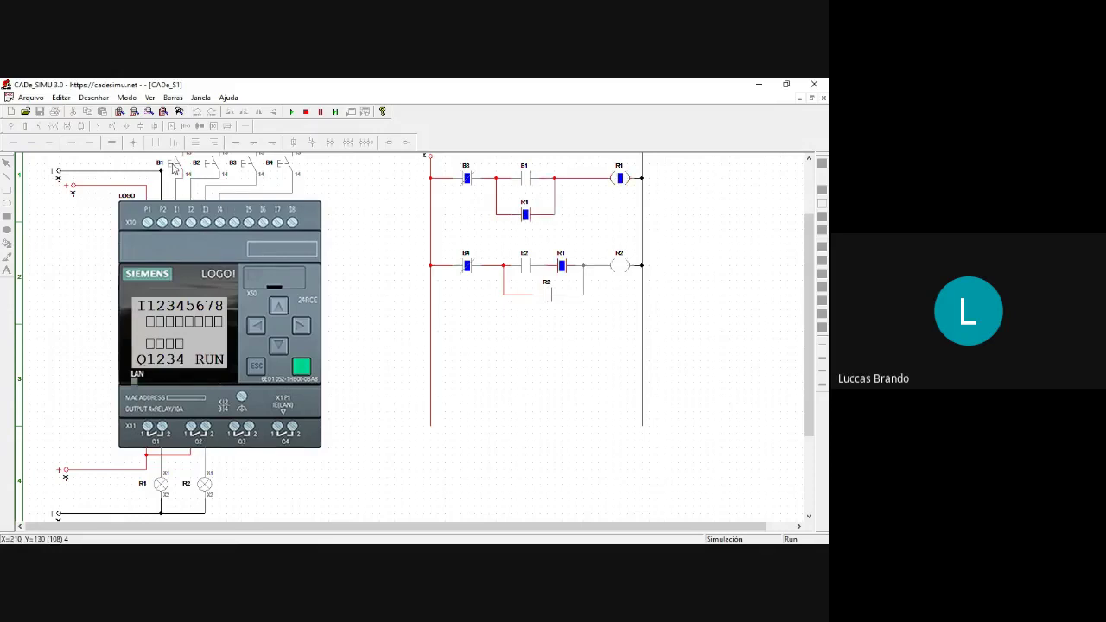
pyautogui.click(171, 169)
pyautogui.click(171, 169)
pyautogui.moveTo(171, 171); pyautogui.dragTo(173, 169)
# Check the meeting chat in Google Meet for messages and return to the CADe SIMU simulation.
pyautogui.hotkey('alt', 'Tab')
pyautogui.hotkey('alt', 'Tab')
pyautogui.press('Tab')
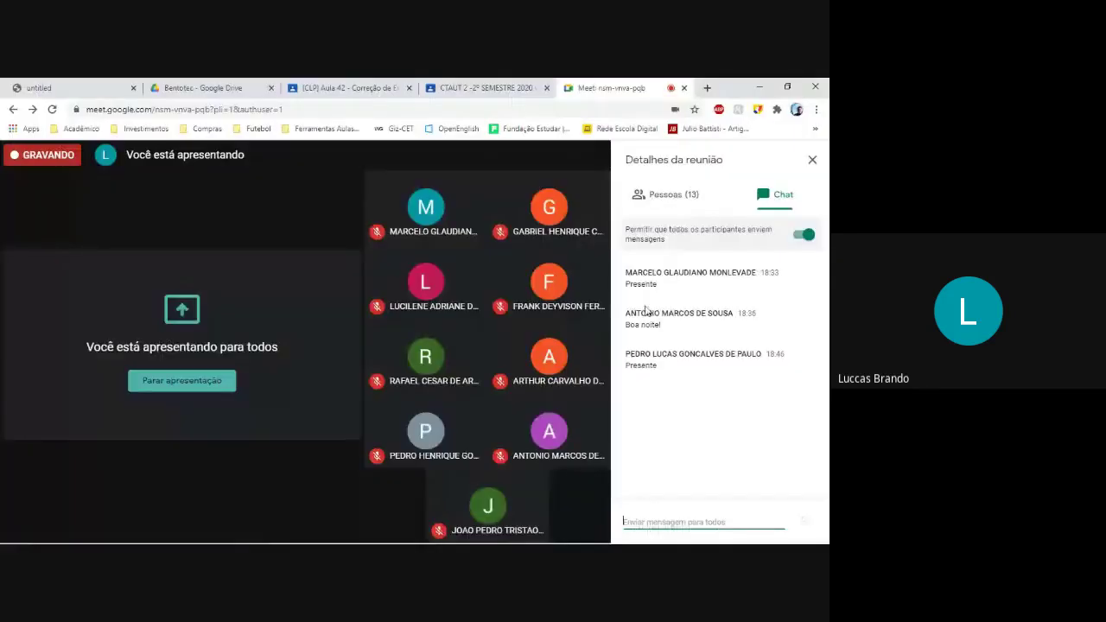
pyautogui.hotkey('alt', 'Tab')
pyautogui.press('Tab')
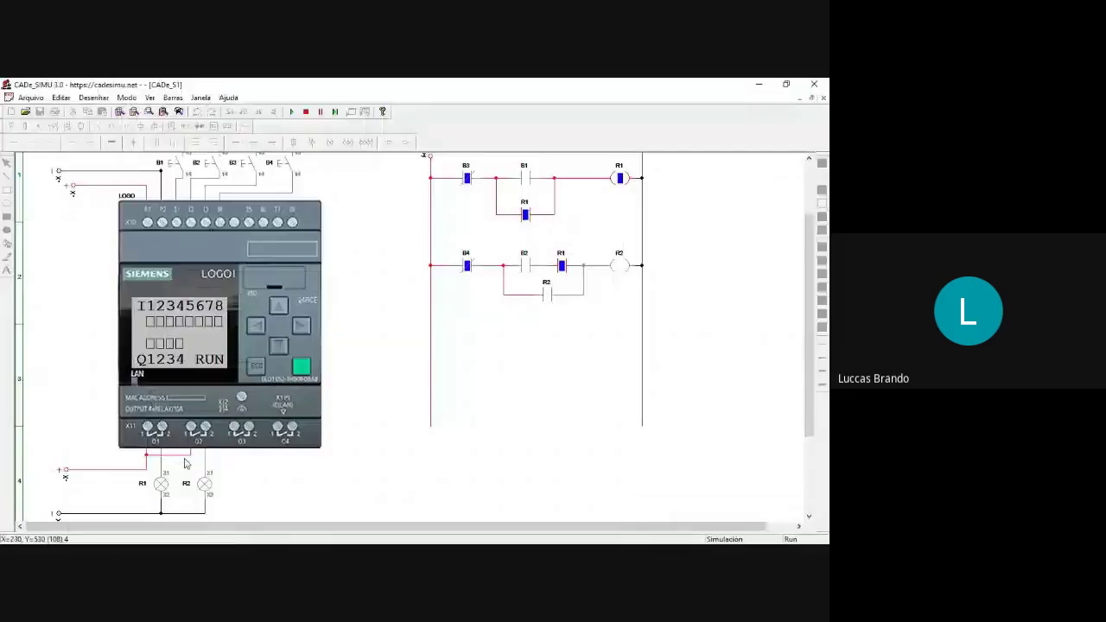
# Stop the simulation and rename the first rung's output coil as Q1.
pyautogui.click(305, 112)
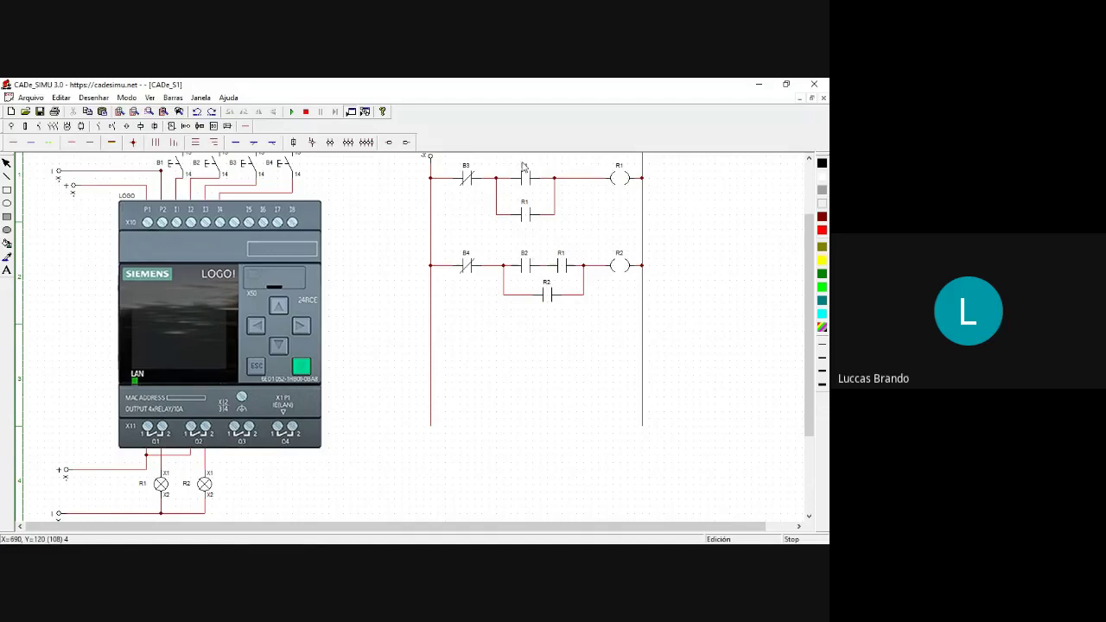
pyautogui.click(621, 172)
pyautogui.click(146, 491)
pyautogui.click(98, 478)
pyautogui.click(619, 169)
pyautogui.click(659, 230)
pyautogui.doubleClick(644, 155)
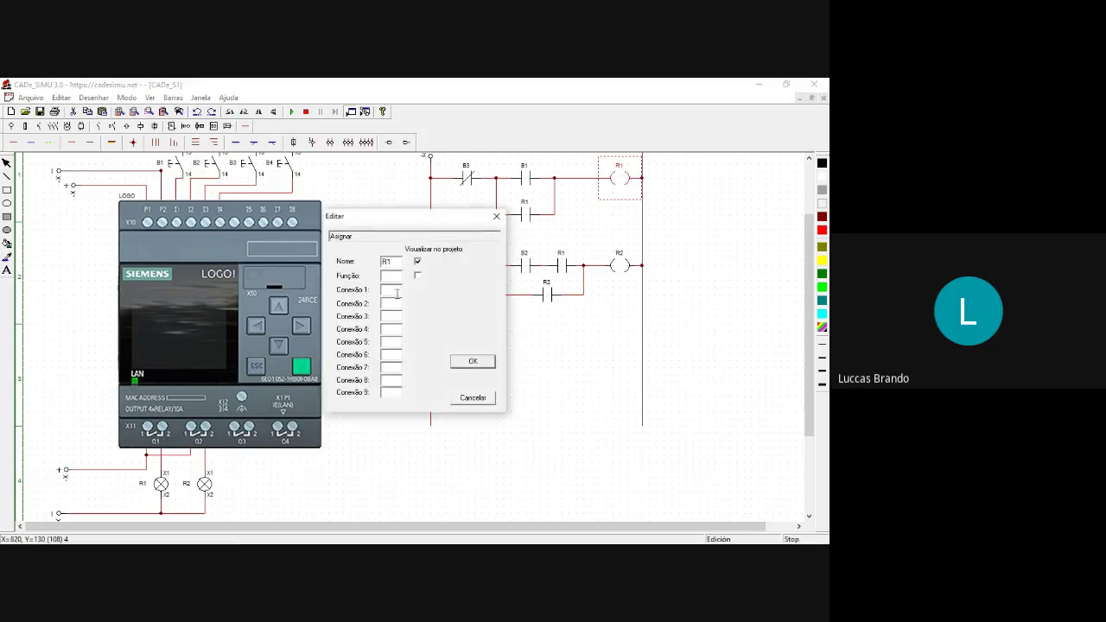
pyautogui.doubleClick(387, 260)
pyautogui.click(386, 259)
pyautogui.write('Q')
pyautogui.press('Return')
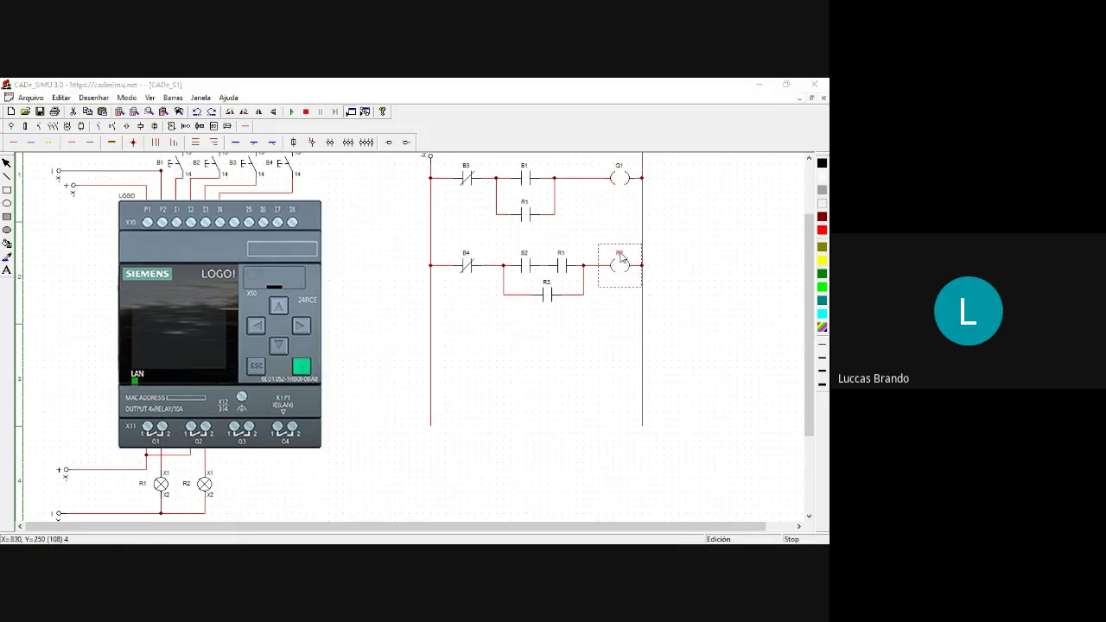
# Rename the second rung's output coil as Q2.
pyautogui.doubleClick(621, 258)
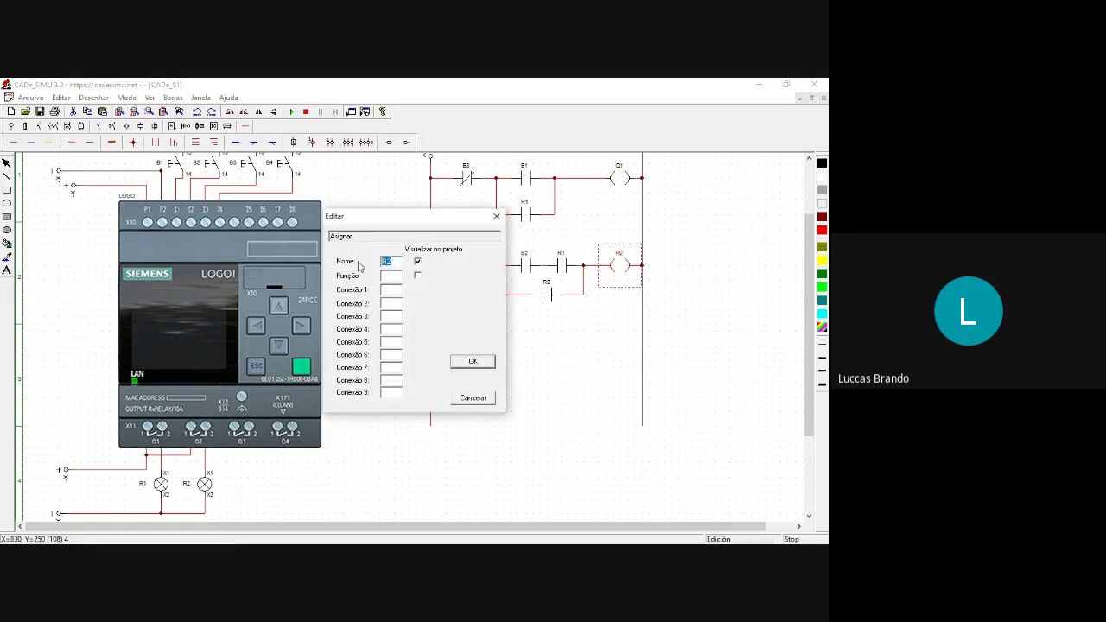
pyautogui.press('Return')
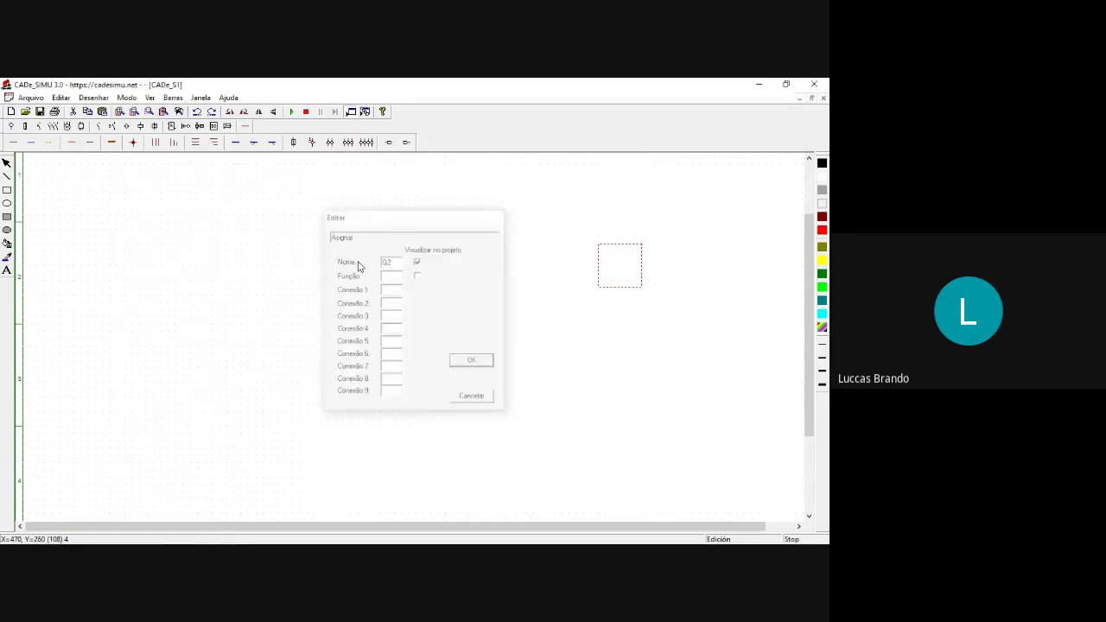
pyautogui.click(691, 345)
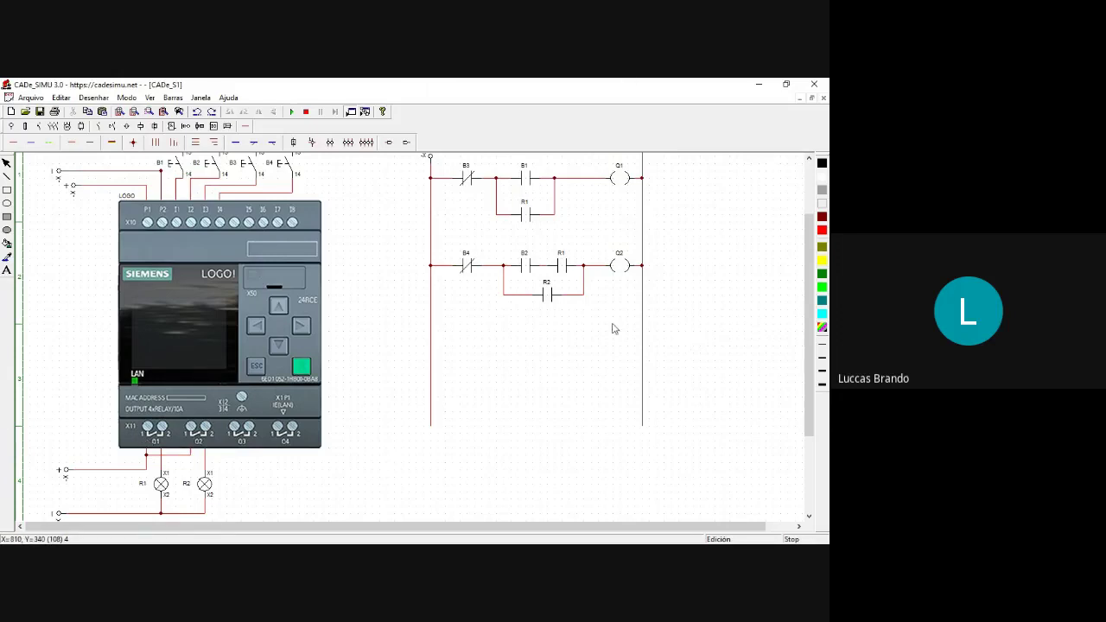
# Run the simulation, actuate pushbutton B1 repeatedly to test coil Q1 and lamp R1, and stop the simulation.
pyautogui.click(292, 112)
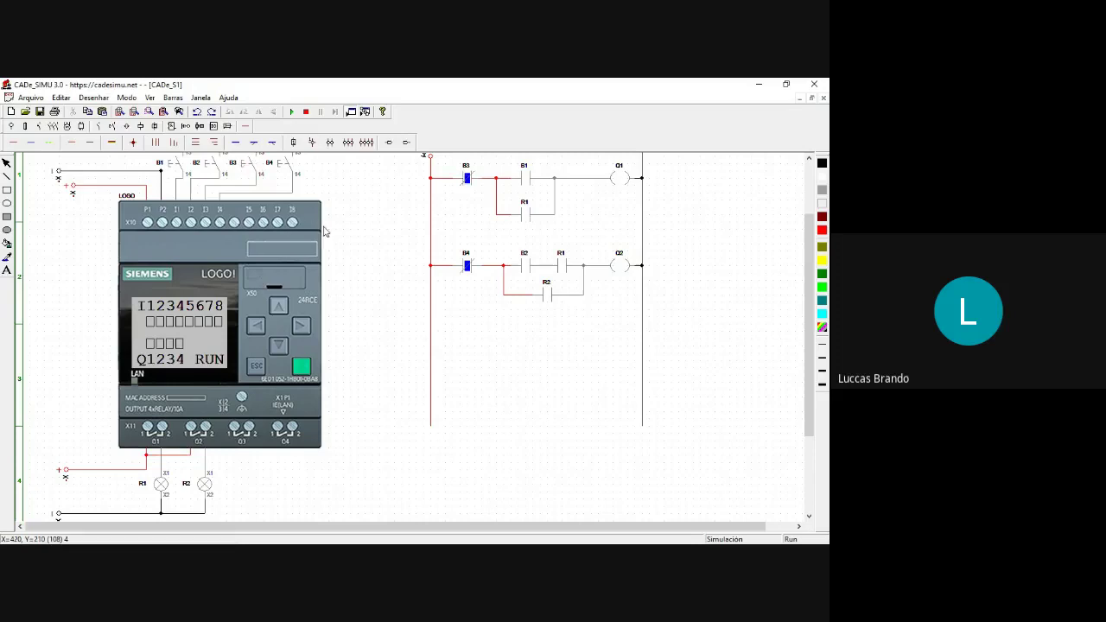
pyautogui.click(810, 160)
pyautogui.click(810, 159)
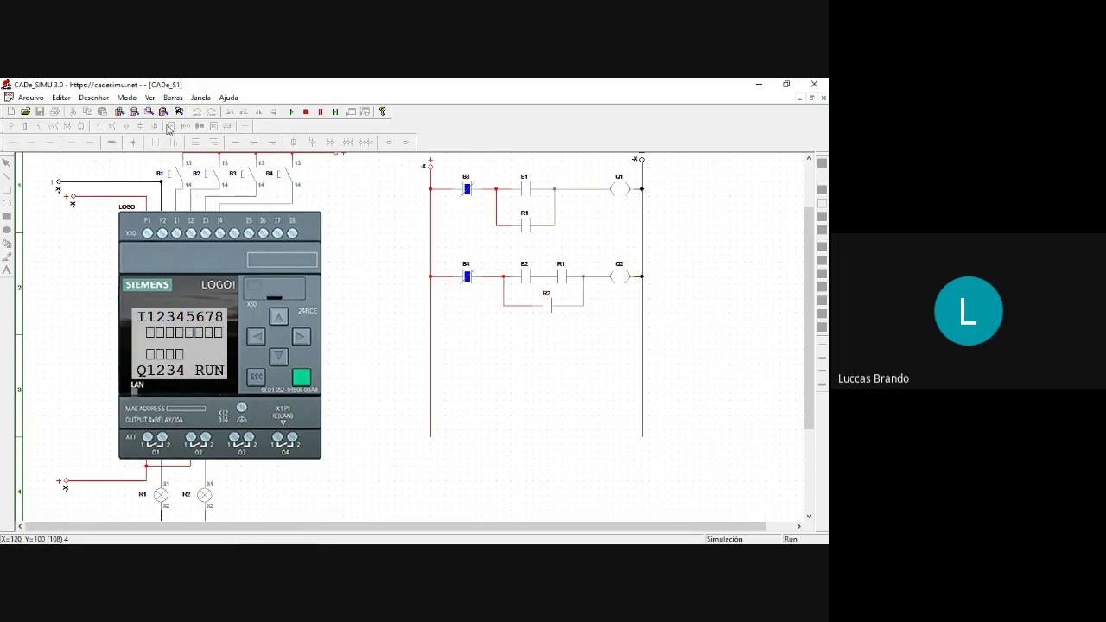
pyautogui.click(172, 180)
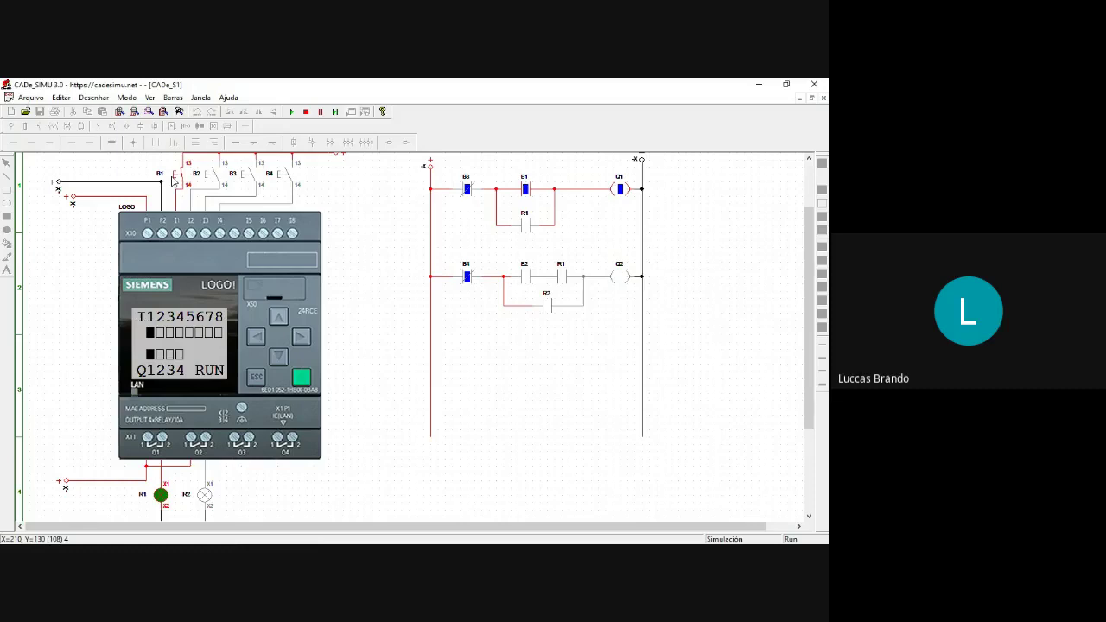
pyautogui.click(172, 180)
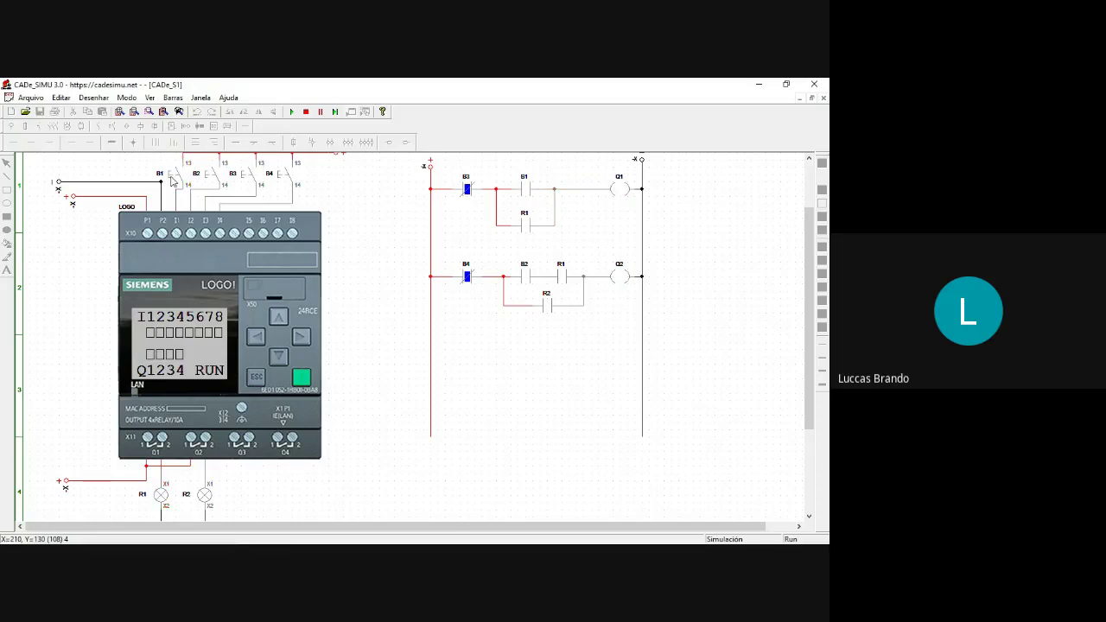
pyautogui.click(172, 180)
pyautogui.click(171, 181)
pyautogui.click(306, 112)
# Rename the holding contact in parallel with B1 in the first rung as Q1.
pyautogui.doubleClick(526, 218)
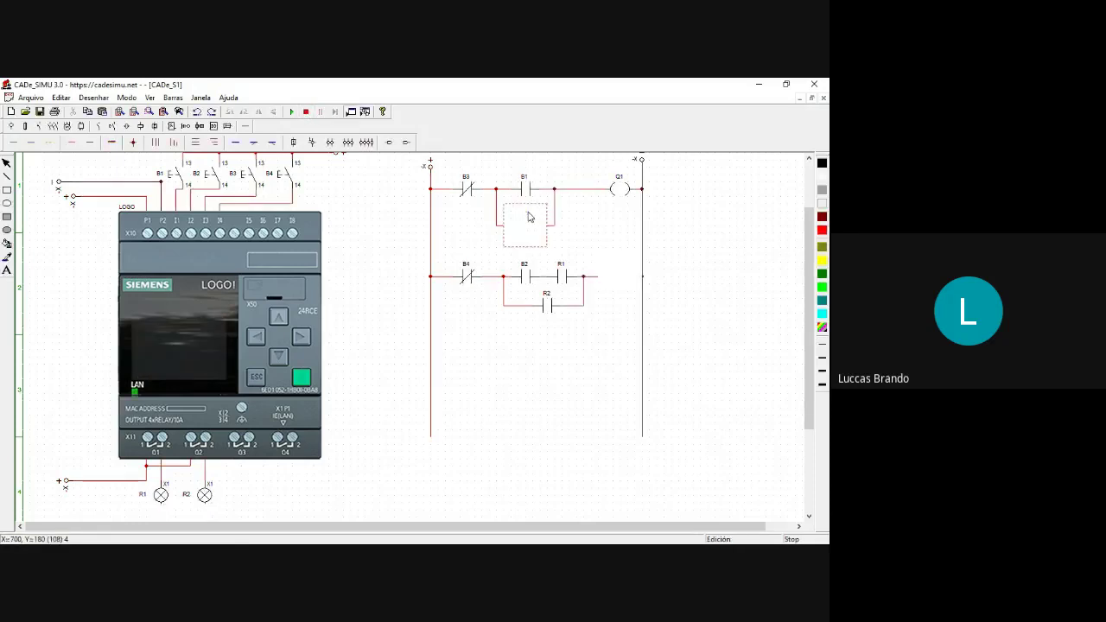
pyautogui.moveTo(397, 263); pyautogui.dragTo(355, 257)
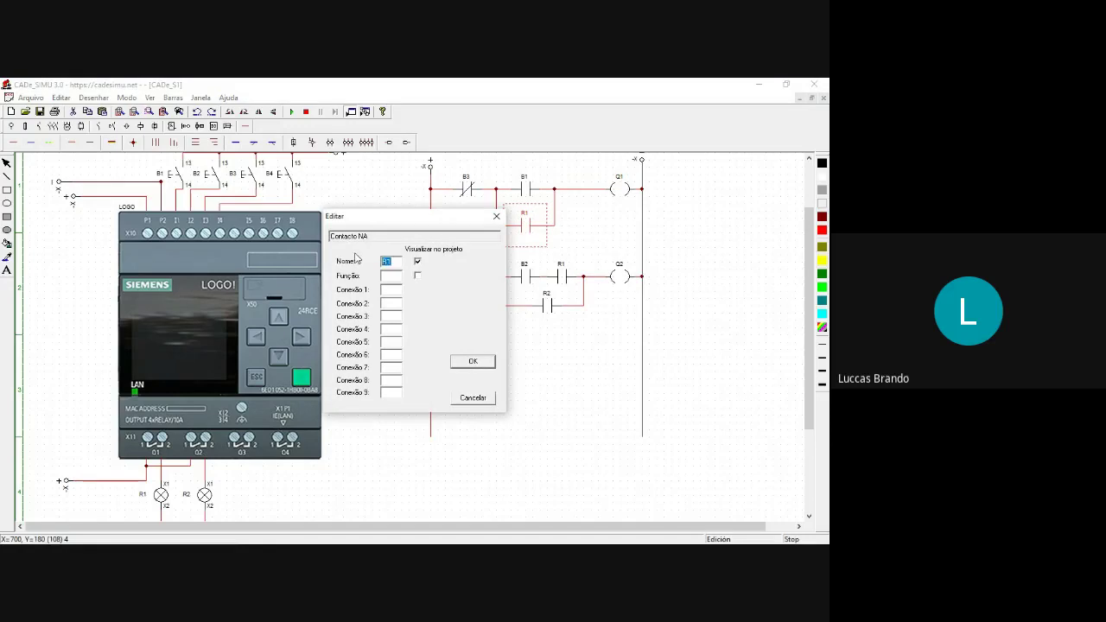
pyautogui.write('Q1')
pyautogui.click(473, 361)
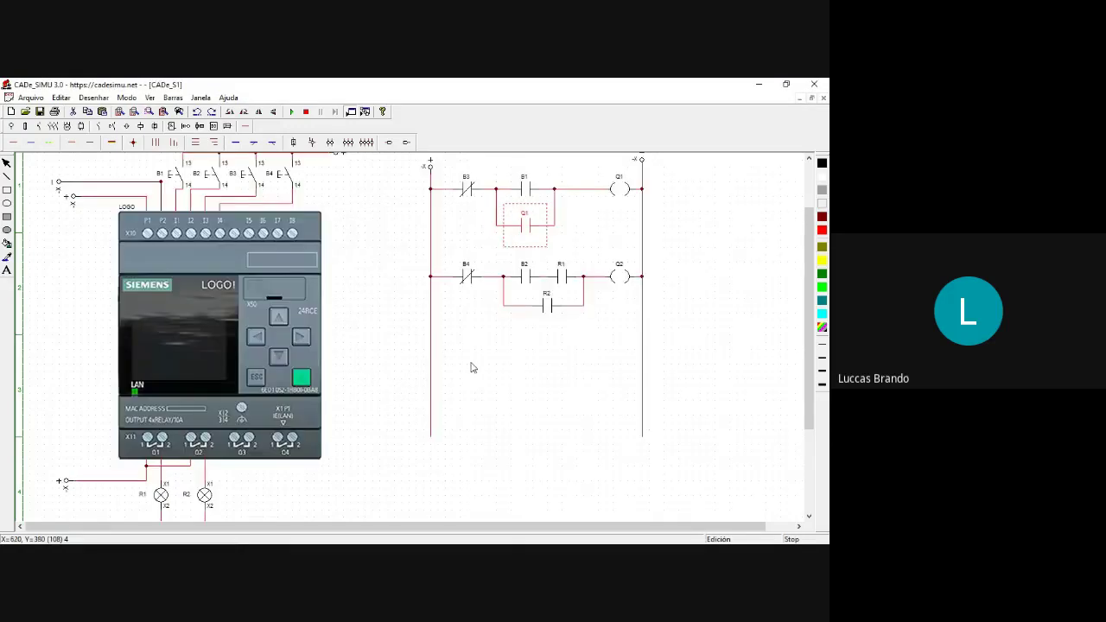
# Rename the holding contact in the parallel branch of the second rung as Q2.
pyautogui.doubleClick(548, 304)
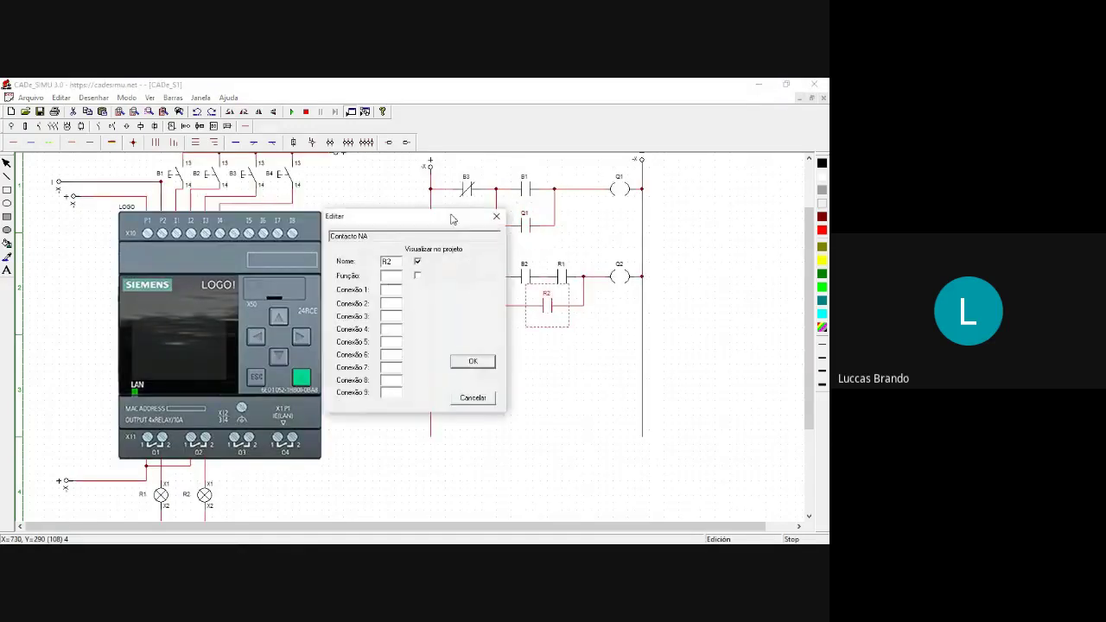
pyautogui.moveTo(398, 262); pyautogui.dragTo(344, 268)
pyautogui.write('Q2')
pyautogui.click(473, 361)
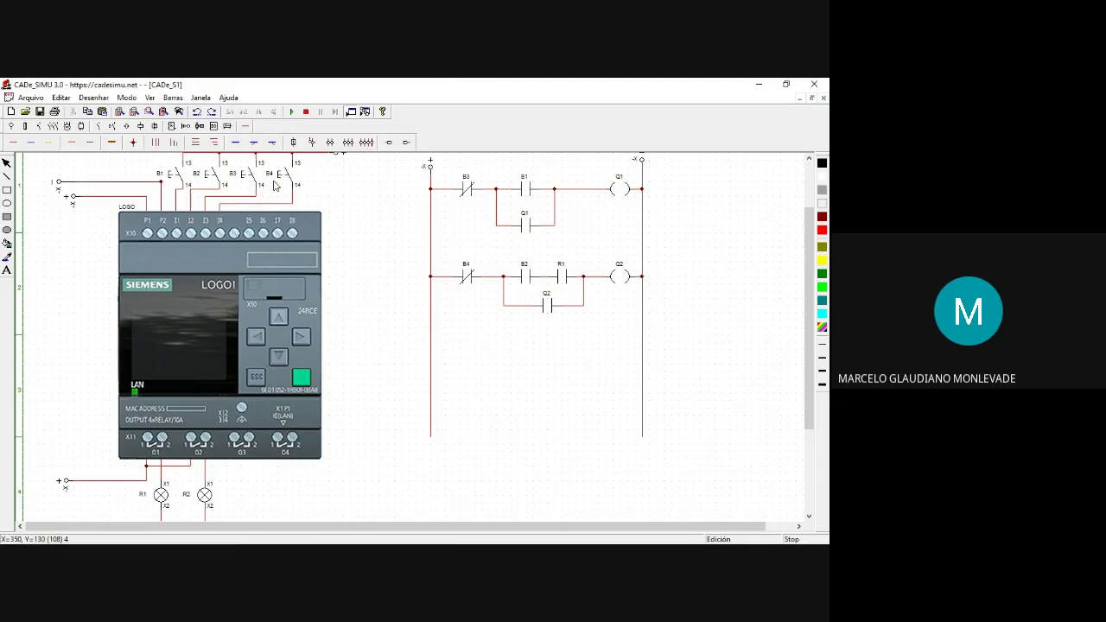
# Rename the contact in series with B2 in the second rung as Q1.
pyautogui.doubleClick(564, 273)
pyautogui.doubleClick(389, 261)
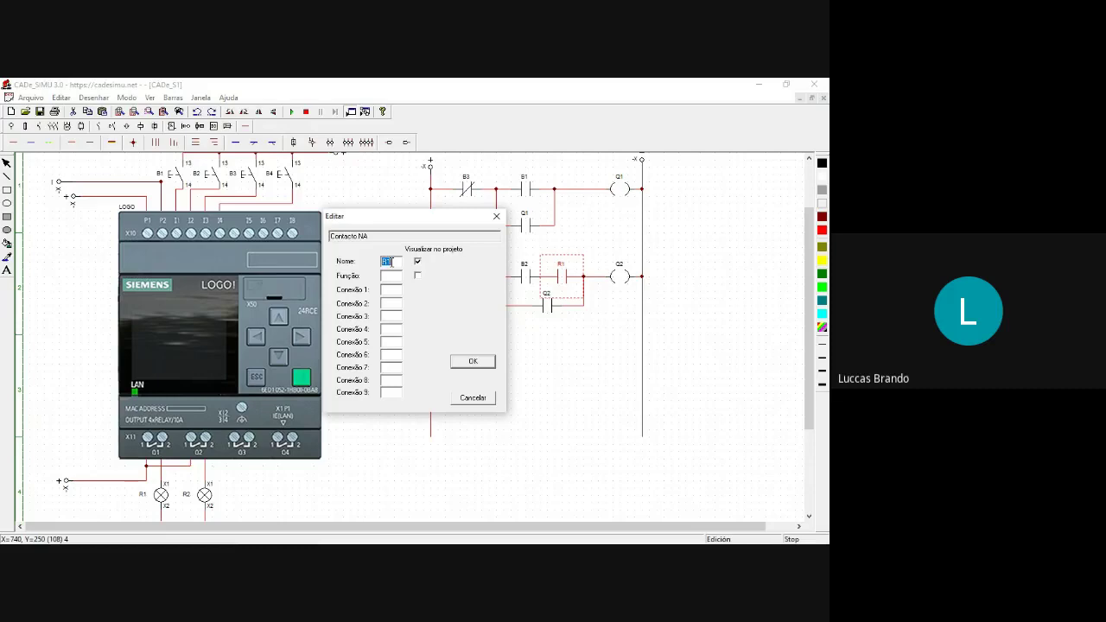
pyautogui.write('Q')
pyautogui.click(473, 361)
pyautogui.click(793, 286)
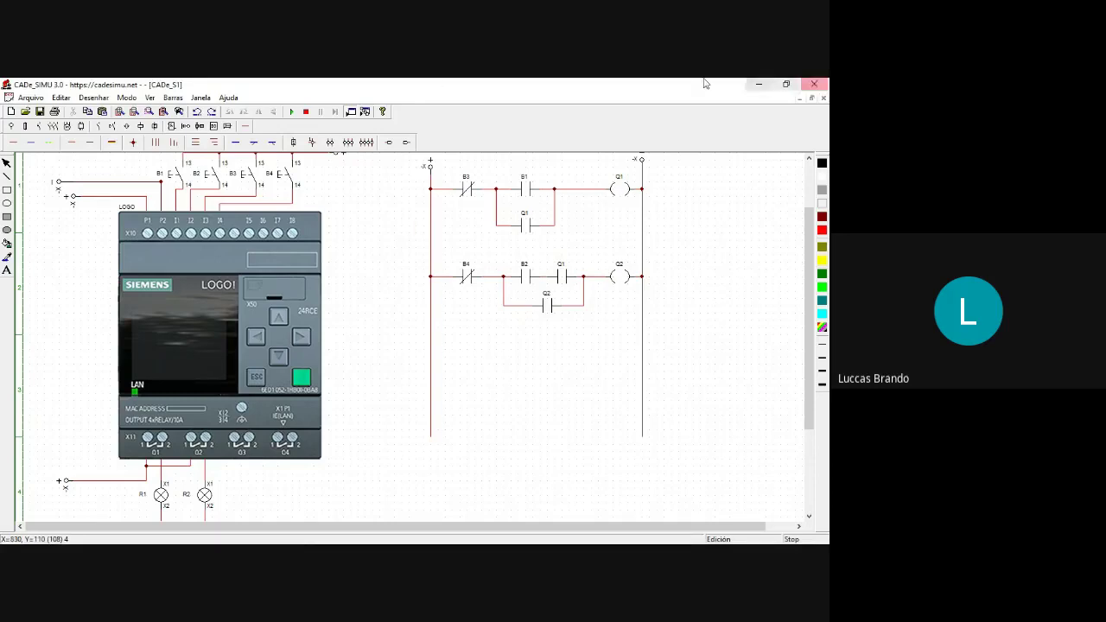
# Run the simulation and actuate B1 followed by B3 to test latching and releasing coil Q1.
pyautogui.click(291, 111)
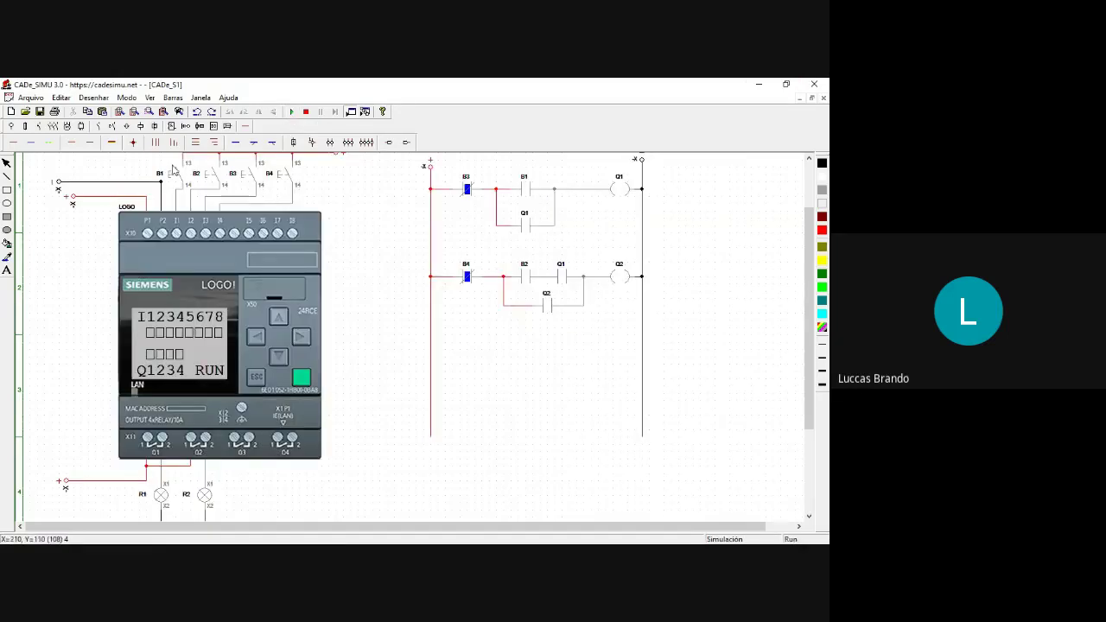
pyautogui.click(174, 179)
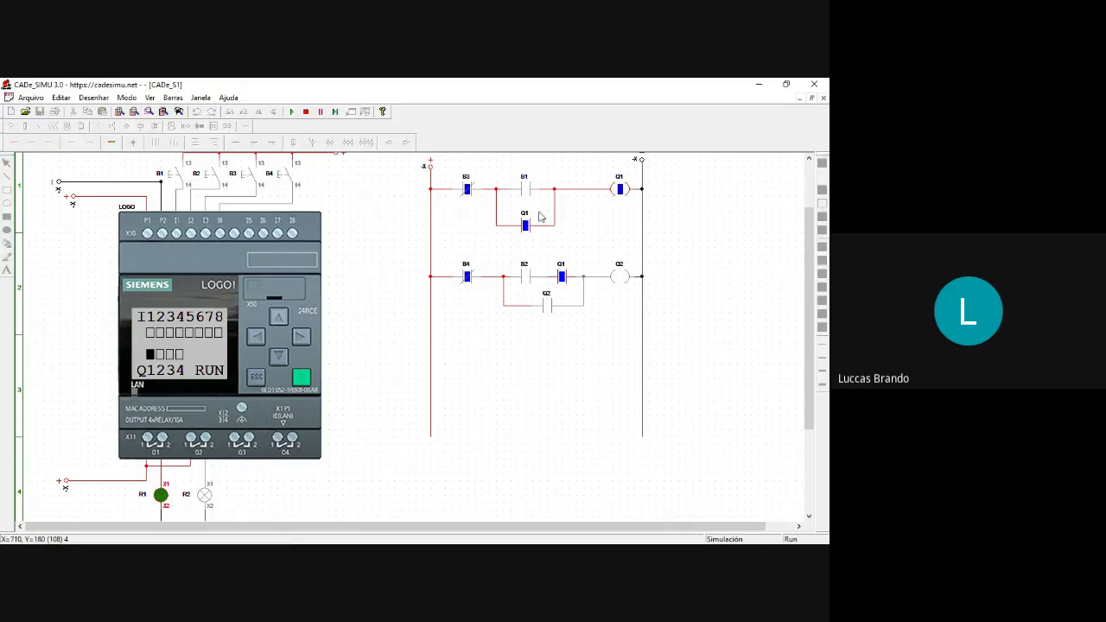
pyautogui.click(242, 178)
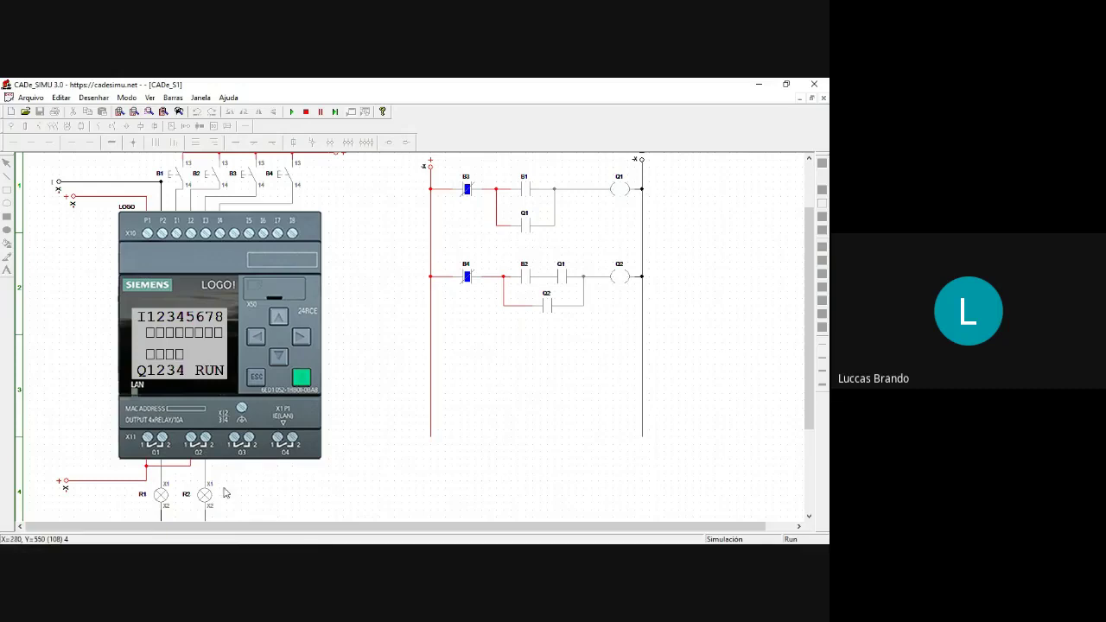
# Test both rungs by actuating B2, B1, B2, B3 and B4 in sequence, and stop the simulation.
pyautogui.click(199, 179)
pyautogui.click(170, 180)
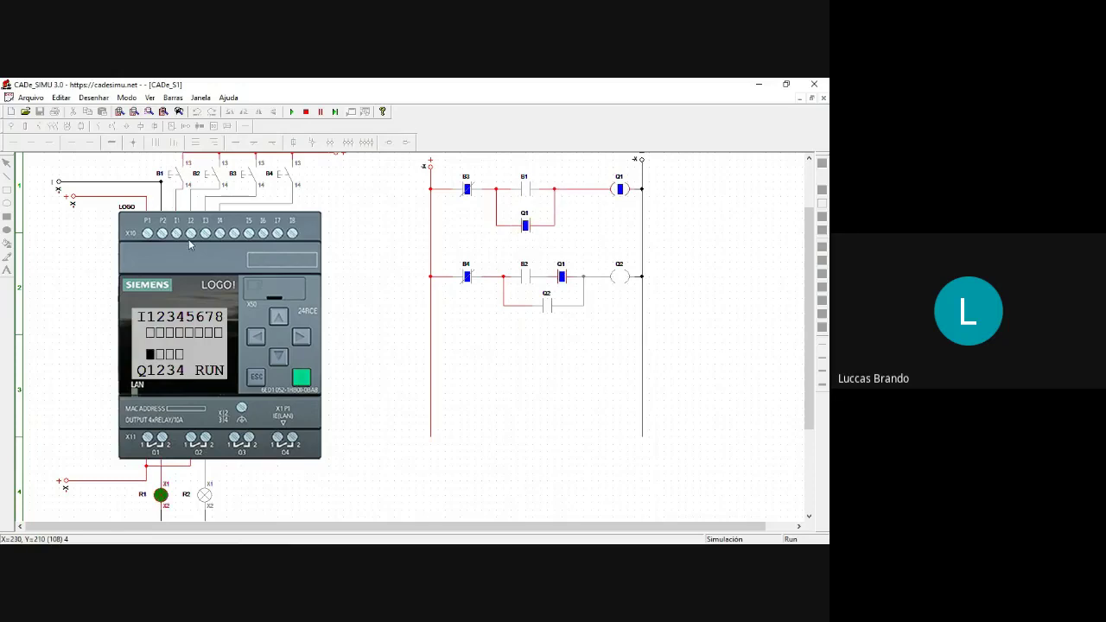
pyautogui.click(204, 178)
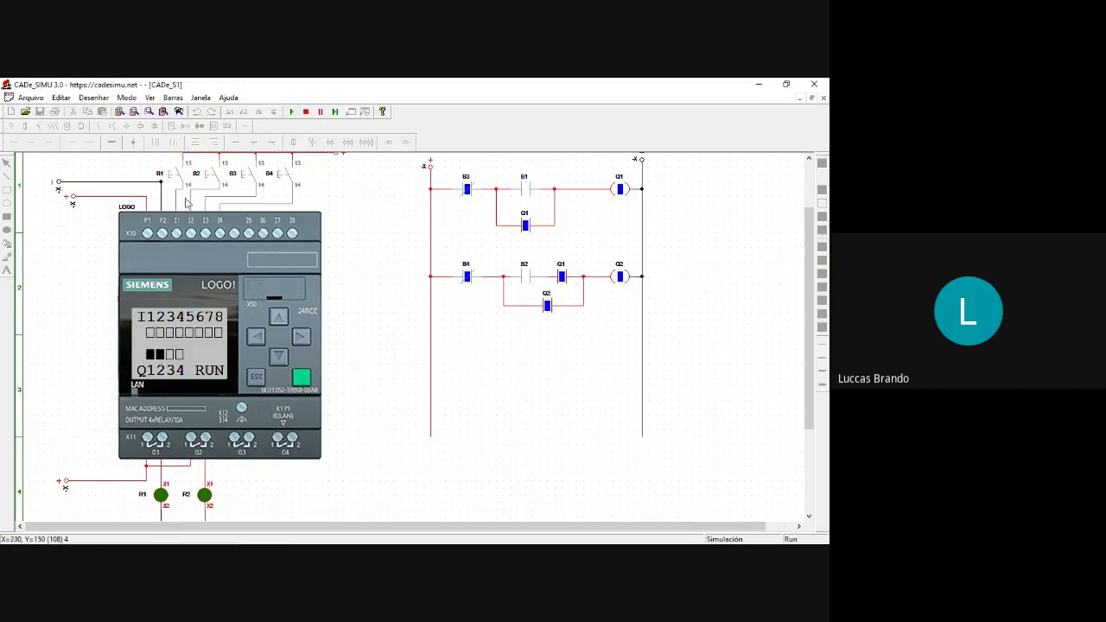
pyautogui.click(243, 180)
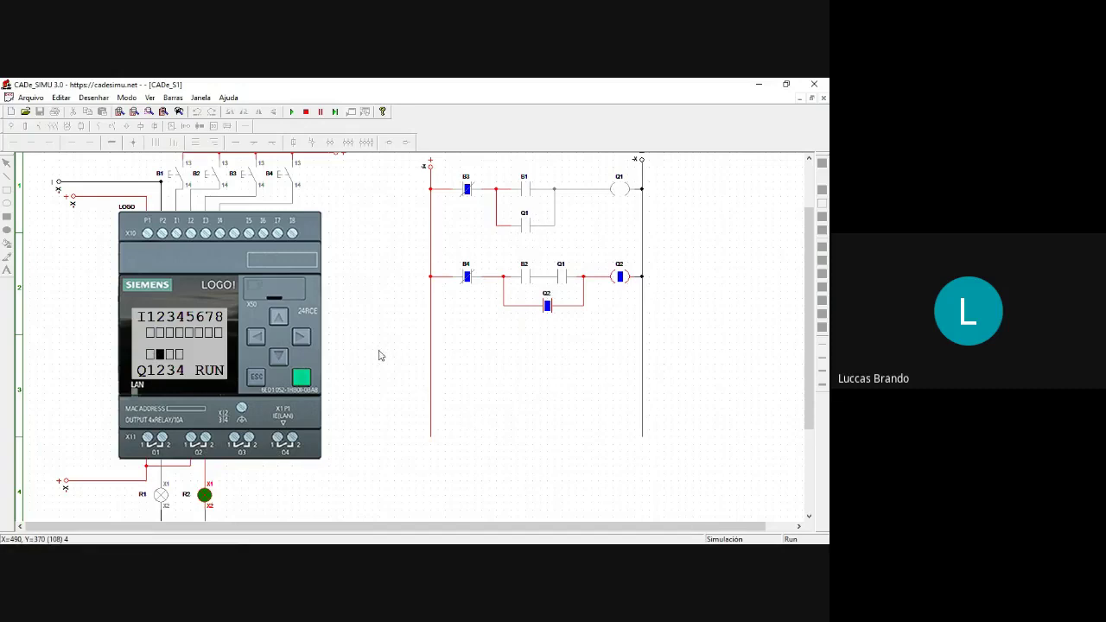
pyautogui.click(279, 179)
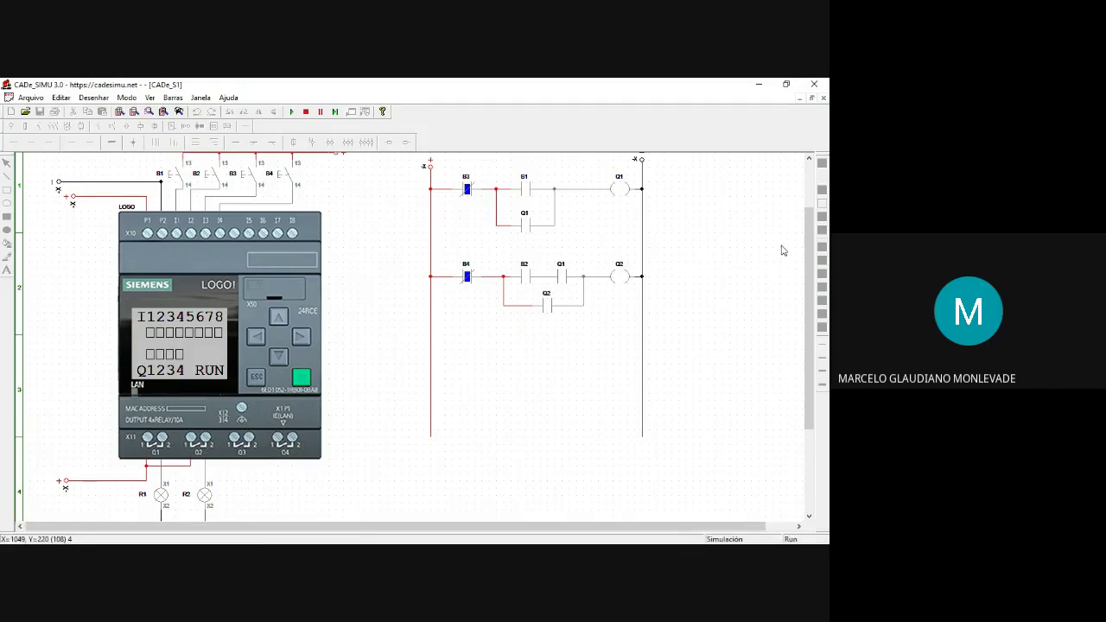
pyautogui.click(307, 112)
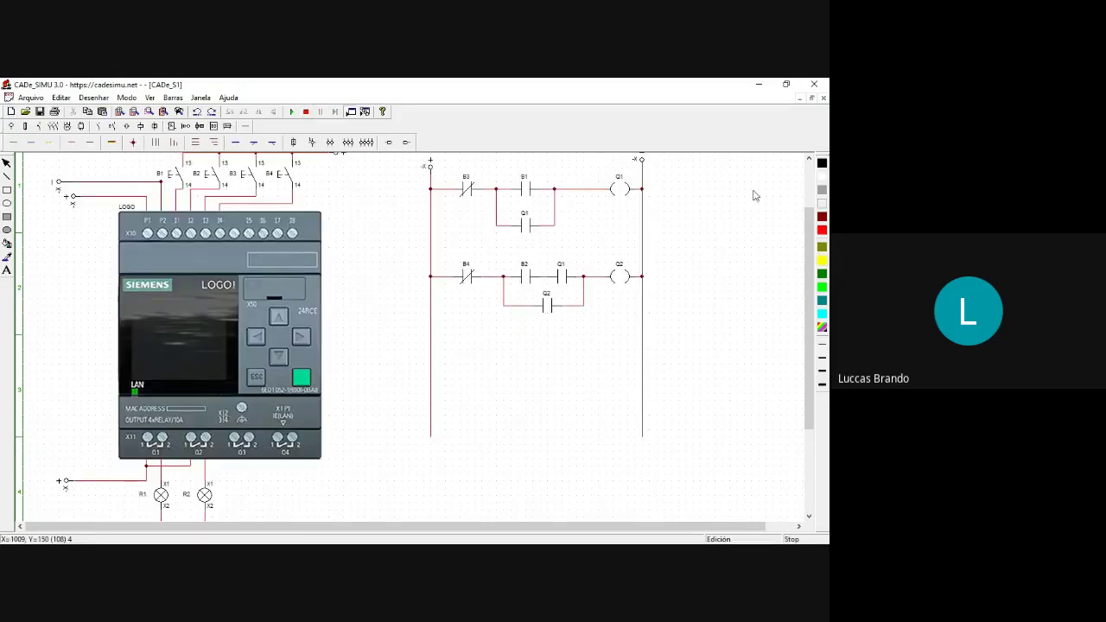
# Place a normally closed pushbutton contact beside B4 above the LOGO module.
pyautogui.moveTo(812, 226); pyautogui.dragTo(812, 190)
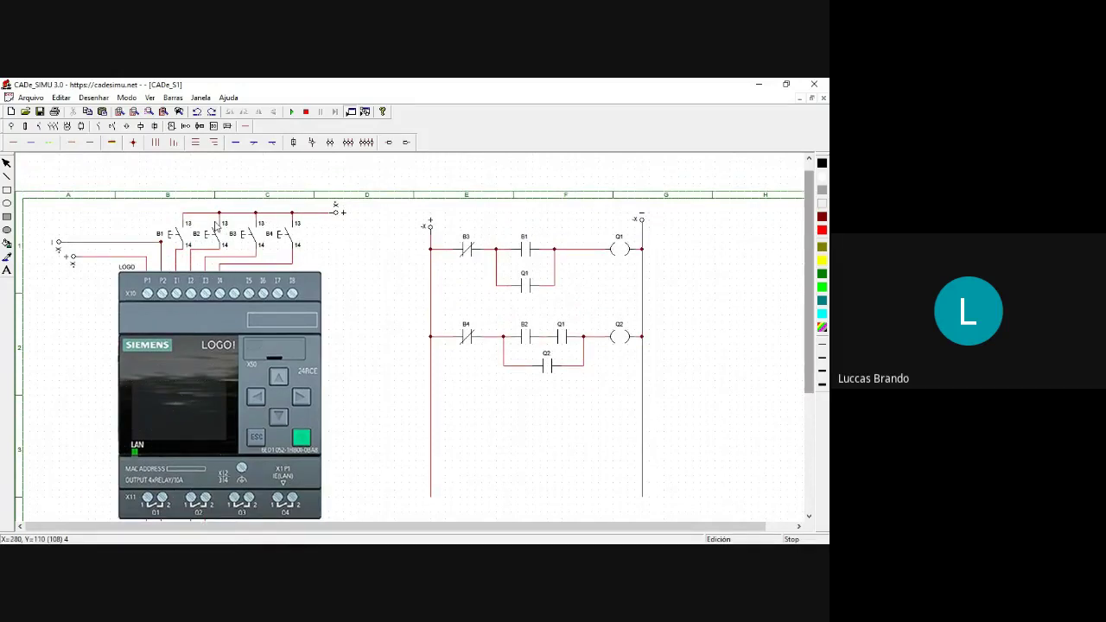
pyautogui.click(38, 127)
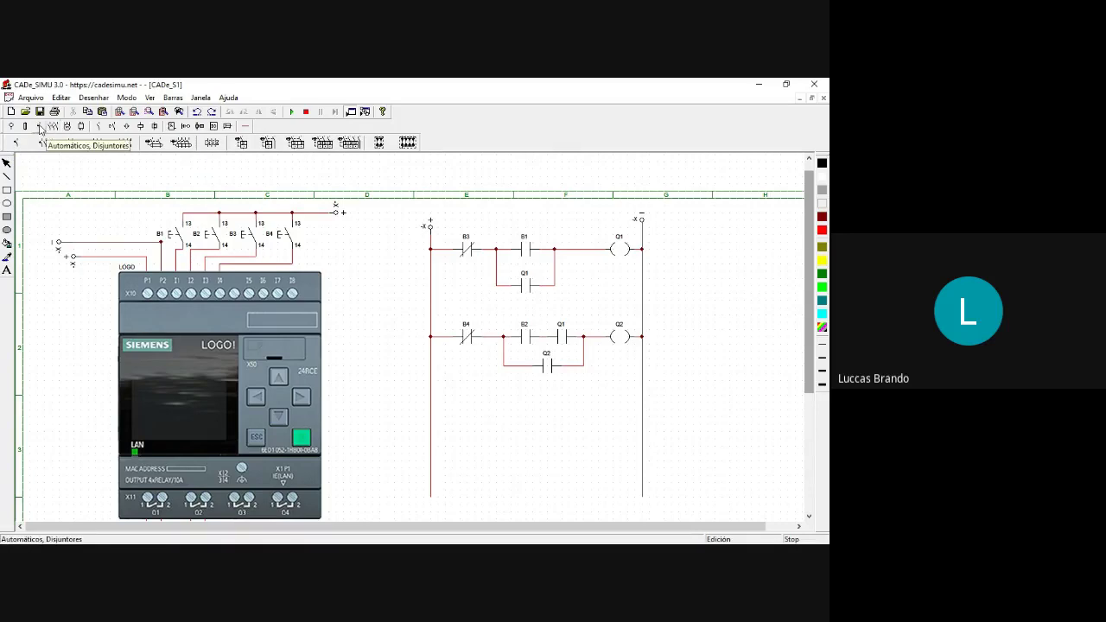
pyautogui.click(112, 126)
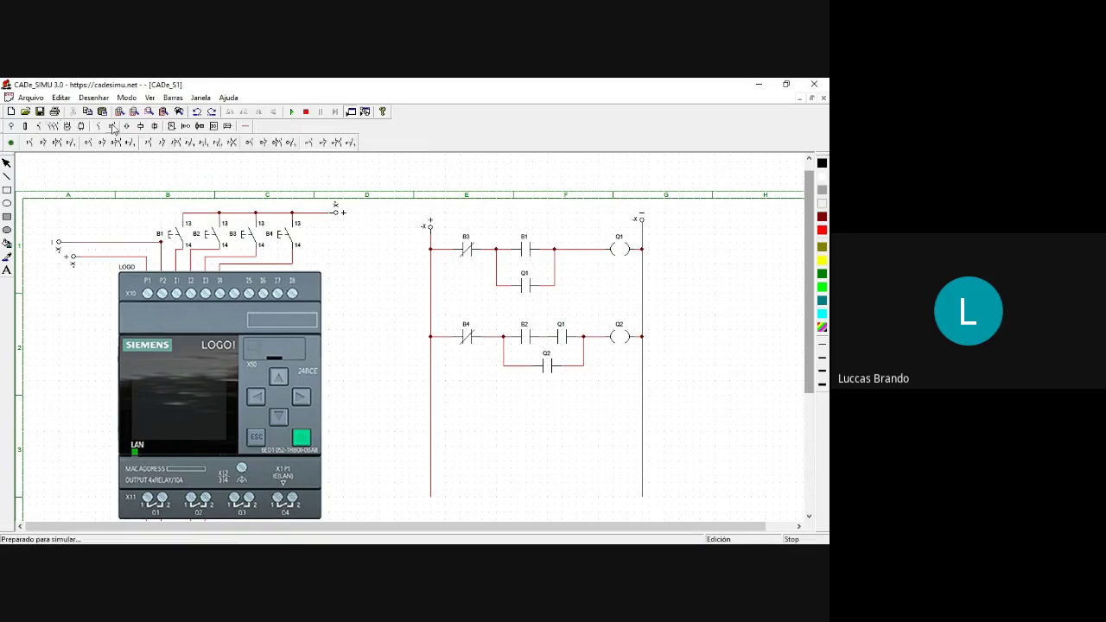
pyautogui.click(43, 142)
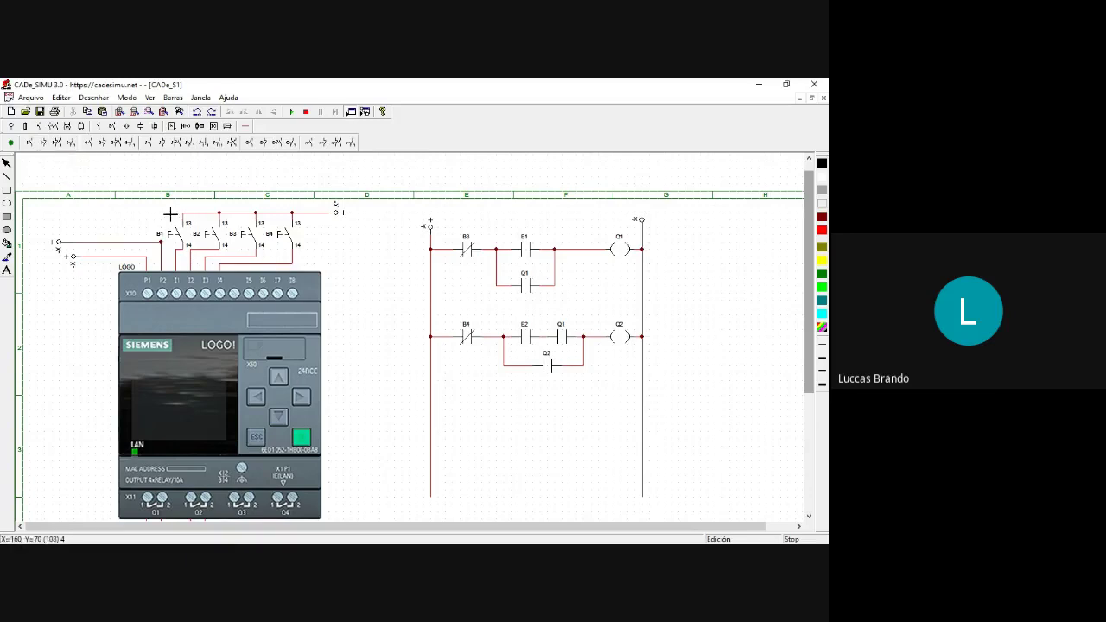
pyautogui.click(328, 240)
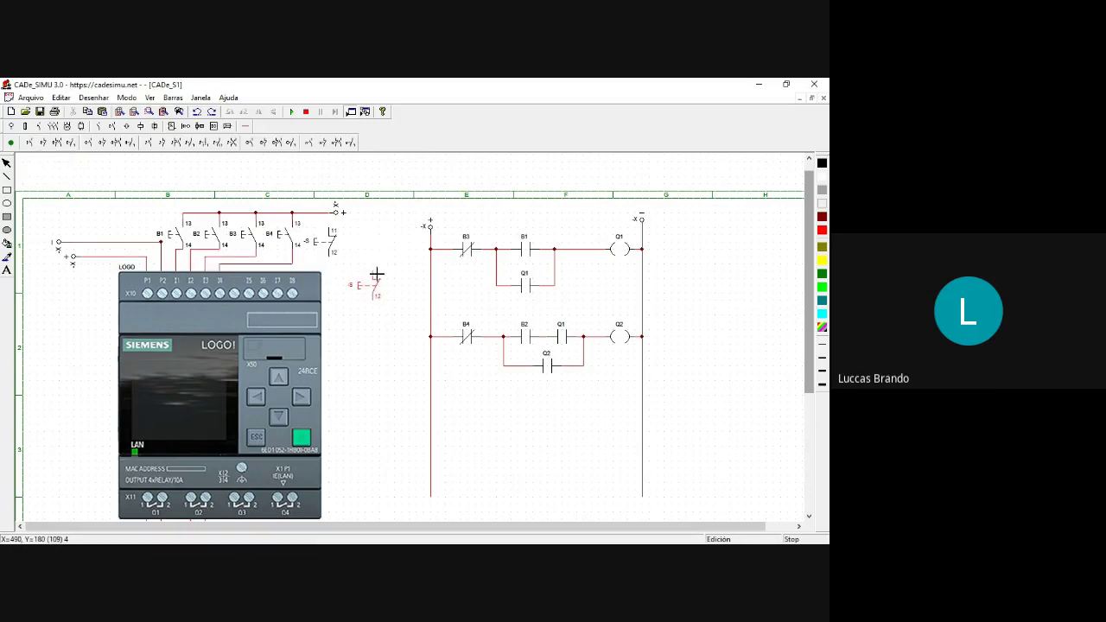
pyautogui.rightClick(375, 271)
# Delete the normally open pushbutton B3 and move the normally closed pushbutton into its place.
pyautogui.click(291, 240)
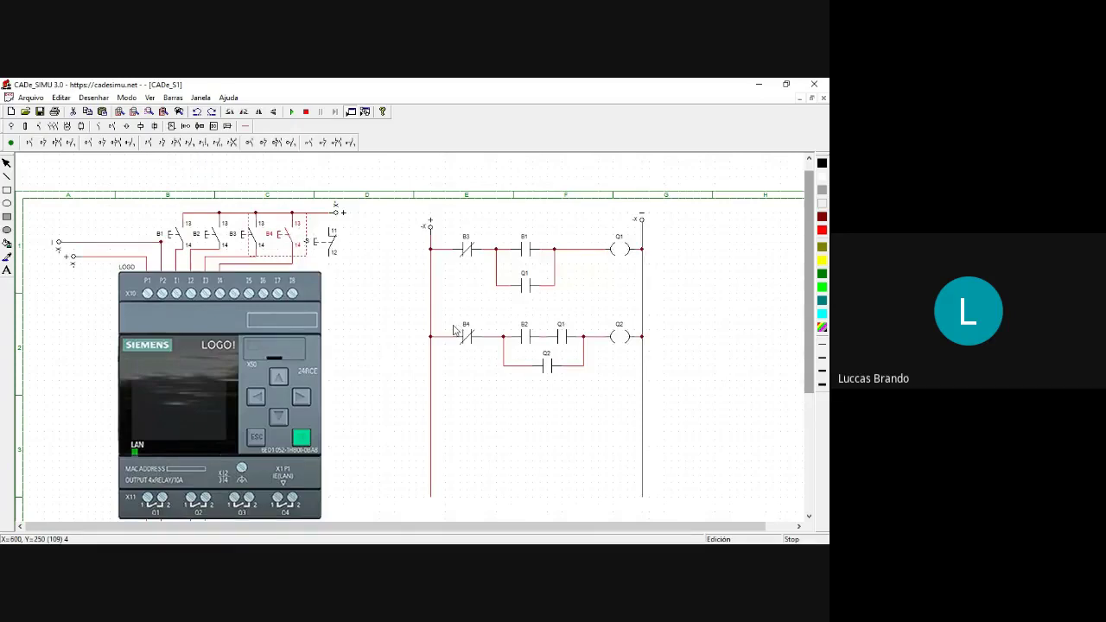
pyautogui.click(240, 237)
pyautogui.press('Delete')
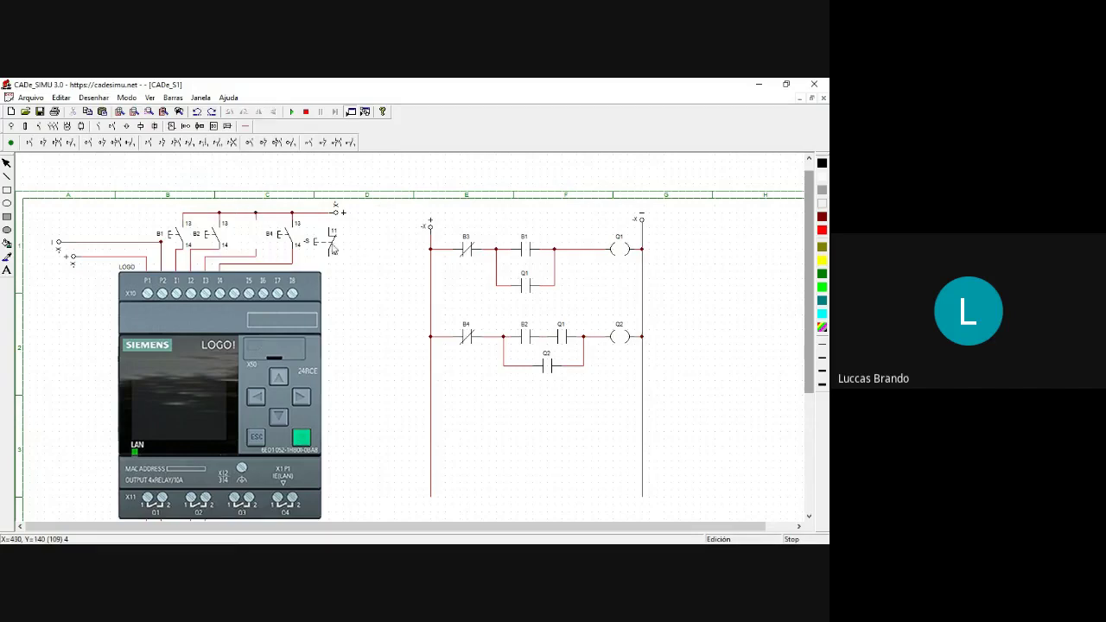
pyautogui.moveTo(332, 241); pyautogui.dragTo(261, 235)
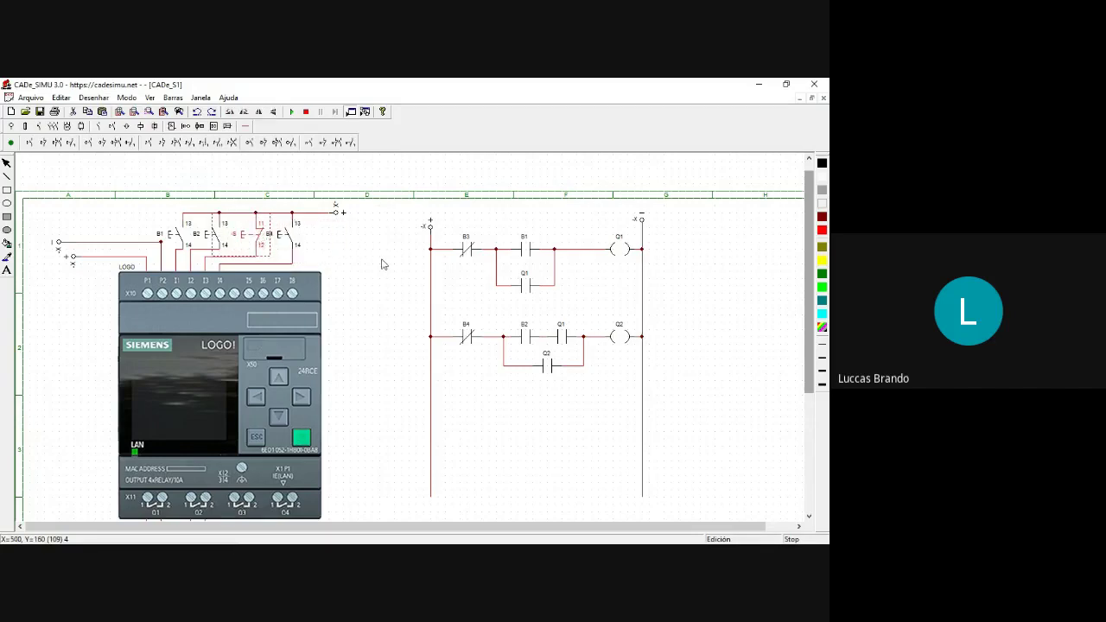
pyautogui.click(385, 264)
# Name the normally closed pushbutton above the LOGO module B3.
pyautogui.doubleClick(238, 238)
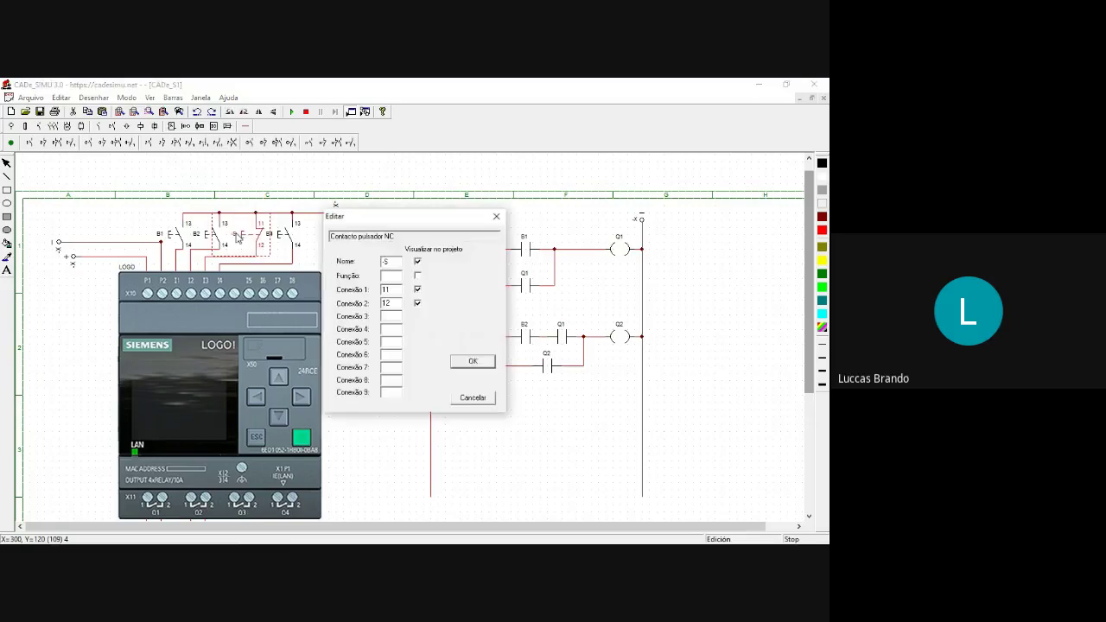
pyautogui.write('B3')
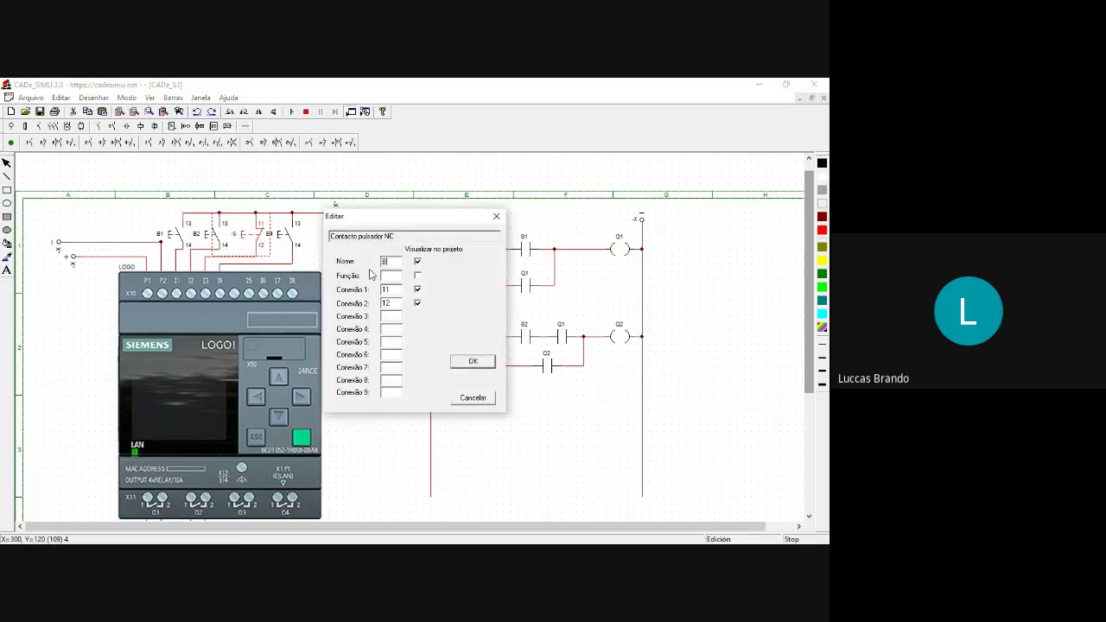
pyautogui.click(474, 364)
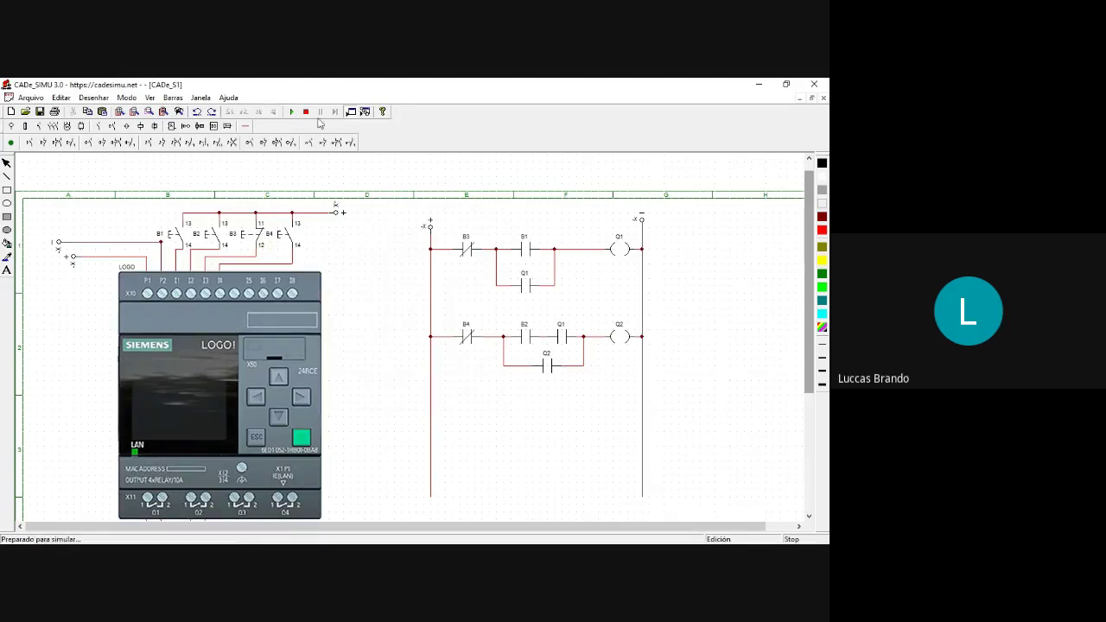
# Run the simulation, actuate B1 and B3 alternately twice and B4 once, and stop the simulation.
pyautogui.click(291, 111)
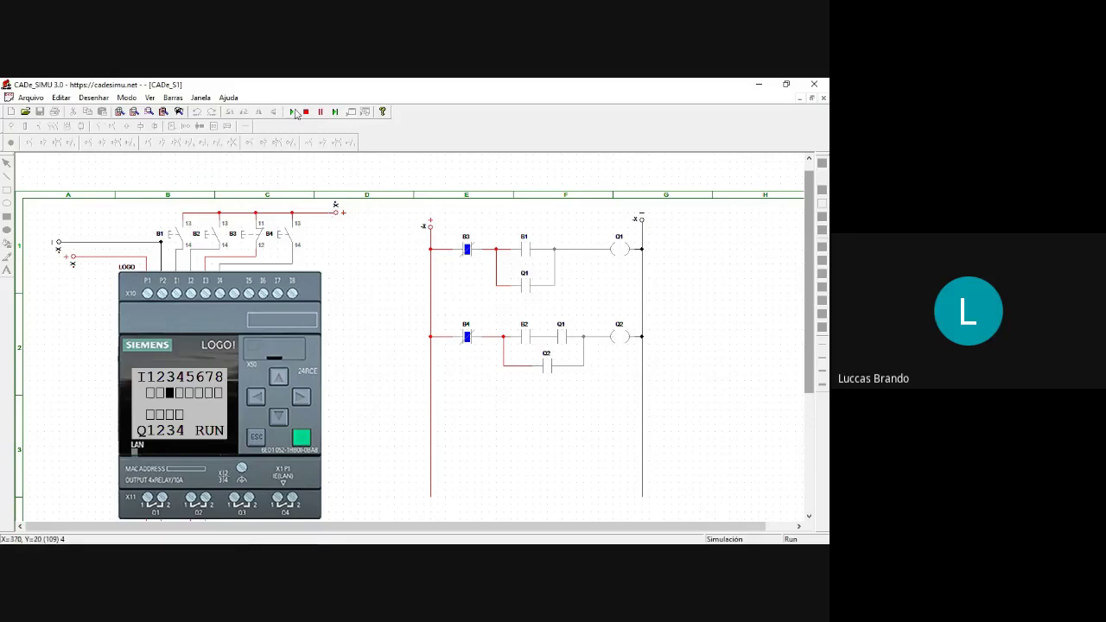
pyautogui.click(170, 238)
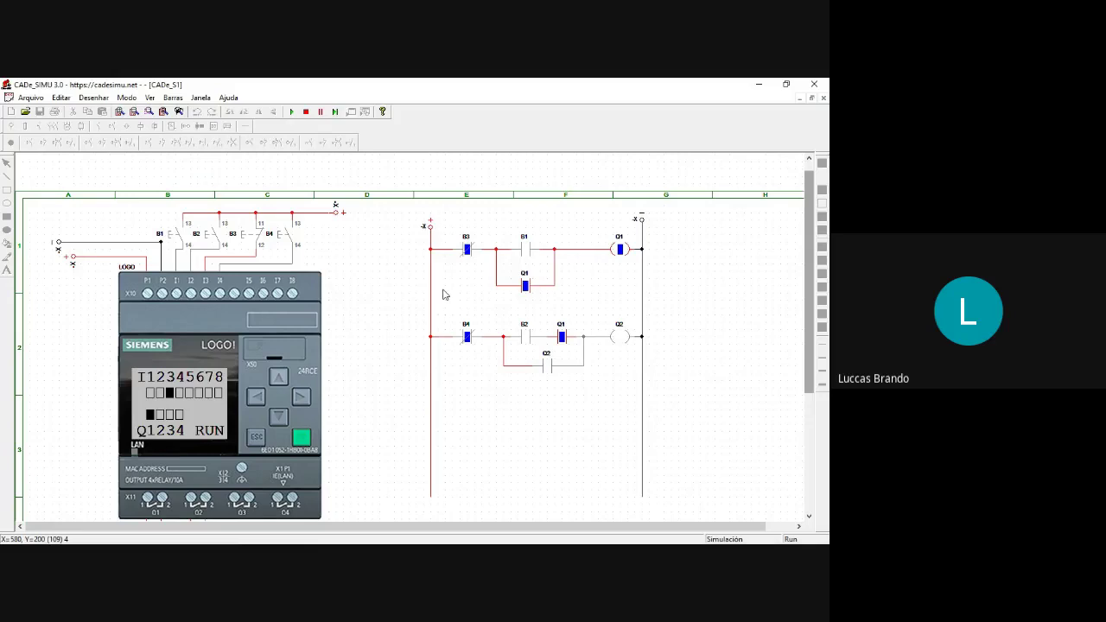
pyautogui.click(245, 238)
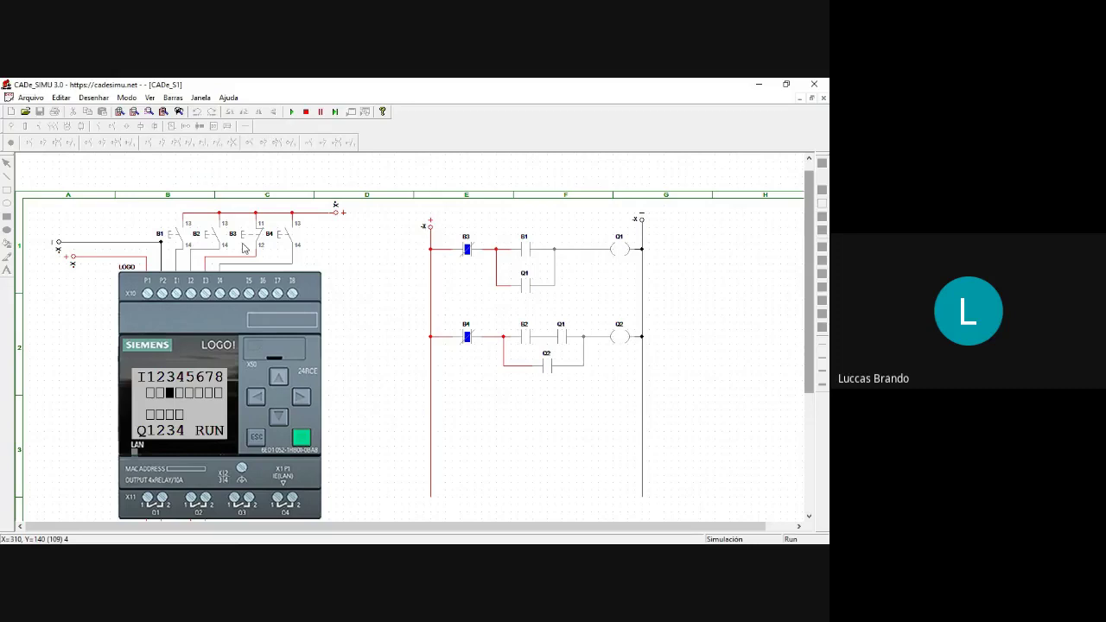
pyautogui.click(172, 240)
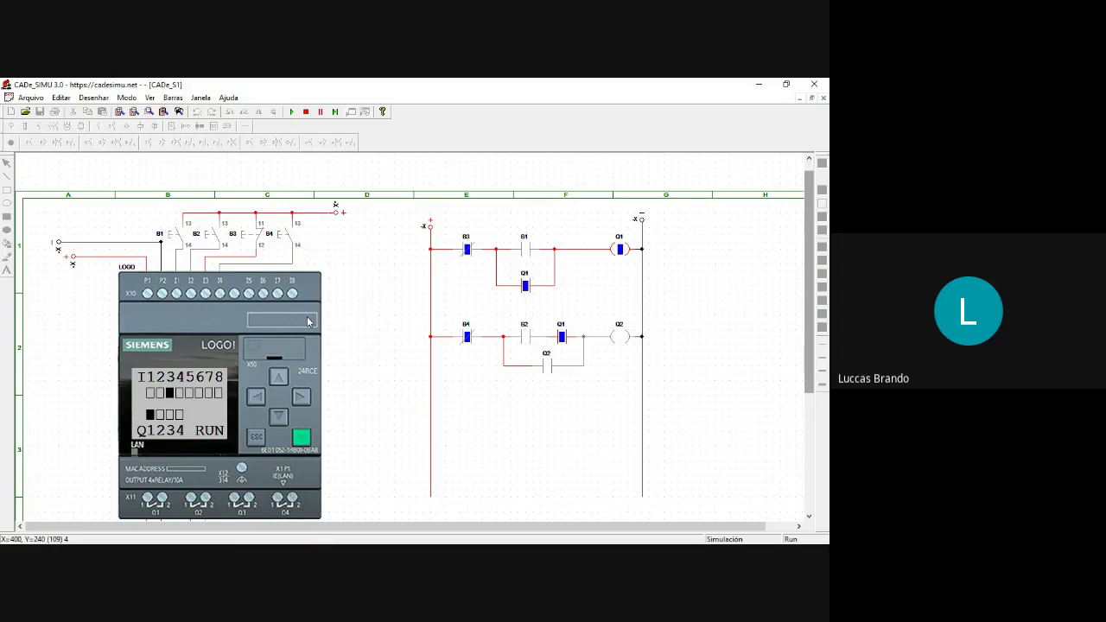
pyautogui.click(242, 242)
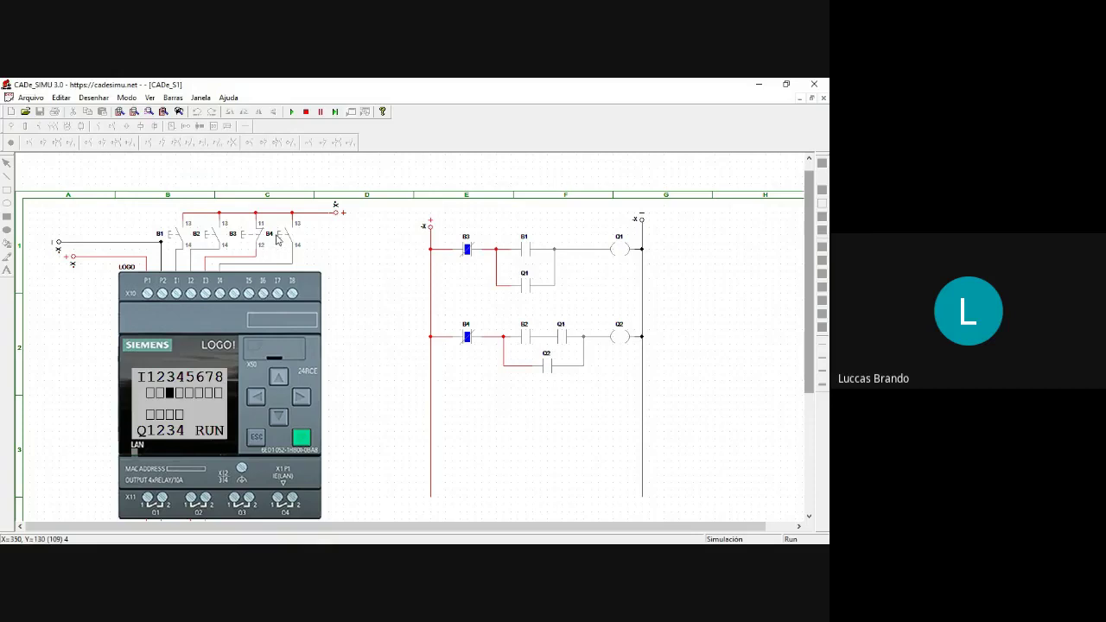
pyautogui.click(277, 241)
pyautogui.click(304, 112)
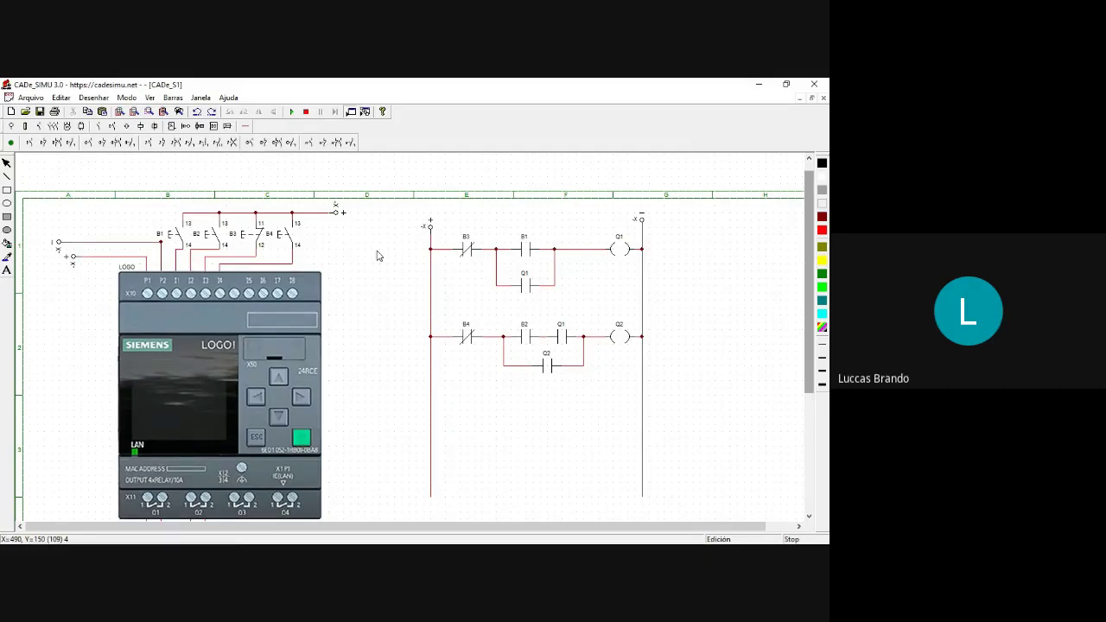
# Rerun the simulation, actuate only the normally closed pushbutton B3, and stop the simulation.
pyautogui.click(244, 240)
pyautogui.click(292, 112)
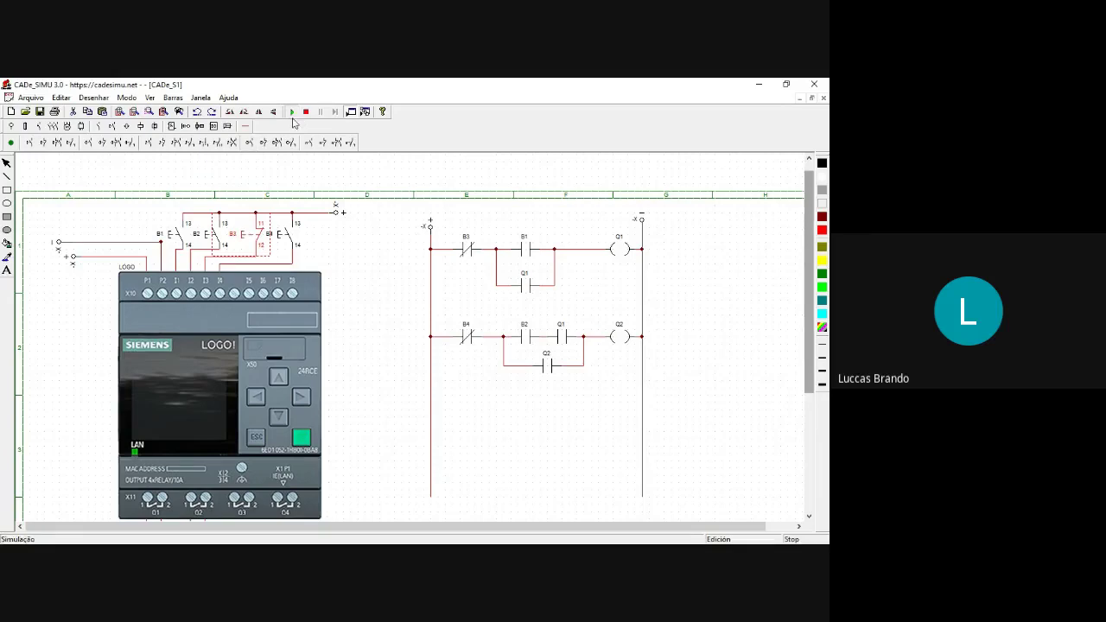
pyautogui.click(243, 241)
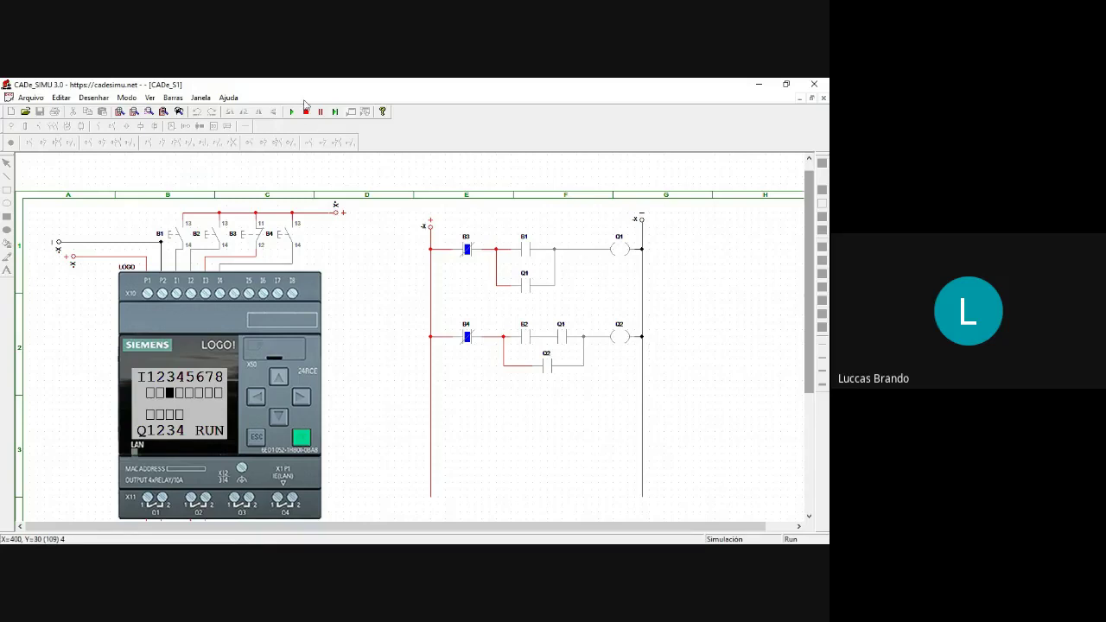
pyautogui.click(305, 113)
# Replace the normally closed contact B3 in the first ladder rung with a normally open contact named B3.
pyautogui.press('Delete')
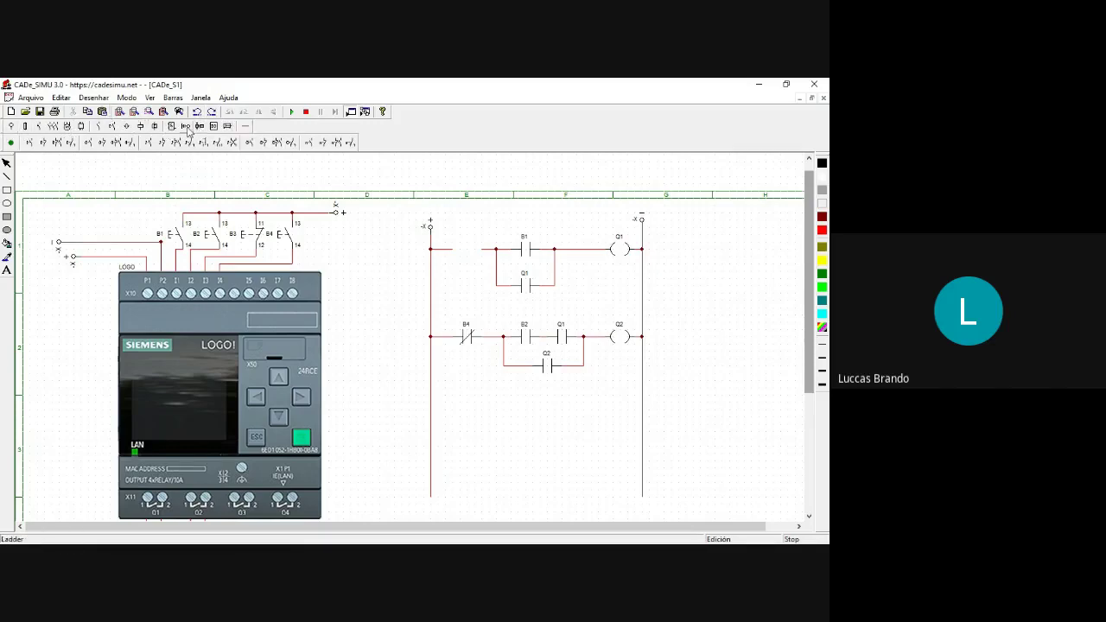
pyautogui.click(186, 126)
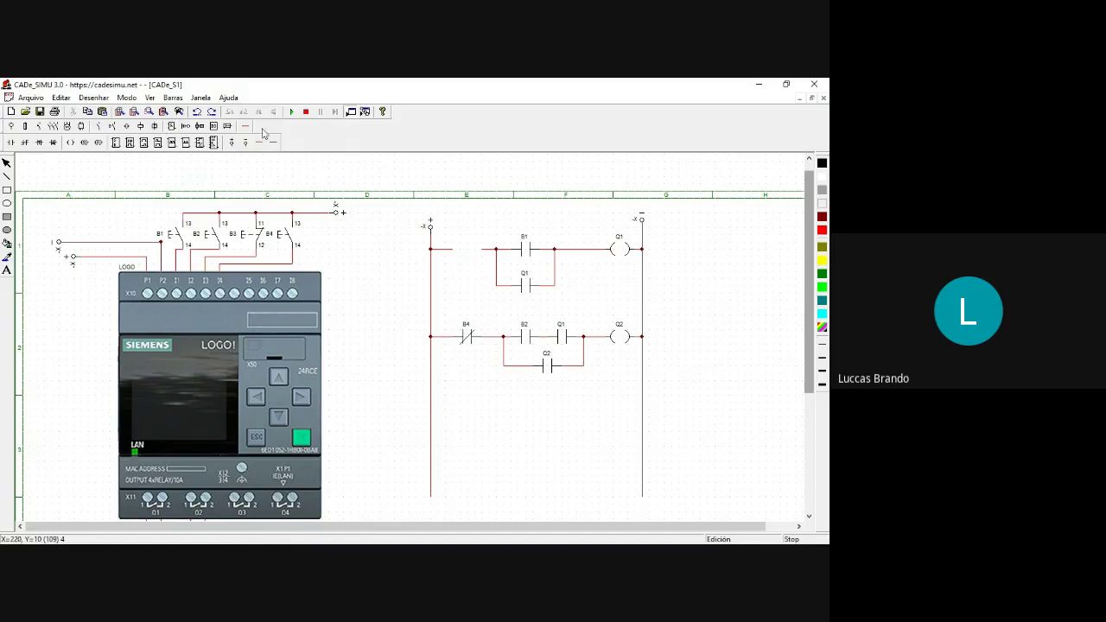
pyautogui.click(11, 142)
pyautogui.click(73, 246)
pyautogui.click(458, 250)
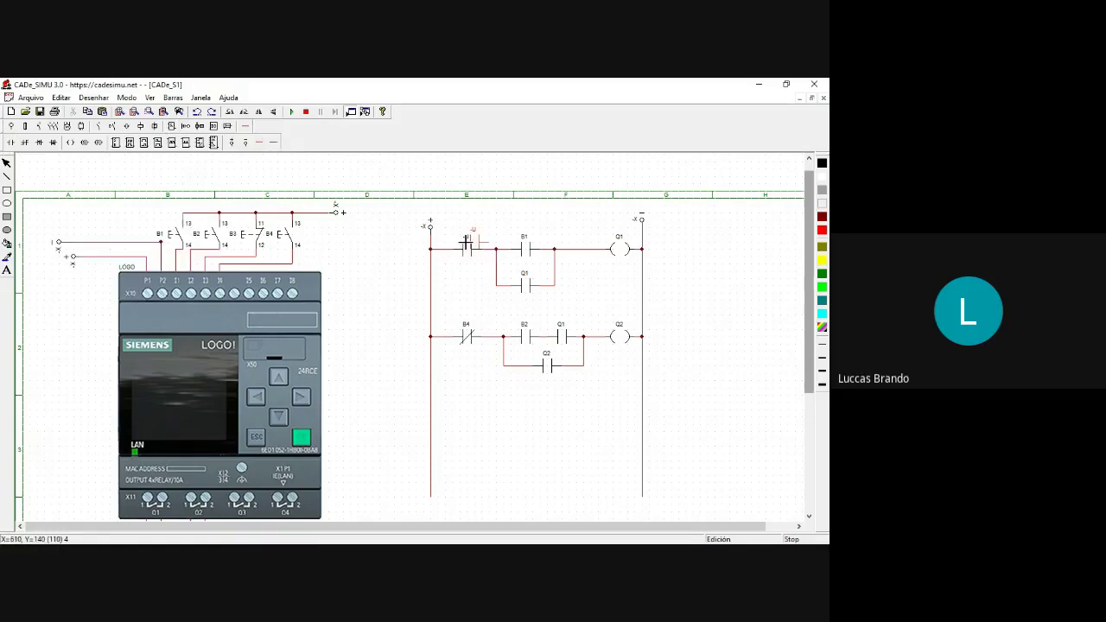
pyautogui.doubleClick(467, 242)
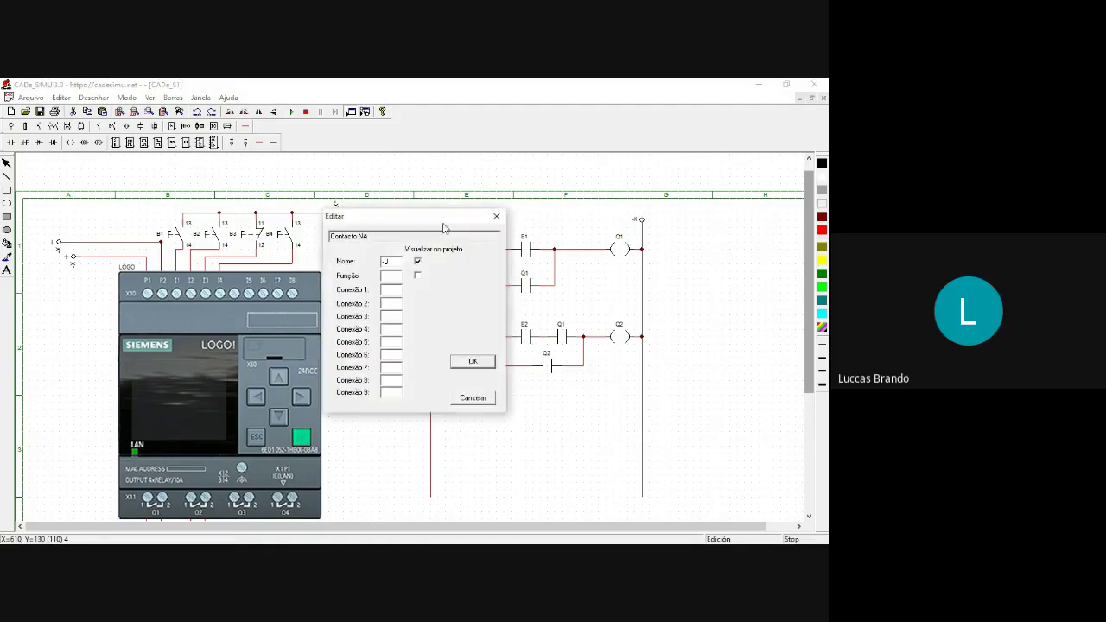
pyautogui.write('B3')
pyautogui.click(474, 362)
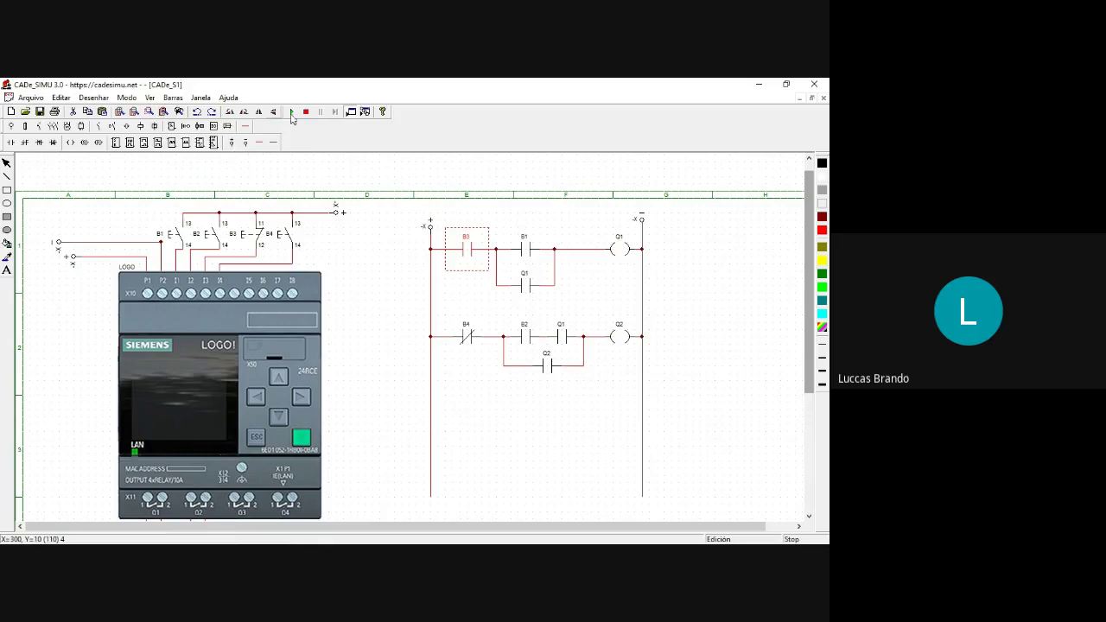
# Simulate the first rung with the normally open contact B3 by actuating B1 twice, and stop the simulation.
pyautogui.click(292, 113)
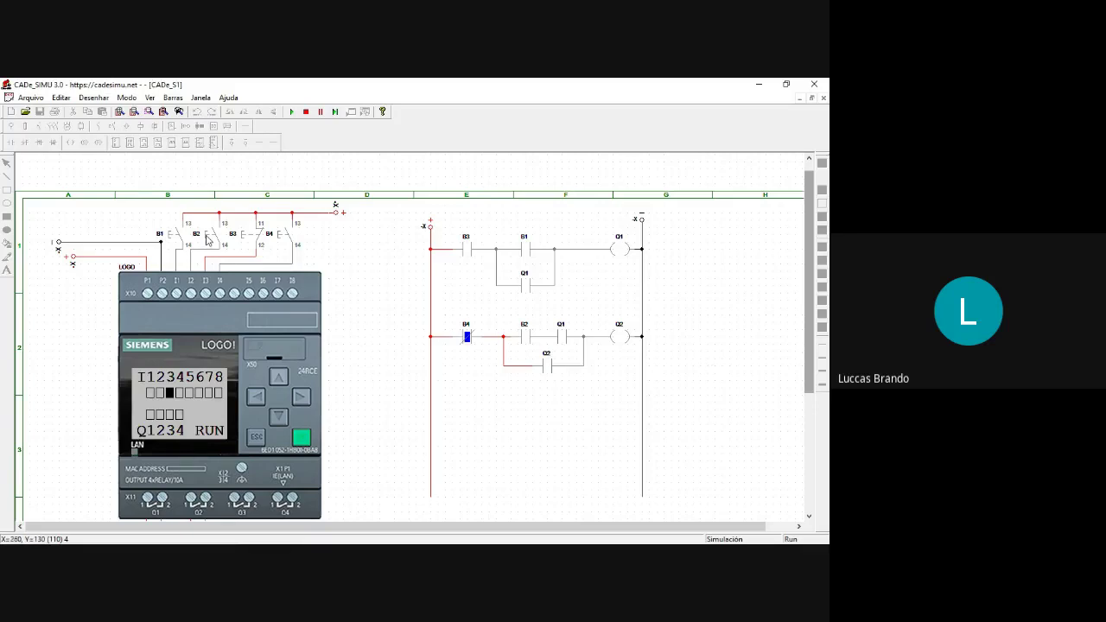
pyautogui.click(171, 241)
pyautogui.moveTo(171, 242); pyautogui.dragTo(173, 243)
pyautogui.click(305, 112)
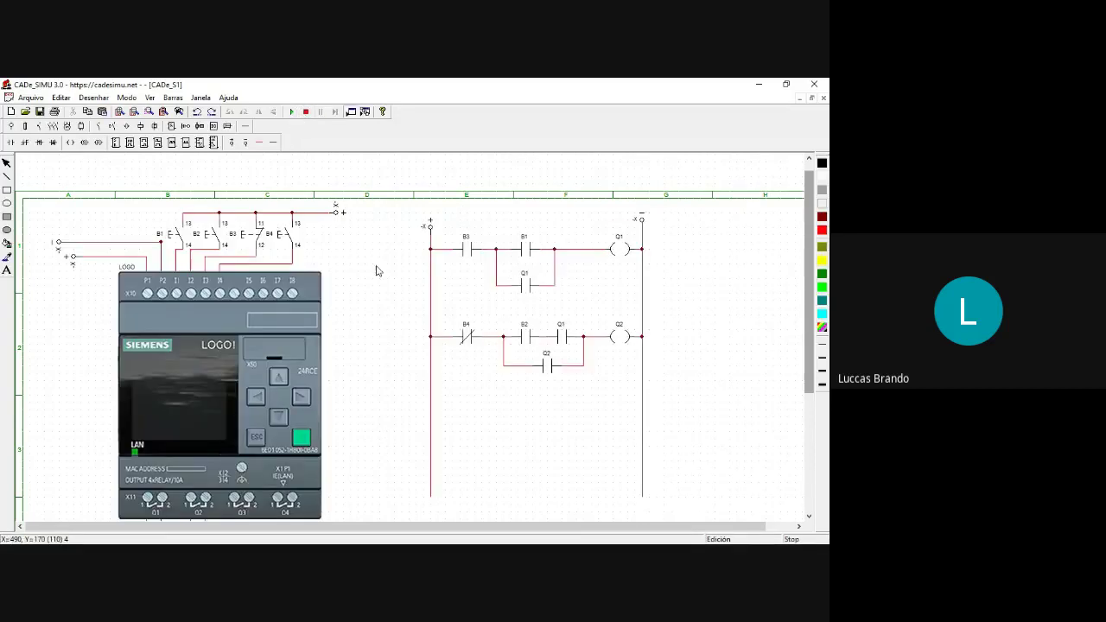
pyautogui.doubleClick(525, 248)
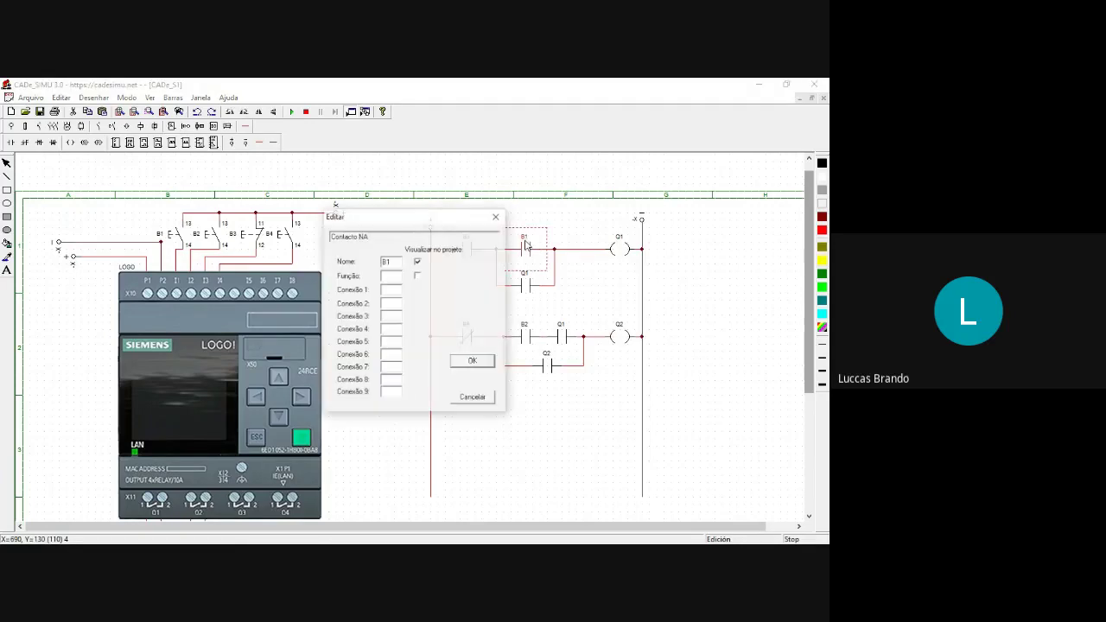
pyautogui.doubleClick(389, 261)
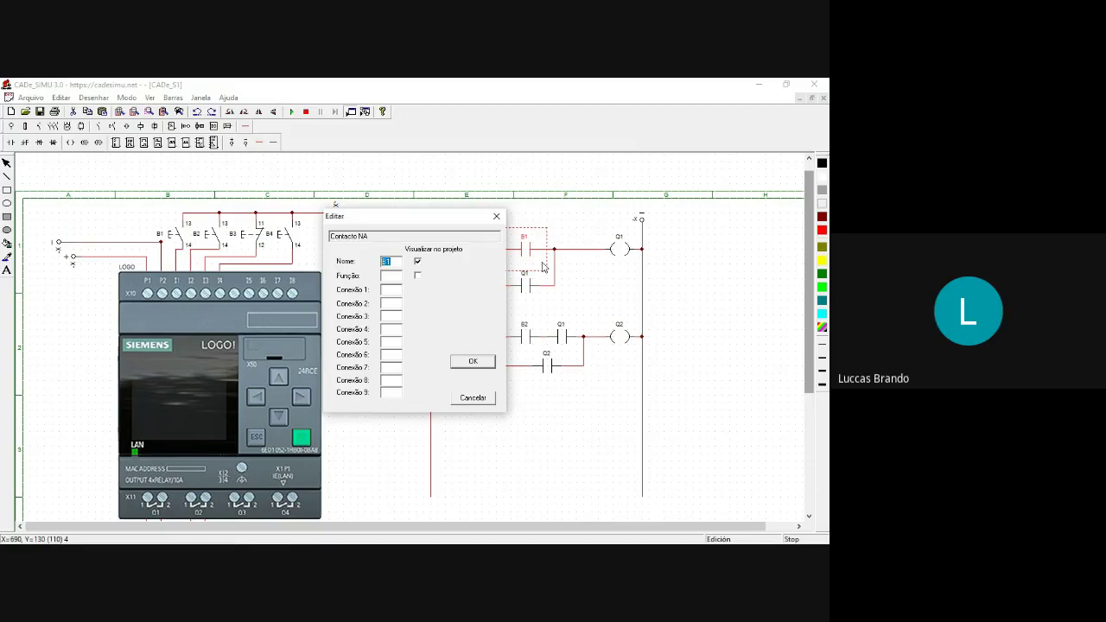
pyautogui.press('BackSpace')
pyautogui.click(496, 216)
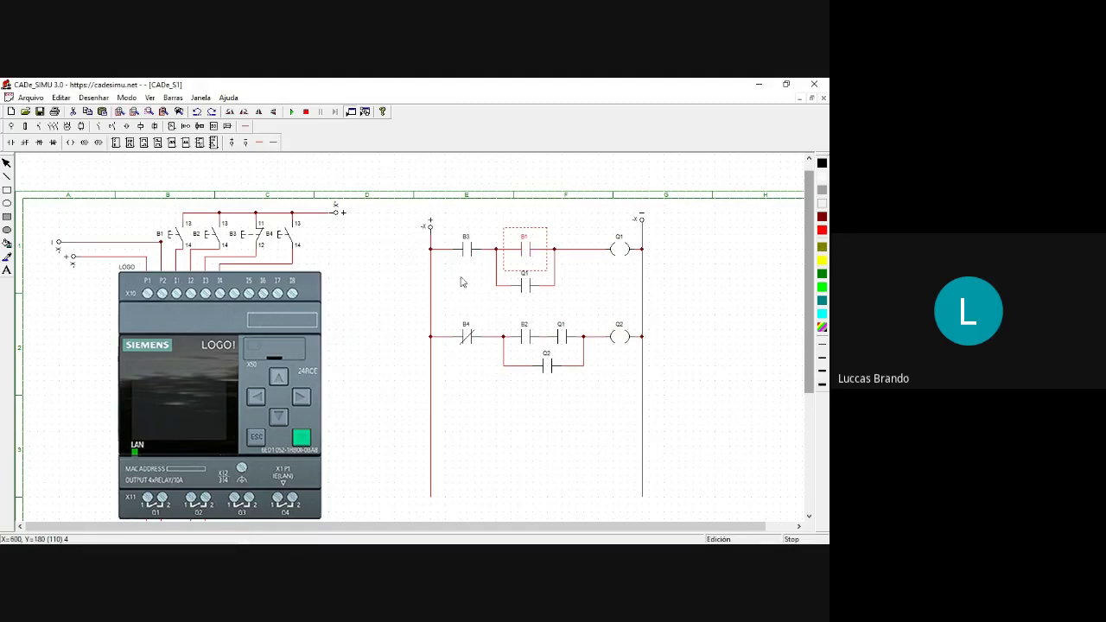
# Rename the first rung's contacts B3 and B1 to I3 and I1.
pyautogui.click(467, 244)
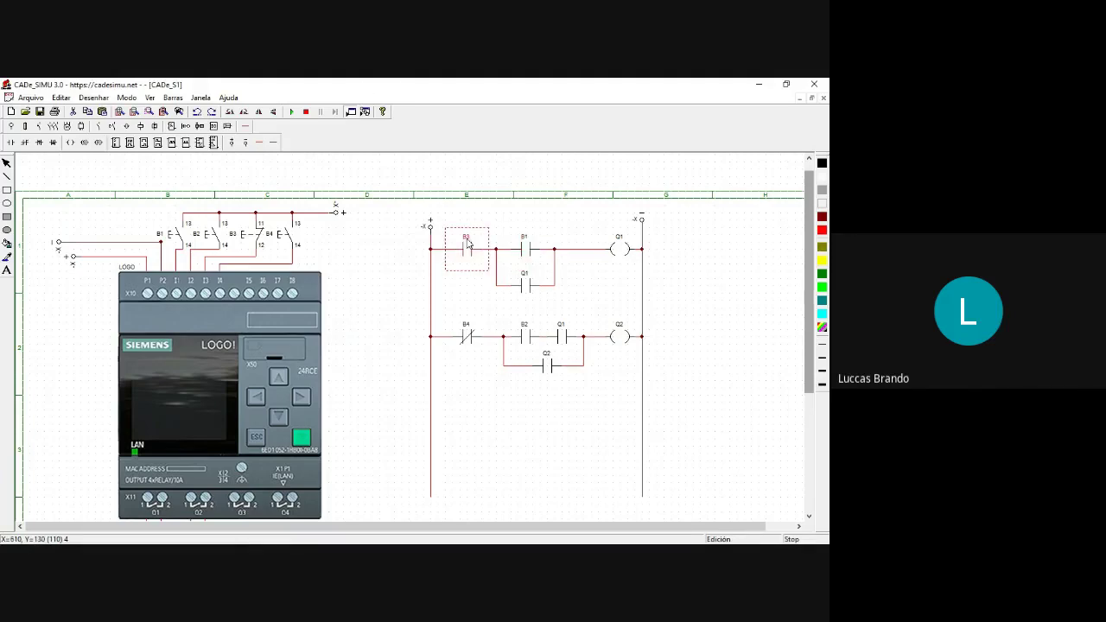
pyautogui.doubleClick(467, 244)
pyautogui.write('I3')
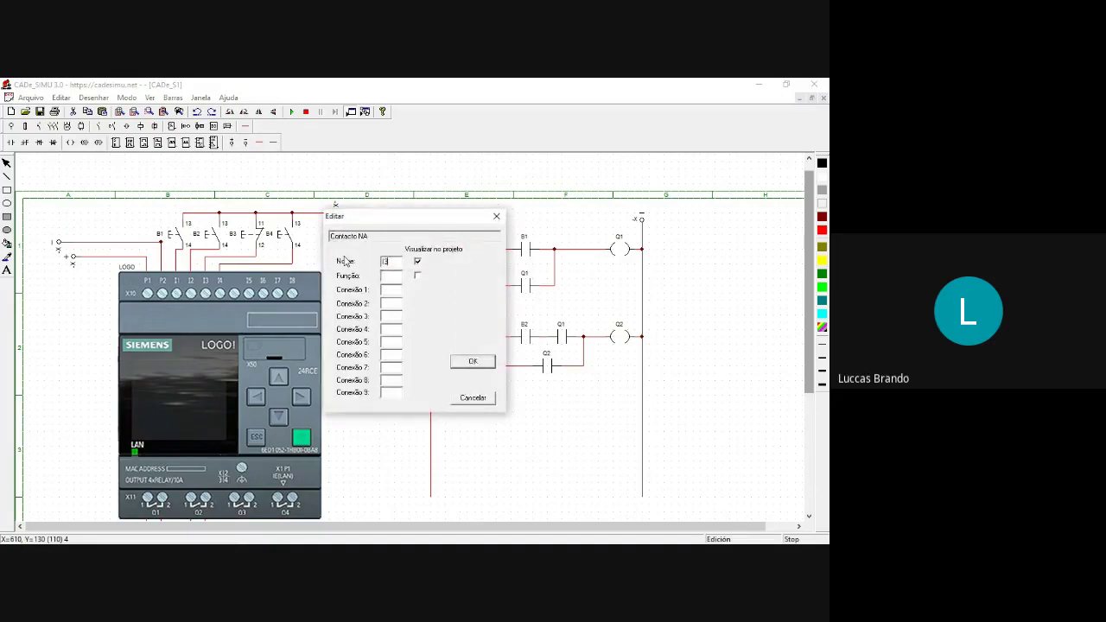
pyautogui.press('Return')
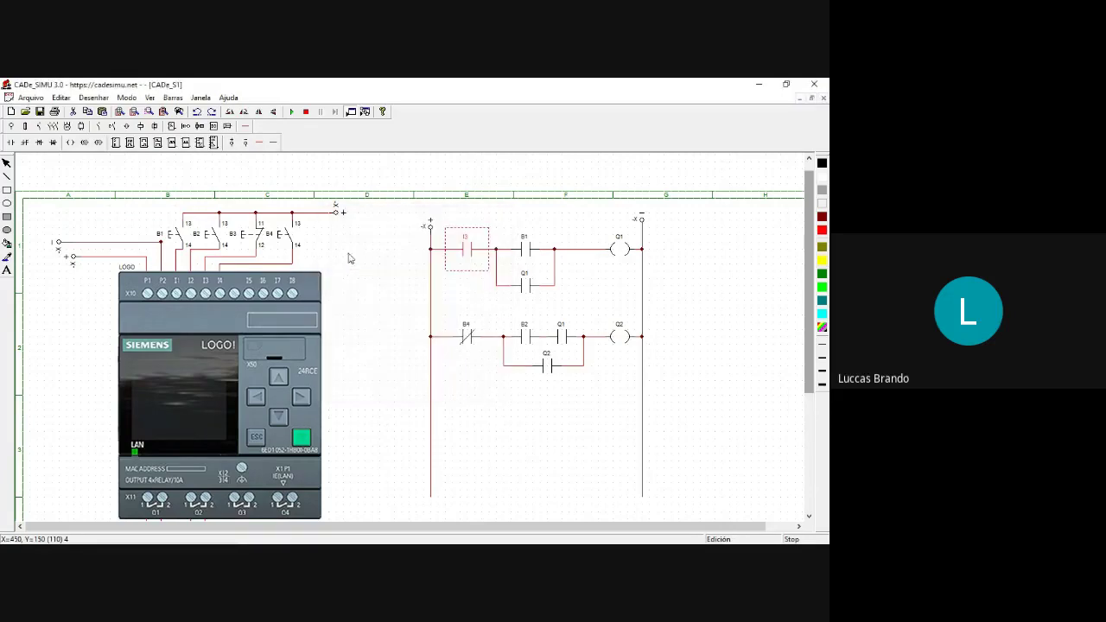
pyautogui.click(531, 244)
pyautogui.doubleClick(531, 244)
pyautogui.press('BackSpace')
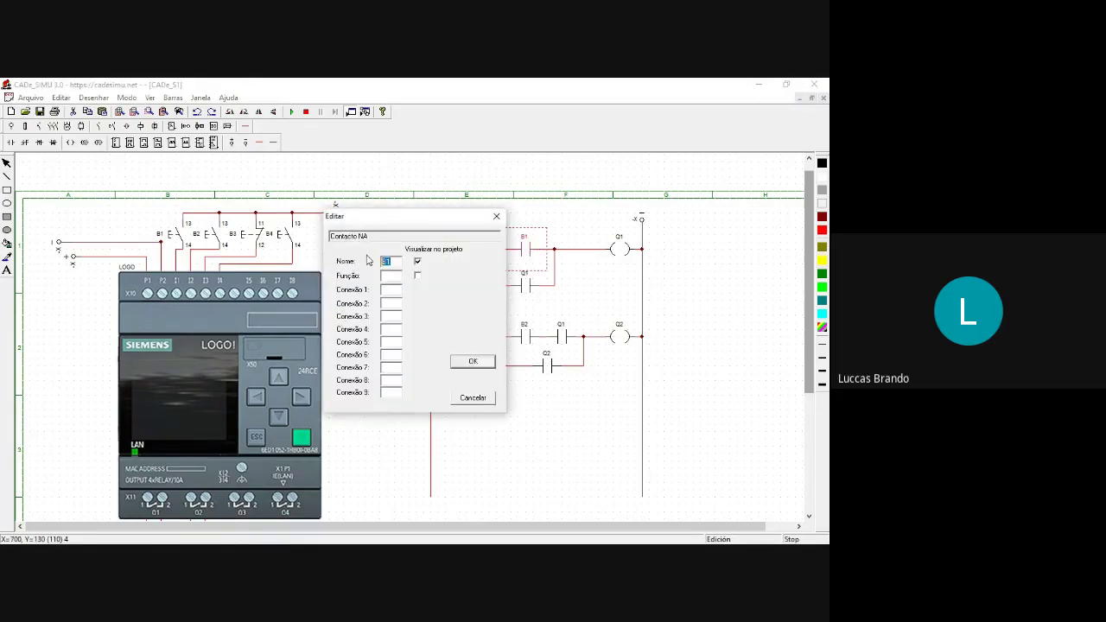
pyautogui.write('I1')
pyautogui.press('Return')
pyautogui.click(515, 285)
pyautogui.doubleClick(515, 285)
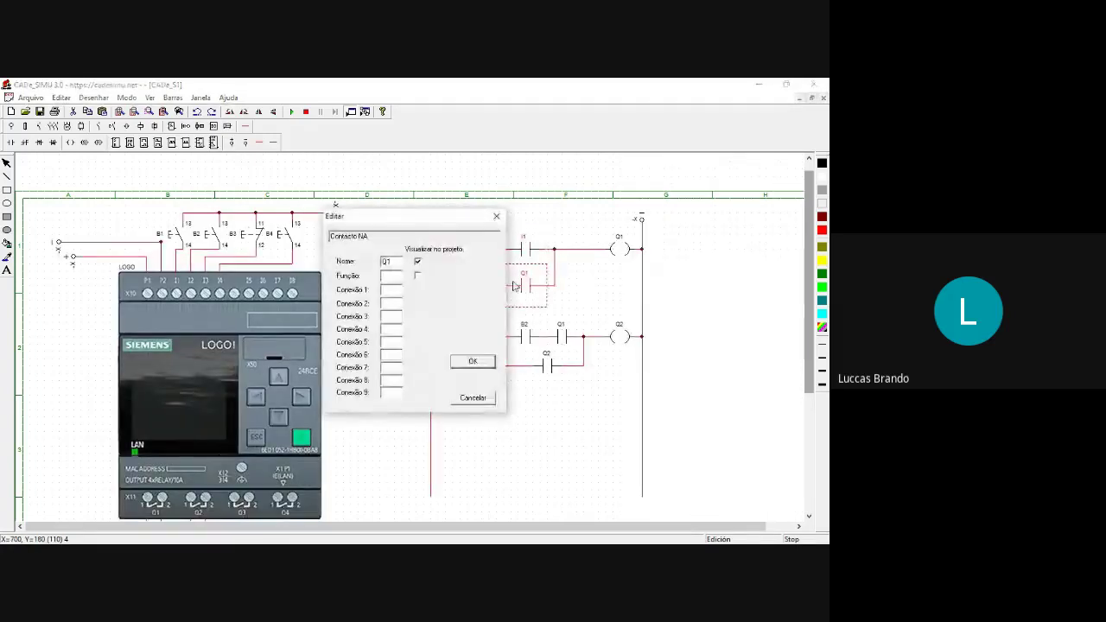
pyautogui.press('Return')
# Rename the second rung's contacts B4 and B2 to I4 and I2.
pyautogui.click(463, 334)
pyautogui.doubleClick(463, 333)
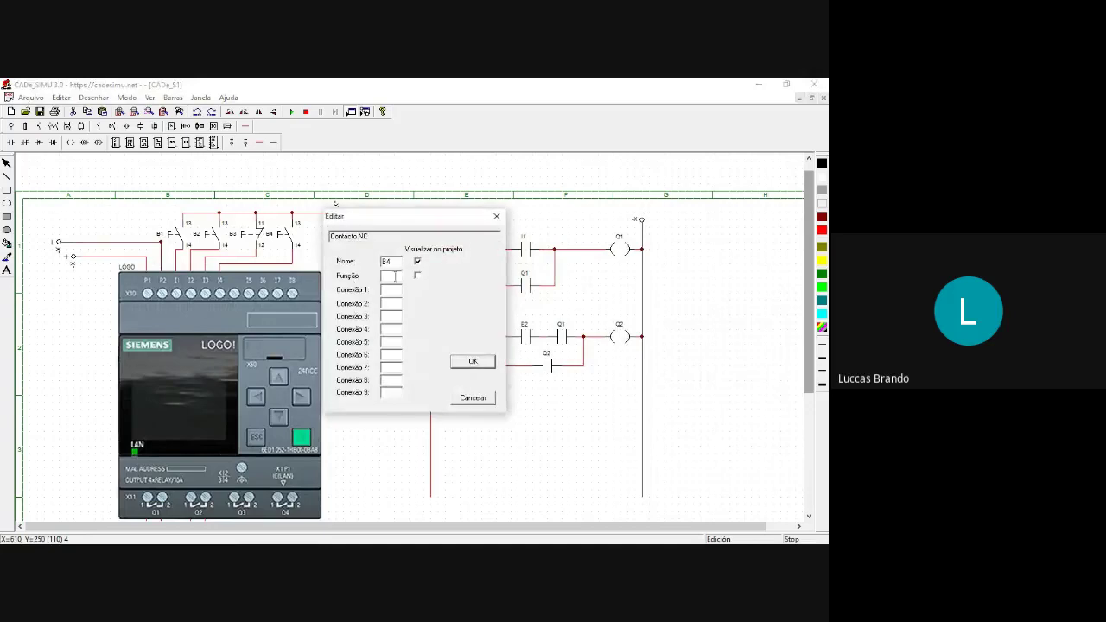
pyautogui.press('BackSpace')
pyautogui.write('I4')
pyautogui.click(465, 363)
pyautogui.click(525, 328)
pyautogui.doubleClick(524, 328)
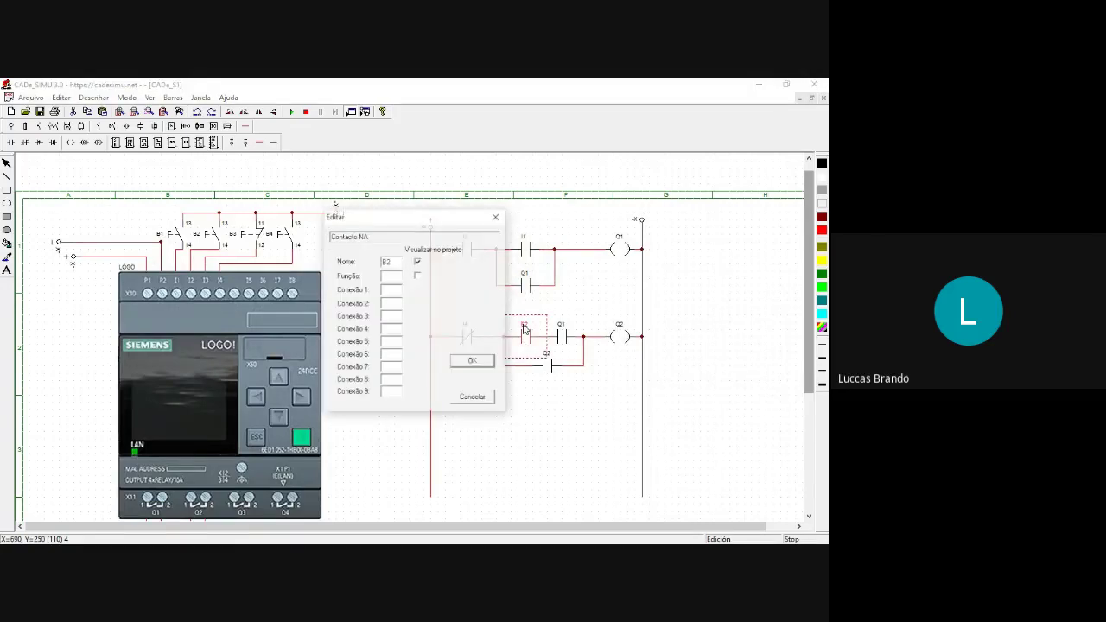
pyautogui.press('BackSpace')
pyautogui.write('I2')
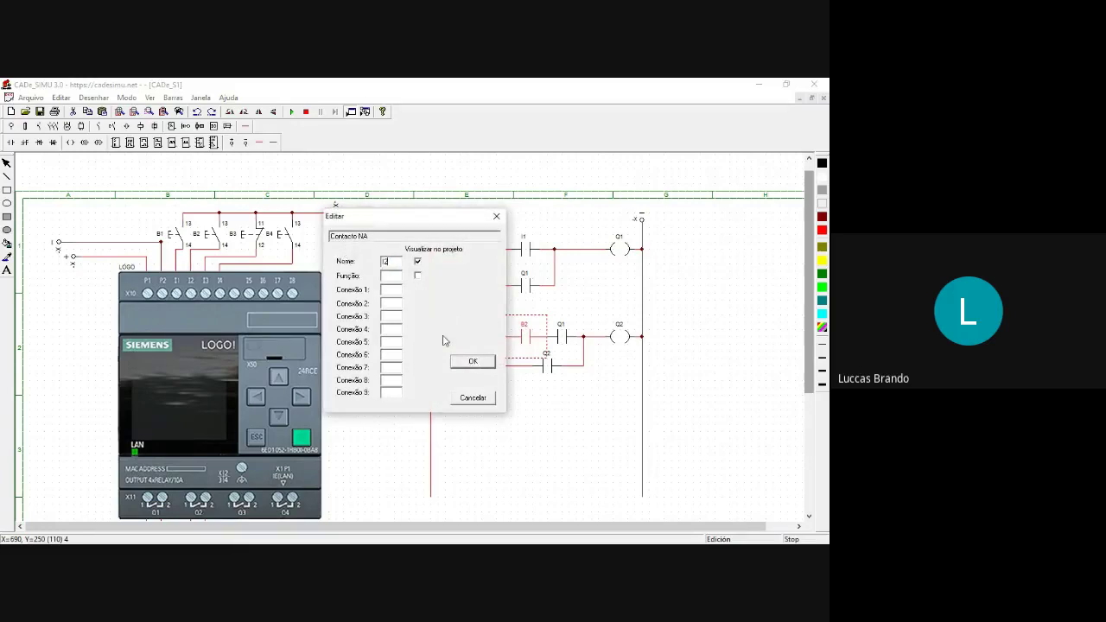
pyautogui.click(472, 361)
pyautogui.click(716, 277)
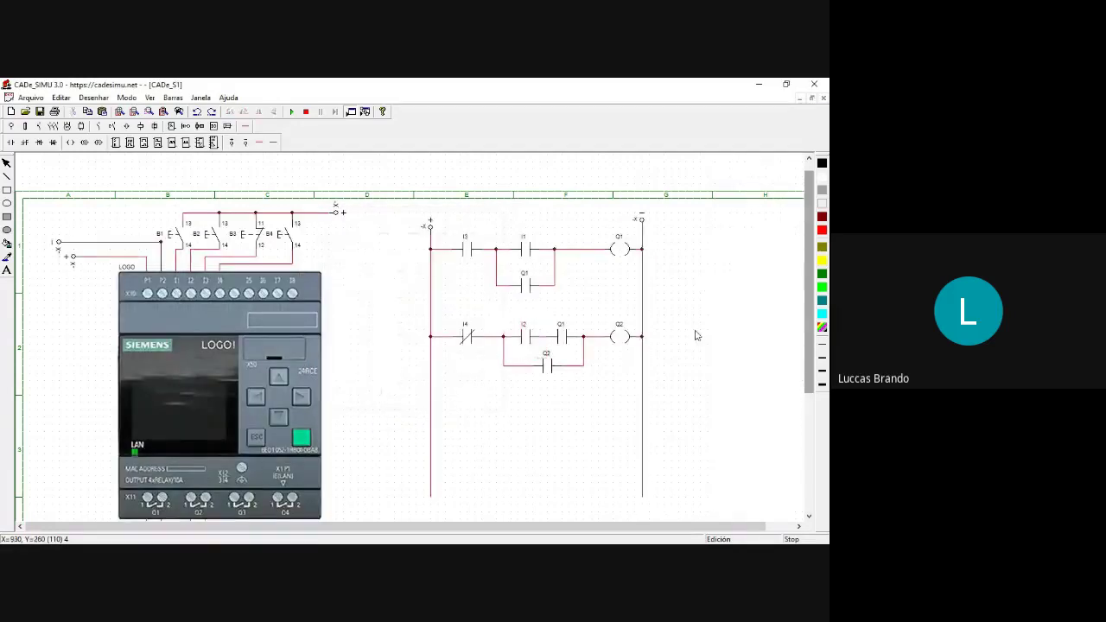
# Run the simulation with the contacts named after the inputs, actuate B3, and stop the simulation.
pyautogui.click(294, 113)
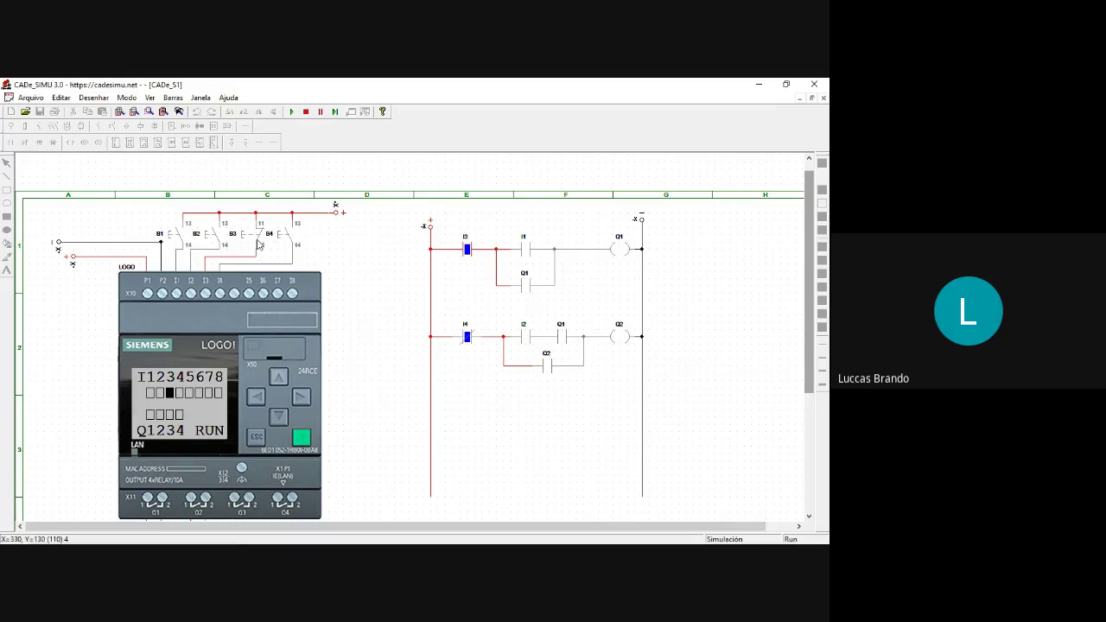
pyautogui.click(259, 242)
pyautogui.click(306, 112)
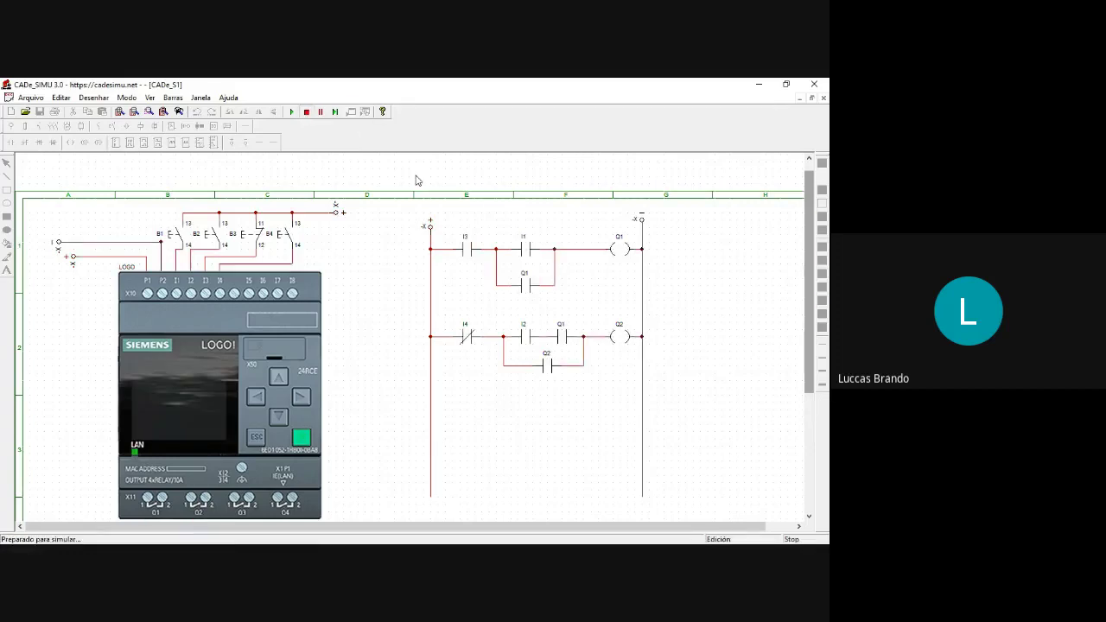
# Replace the normally open contact I3 in the first rung with a normally closed contact named I3.
pyautogui.click(470, 252)
pyautogui.press('Delete')
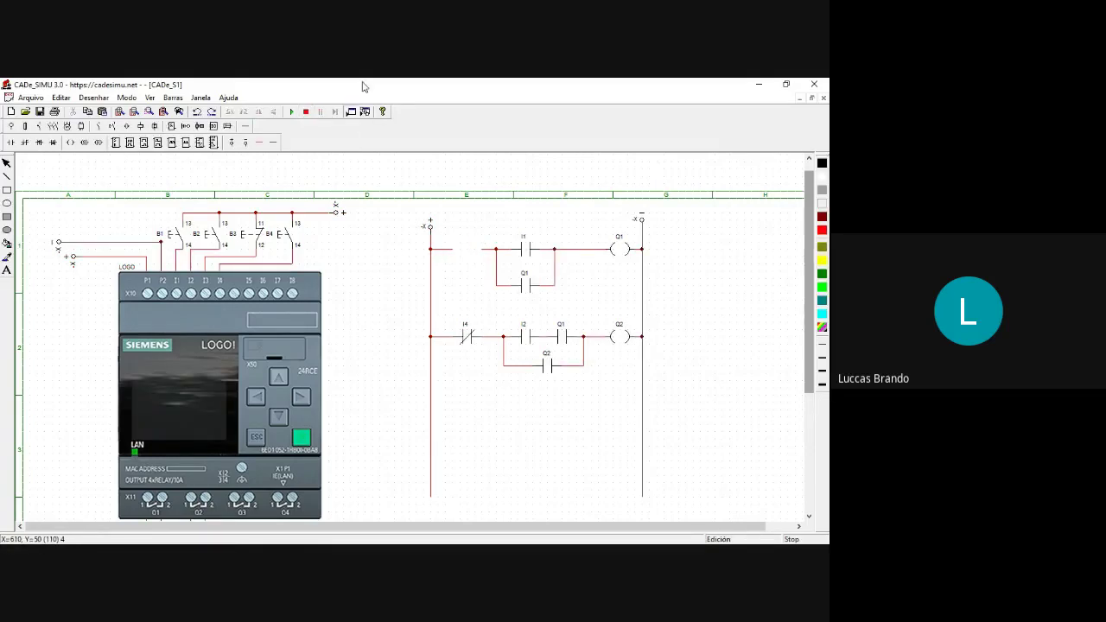
pyautogui.click(25, 141)
pyautogui.doubleClick(469, 247)
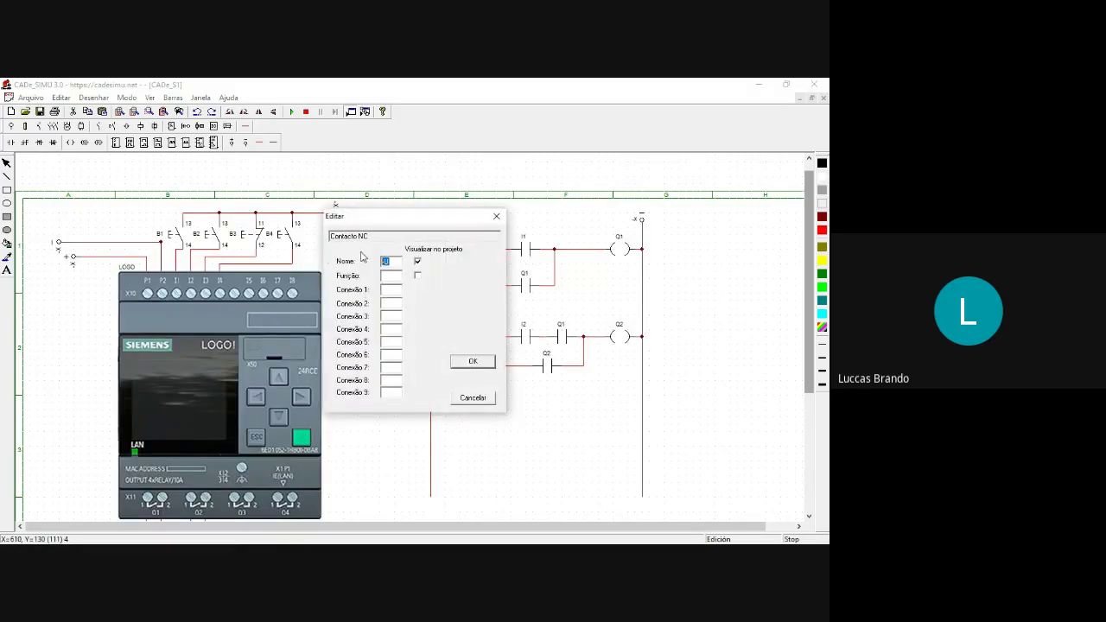
pyautogui.write('I3')
pyautogui.press('Return')
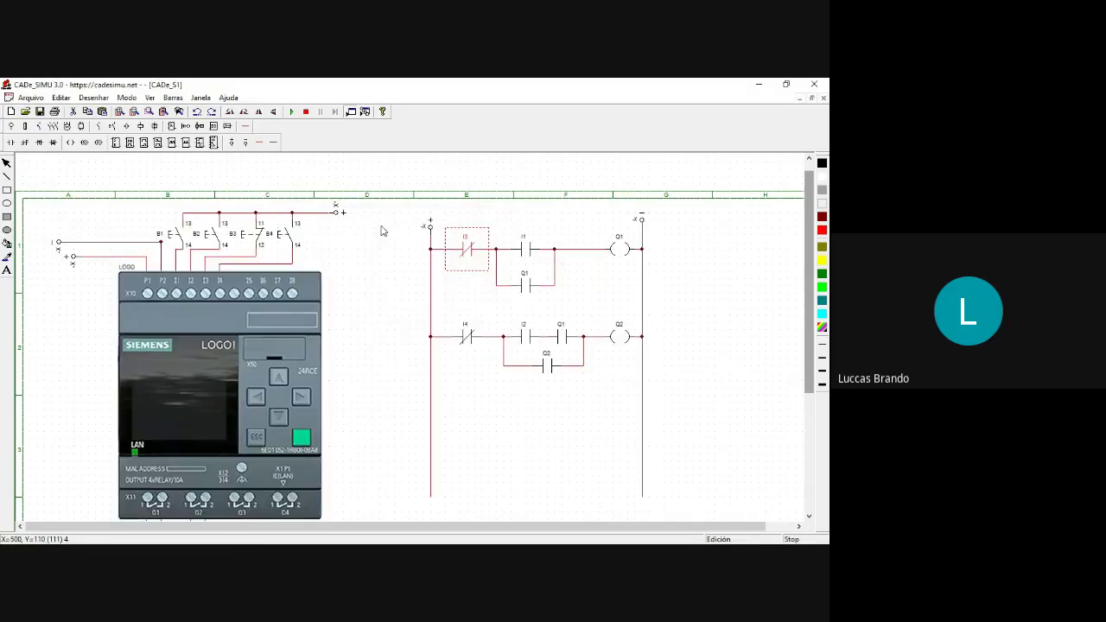
# Run the simulation with the normally closed I3 contact, actuate pushbutton B1 repeatedly, and stop the simulation.
pyautogui.click(292, 113)
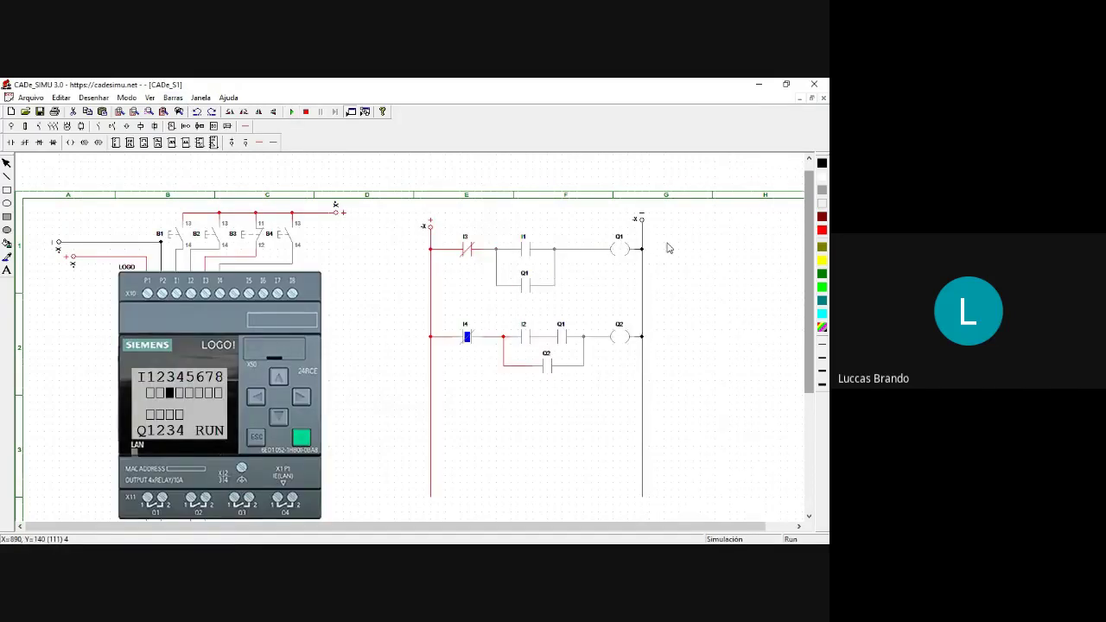
pyautogui.click(171, 394)
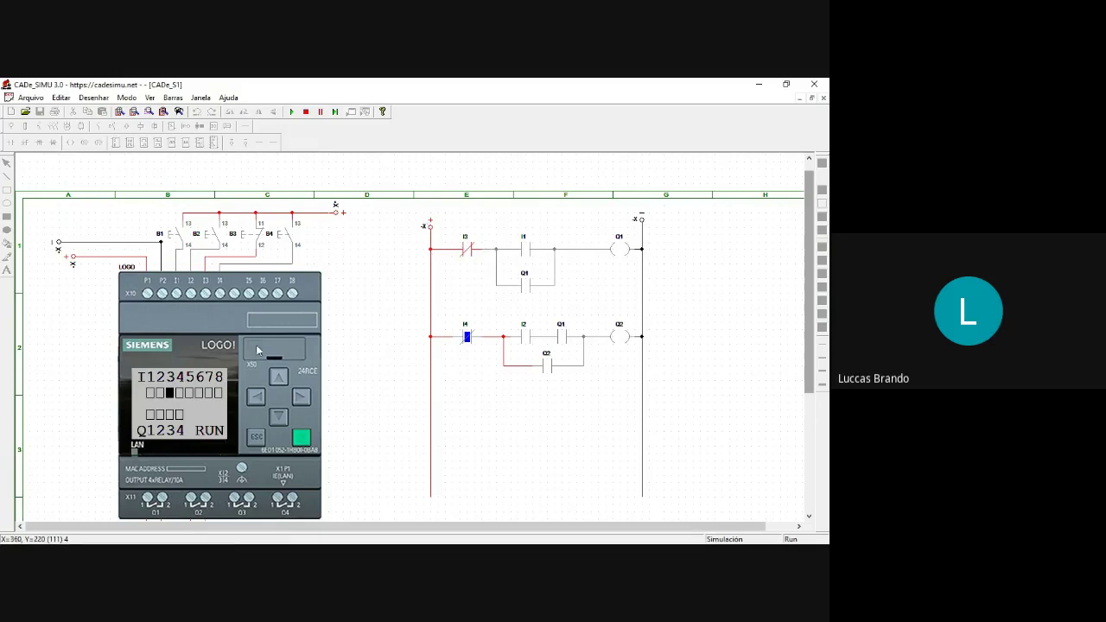
pyautogui.click(172, 236)
pyautogui.click(172, 238)
pyautogui.click(171, 240)
pyautogui.click(306, 112)
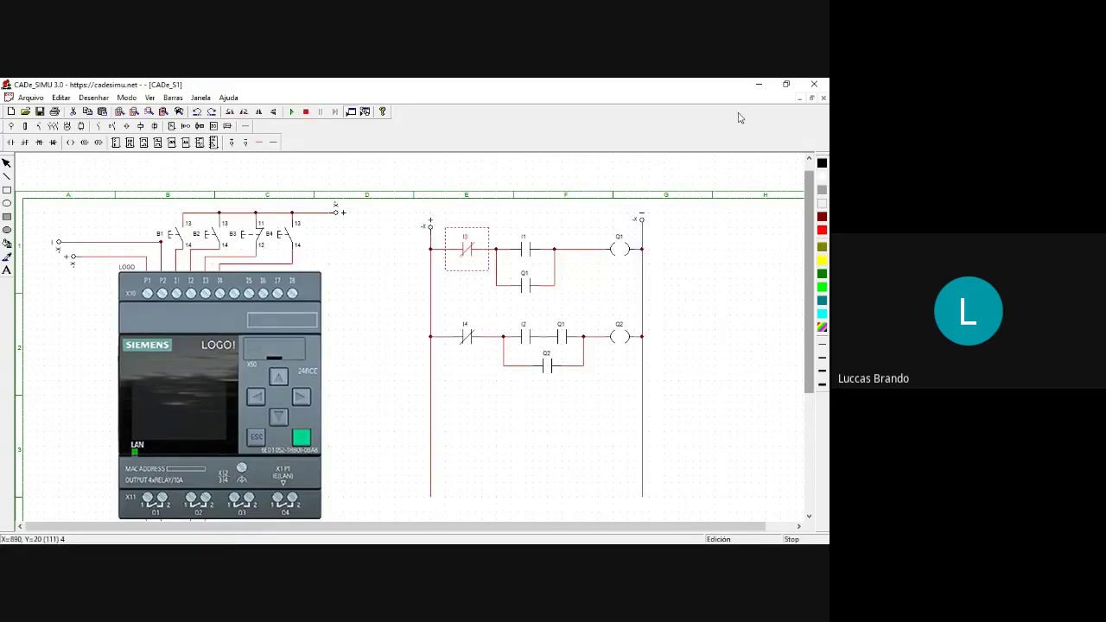
# Replace the normally closed contact I3 in the first rung with a normally open contact named I3.
pyautogui.press('Delete')
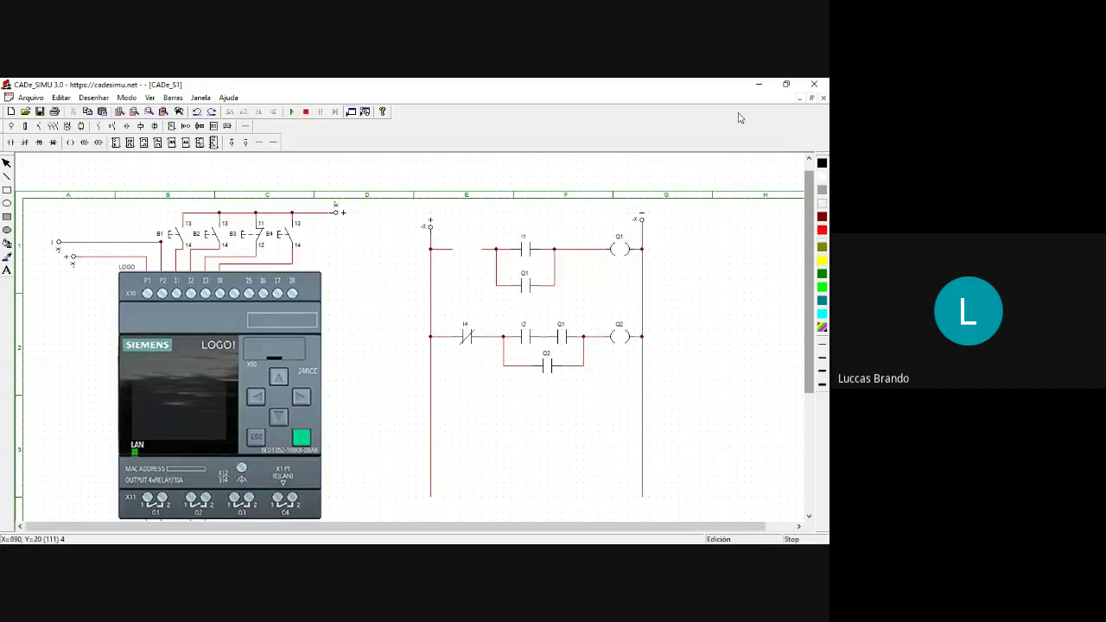
pyautogui.click(25, 141)
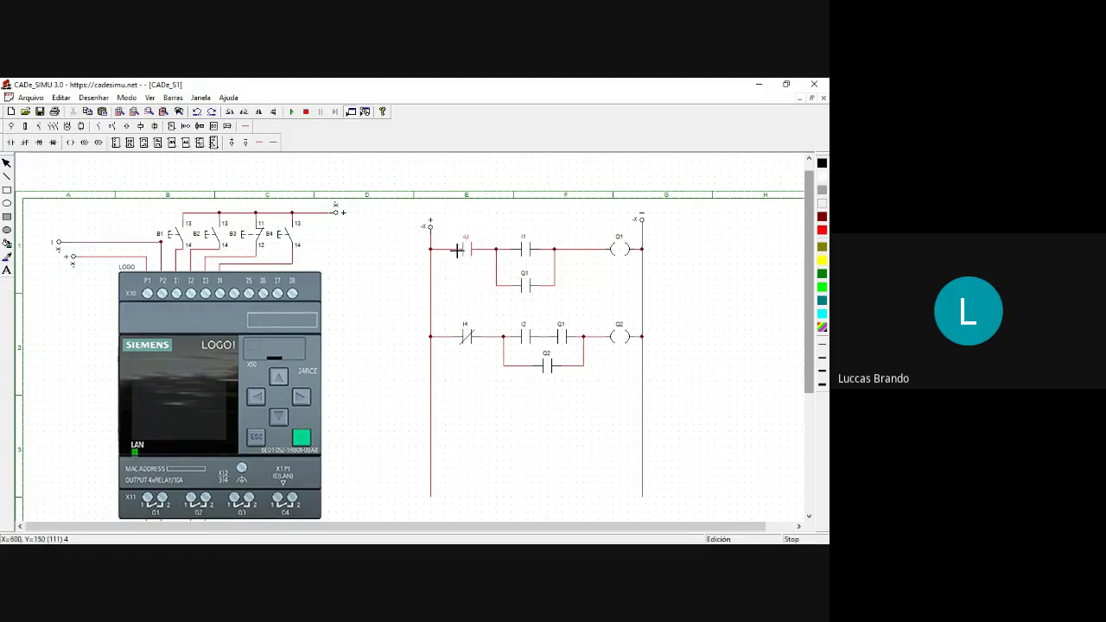
pyautogui.click(466, 246)
pyautogui.doubleClick(466, 246)
pyautogui.press('BackSpace')
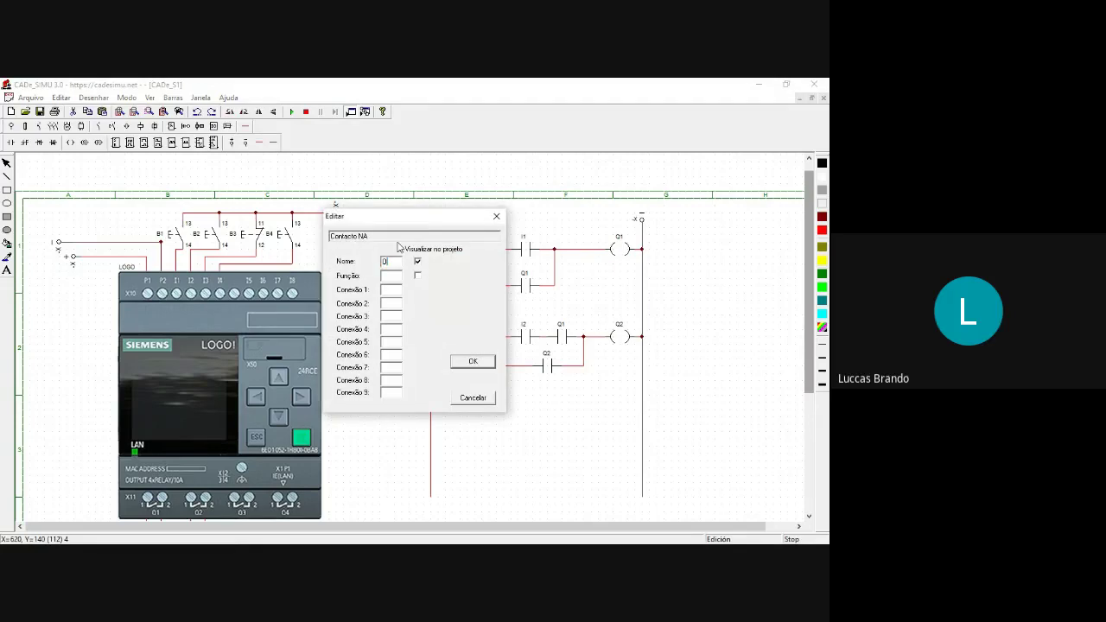
pyautogui.write('I3')
pyautogui.press('Return')
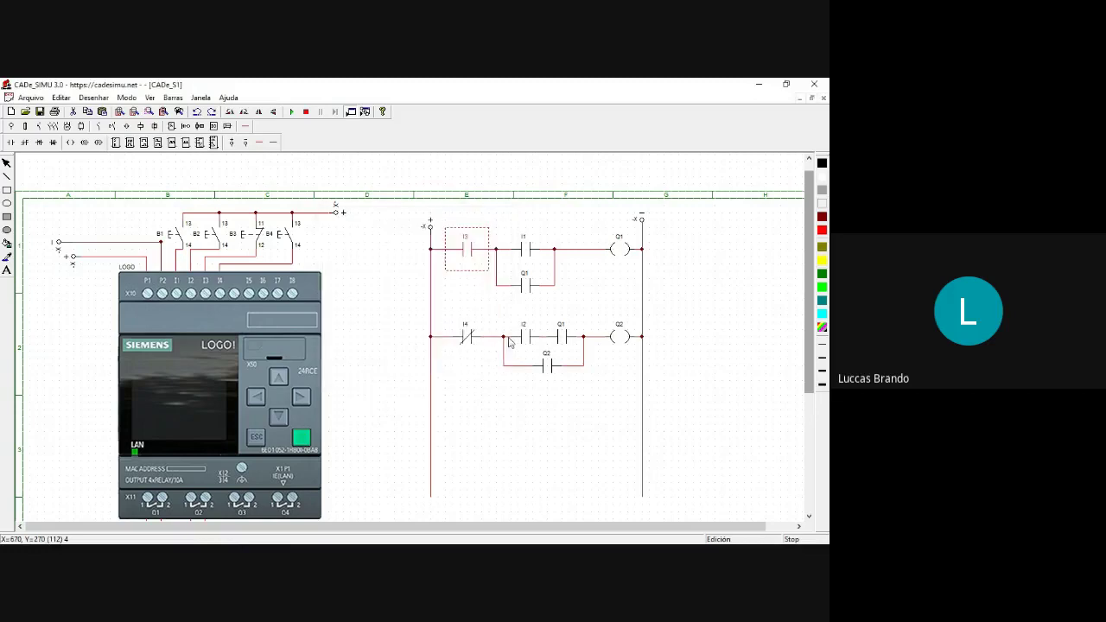
# Run the simulation with the normally open I3 contact, actuate B1 and then B3 several times, and stop the simulation.
pyautogui.click(291, 111)
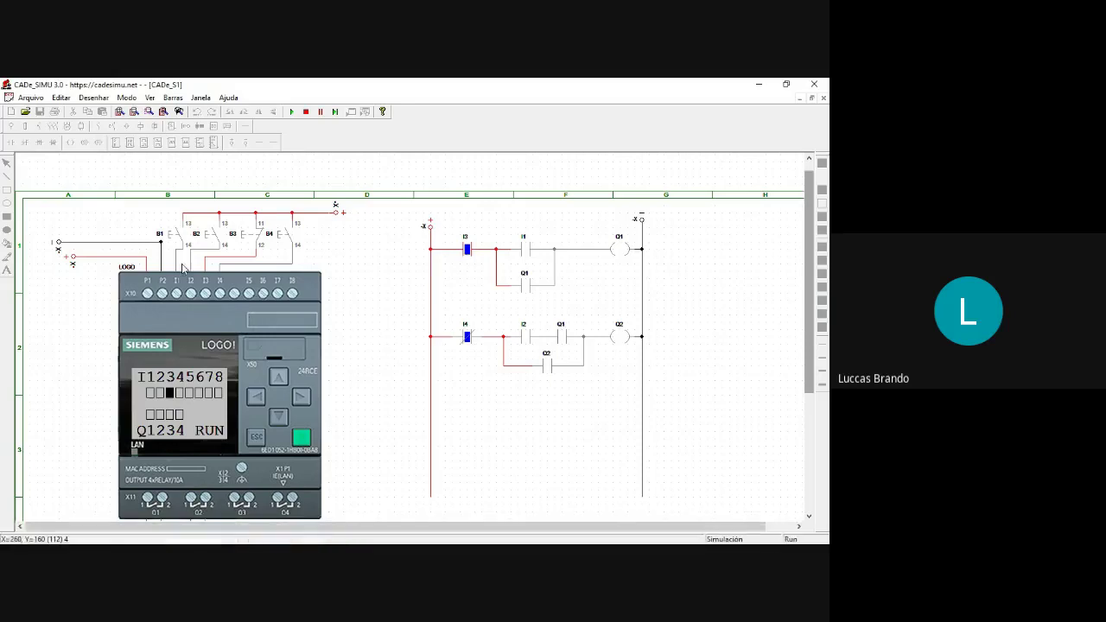
pyautogui.click(174, 237)
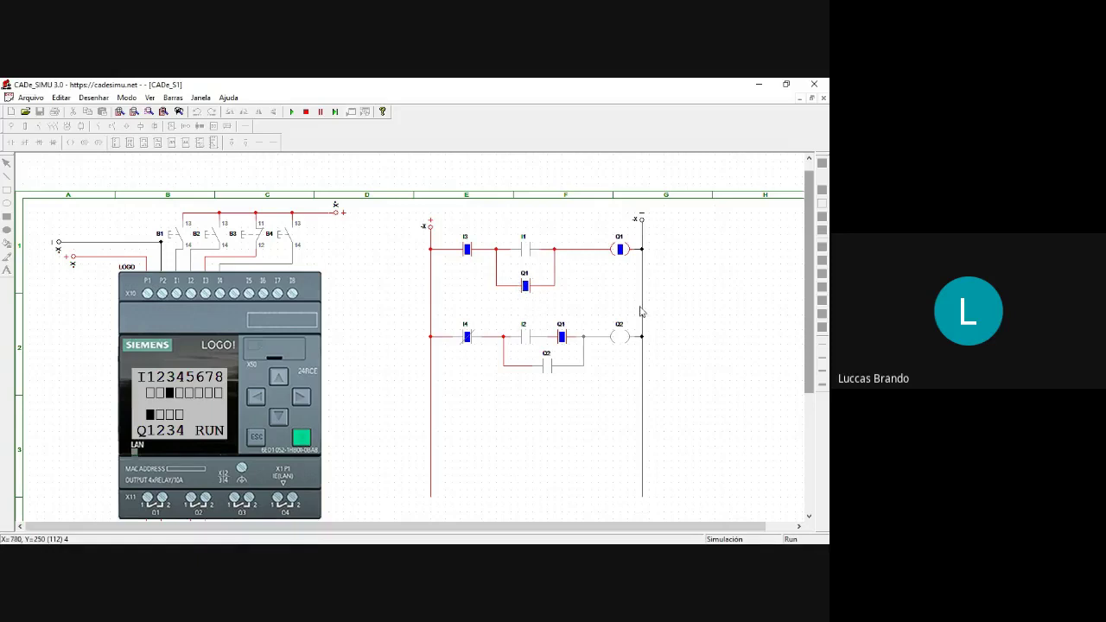
pyautogui.click(244, 240)
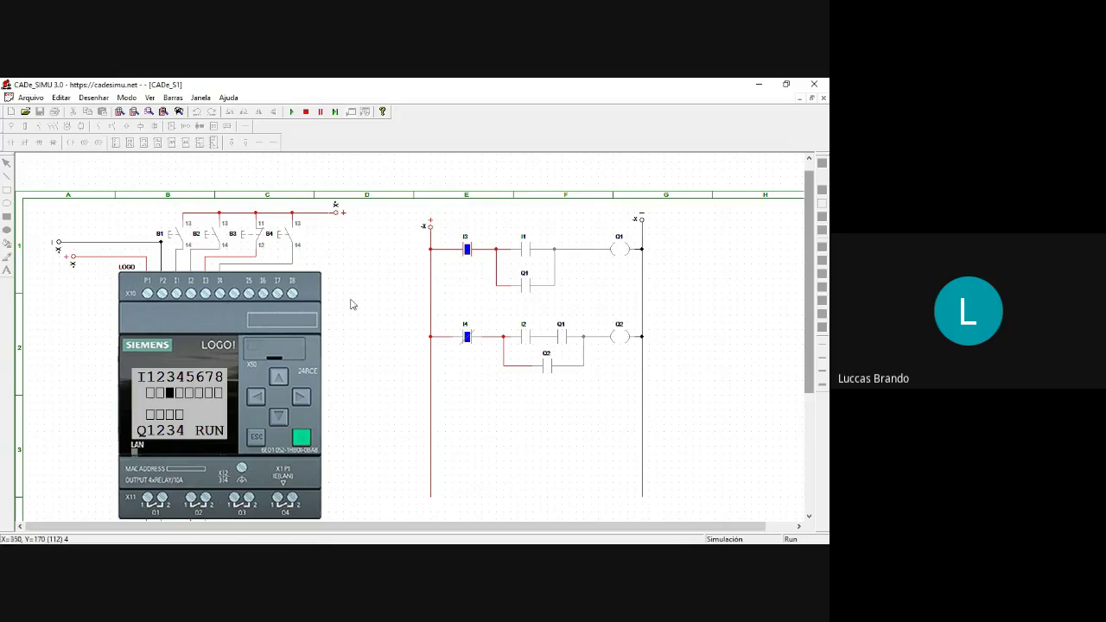
pyautogui.click(169, 392)
pyautogui.click(257, 242)
pyautogui.click(257, 242)
pyautogui.click(257, 242)
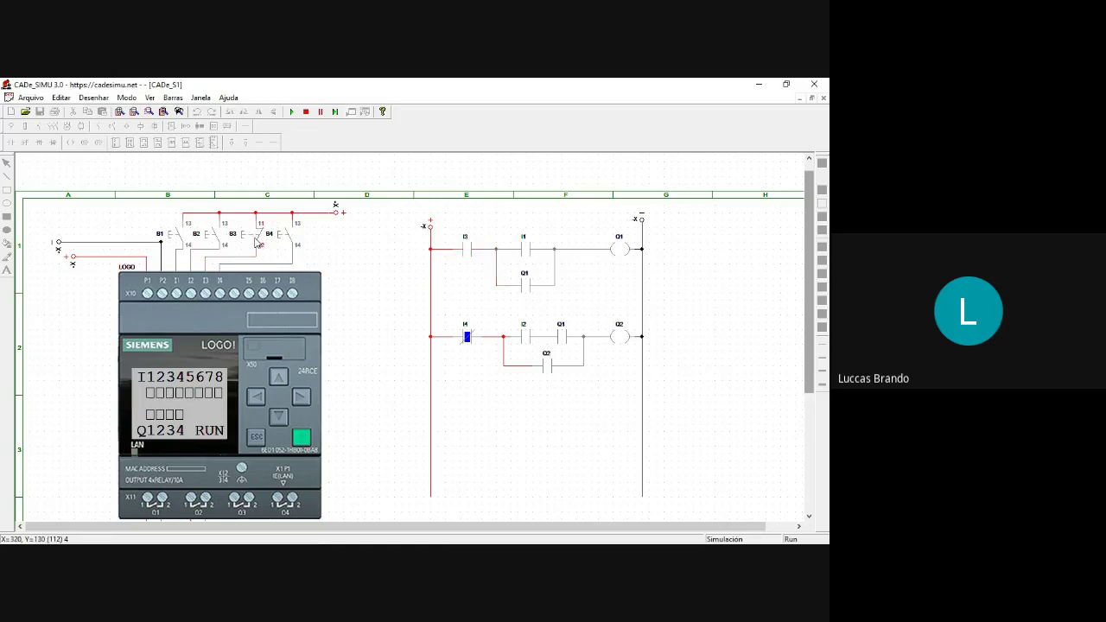
pyautogui.click(257, 242)
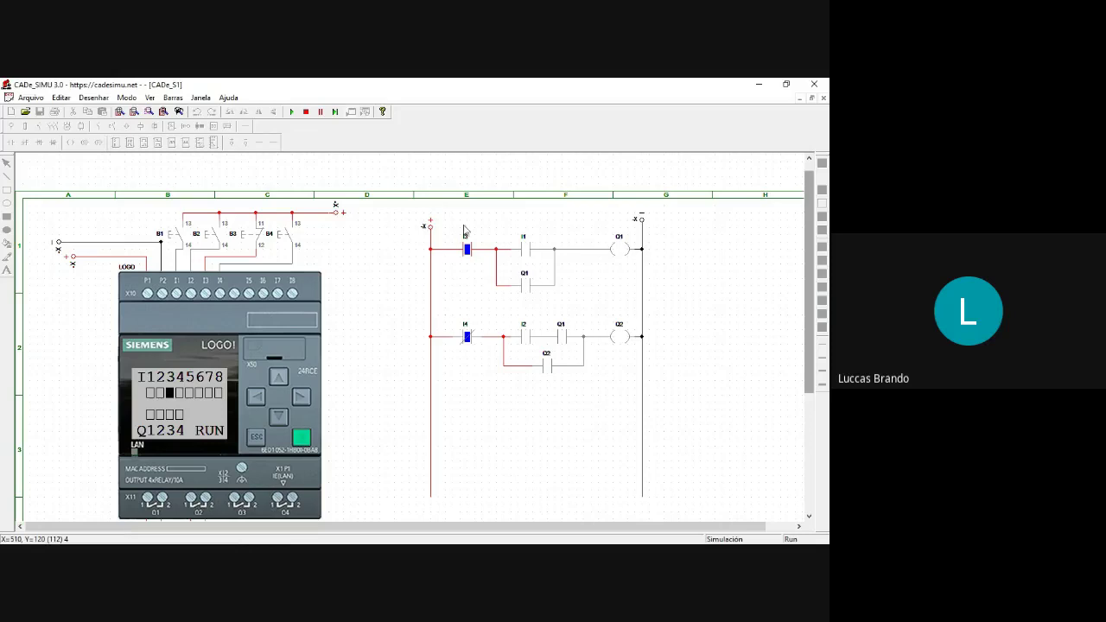
pyautogui.click(306, 112)
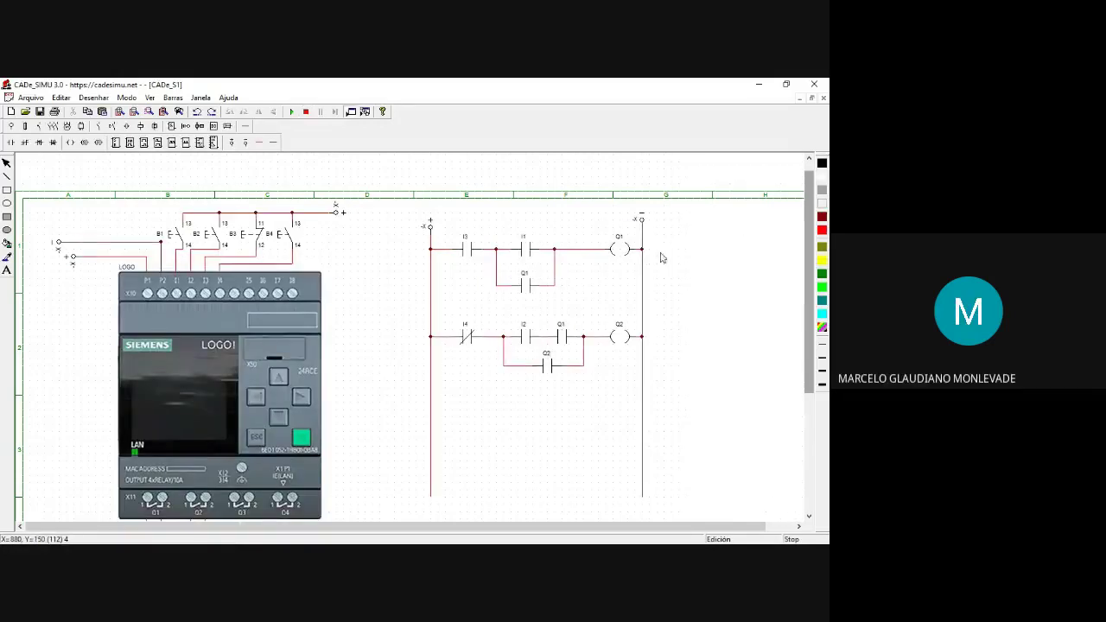
# Switch to the Google Meet window, close the meeting chat, and return to CADe_SIMU.
pyautogui.hotkey('alt', 'Tab')
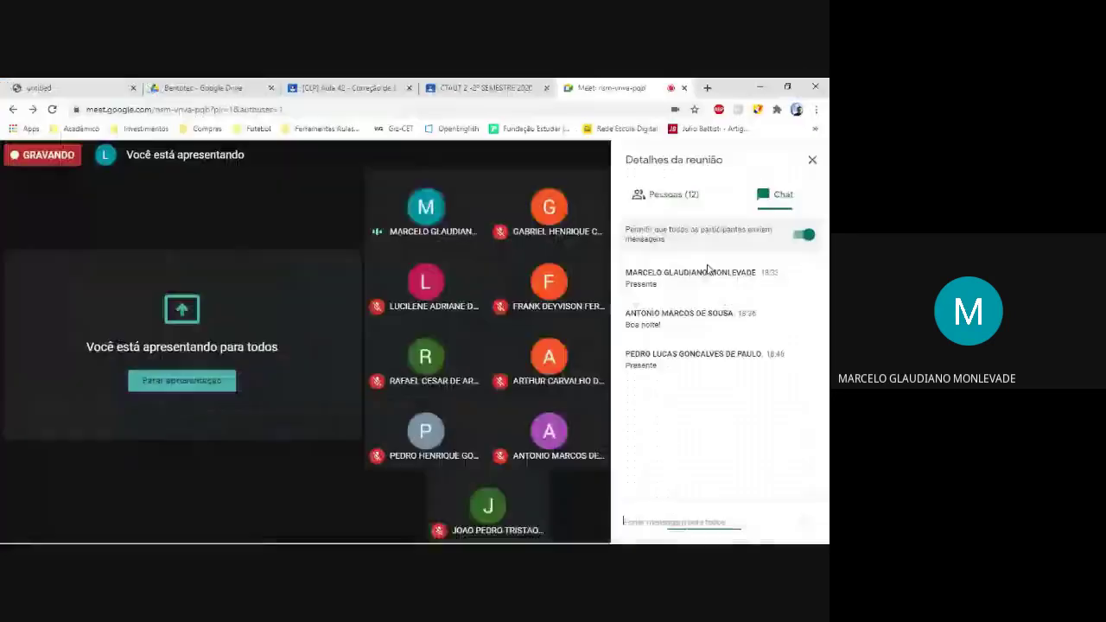
pyautogui.click(812, 161)
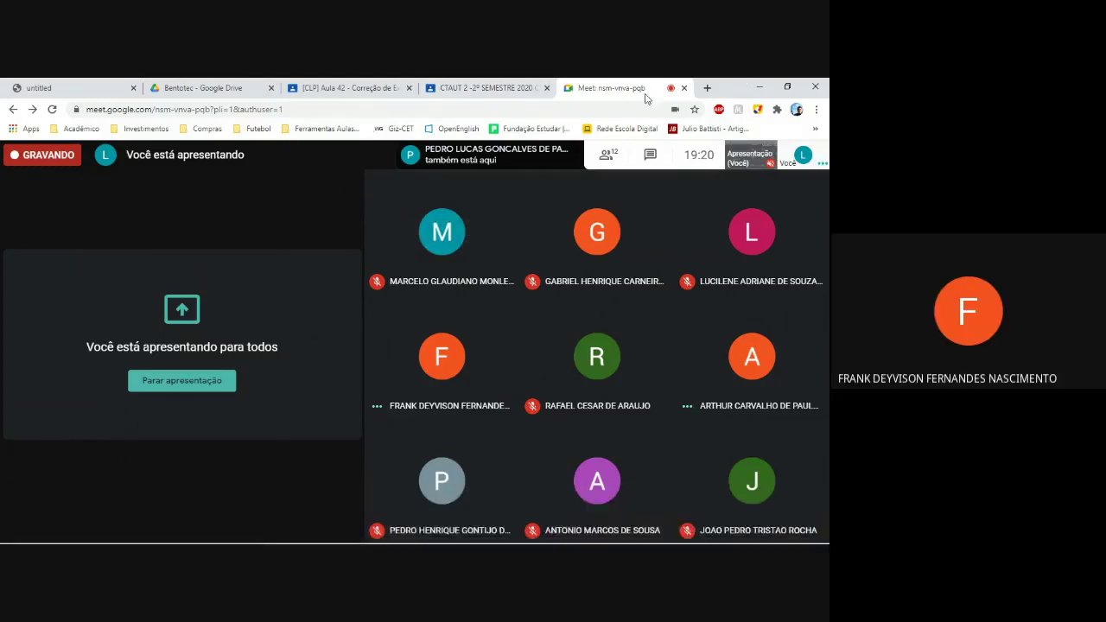
pyautogui.hotkey('alt', 'Tab')
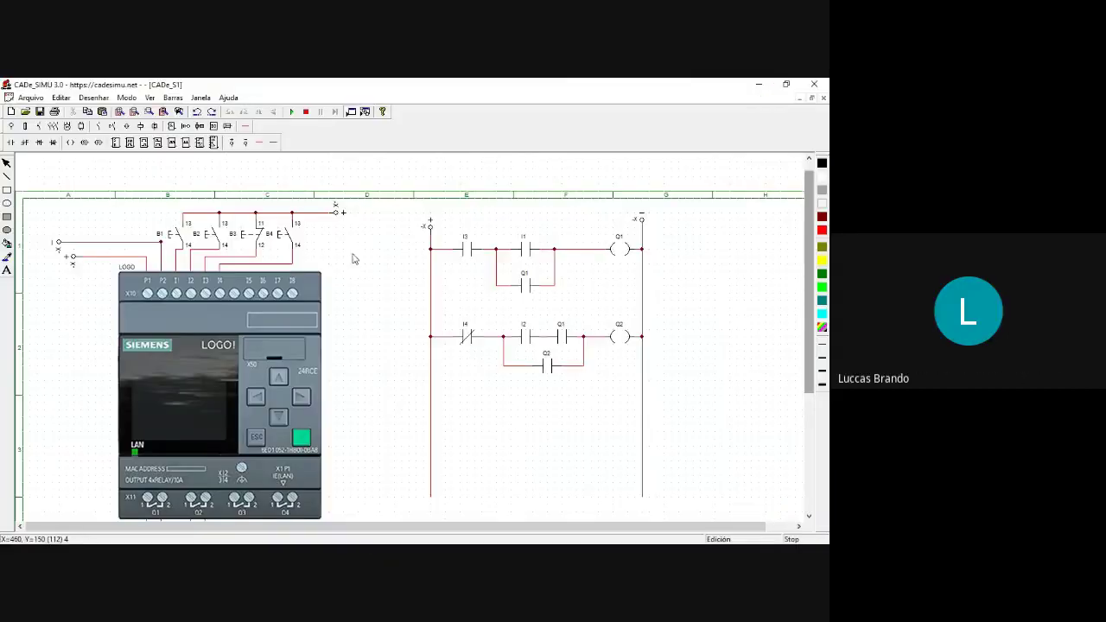
# Save the drawing in Área de Trabalho under the name CADeSIMU-Lista2-Ex1.
pyautogui.click(30, 97)
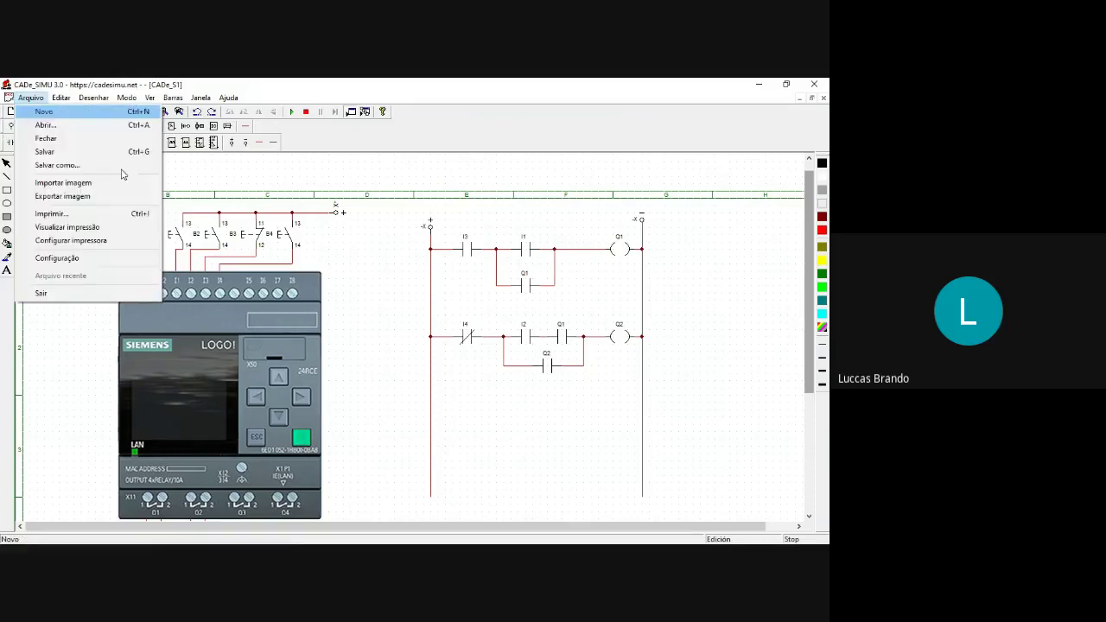
pyautogui.click(86, 183)
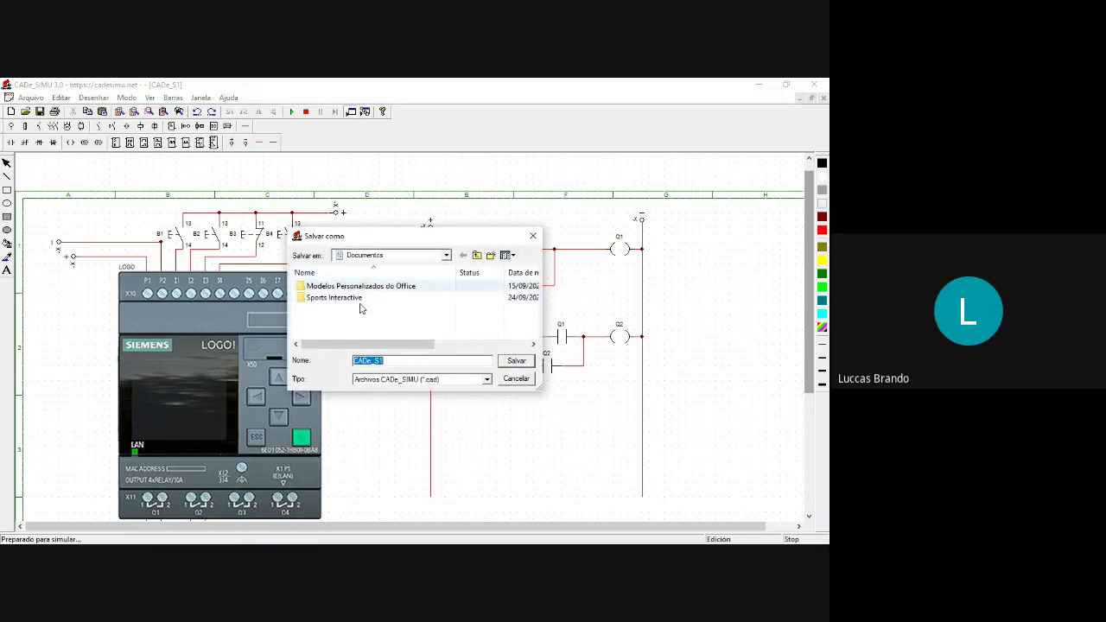
pyautogui.click(448, 257)
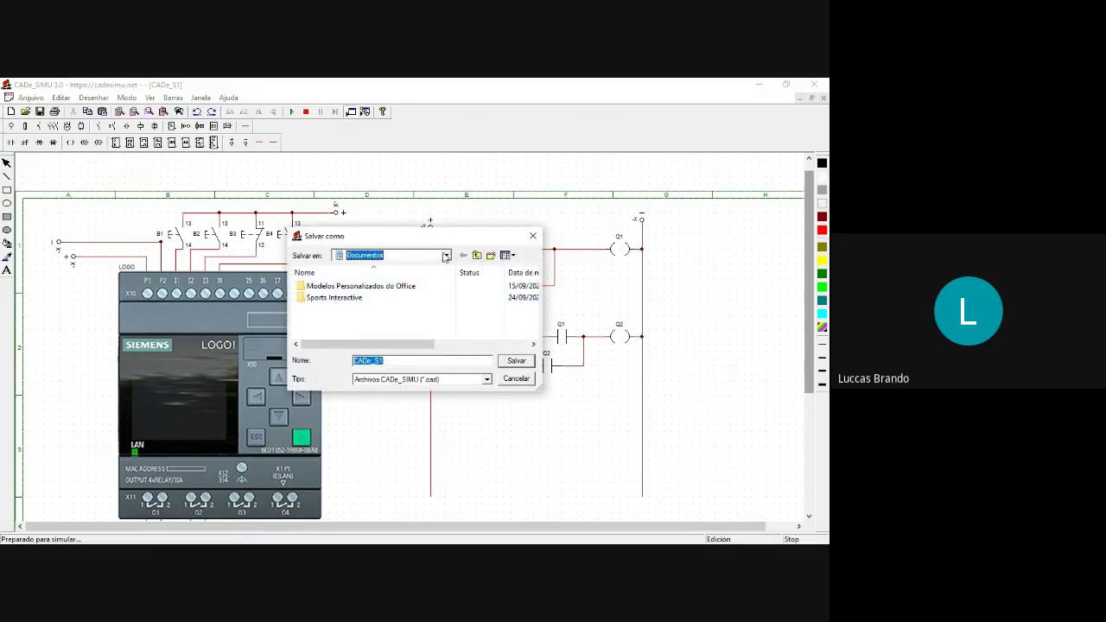
pyautogui.scroll(3, 388, 317)
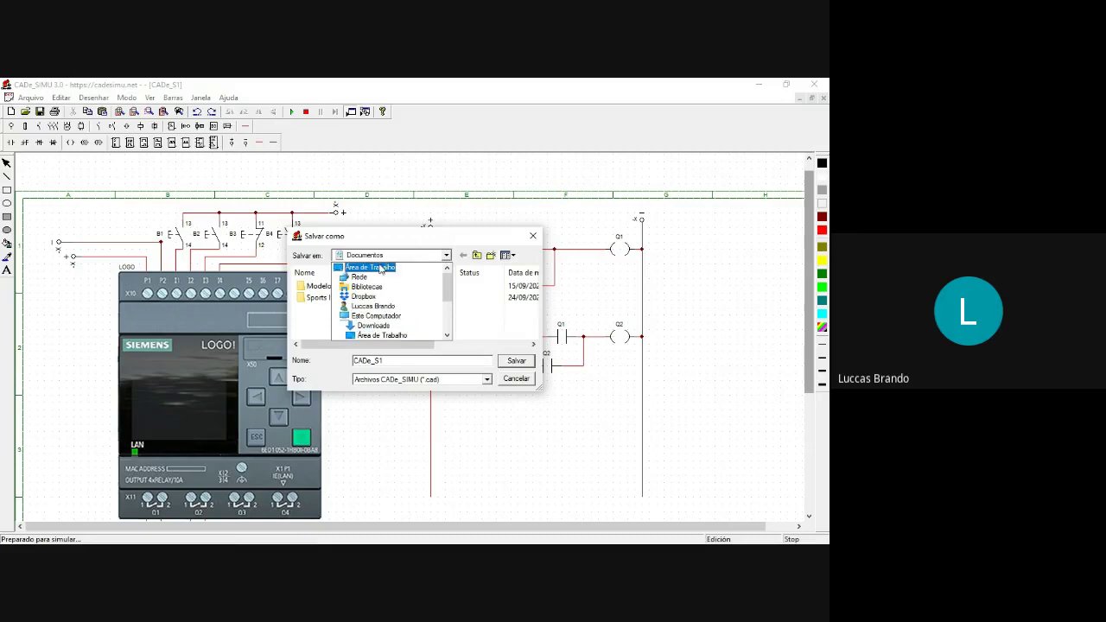
pyautogui.click(380, 269)
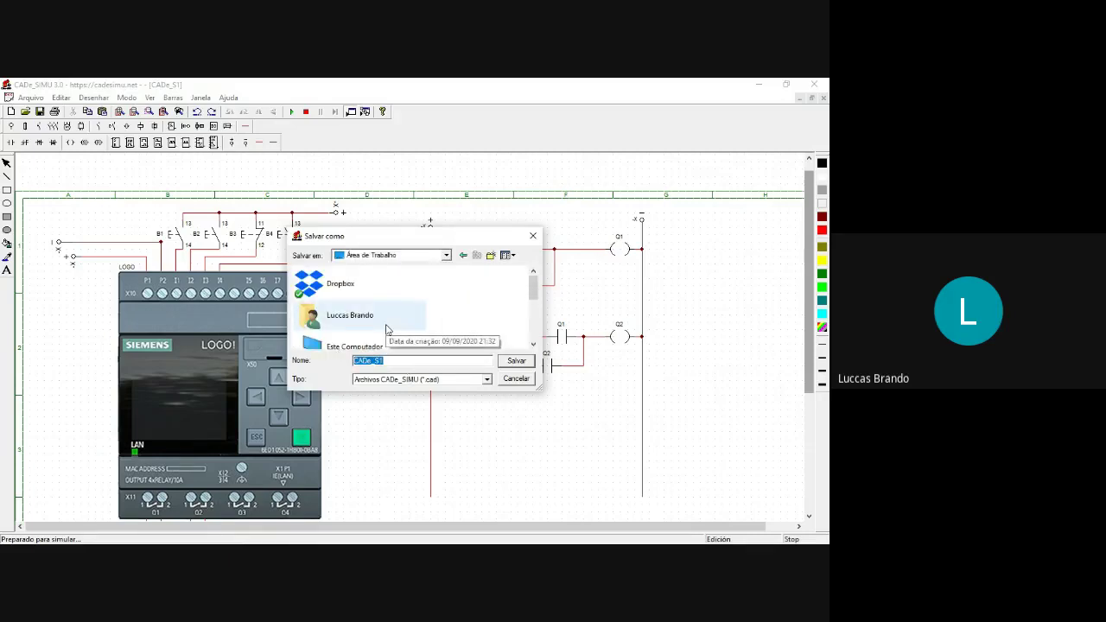
pyautogui.write('CA')
pyautogui.press('Return')
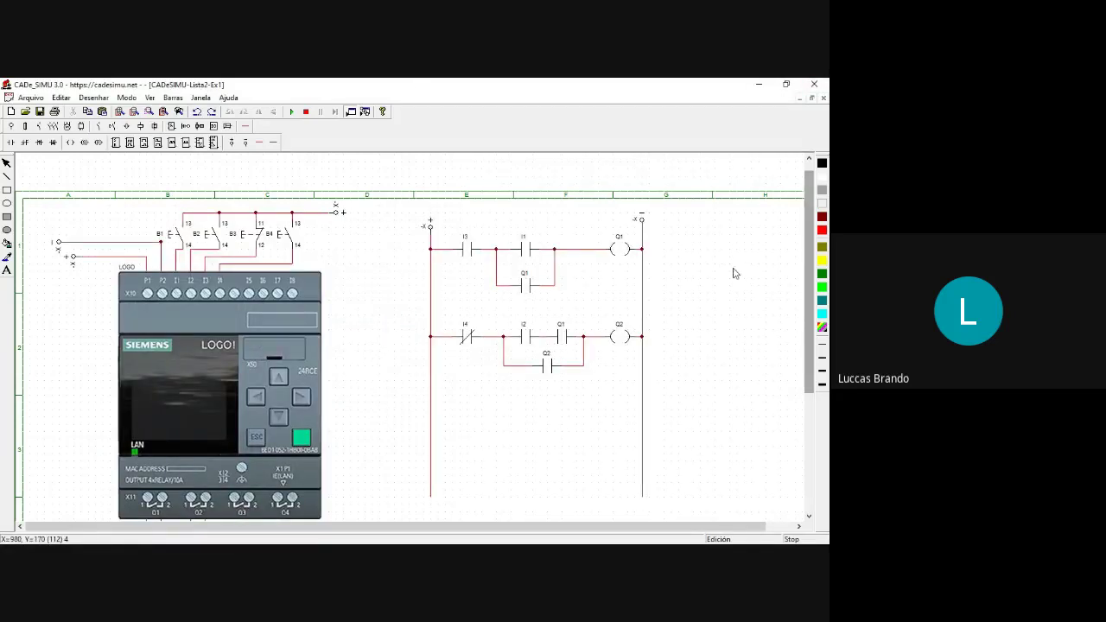
# Switch to the PowerPoint presentation Correção Lista 2 - Lógica Ladder and show the reservoir exercise on slide 4.
pyautogui.hotkey('alt', 'Tab')
pyautogui.hotkey('alt', 'Tab')
pyautogui.press('Tab')
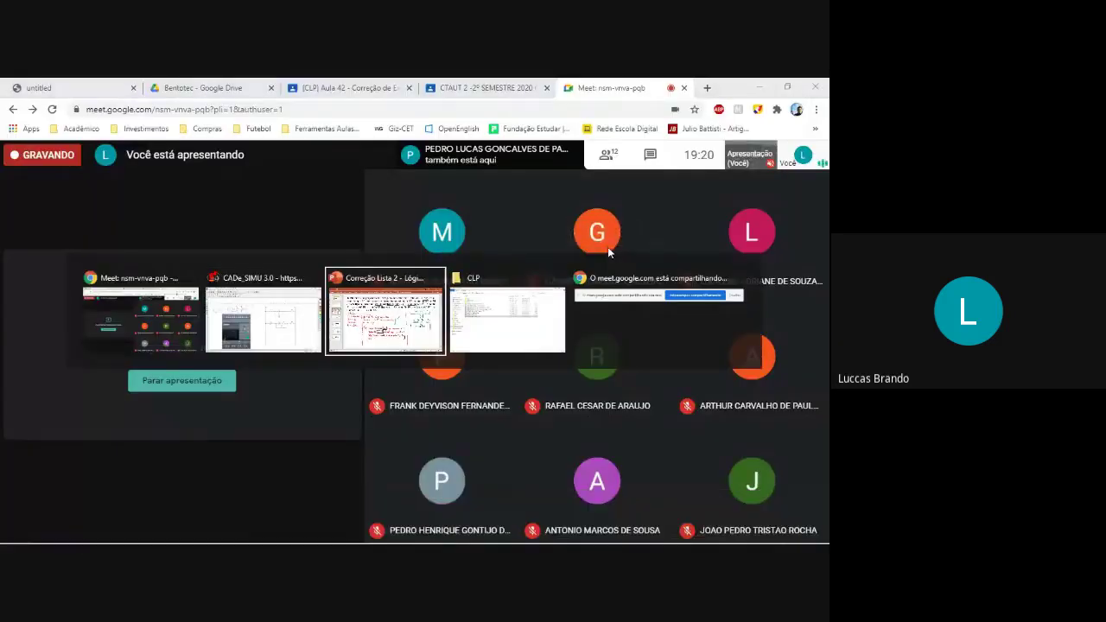
pyautogui.click(44, 304)
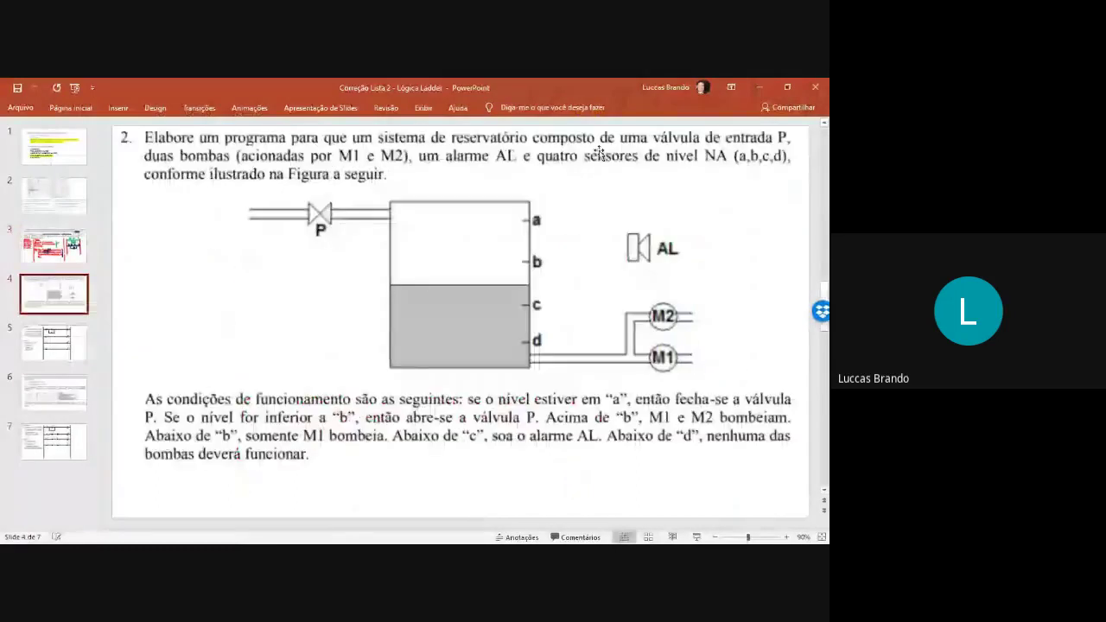
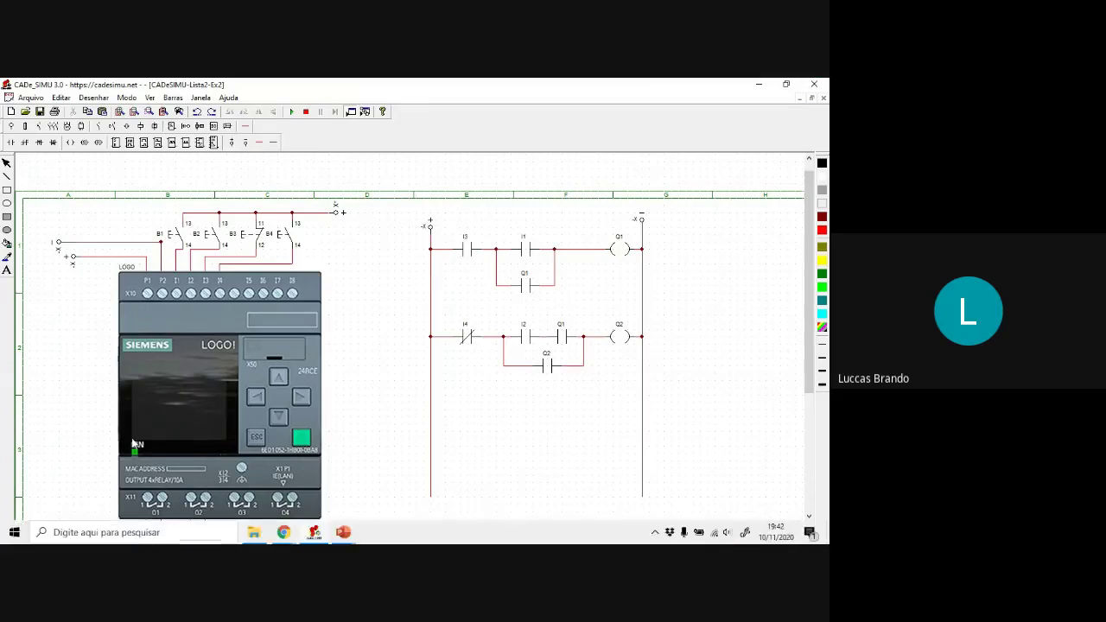
# Delete pushbutton B3 and place a normally open switch (Interruptor NA) in the free area between the input wiring and the ladder.
pyautogui.click(254, 248)
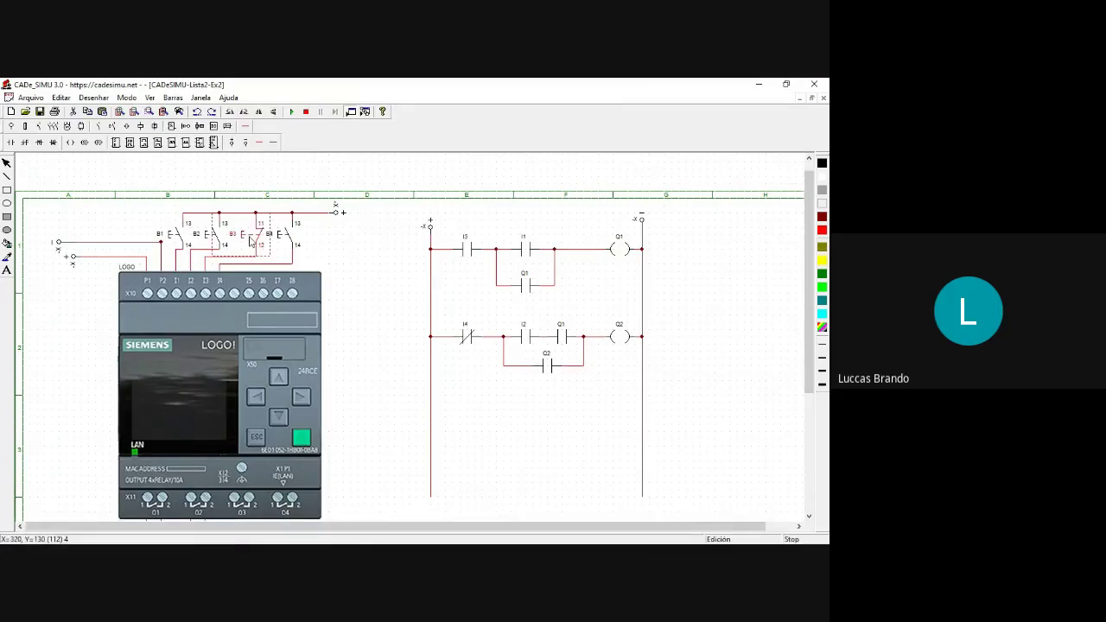
pyautogui.press('Delete')
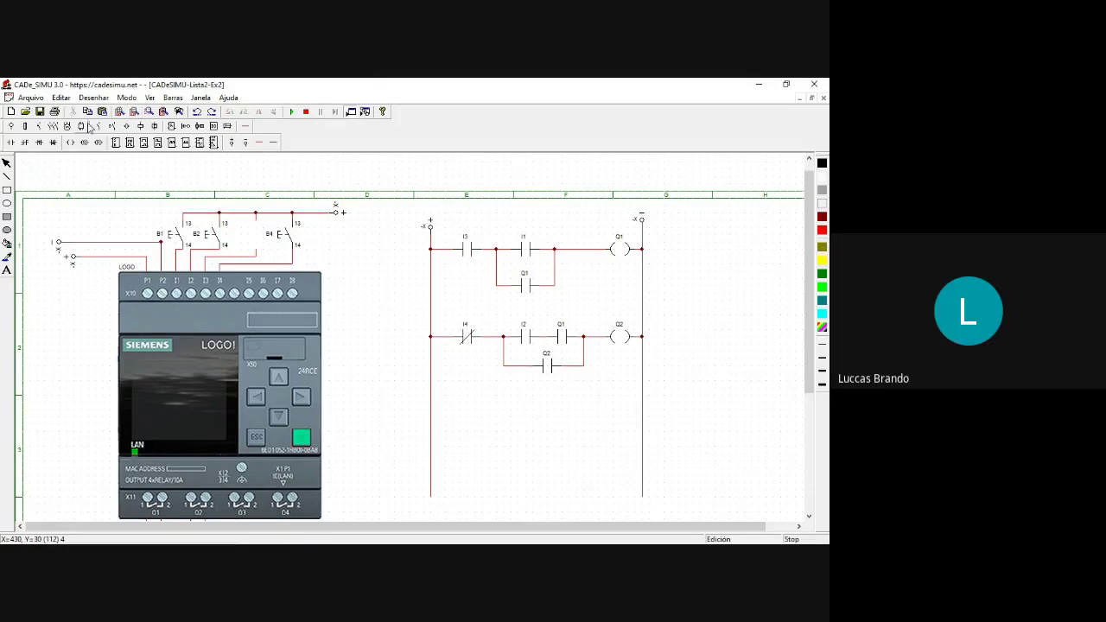
pyautogui.click(107, 128)
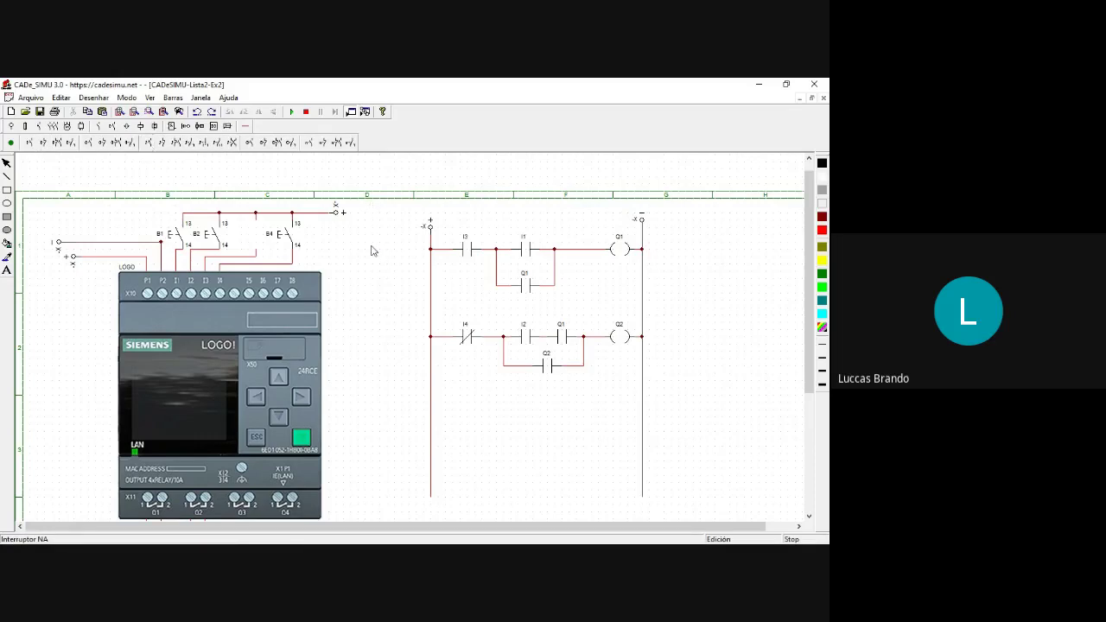
pyautogui.click(148, 143)
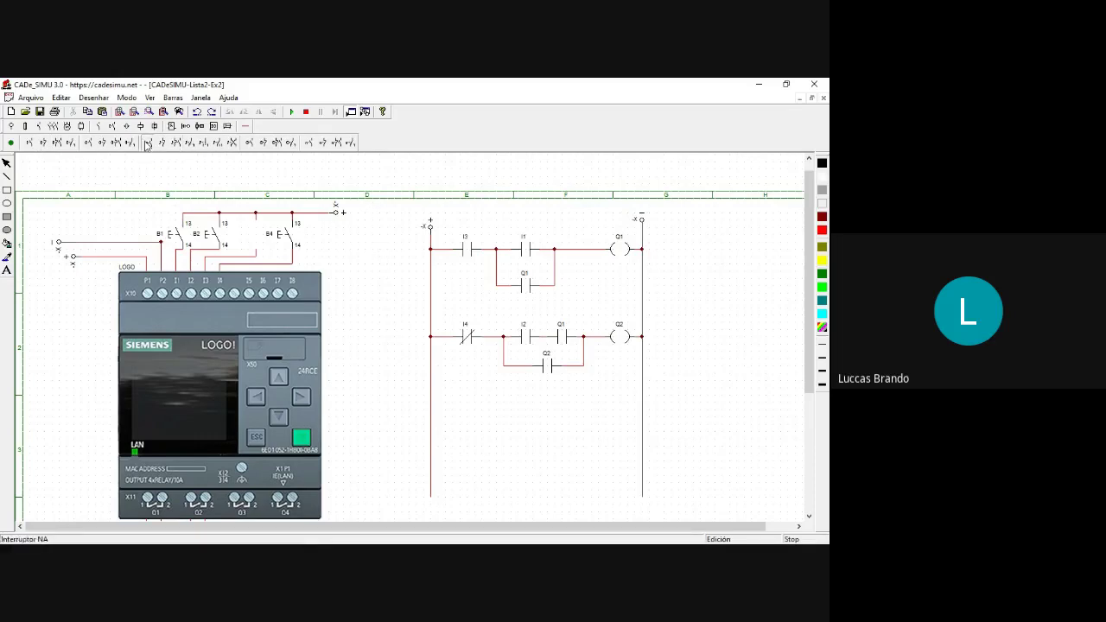
pyautogui.click(365, 245)
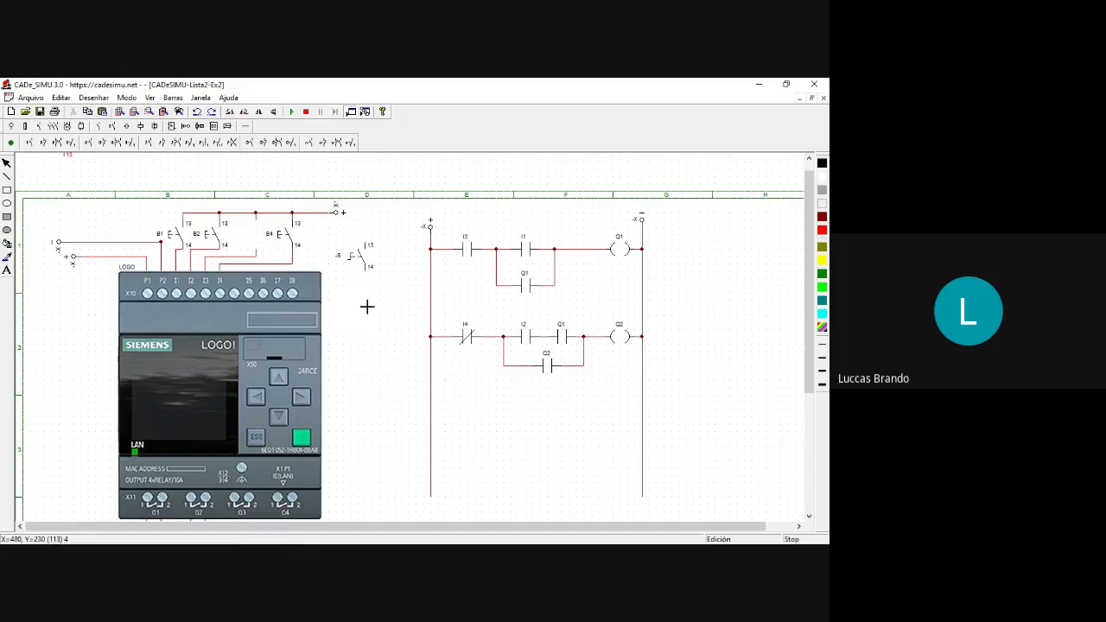
# Replace pushbutton B1 on input I1 with the new normally open switch.
pyautogui.click(179, 244)
pyautogui.press('Delete')
pyautogui.hotkey('ctrl', 'v')
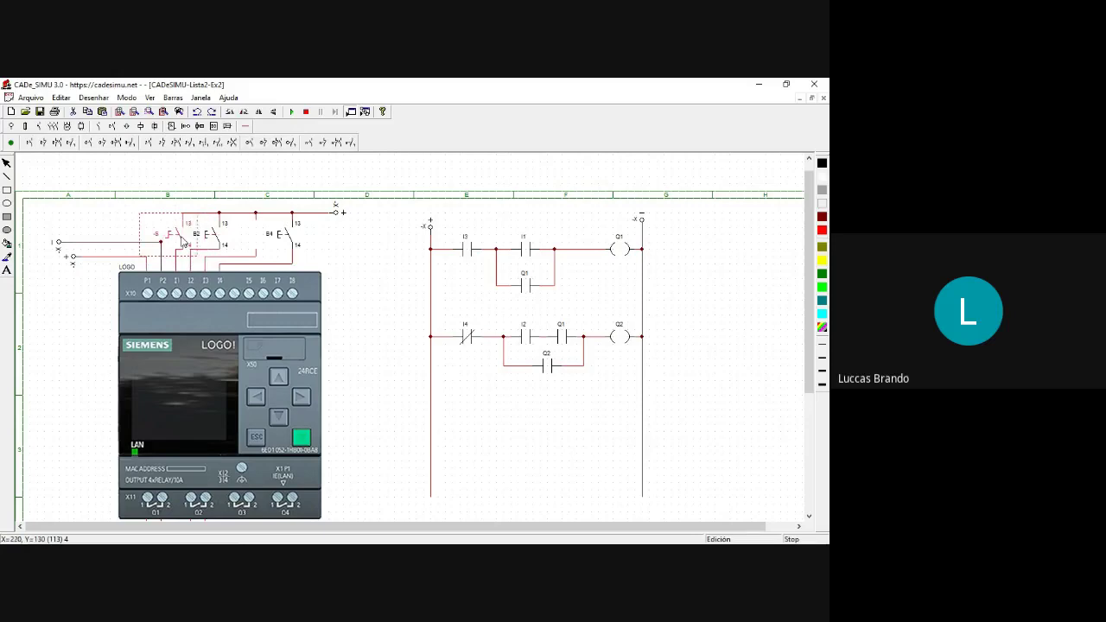
pyautogui.click(182, 240)
# Replace pushbuttons B2 and B4 with copies of the normally open switch and fill the empty B3 position with another copy.
pyautogui.click(210, 244)
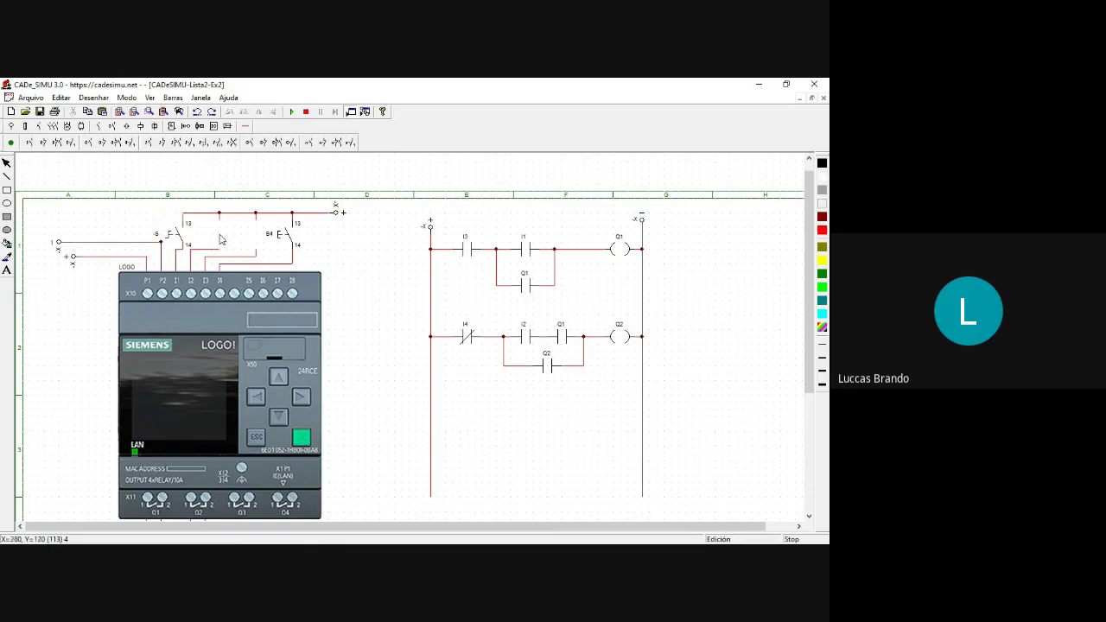
pyautogui.moveTo(210, 243)
pyautogui.mouseDown()
pyautogui.moveTo(290, 243)
pyautogui.moveTo(179, 233)
pyautogui.moveTo(215, 243)
pyautogui.mouseUp()
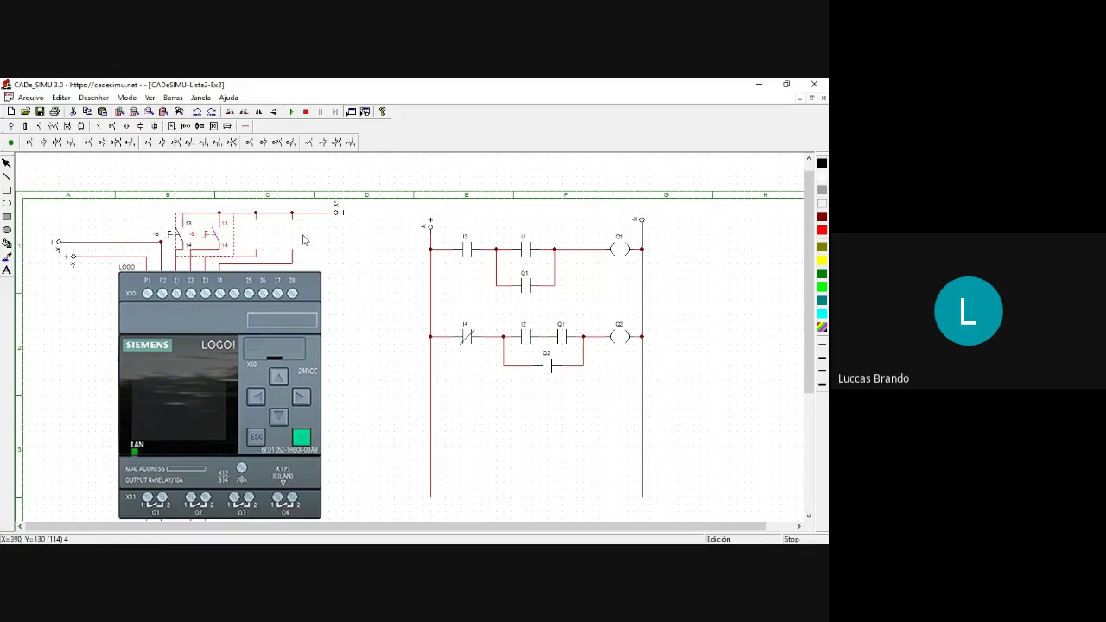
pyautogui.click(303, 240)
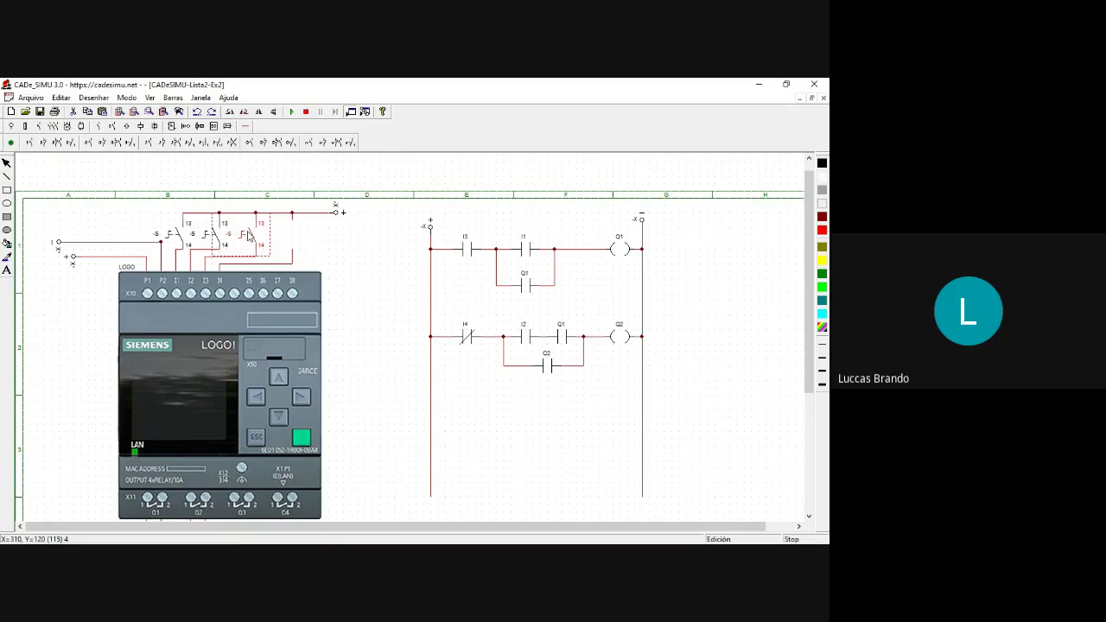
pyautogui.click(249, 235)
pyautogui.press('Delete')
pyautogui.click(281, 233)
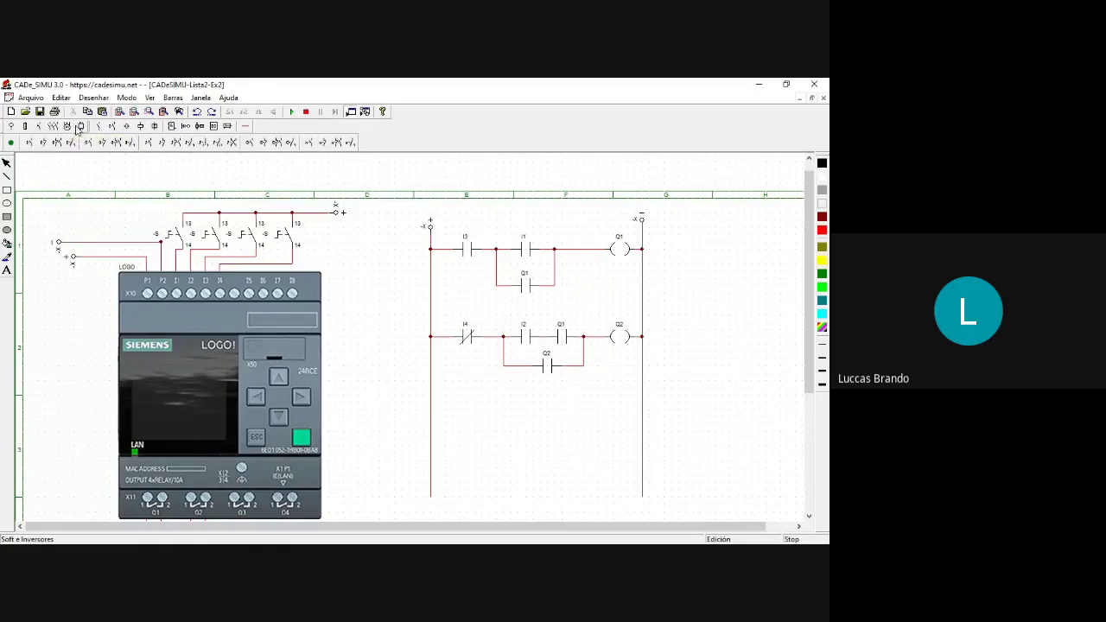
pyautogui.click(129, 127)
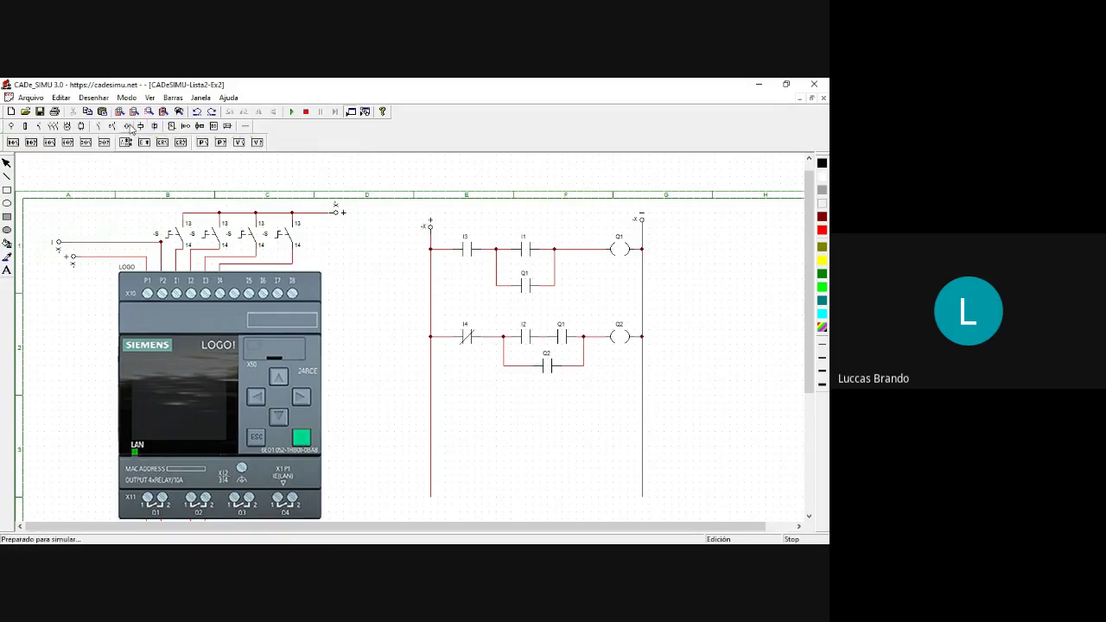
pyautogui.click(31, 143)
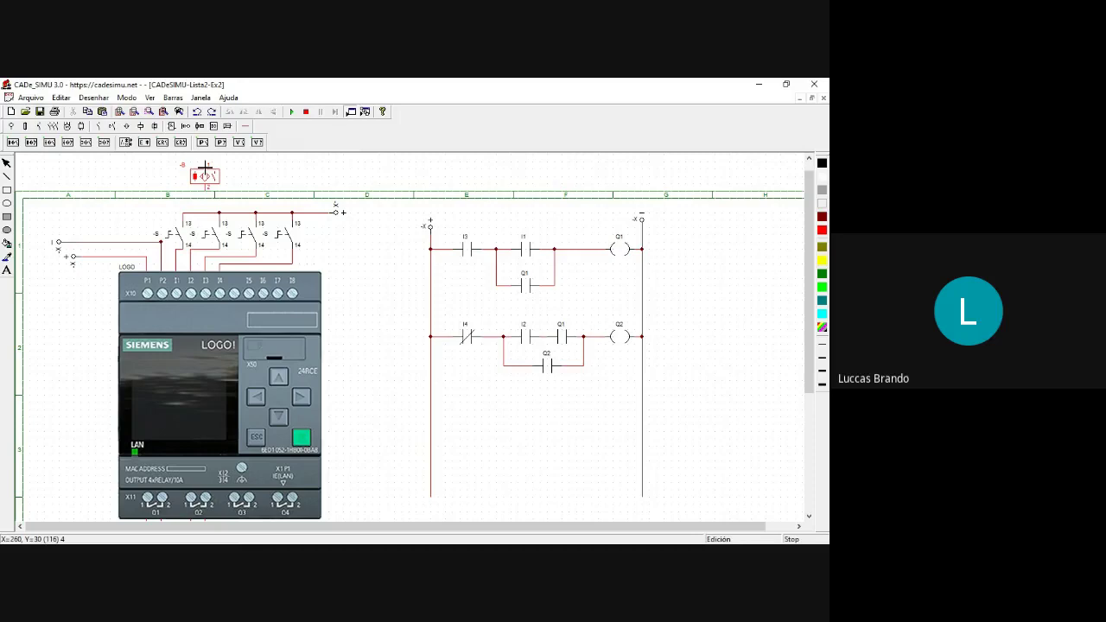
pyautogui.press('Escape')
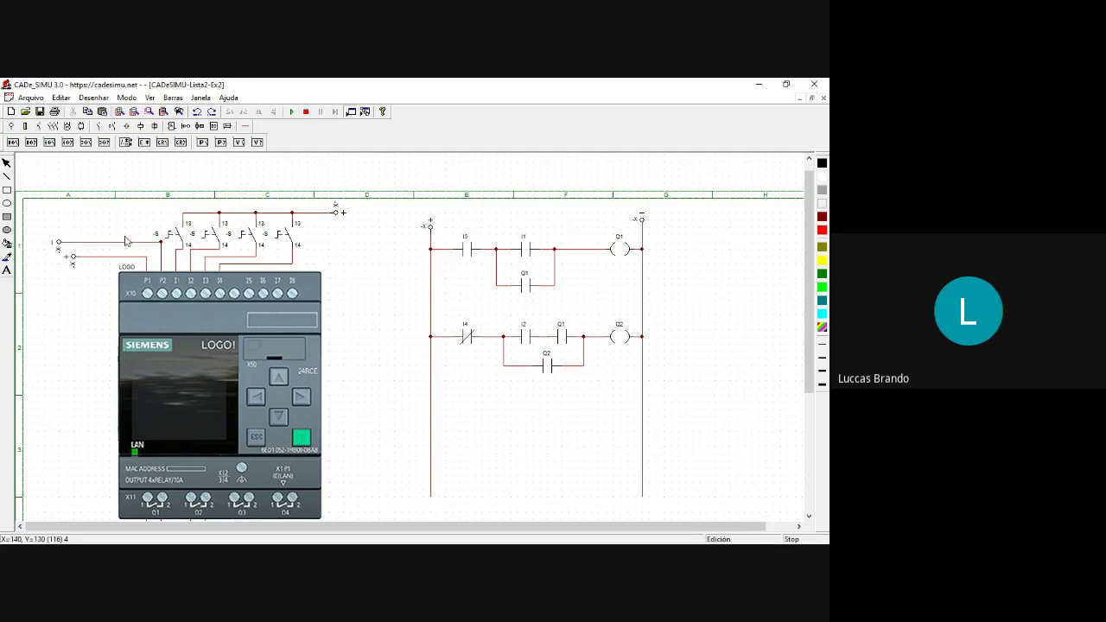
# Name the switches wired to inputs I1 and I2 A and B.
pyautogui.doubleClick(169, 239)
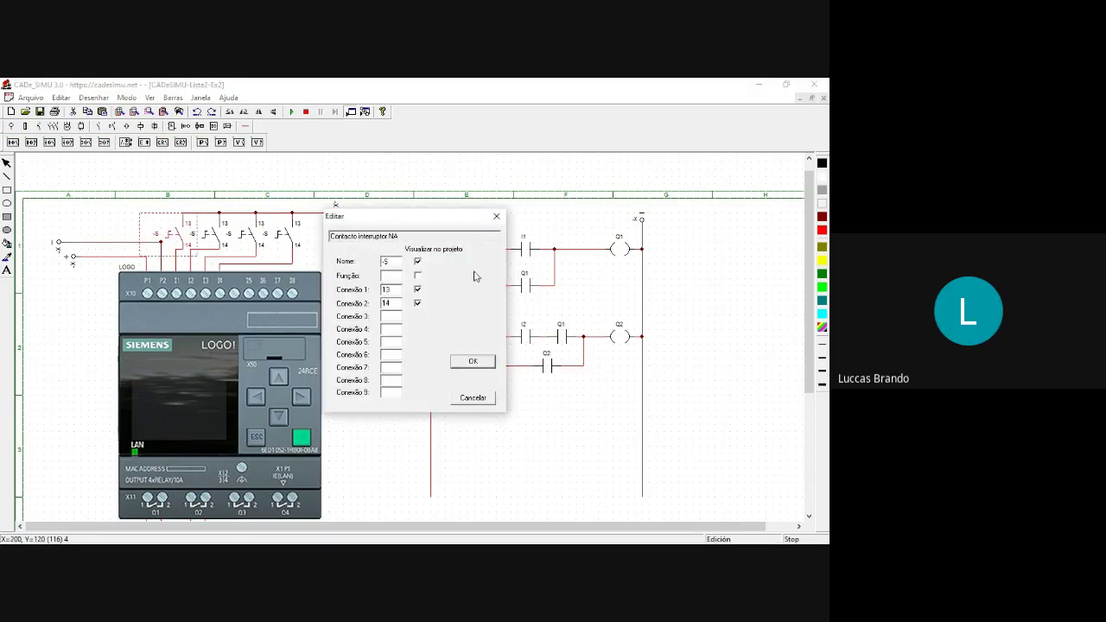
pyautogui.write('A')
pyautogui.click(473, 361)
pyautogui.doubleClick(191, 251)
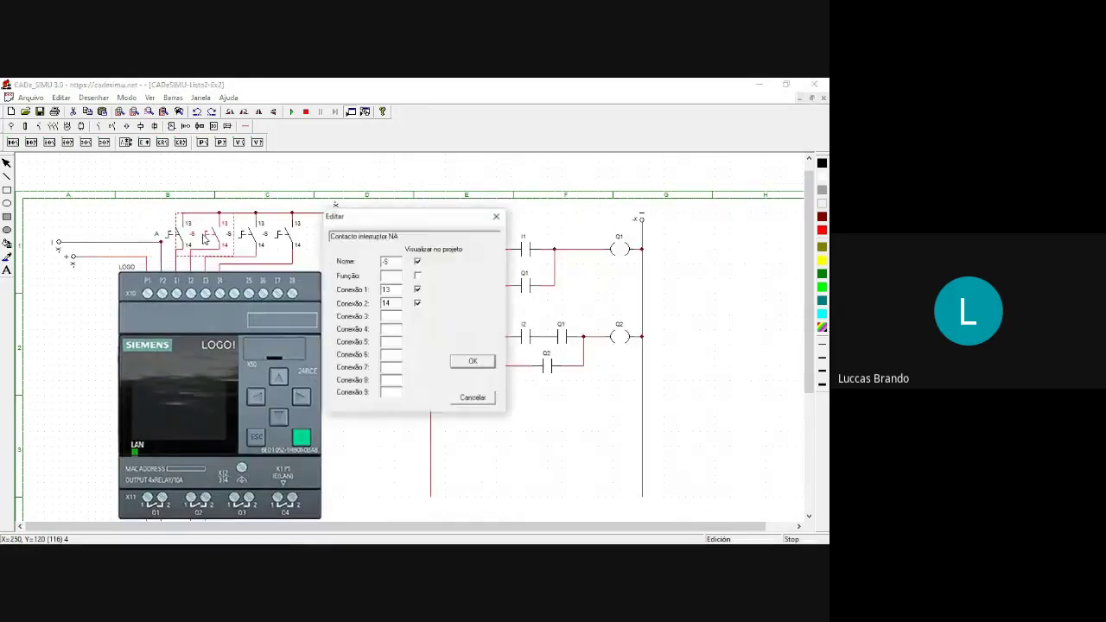
pyautogui.write('B')
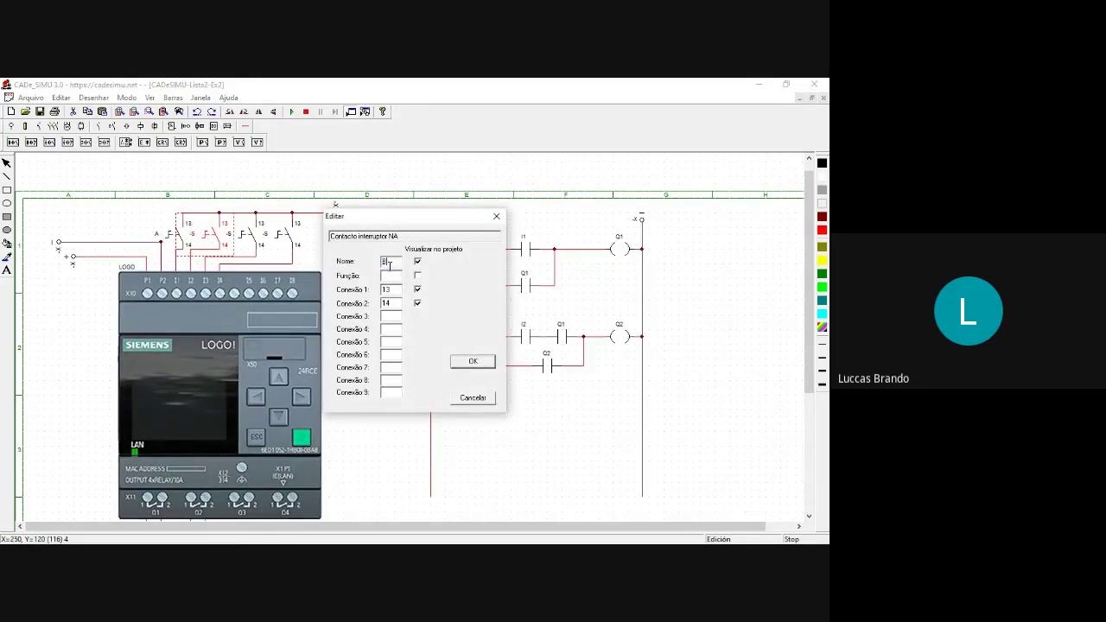
pyautogui.click(473, 361)
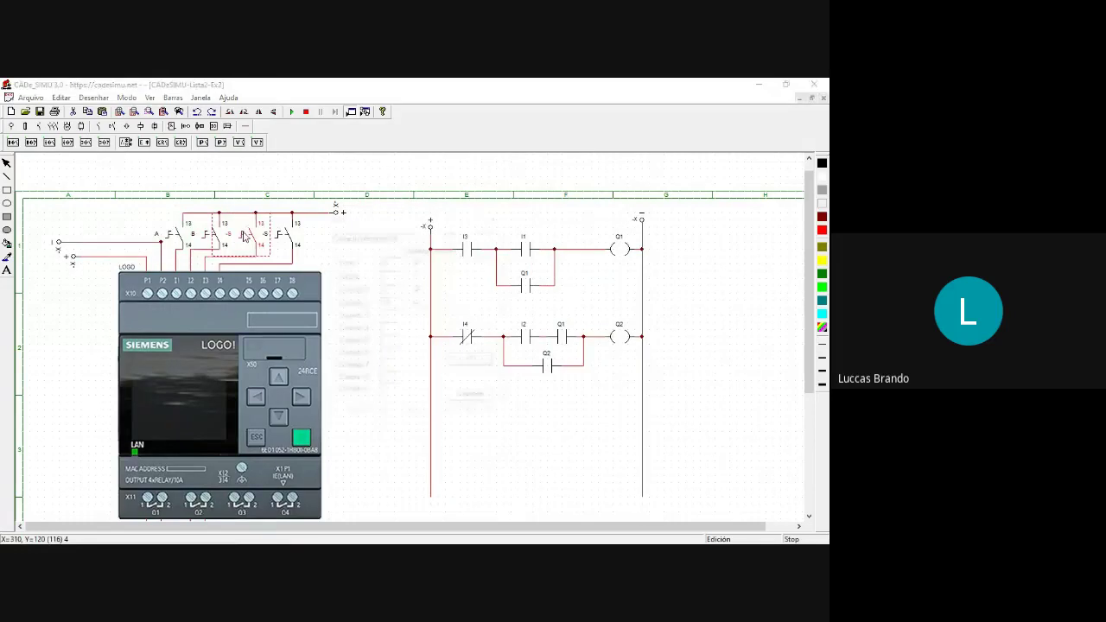
# Name the switches wired to inputs I3 and I4 C and D.
pyautogui.doubleClick(241, 238)
pyautogui.doubleClick(390, 261)
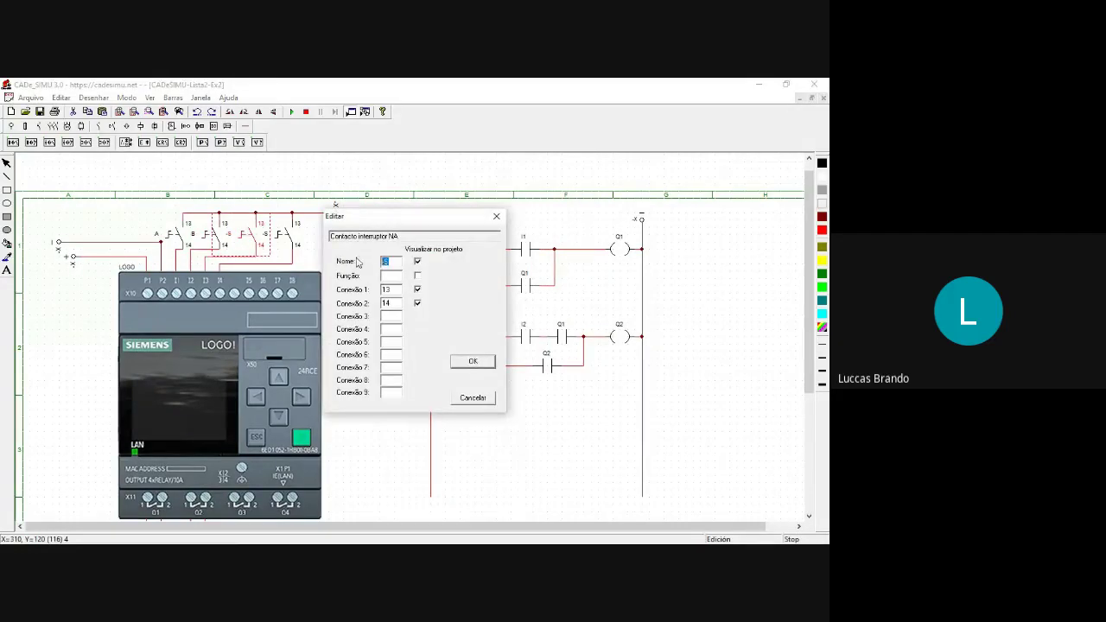
pyautogui.write('C')
pyautogui.click(472, 361)
pyautogui.doubleClick(278, 244)
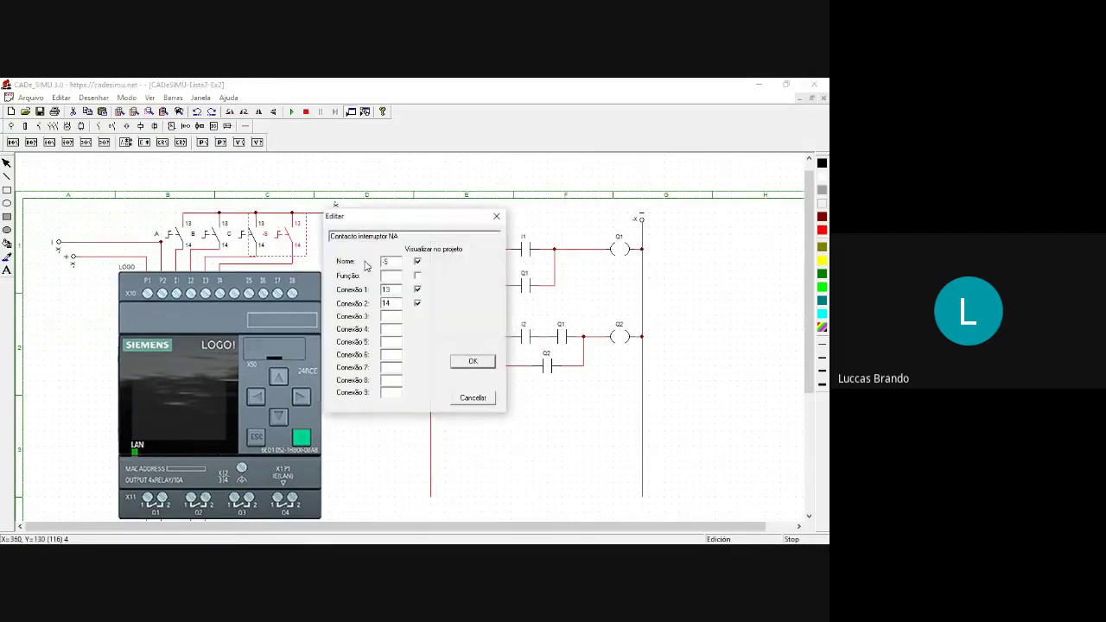
pyautogui.doubleClick(388, 261)
pyautogui.write('D')
pyautogui.click(473, 361)
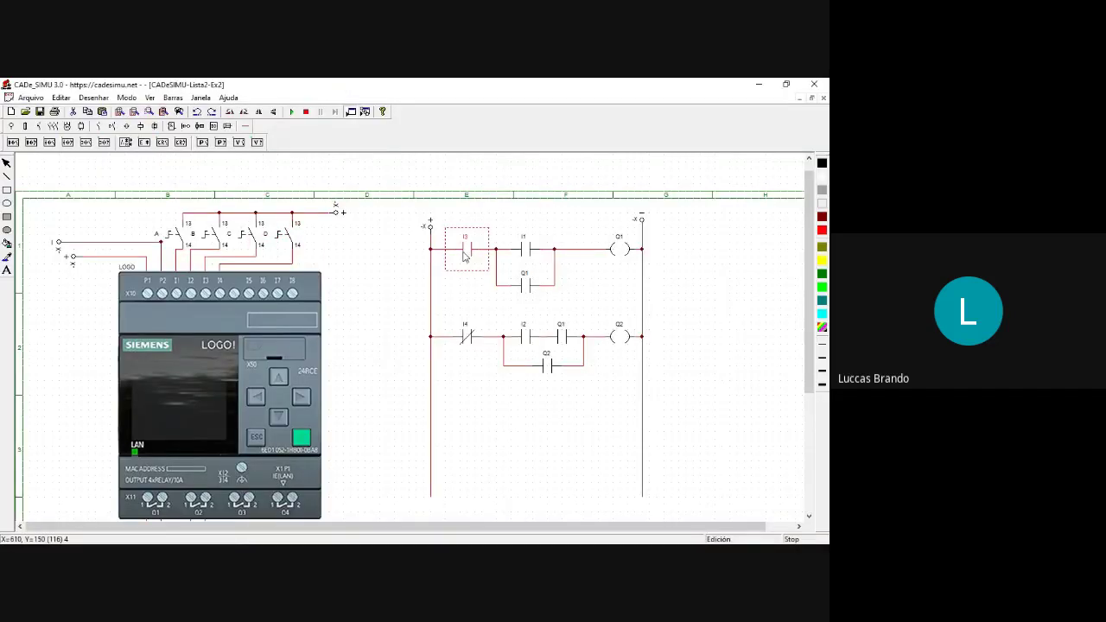
# Replace contacts I3 and I1 on the Q1 rung with normally closed contacts, following the solution slide.
pyautogui.press('Delete')
pyautogui.click(524, 251)
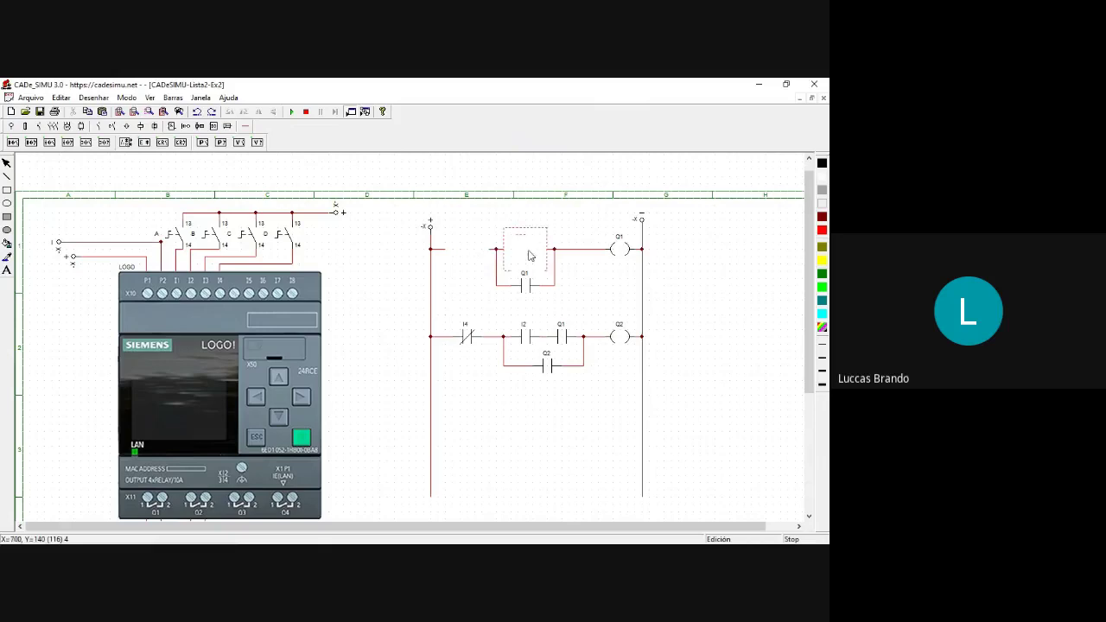
pyautogui.press('Delete')
pyautogui.click(185, 127)
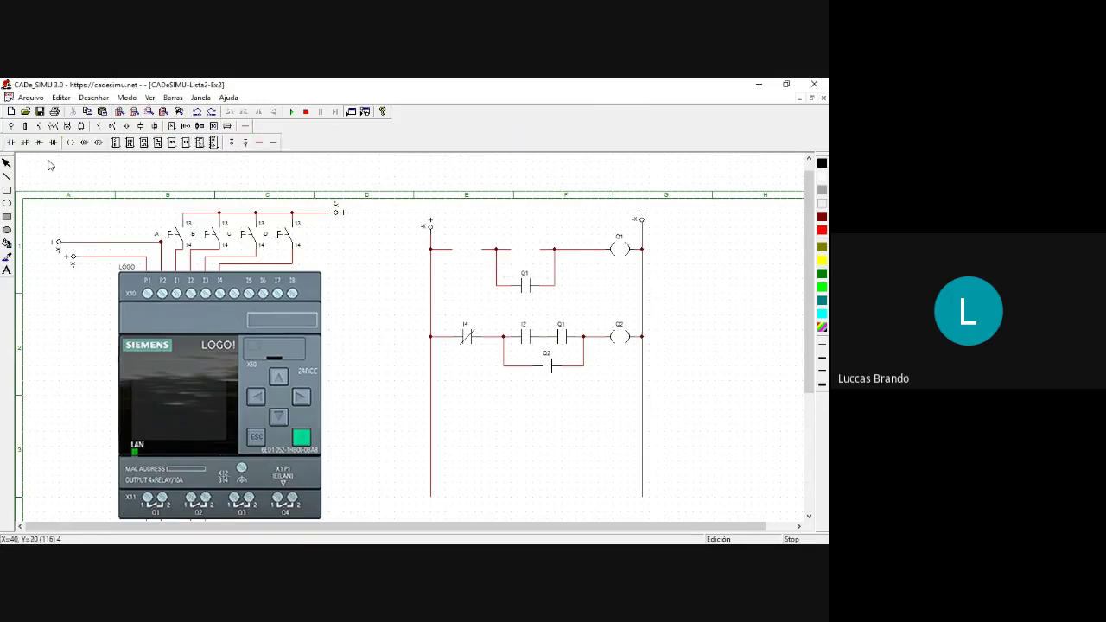
pyautogui.click(25, 142)
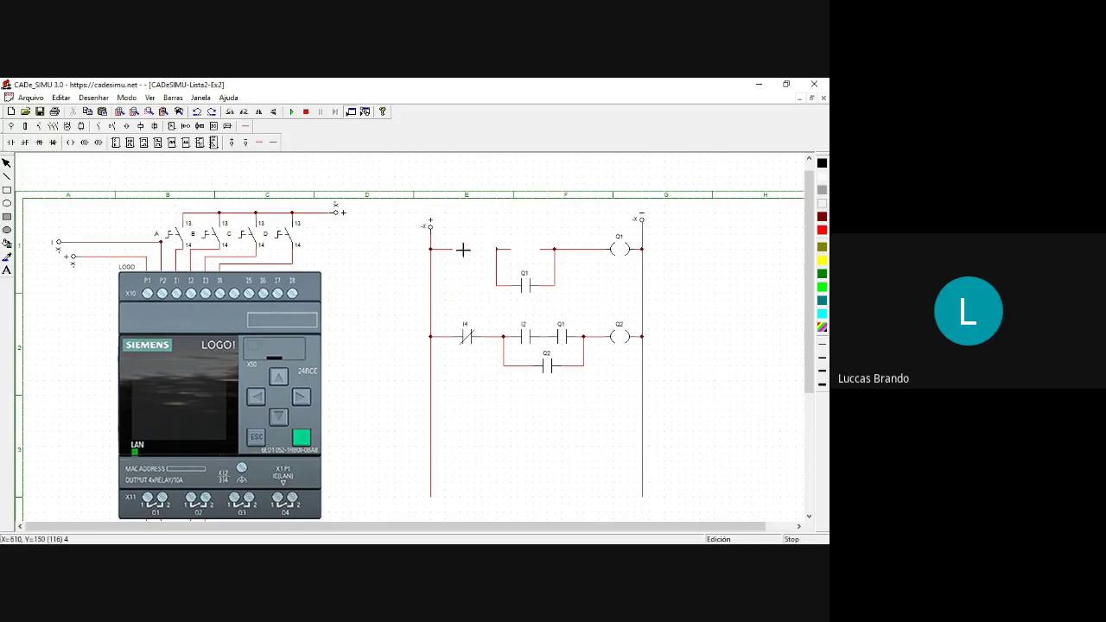
pyautogui.hotkey('alt', 'Tab')
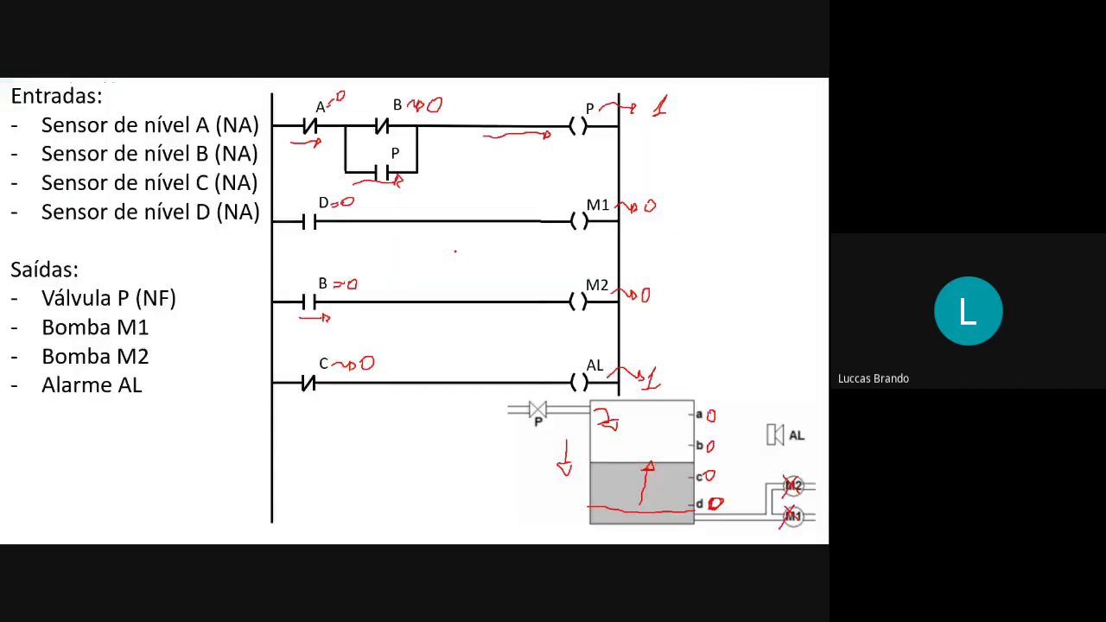
pyautogui.hotkey('alt', 'Tab')
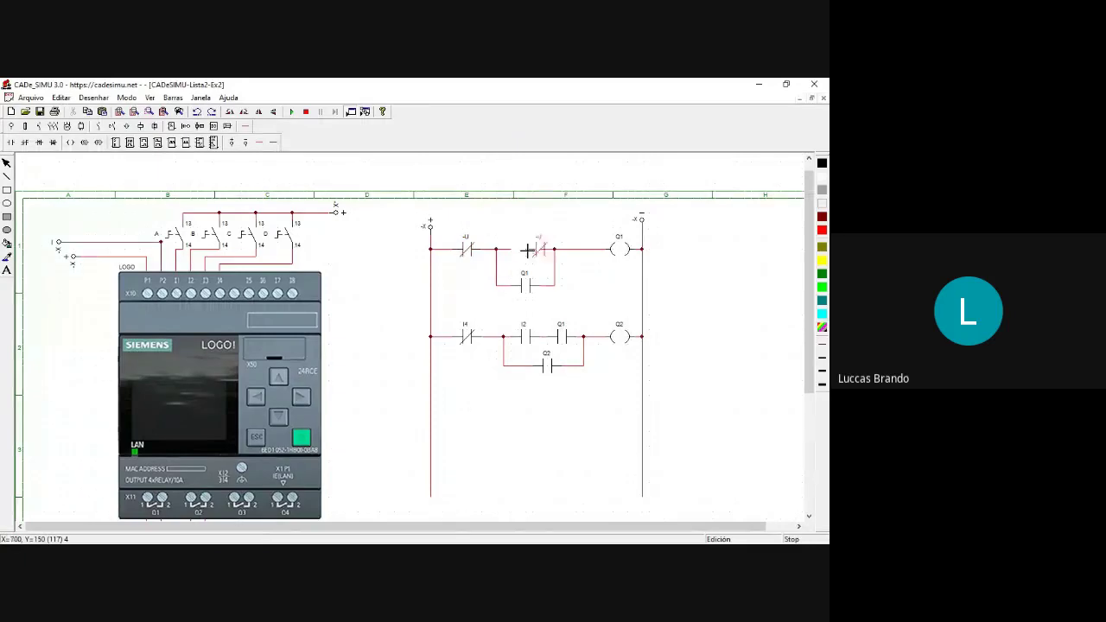
# Place a normally closed contact beside the lower part of the positive rail for the alarm rung shown on the slide.
pyautogui.hotkey('alt', 'Tab')
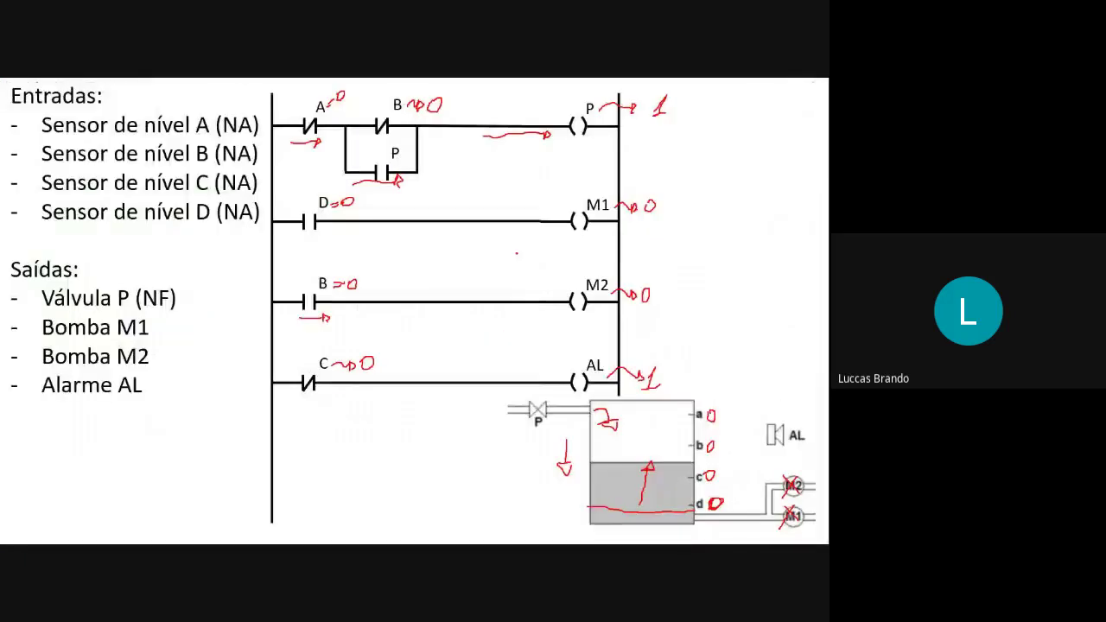
pyautogui.hotkey('alt', 'Tab')
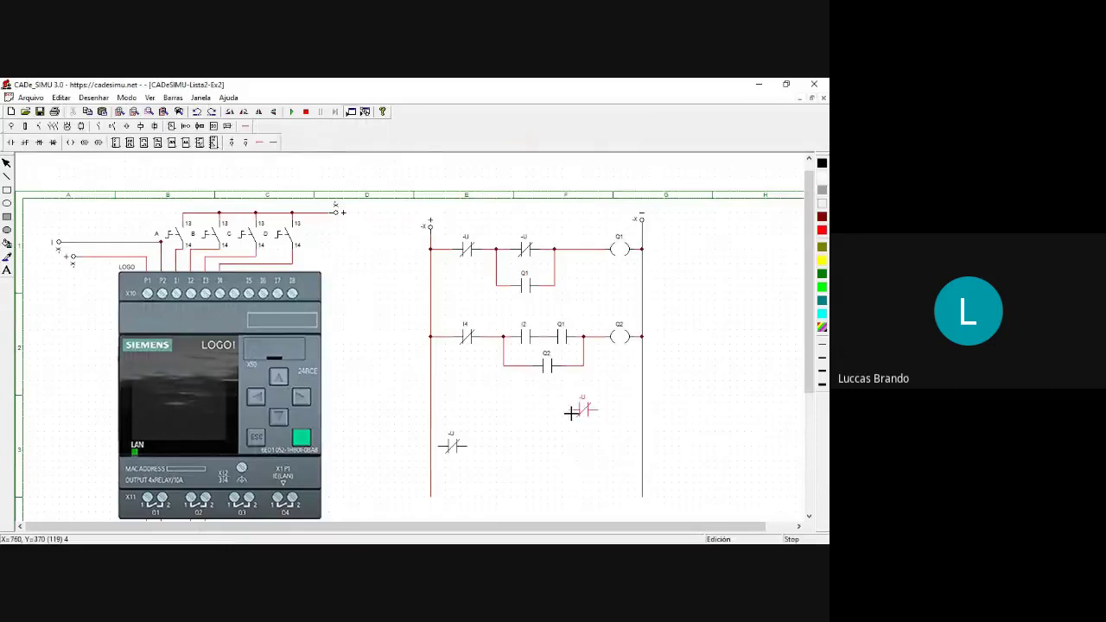
pyautogui.hotkey('alt', 'Tab')
pyautogui.hotkey('alt', 'Tab')
# Place two normally open contacts near the positive rail, one below the Q2 rung and one just above contact I4.
pyautogui.click(10, 143)
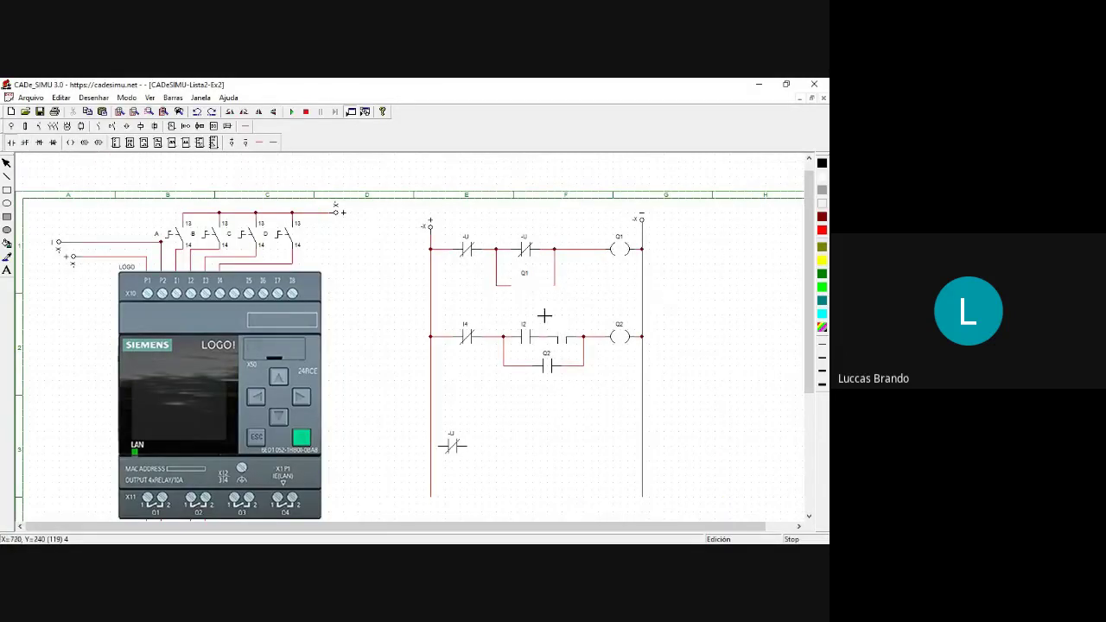
pyautogui.hotkey('alt', 'Tab')
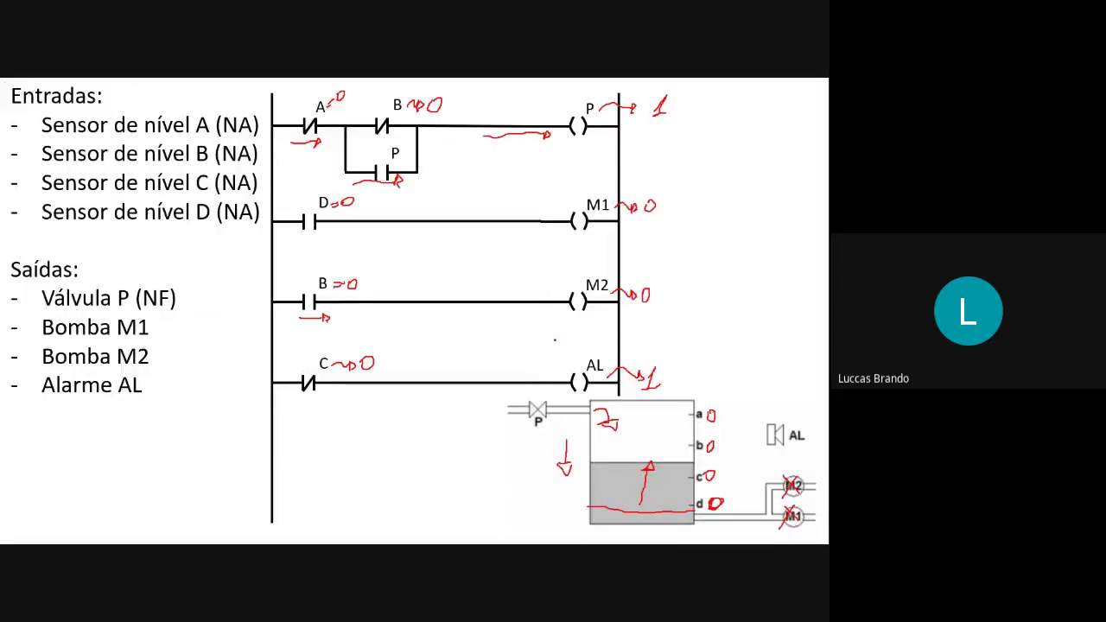
pyautogui.hotkey('alt', 'Tab')
pyautogui.hotkey('alt', 'Tab')
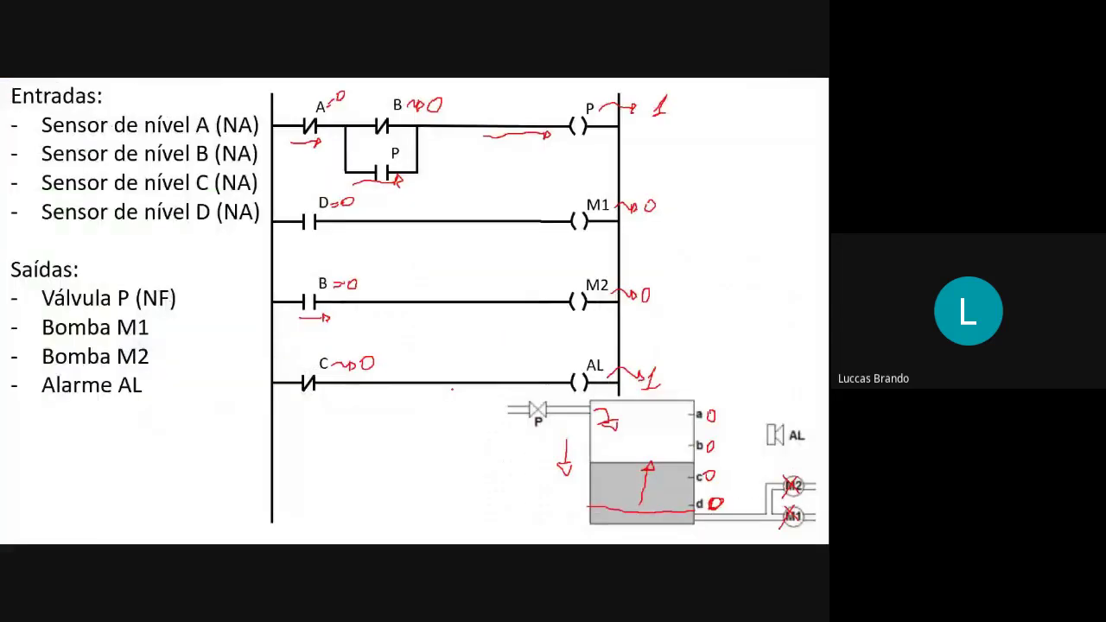
pyautogui.hotkey('alt', 'Tab')
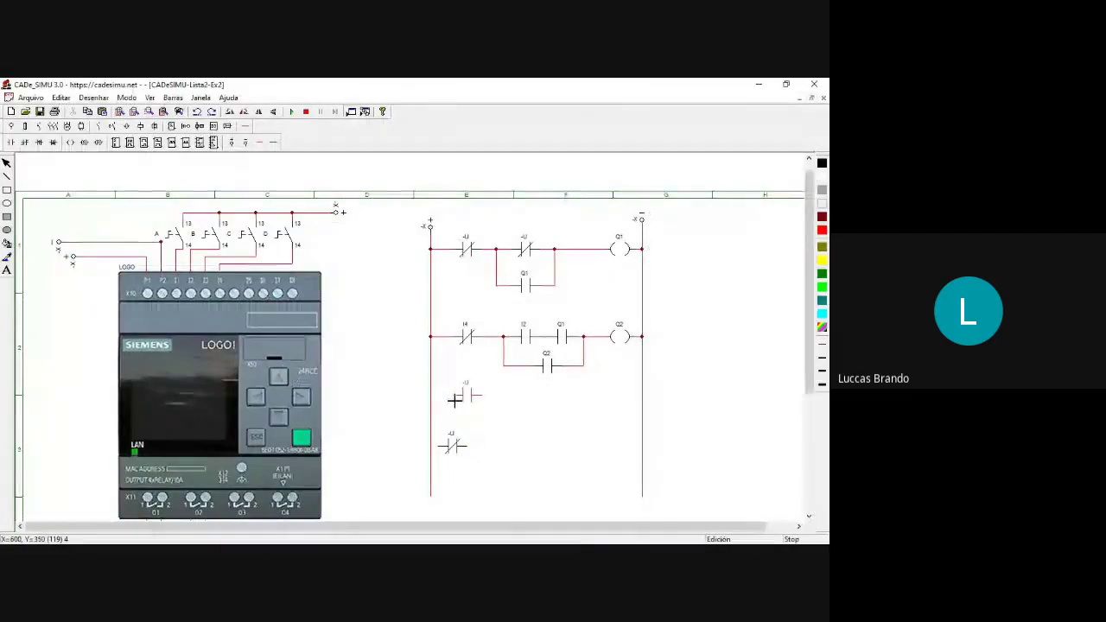
pyautogui.click(455, 400)
pyautogui.click(455, 309)
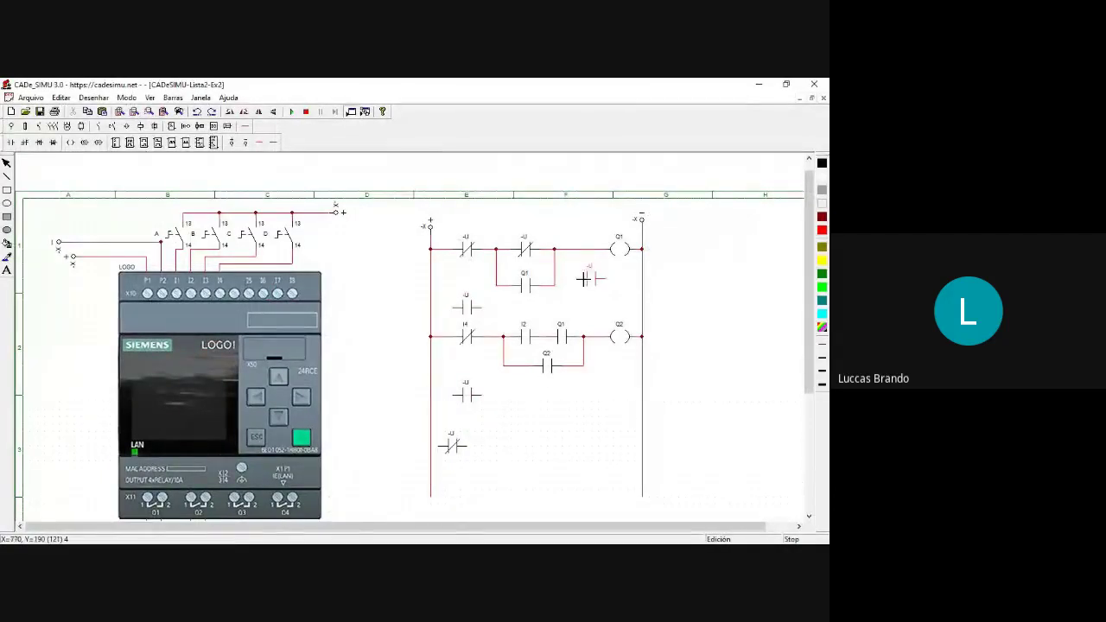
pyautogui.press('Escape')
# Replace contact I4 on the Q2 rung with the normally open contact above it and delete contacts I2, Q1 and Q2.
pyautogui.click(471, 342)
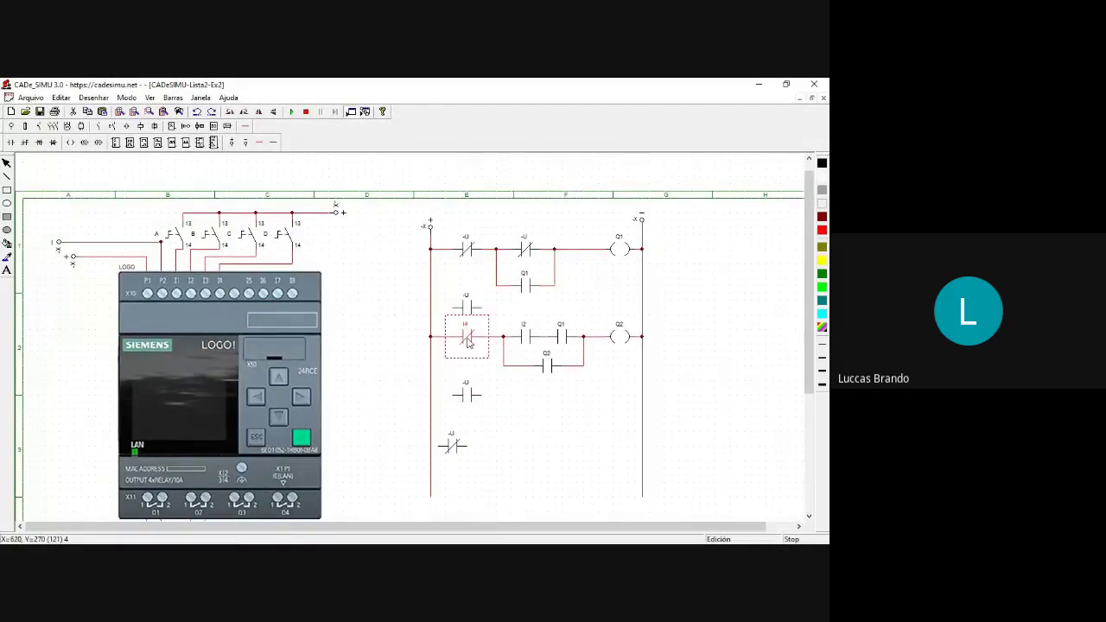
pyautogui.moveTo(480, 347)
pyautogui.mouseDown()
pyautogui.moveTo(572, 337)
pyautogui.moveTo(549, 372)
pyautogui.moveTo(493, 337)
pyautogui.moveTo(571, 366)
pyautogui.moveTo(469, 343)
pyautogui.mouseUp()
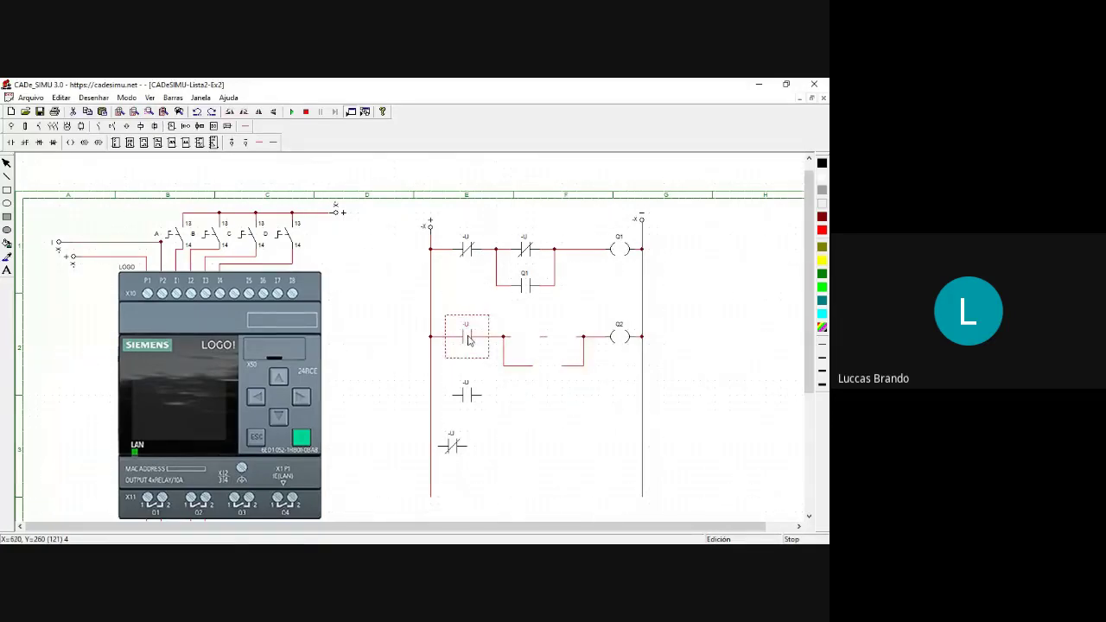
pyautogui.click(505, 333)
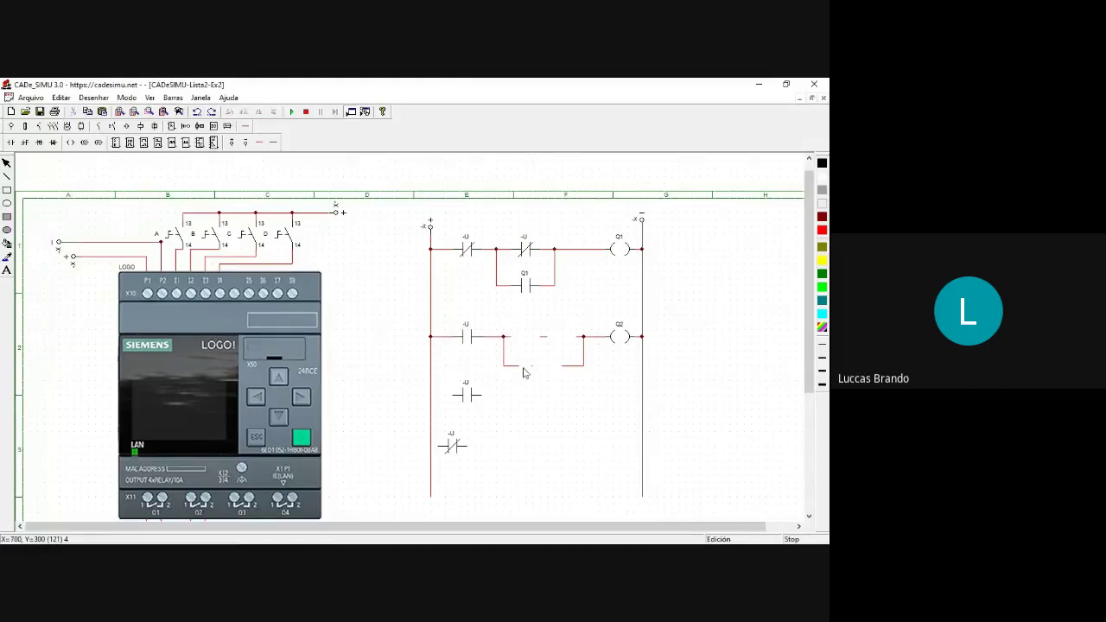
pyautogui.moveTo(484, 356)
pyautogui.mouseDown()
pyautogui.moveTo(518, 368)
pyautogui.moveTo(497, 320)
pyautogui.moveTo(498, 356)
pyautogui.moveTo(471, 343)
pyautogui.mouseUp()
# Delete the leftover parallel branch wiring on the Q2 rung and wire its contact straight through to the coil.
pyautogui.click(488, 322)
pyautogui.moveTo(497, 308); pyautogui.dragTo(593, 377)
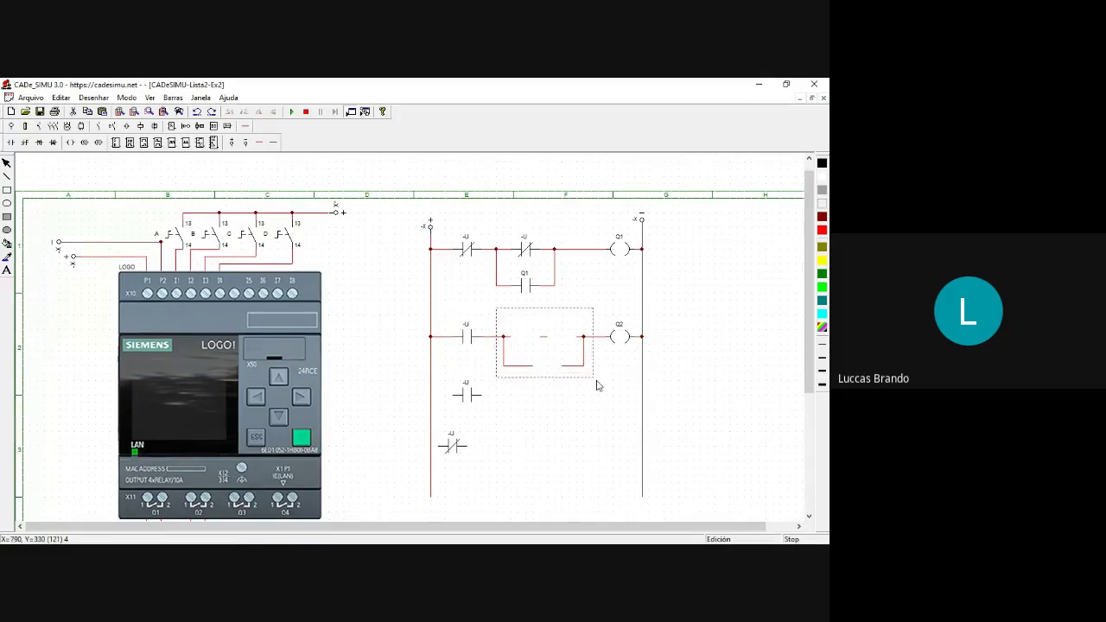
pyautogui.press('Delete')
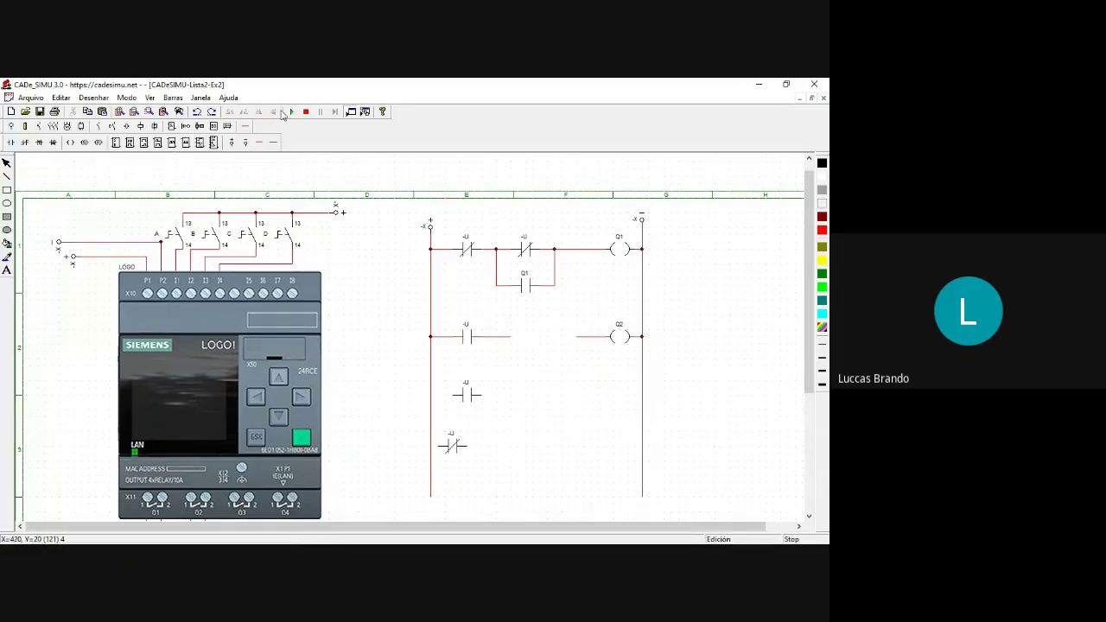
pyautogui.click(260, 141)
pyautogui.moveTo(513, 338); pyautogui.dragTo(577, 337)
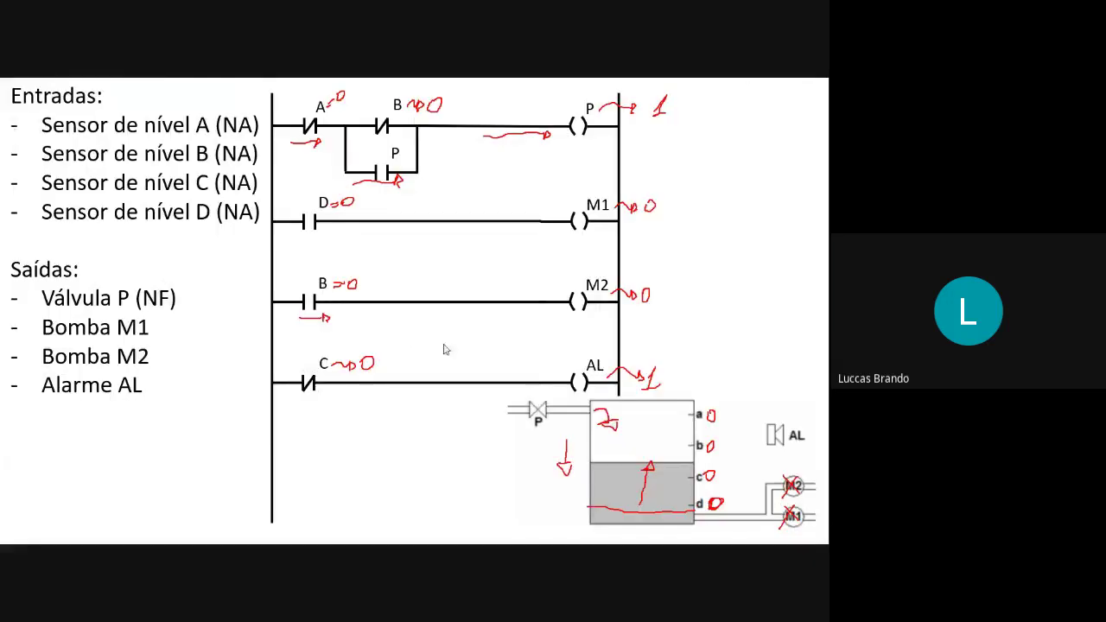
# Place two copies of coil Q2 beneath it near the negative rail, opposite the third and fourth rung contacts.
pyautogui.hotkey('alt', 'Tab')
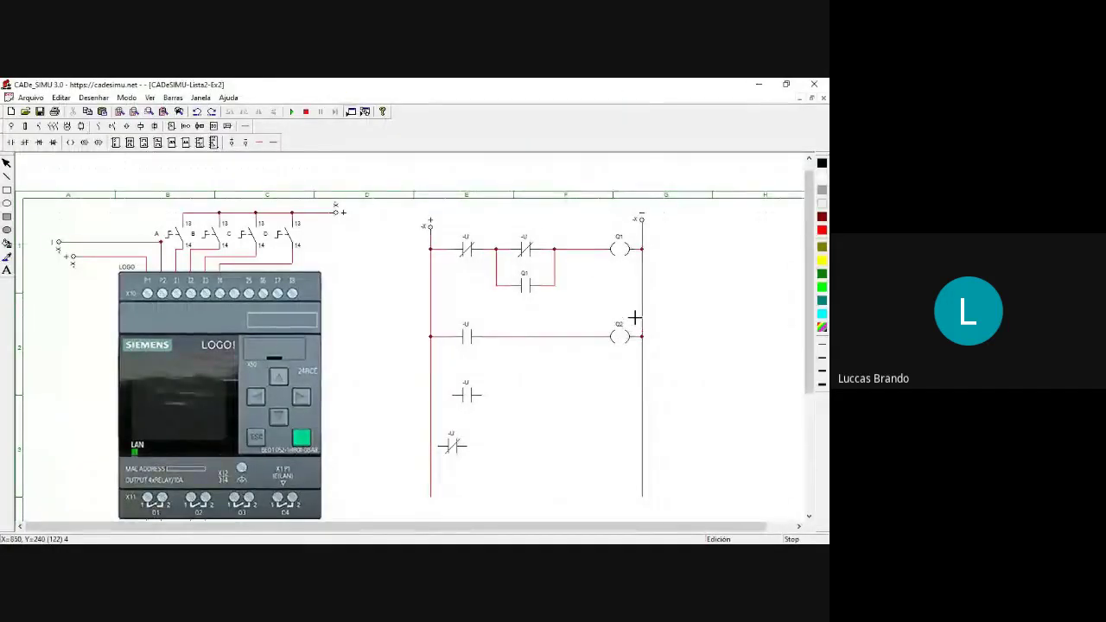
pyautogui.click(622, 336)
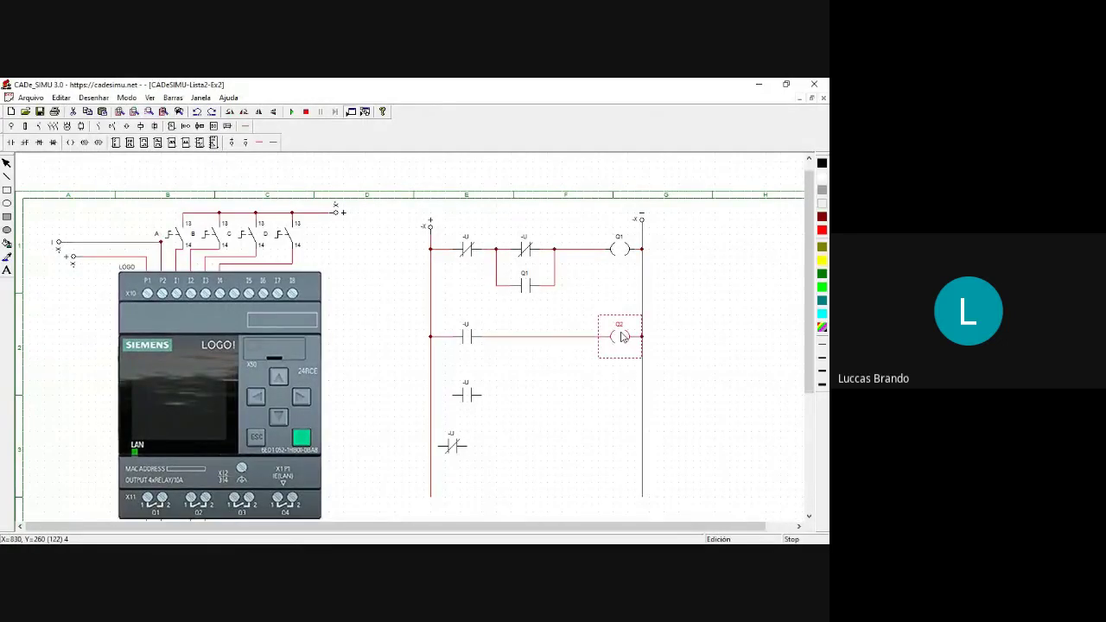
pyautogui.hotkey('ctrl', 'c')
pyautogui.hotkey('ctrl', 'v')
pyautogui.moveTo(43, 172); pyautogui.dragTo(618, 403)
pyautogui.hotkey('ctrl', 'v')
pyautogui.moveTo(43, 172); pyautogui.dragTo(628, 443)
pyautogui.click(699, 415)
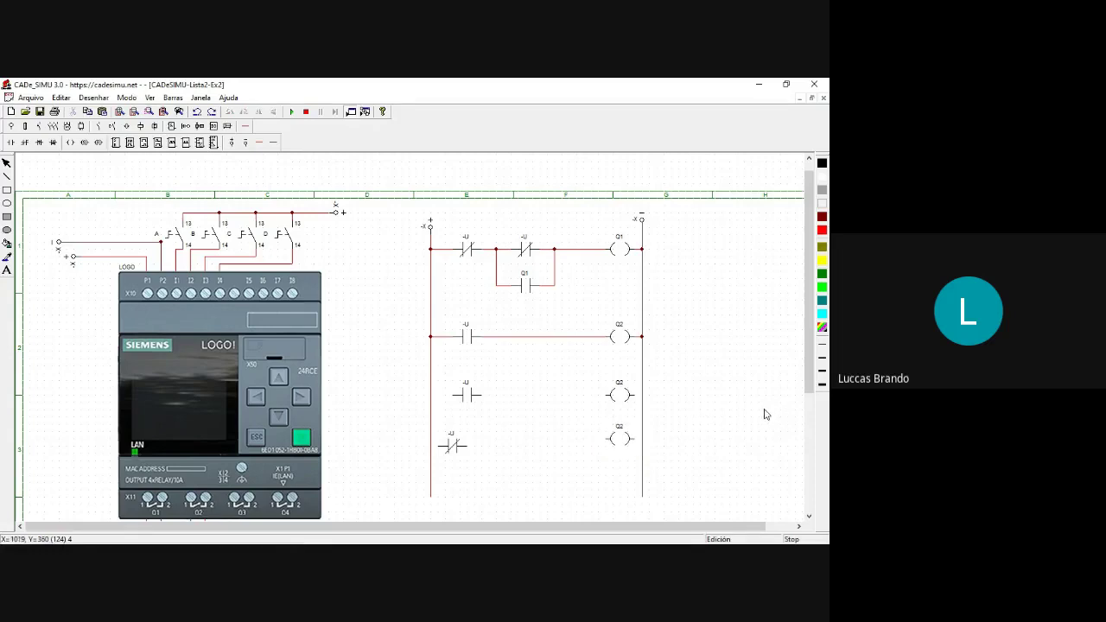
# Wire the third and fourth rungs from the positive rail through their contacts to the coils, aligning the fourth coil with its contact.
pyautogui.hotkey('alt', 'Tab')
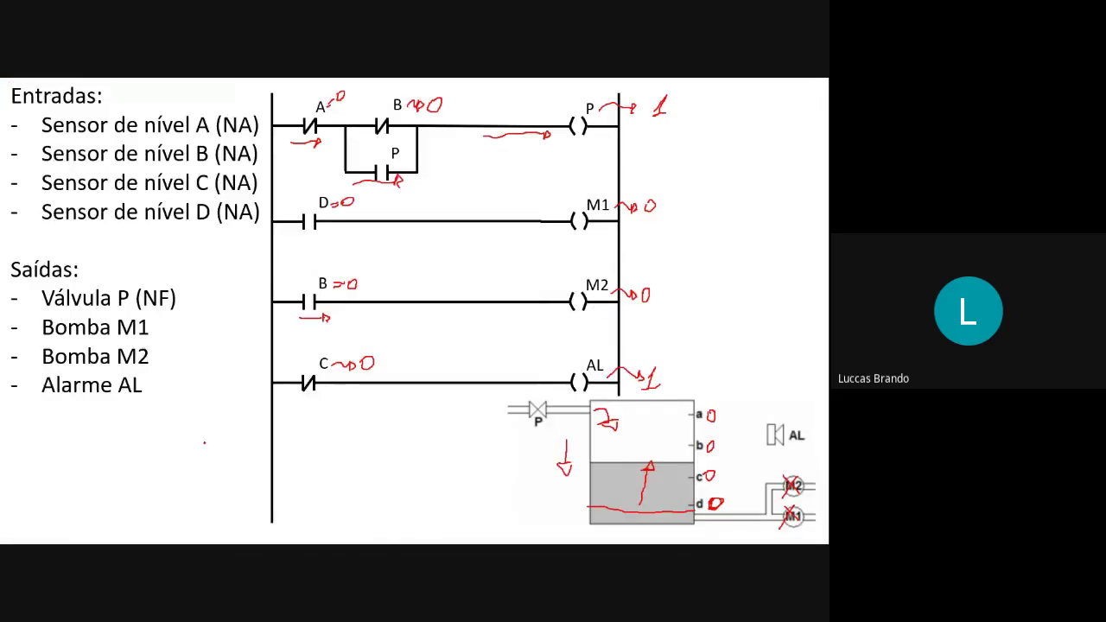
pyautogui.hotkey('alt', 'Tab')
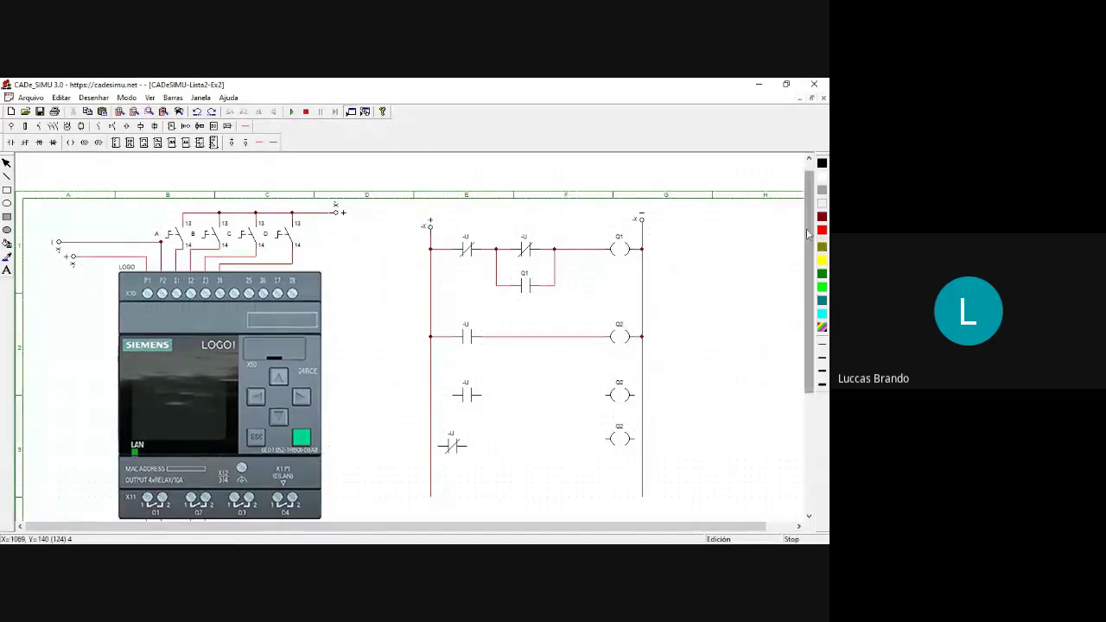
pyautogui.click(259, 142)
pyautogui.moveTo(431, 395)
pyautogui.mouseDown()
pyautogui.moveTo(622, 388)
pyautogui.moveTo(603, 395)
pyautogui.mouseUp()
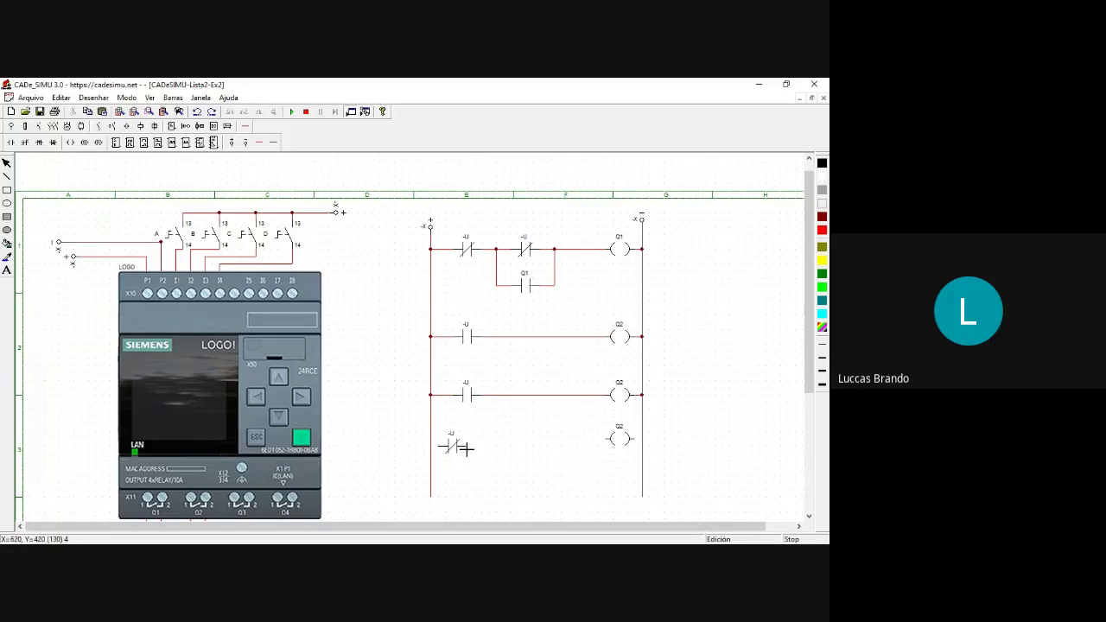
pyautogui.moveTo(460, 447); pyautogui.dragTo(599, 446)
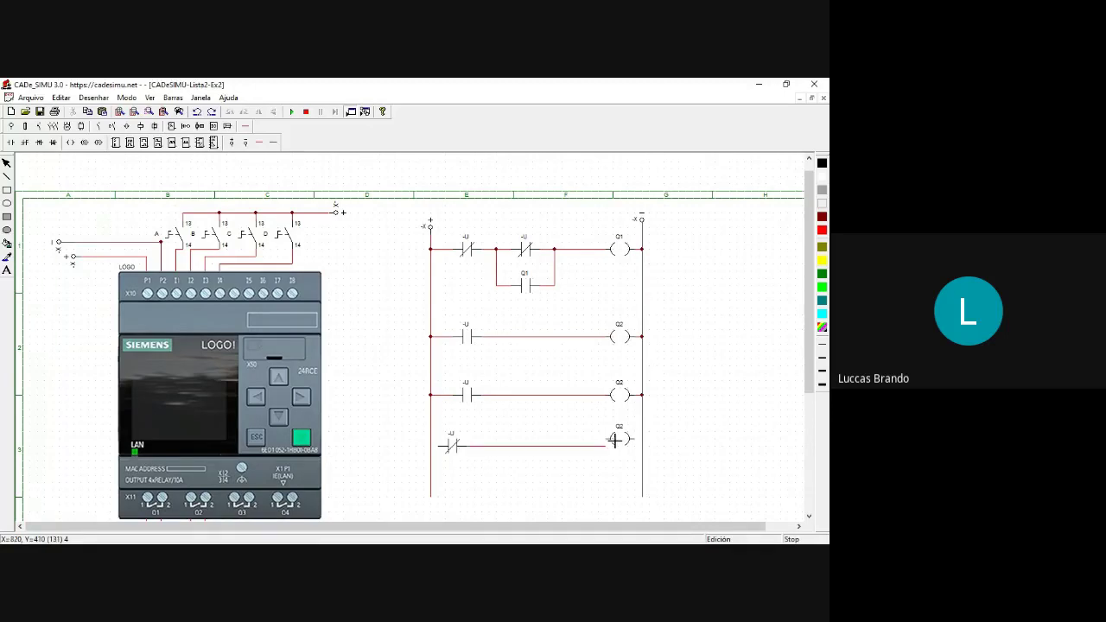
pyautogui.click(618, 443)
pyautogui.moveTo(431, 447); pyautogui.dragTo(445, 447)
pyautogui.rightClick(782, 337)
# Circle contact A on the ladder solution slide and name the first rung's first normally closed contact I1 in CADe_SIMU.
pyautogui.hotkey('alt', 'Tab')
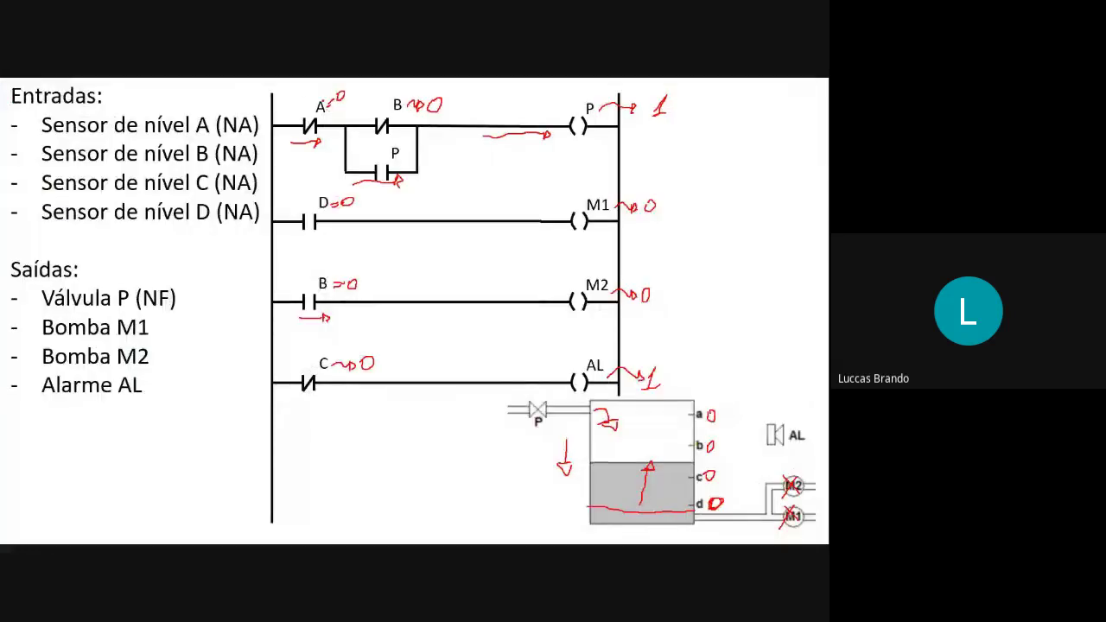
pyautogui.moveTo(315, 95); pyautogui.dragTo(343, 107)
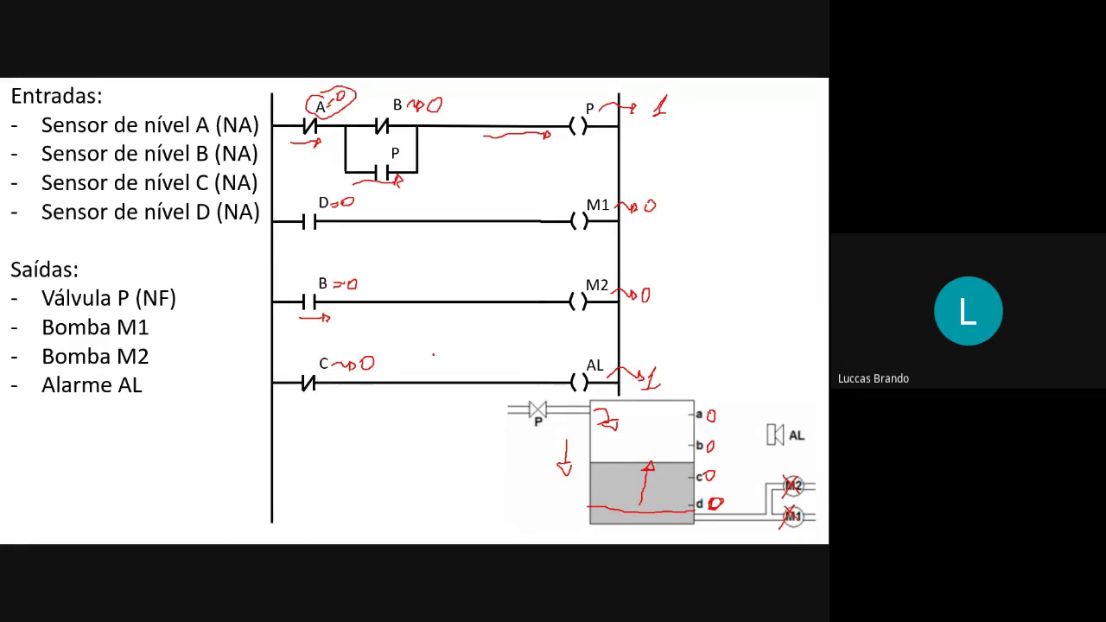
pyautogui.hotkey('alt', 'Tab')
pyautogui.doubleClick(464, 248)
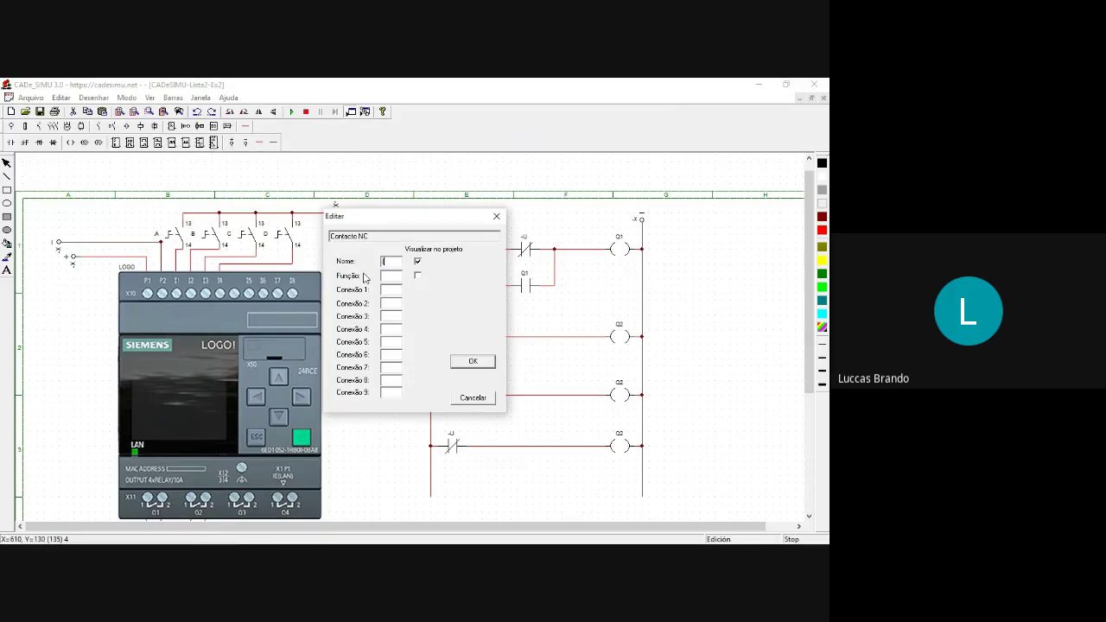
pyautogui.press('Return')
# On the ladder solution slide, circle both B contacts, on the P rung and the M2 rung.
pyautogui.hotkey('alt', 'Tab')
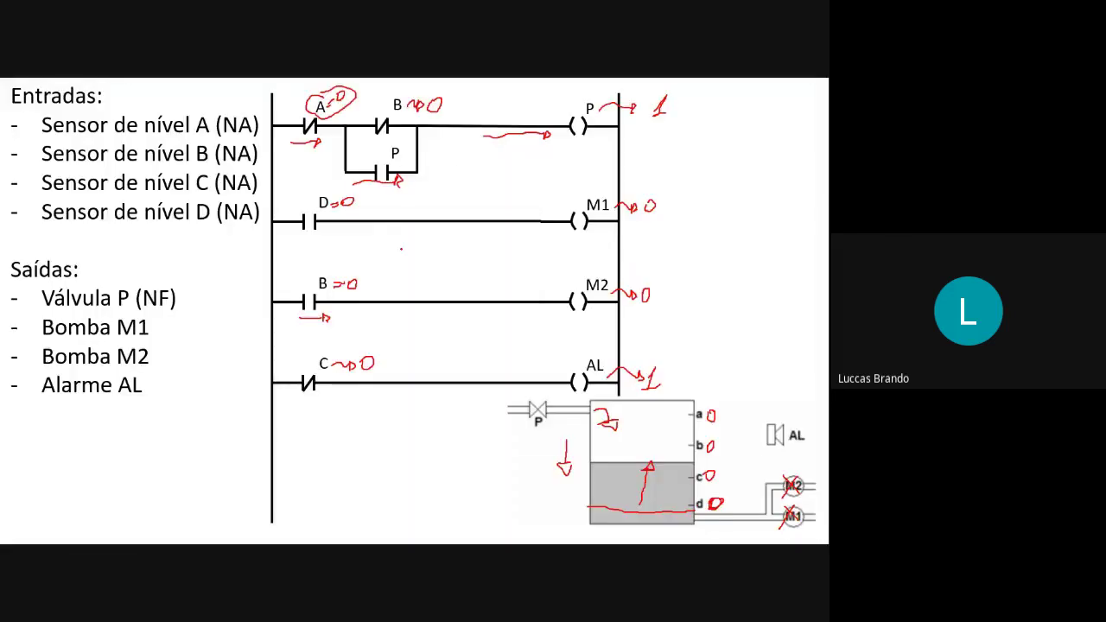
pyautogui.hotkey('alt', 'Tab')
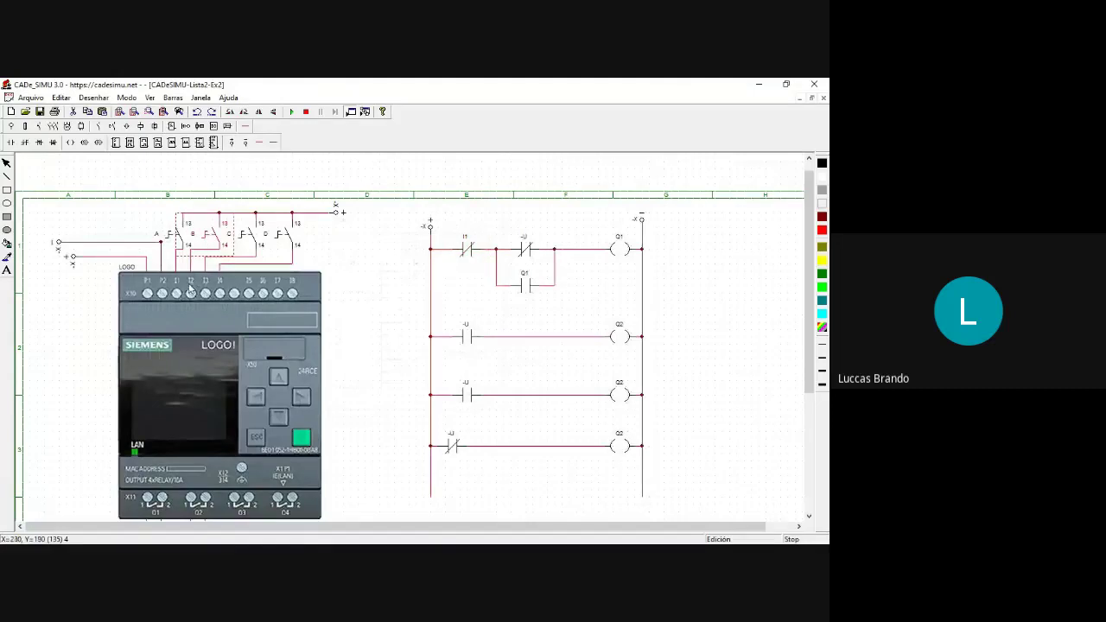
pyautogui.hotkey('alt', 'Tab')
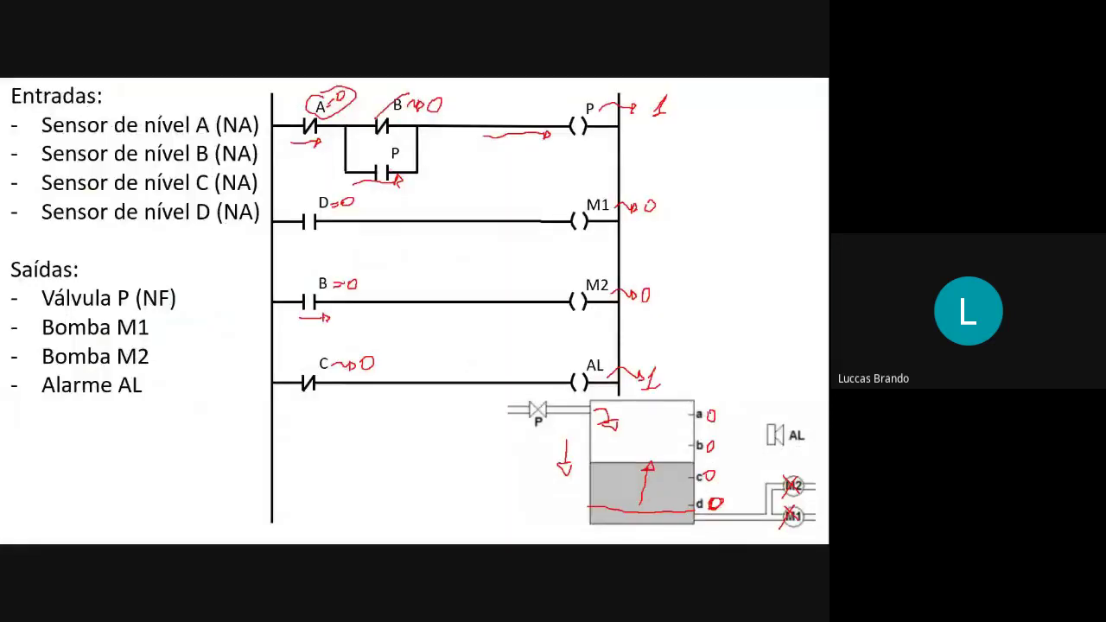
pyautogui.moveTo(369, 136); pyautogui.dragTo(406, 105)
pyautogui.moveTo(325, 256)
pyautogui.mouseDown()
pyautogui.moveTo(295, 318)
pyautogui.moveTo(336, 266)
pyautogui.mouseUp()
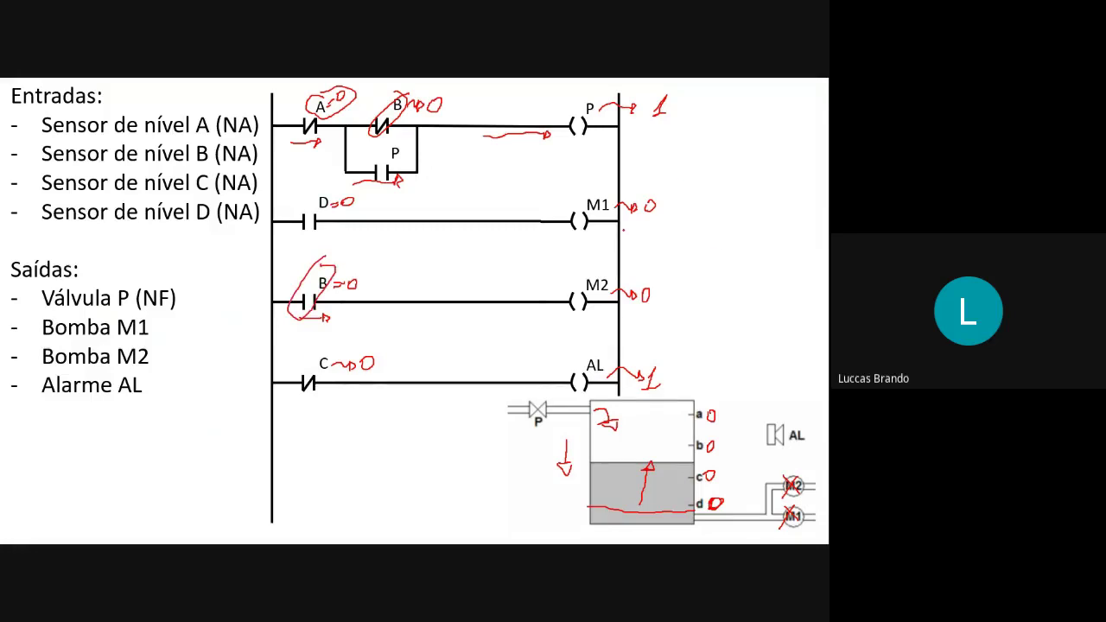
# In CADe_SIMU, name the first rung's second normally closed contact and the third rung's normally open contact I2.
pyautogui.hotkey('alt', 'Tab')
pyautogui.doubleClick(529, 248)
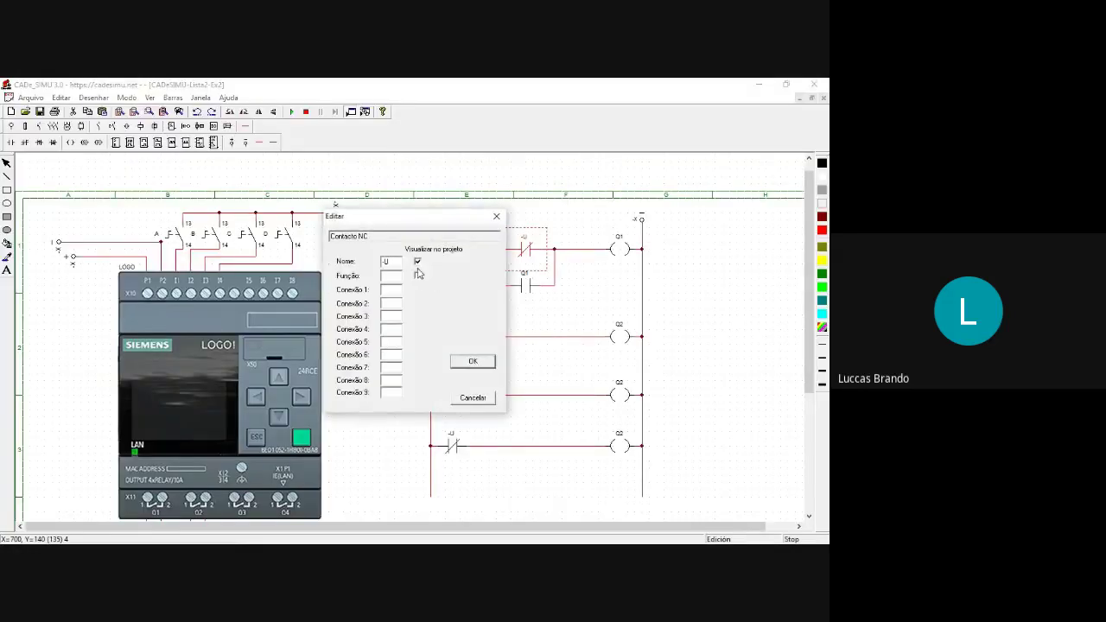
pyautogui.doubleClick(388, 262)
pyautogui.write('I2')
pyautogui.press('Return')
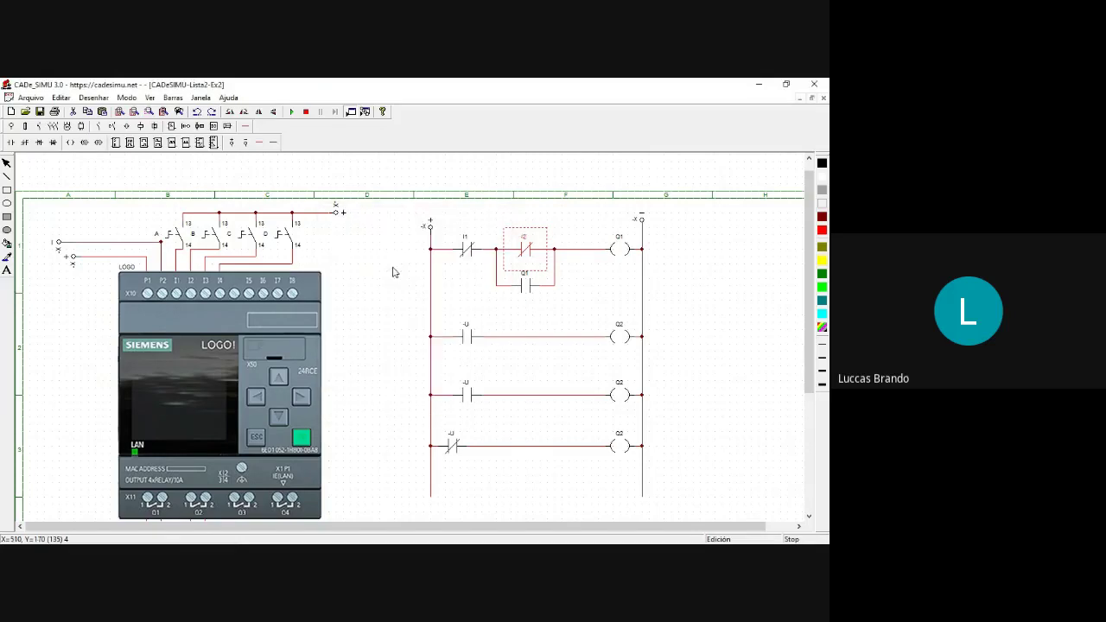
pyautogui.doubleClick(481, 411)
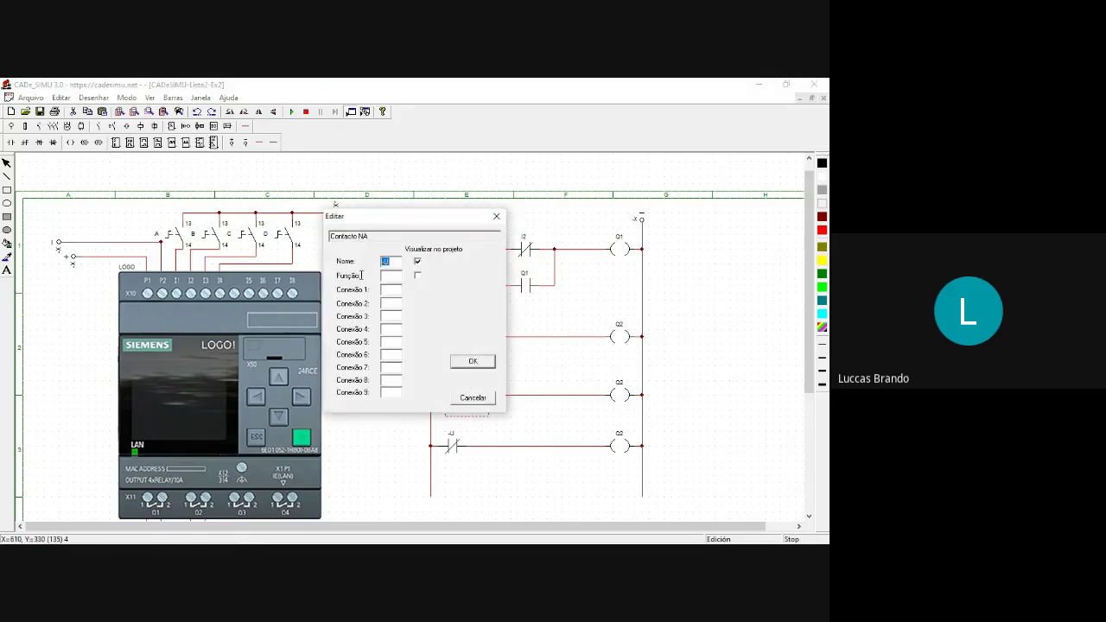
pyautogui.write('I2')
pyautogui.press('Return')
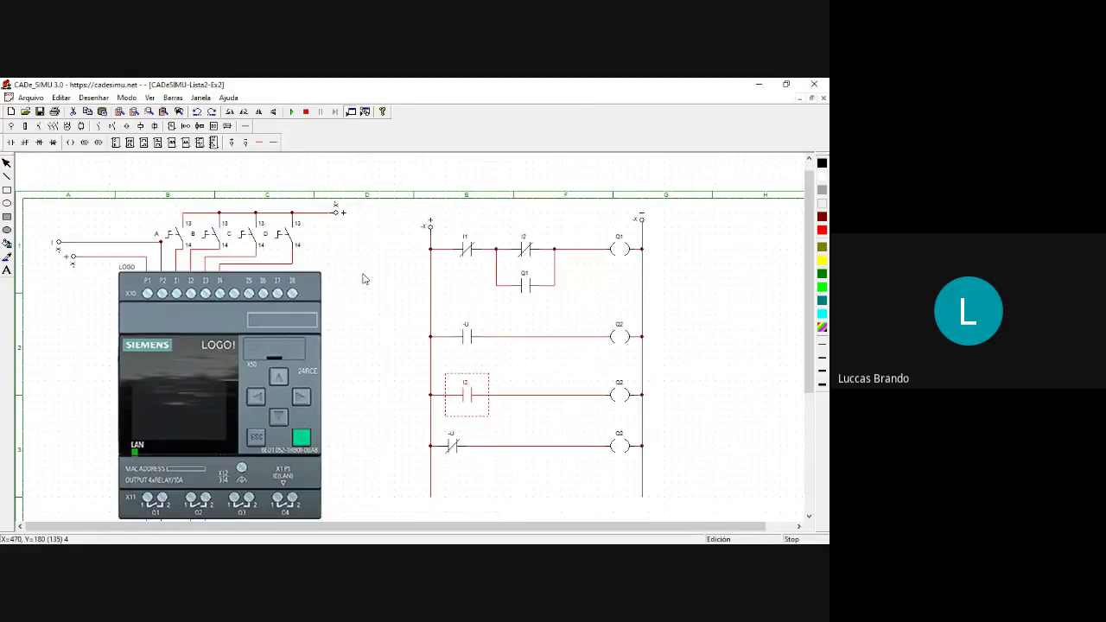
# Circle contact C on the slide's AL rung and name the fourth rung's normally closed contact I3 in CADe_SIMU.
pyautogui.hotkey('alt', 'Tab')
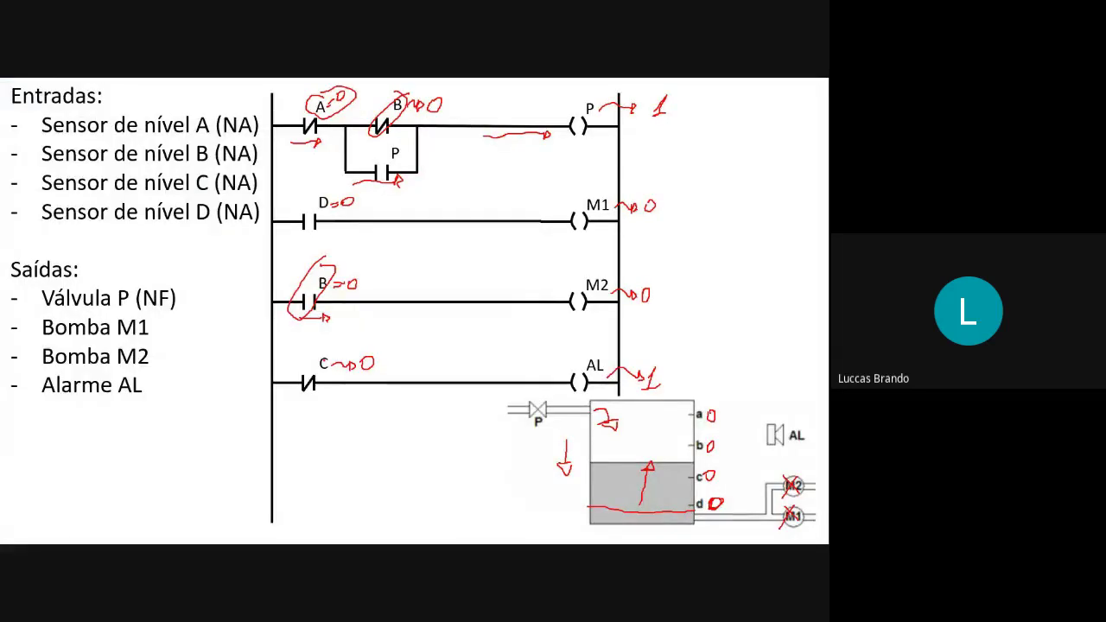
pyautogui.moveTo(327, 354)
pyautogui.mouseDown()
pyautogui.moveTo(290, 382)
pyautogui.moveTo(342, 349)
pyautogui.mouseUp()
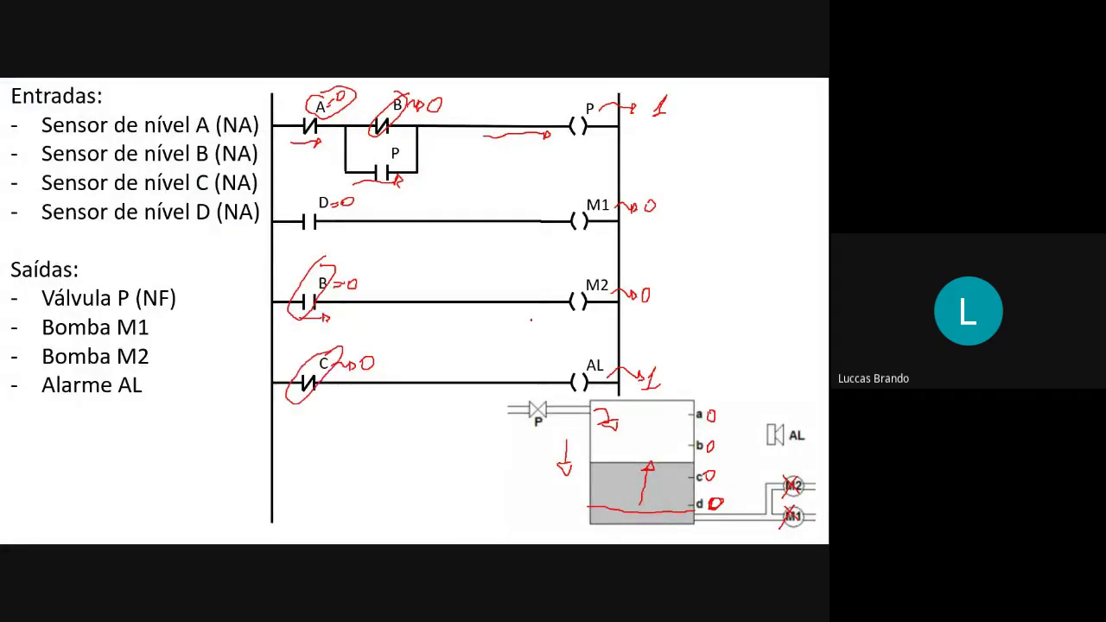
pyautogui.hotkey('alt', 'Tab')
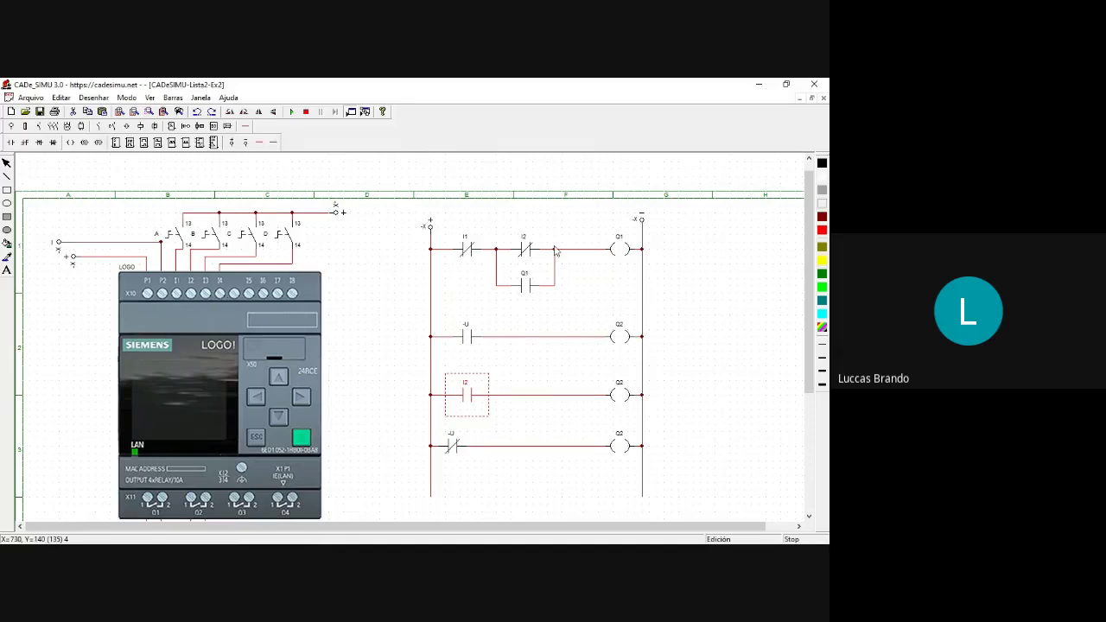
pyautogui.hotkey('alt', 'Tab')
pyautogui.hotkey('alt', 'Tab')
pyautogui.doubleClick(455, 445)
pyautogui.doubleClick(385, 261)
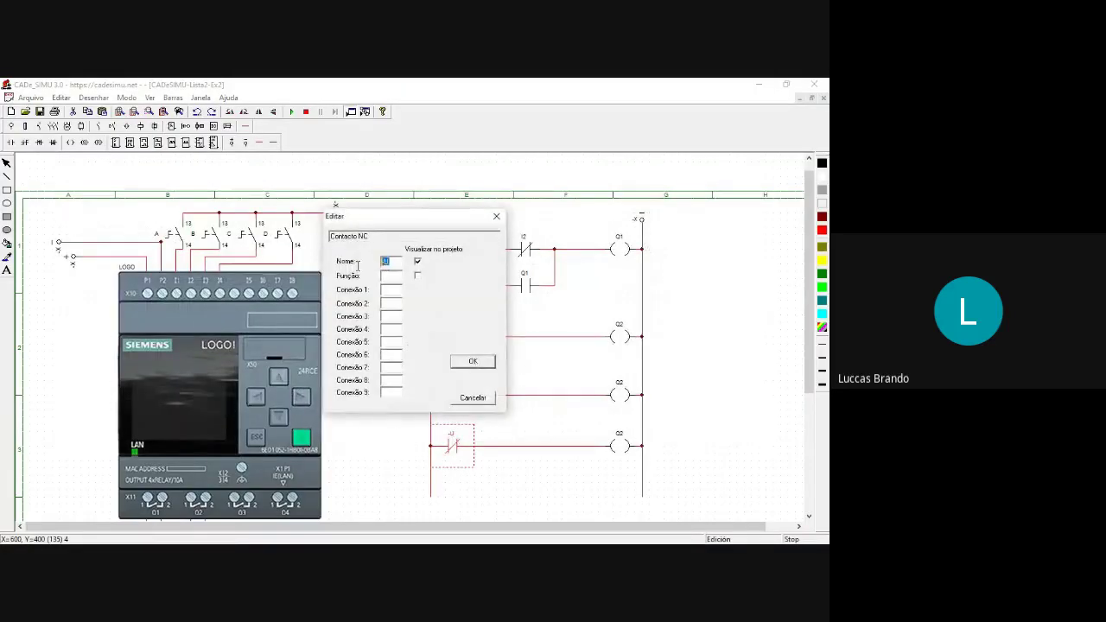
pyautogui.write('I3')
pyautogui.press('Return')
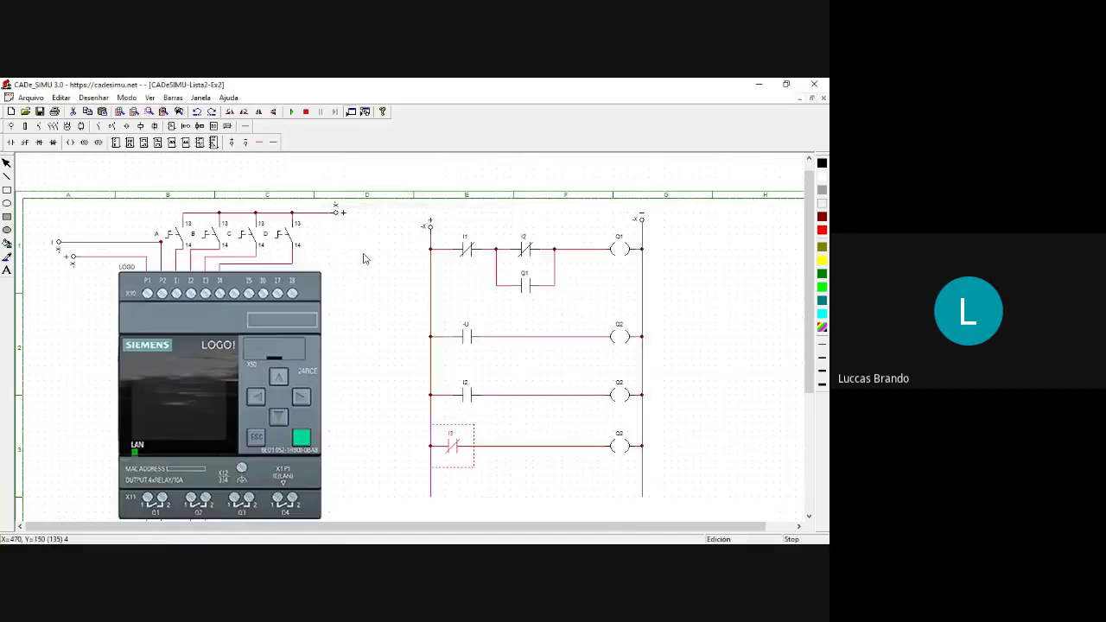
# Circle contact D on the slide's M1 rung and name the second rung's normally open contact I4 in CADe_SIMU.
pyautogui.hotkey('alt', 'Tab')
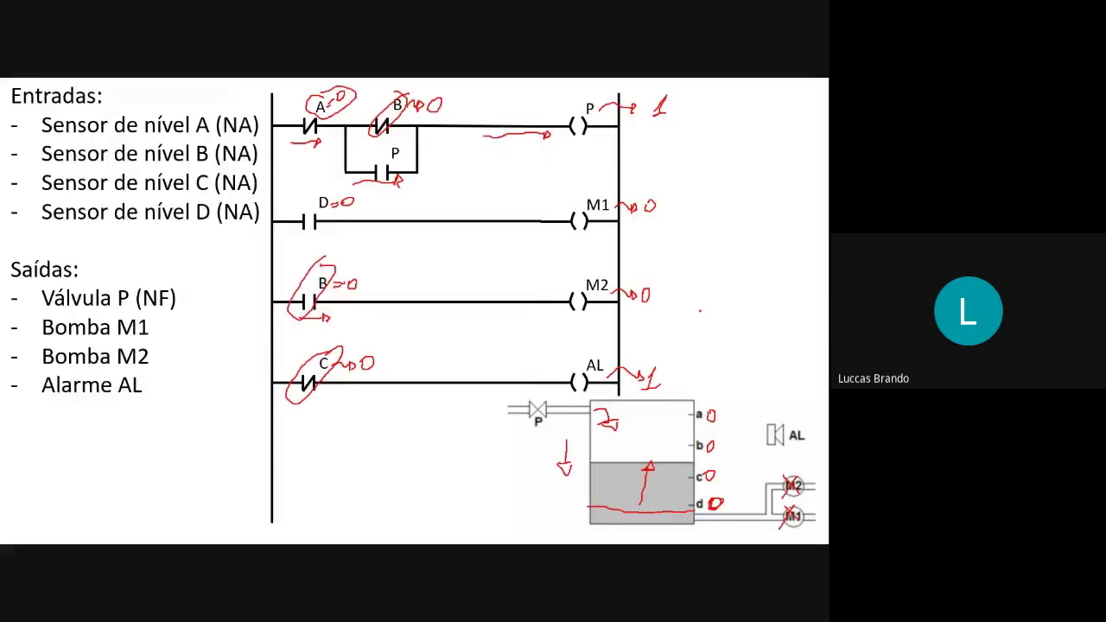
pyautogui.moveTo(323, 189)
pyautogui.mouseDown()
pyautogui.moveTo(292, 220)
pyautogui.moveTo(316, 231)
pyautogui.moveTo(338, 192)
pyautogui.mouseUp()
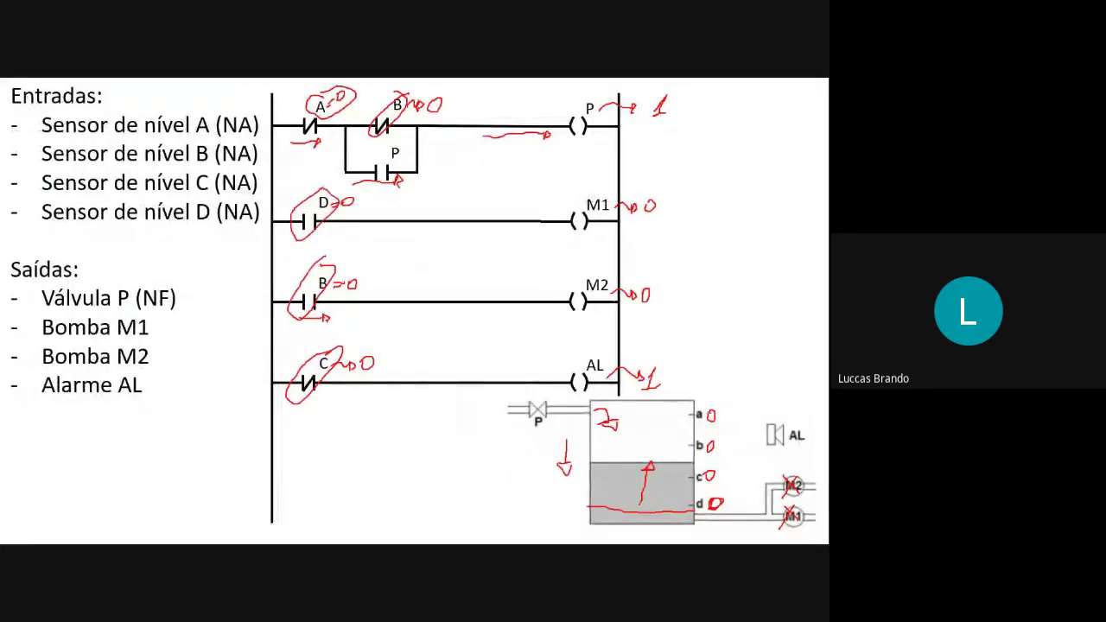
pyautogui.hotkey('alt', 'Tab')
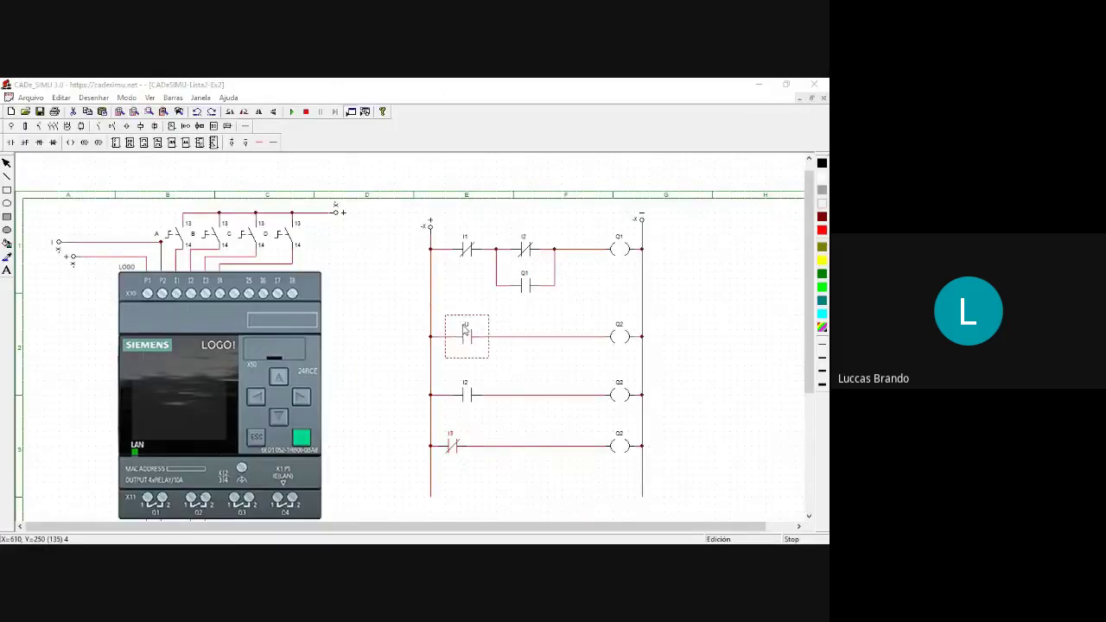
pyautogui.doubleClick(466, 335)
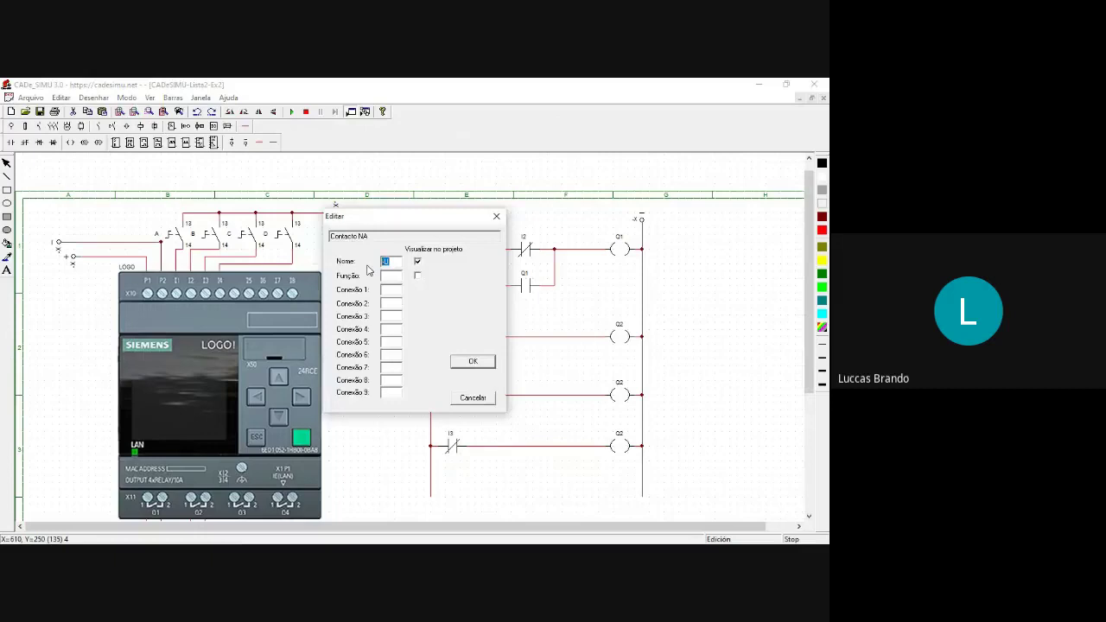
pyautogui.press('Return')
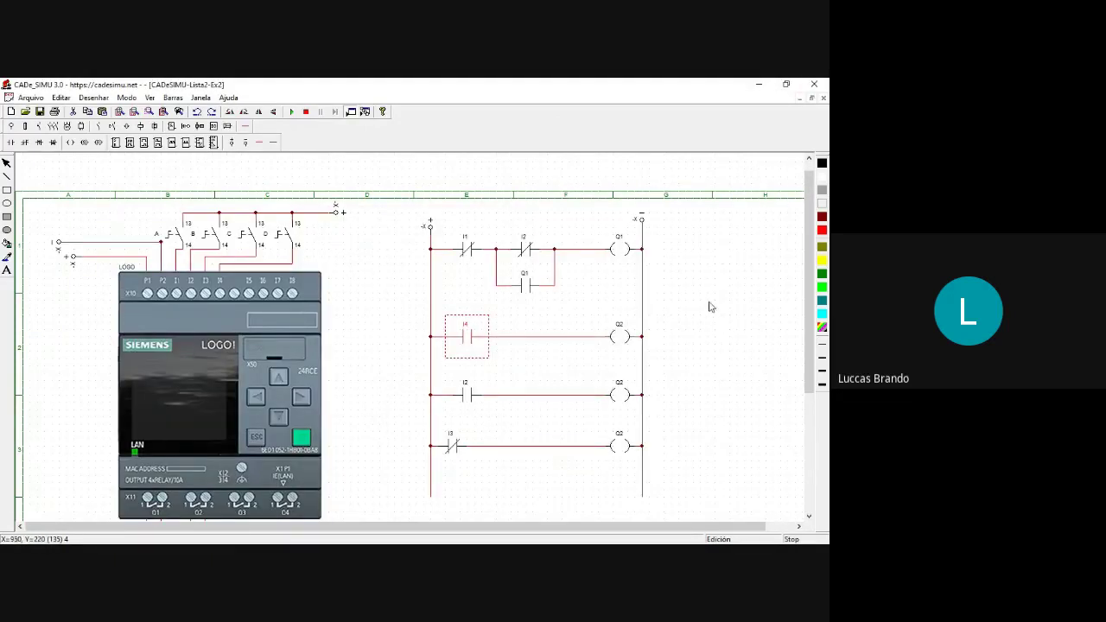
# Place two copies of lamp R1 beside R2, beneath the LOGO's Q3 and Q4 outputs.
pyautogui.hotkey('alt', 'Tab')
pyautogui.hotkey('alt', 'Tab')
pyautogui.scroll(-2, 368, 364)
pyautogui.scroll(-3, 367, 364)
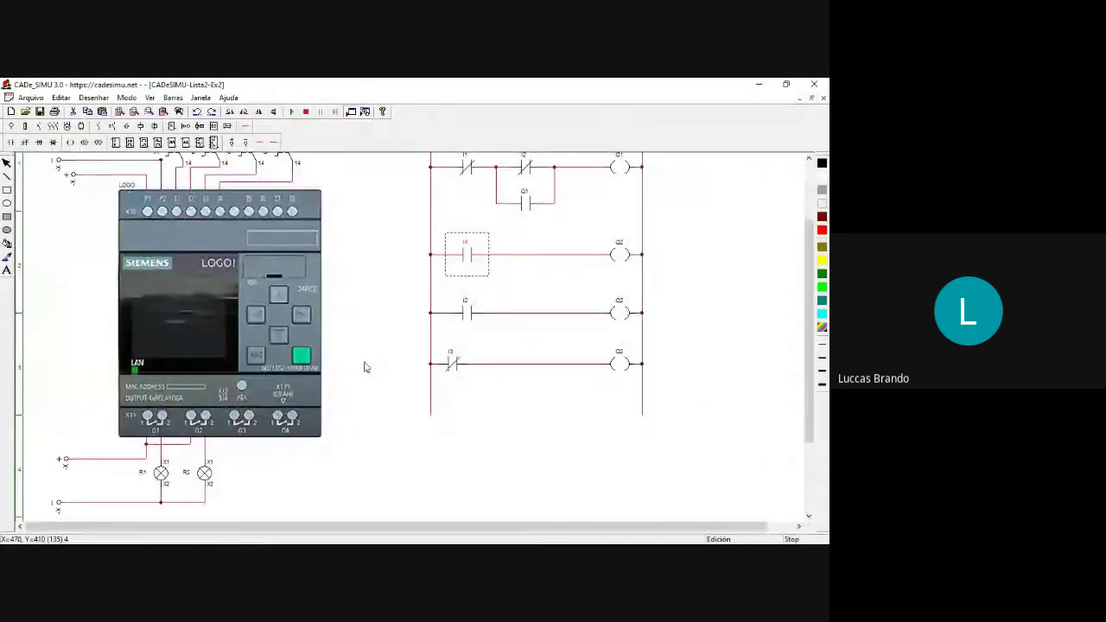
pyautogui.scroll(-2, 364, 380)
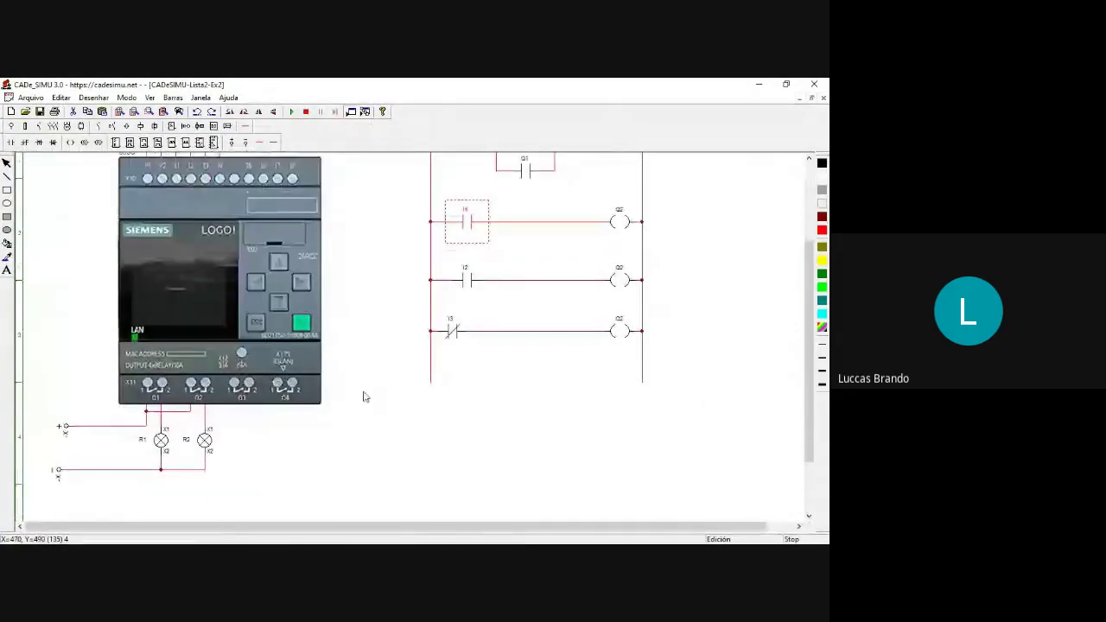
pyautogui.click(166, 447)
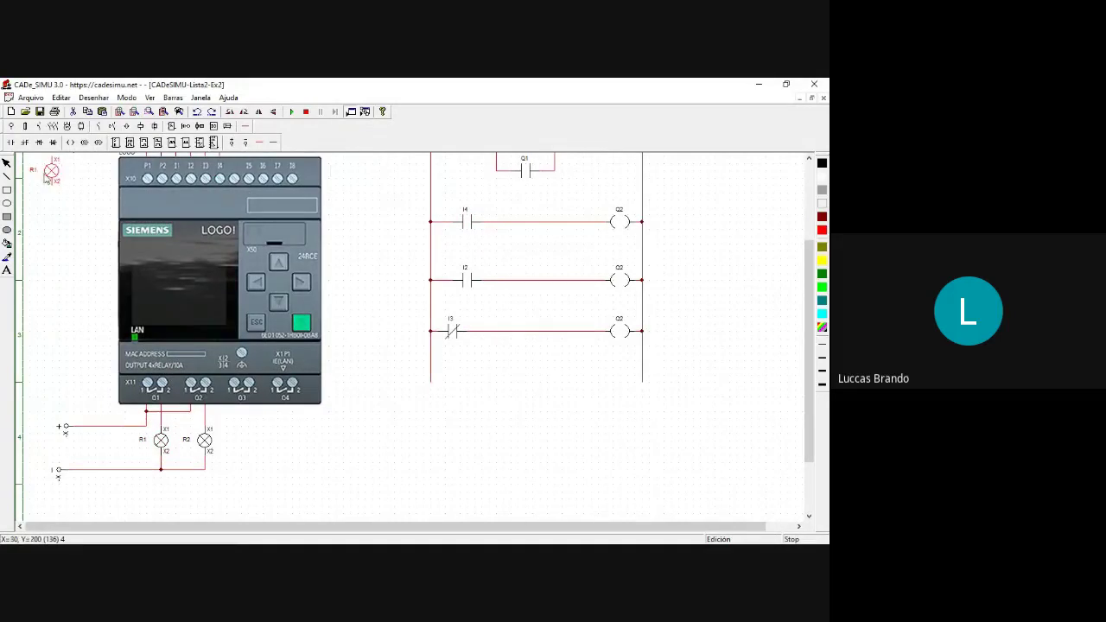
pyautogui.moveTo(213, 443); pyautogui.dragTo(265, 450)
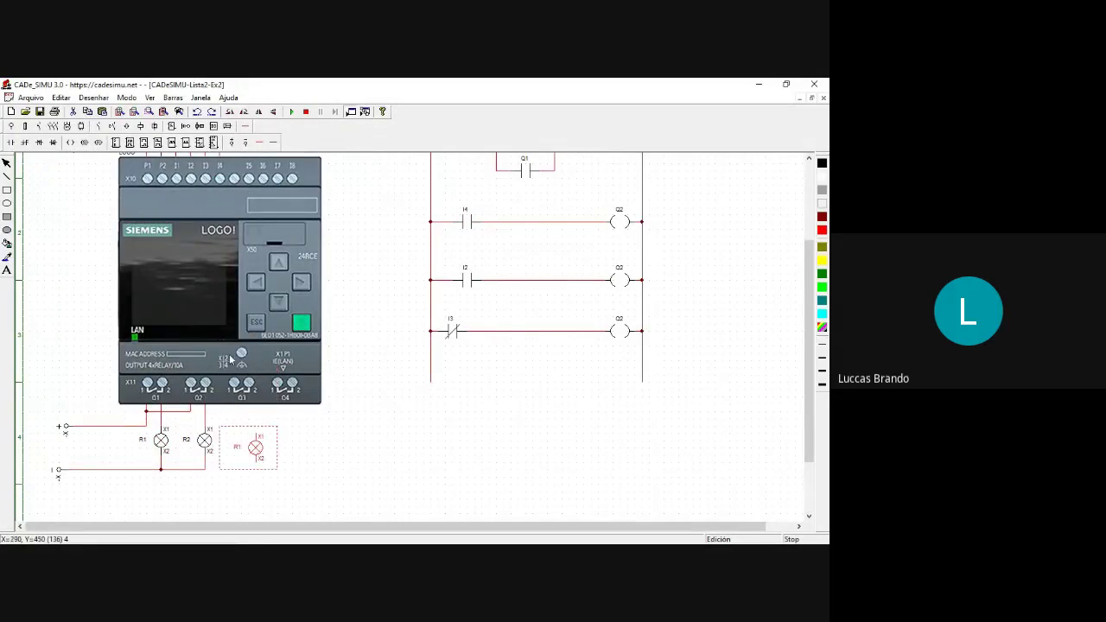
pyautogui.hotkey('ctrl', 'v')
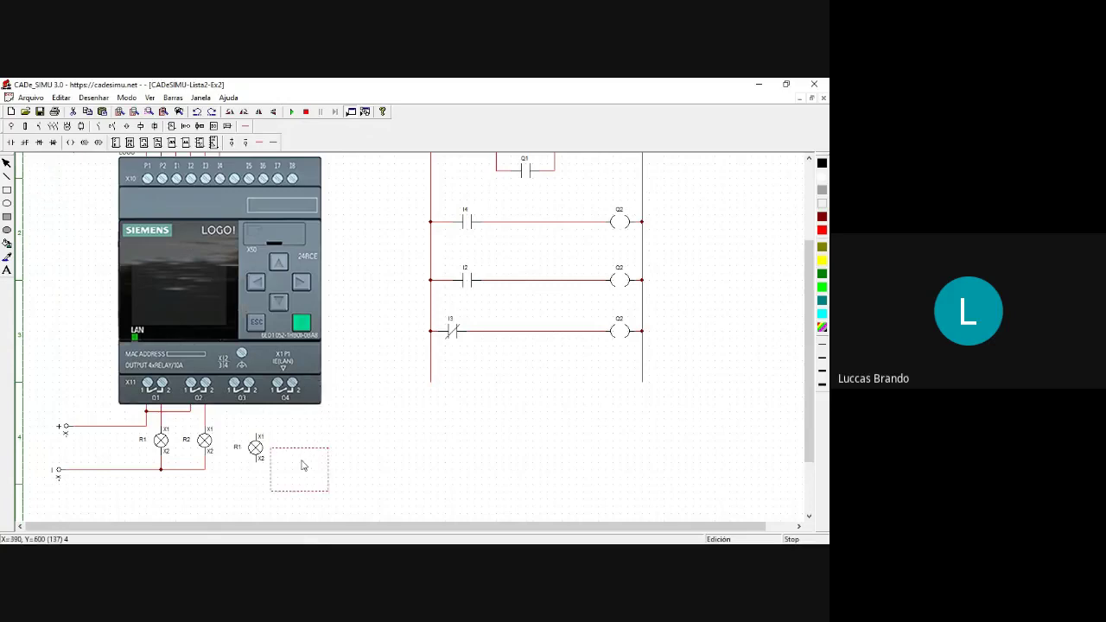
pyautogui.moveTo(266, 452); pyautogui.dragTo(294, 440)
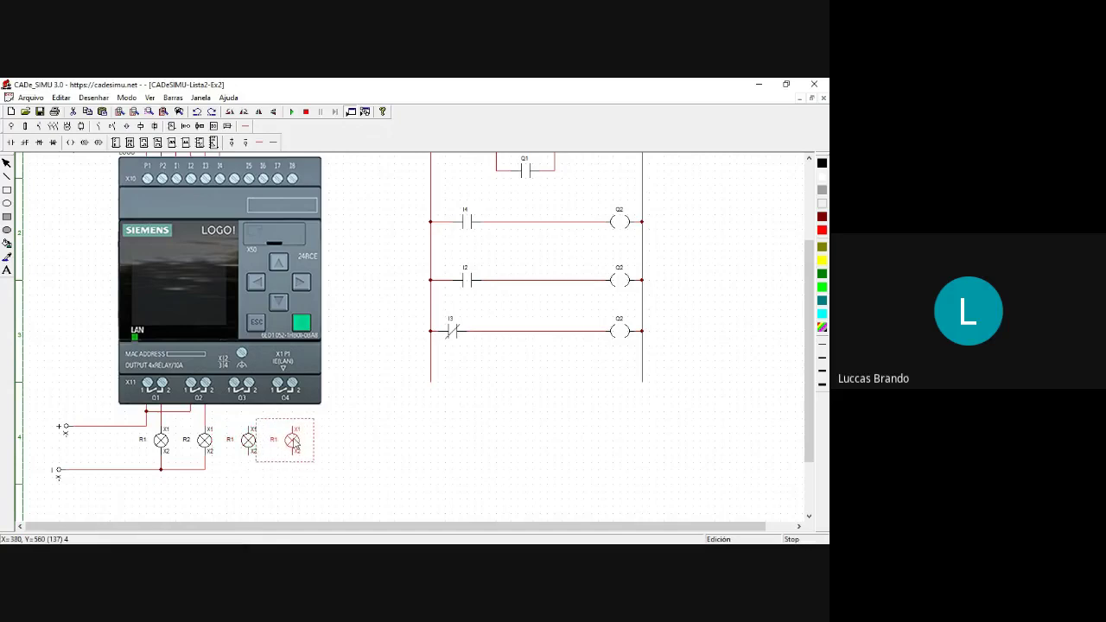
# Wire the two new lamps to outputs Q3 and Q4 and to the negative line, and extend the positive feed to both outputs.
pyautogui.click(230, 420)
pyautogui.moveTo(252, 427); pyautogui.dragTo(249, 400)
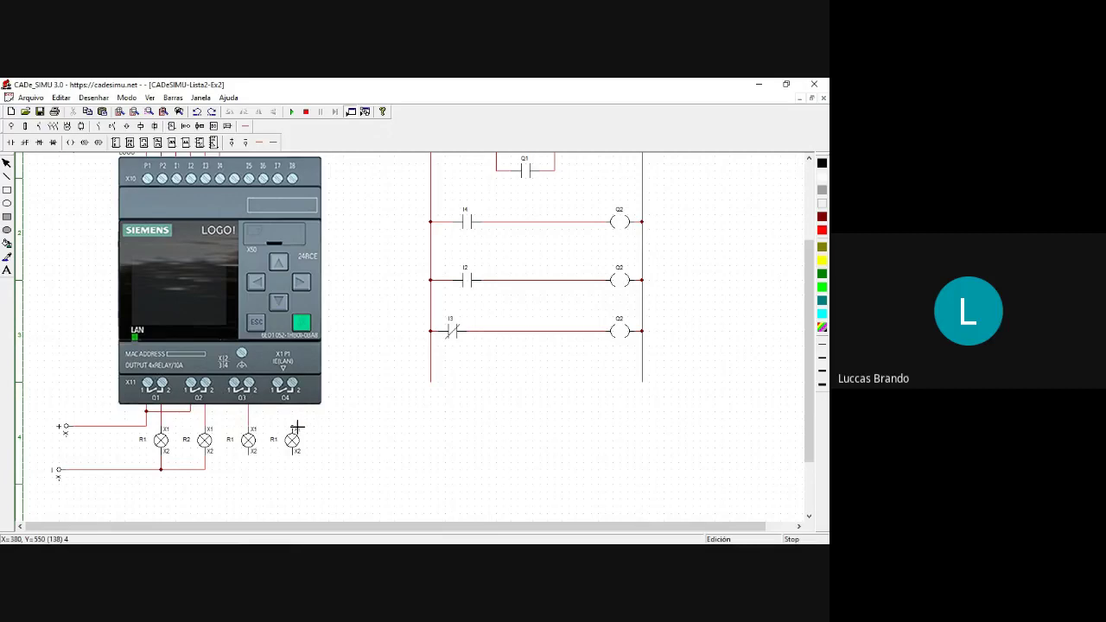
pyautogui.moveTo(296, 427); pyautogui.dragTo(297, 411)
pyautogui.moveTo(294, 469); pyautogui.dragTo(249, 469)
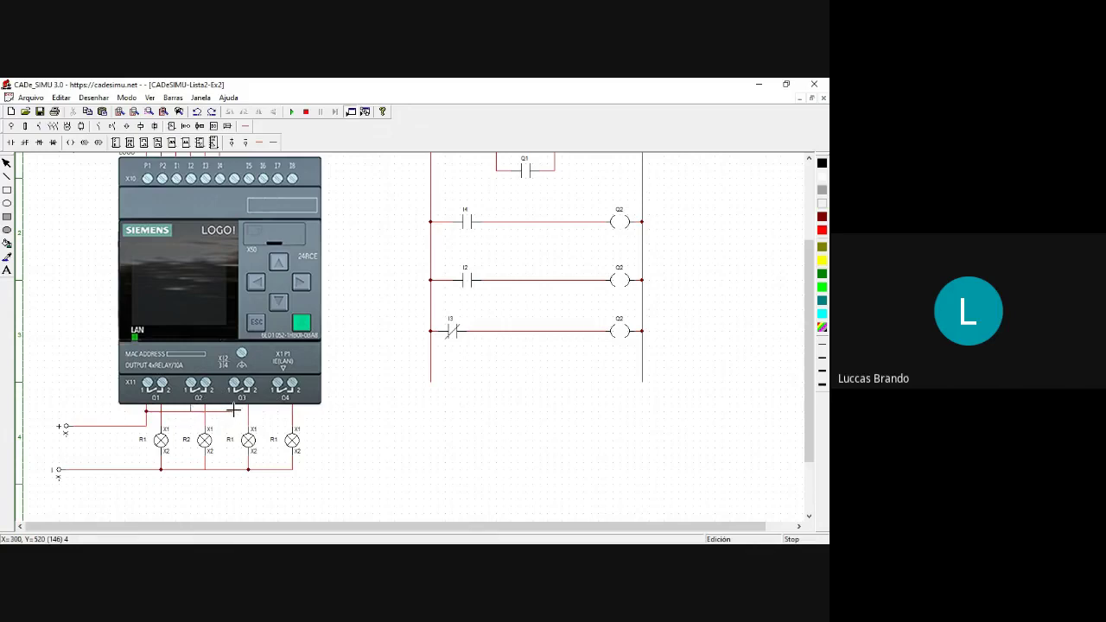
pyautogui.click(280, 408)
# Rename the lamp on output Q1 as M1.
pyautogui.click(147, 443)
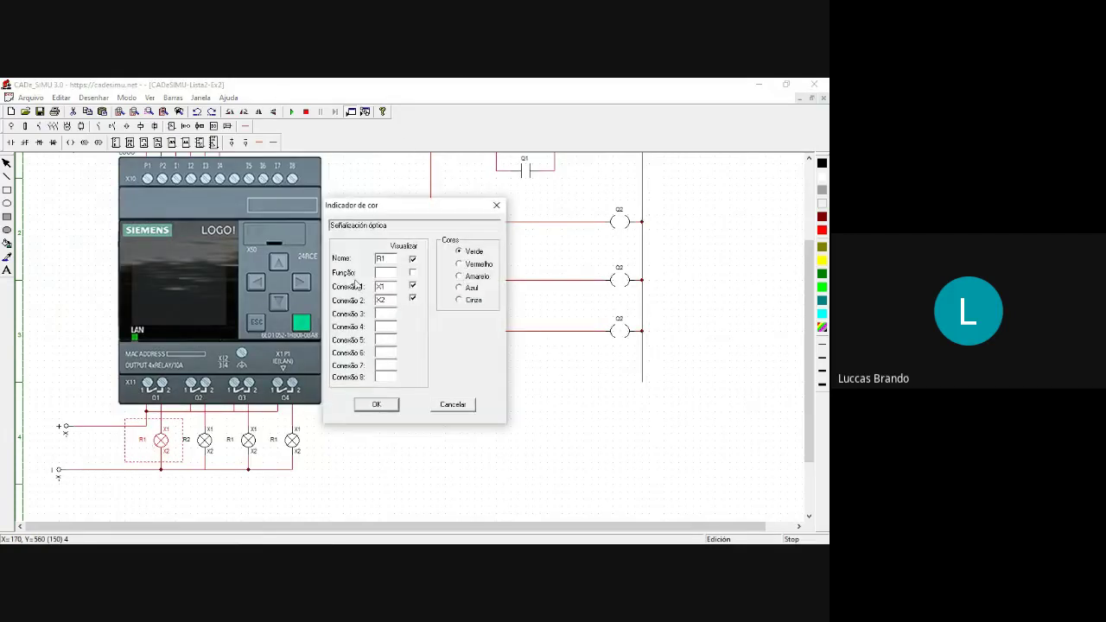
pyautogui.doubleClick(385, 260)
pyautogui.press('Return')
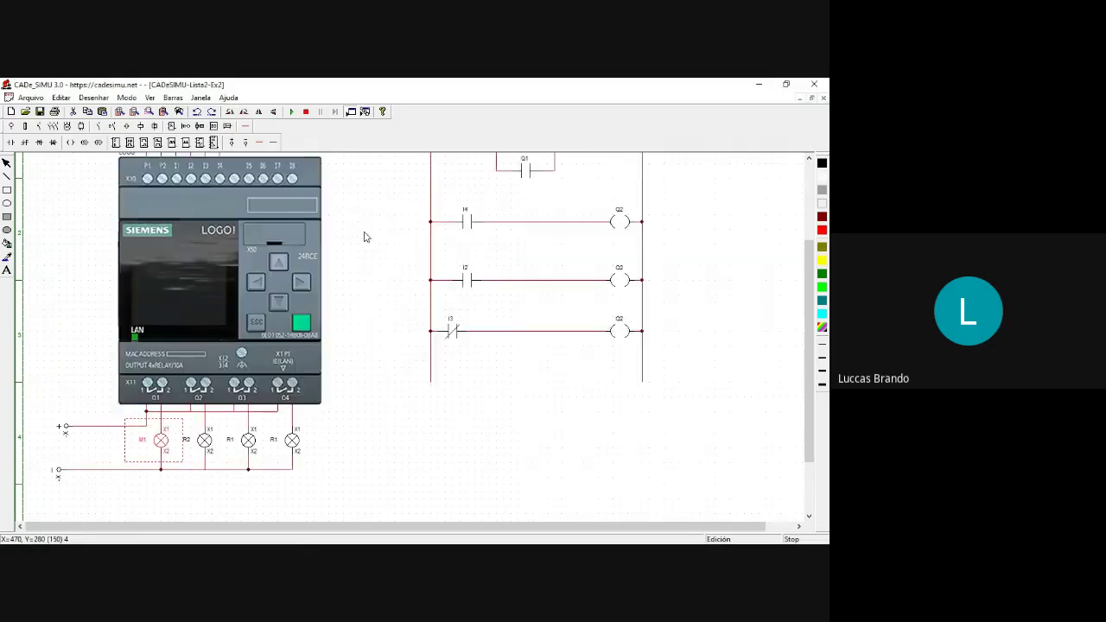
# Rename the lamp on output Q2 as M2.
pyautogui.moveTo(180, 436); pyautogui.dragTo(191, 449)
pyautogui.click(191, 448)
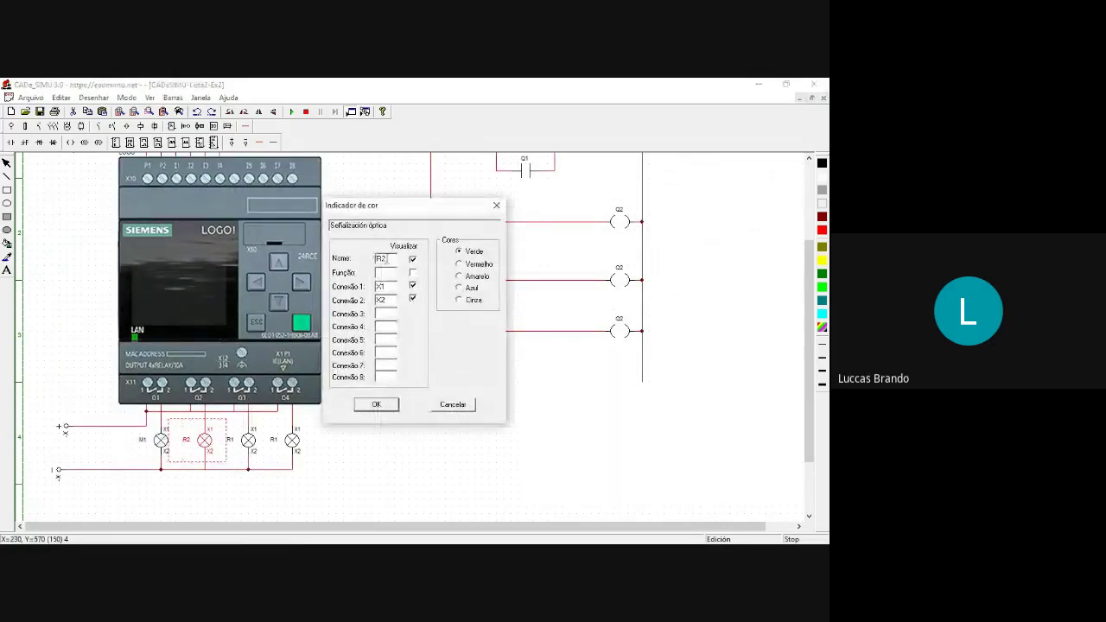
pyautogui.doubleClick(379, 258)
pyautogui.press('Return')
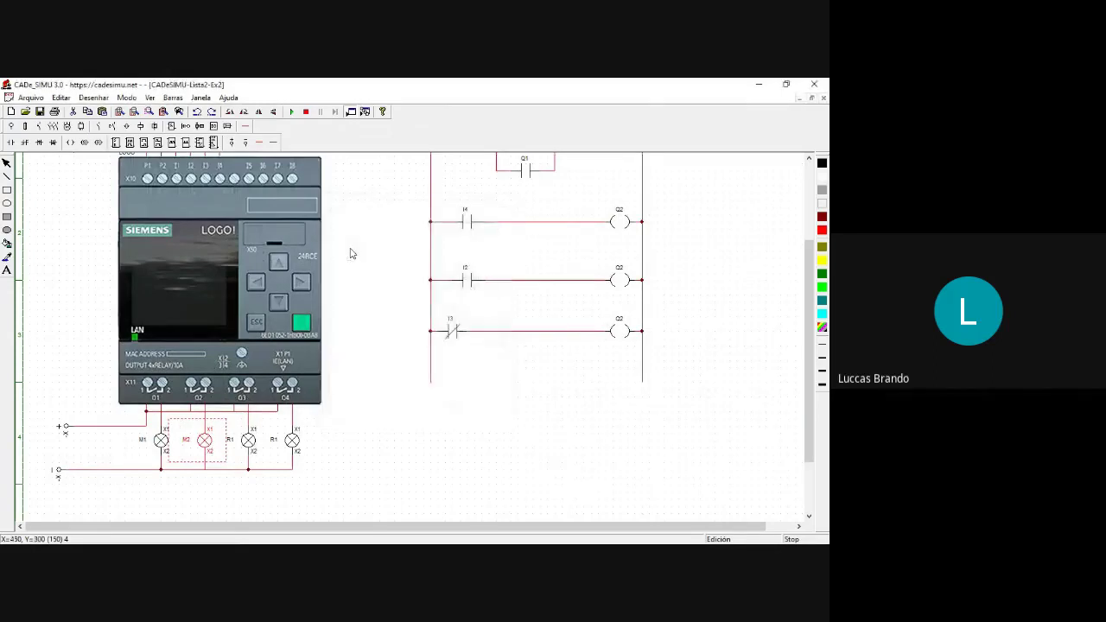
# Rename the lamps on outputs Q3 and Q4 as AL and P.
pyautogui.doubleClick(232, 446)
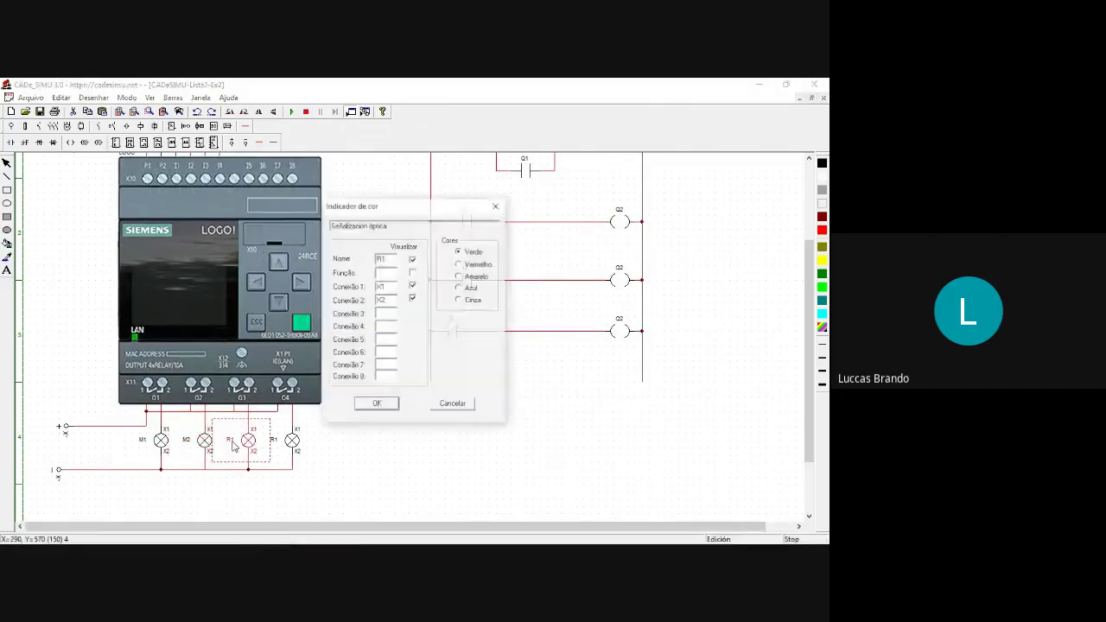
pyautogui.doubleClick(378, 258)
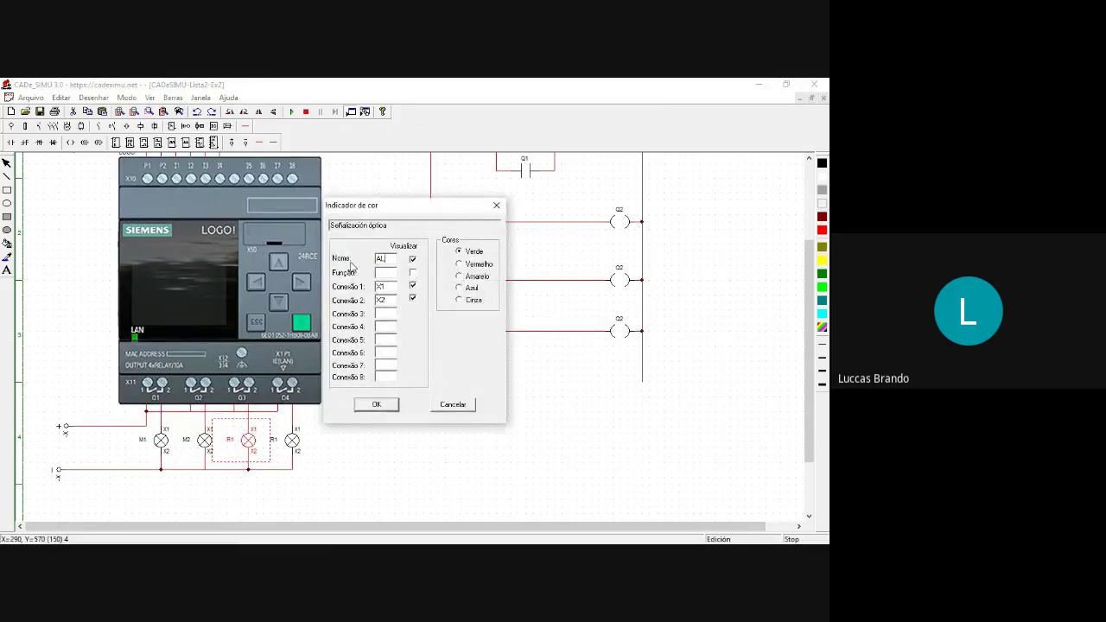
pyautogui.write('AL')
pyautogui.click(375, 406)
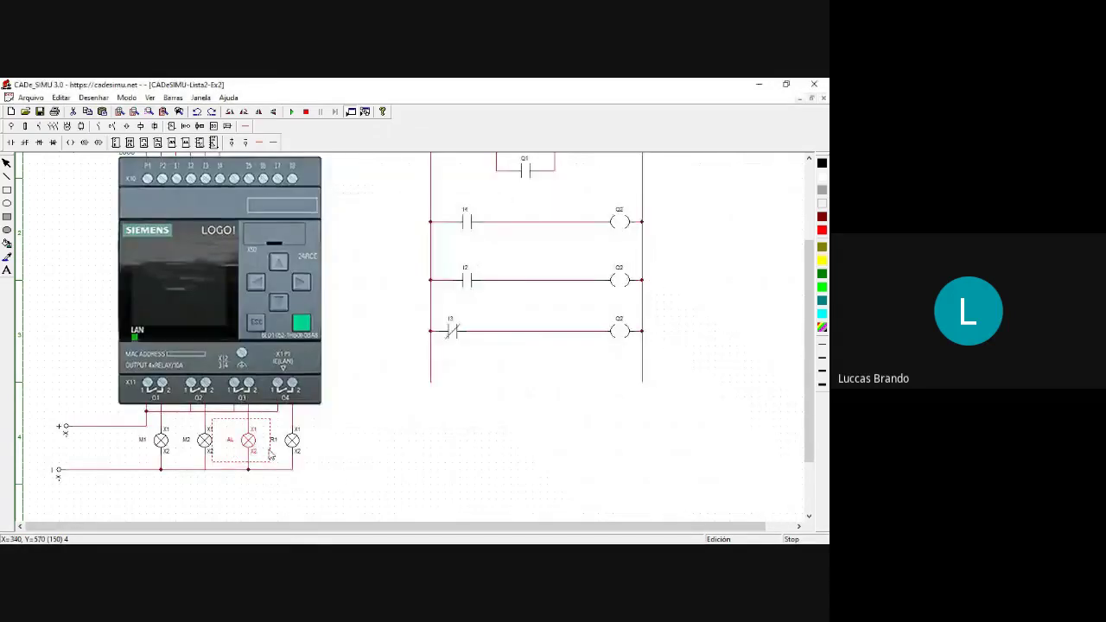
pyautogui.doubleClick(278, 442)
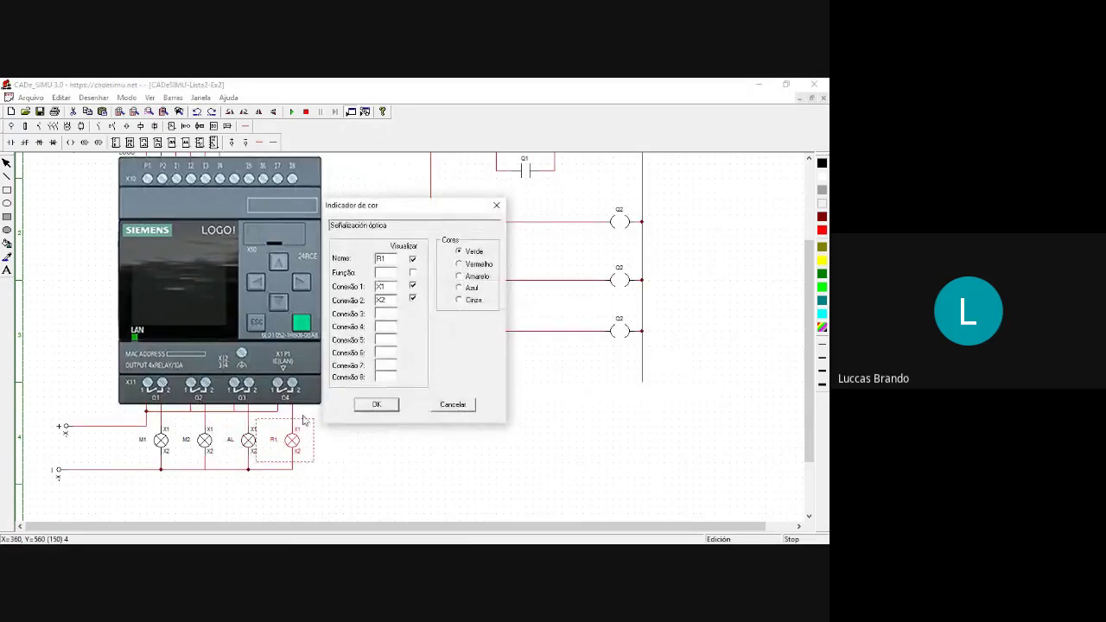
pyautogui.doubleClick(380, 258)
pyautogui.write('F')
pyautogui.press('Return')
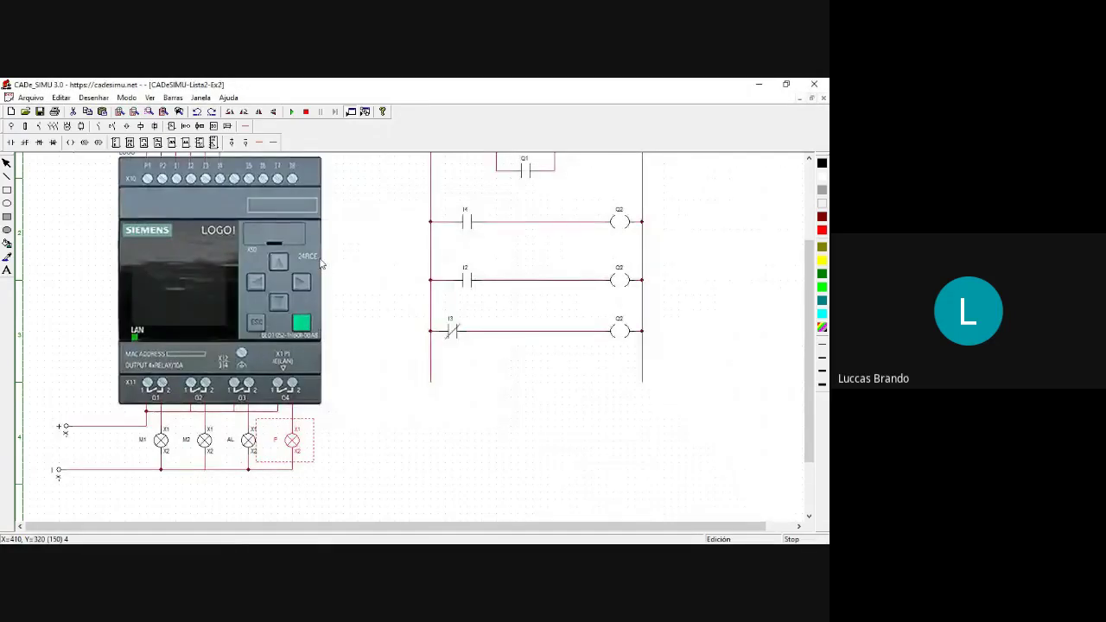
# Circle coil P on the slide's first rung and name the first rung's coil Q4 in CADe_SIMU.
pyautogui.scroll(2, 724, 281)
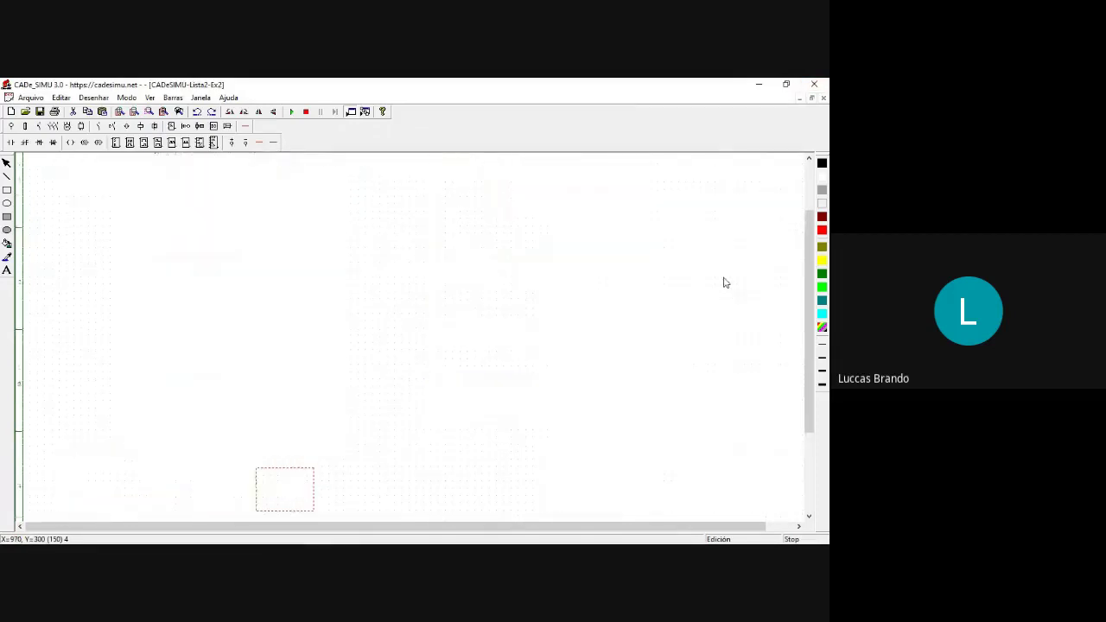
pyautogui.hotkey('alt', 'Tab')
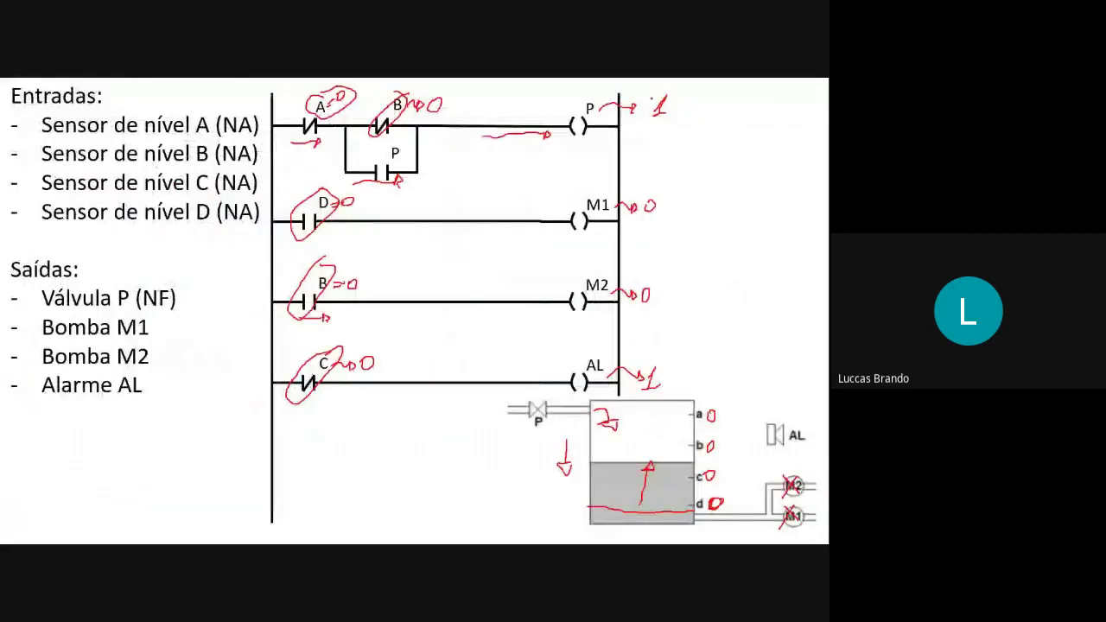
pyautogui.moveTo(597, 97)
pyautogui.mouseDown()
pyautogui.moveTo(572, 100)
pyautogui.moveTo(557, 138)
pyautogui.moveTo(605, 130)
pyautogui.moveTo(599, 98)
pyautogui.mouseUp()
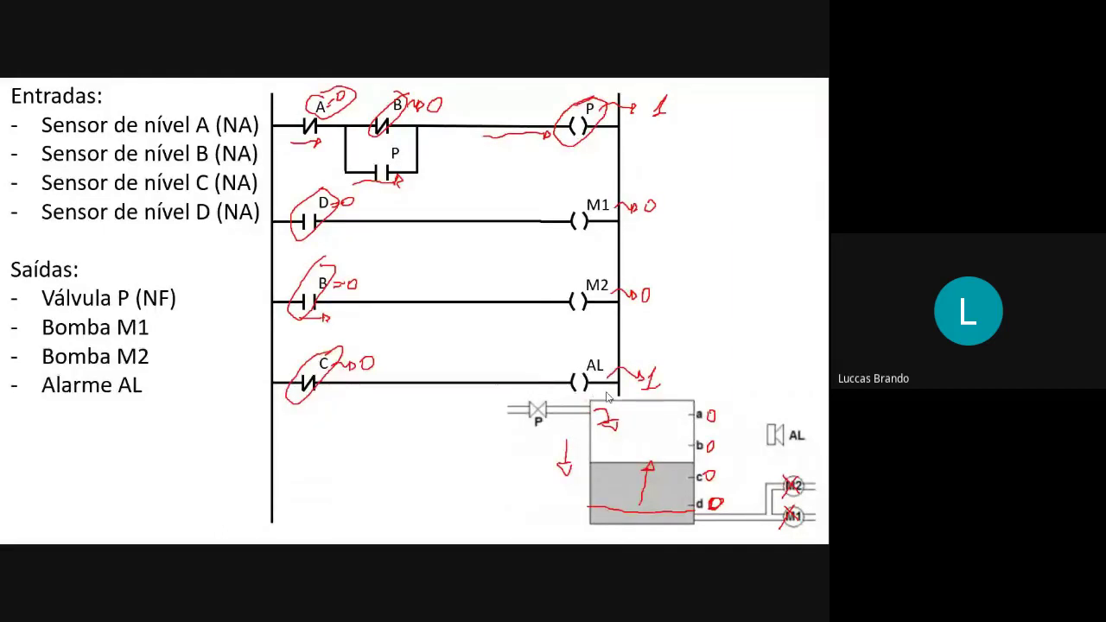
pyautogui.hotkey('alt', 'Tab')
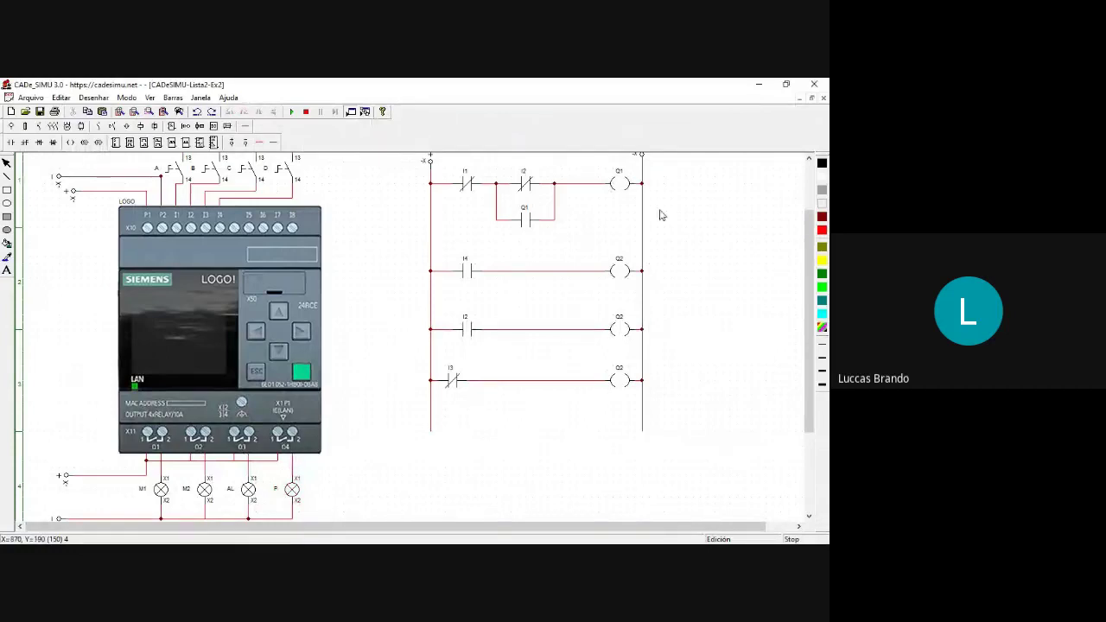
pyautogui.doubleClick(624, 182)
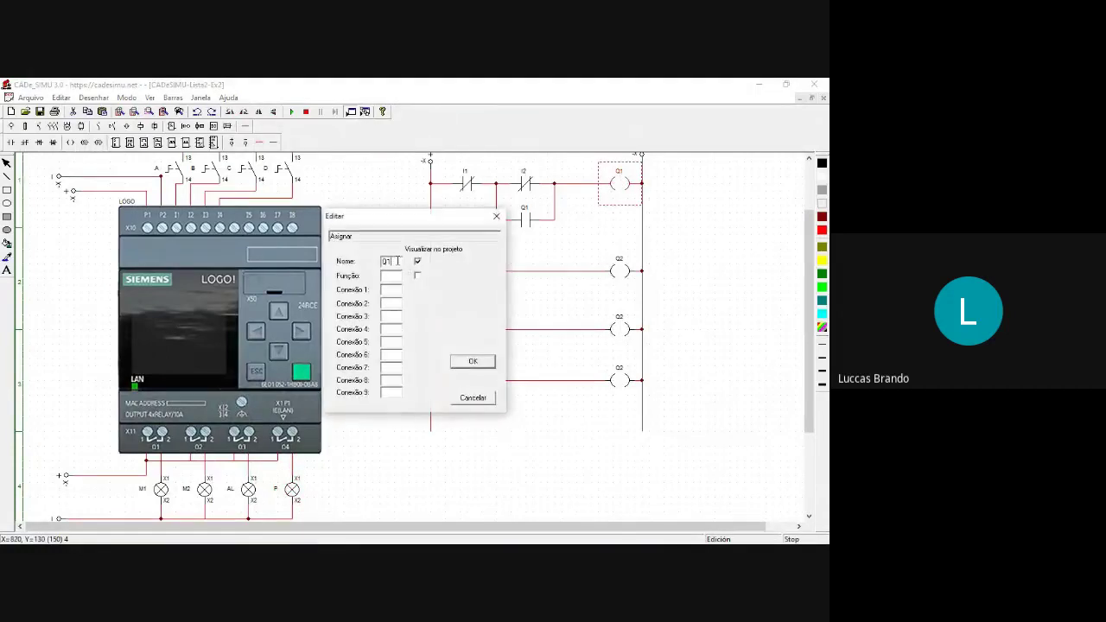
pyautogui.write('Q')
pyautogui.press('Return')
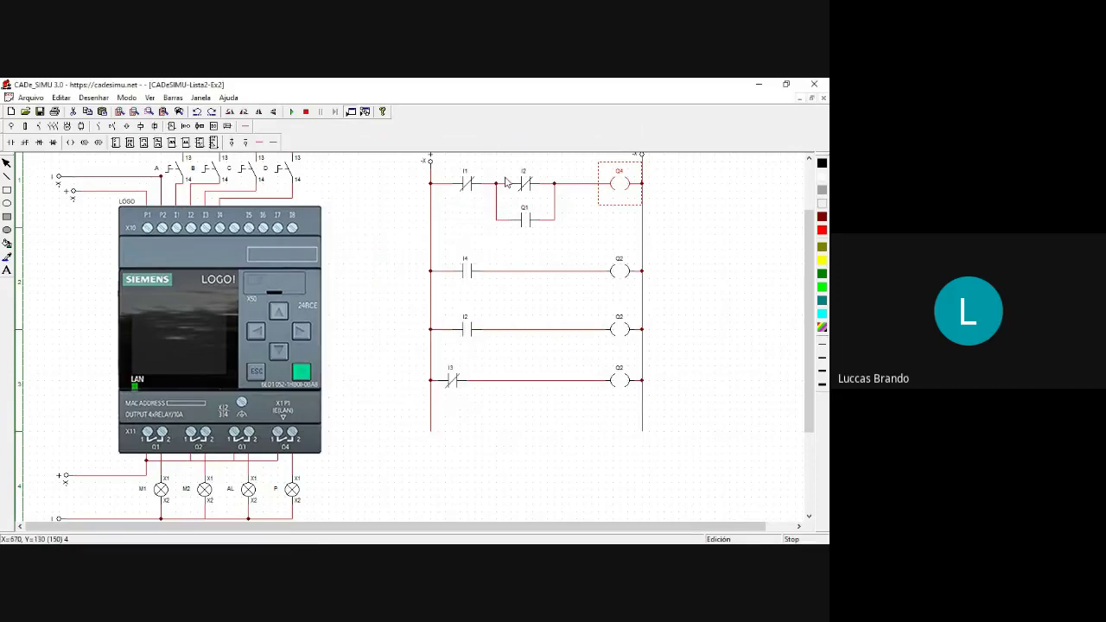
# Rename the self-holding contact in the first rung's parallel branch as Q4.
pyautogui.doubleClick(525, 209)
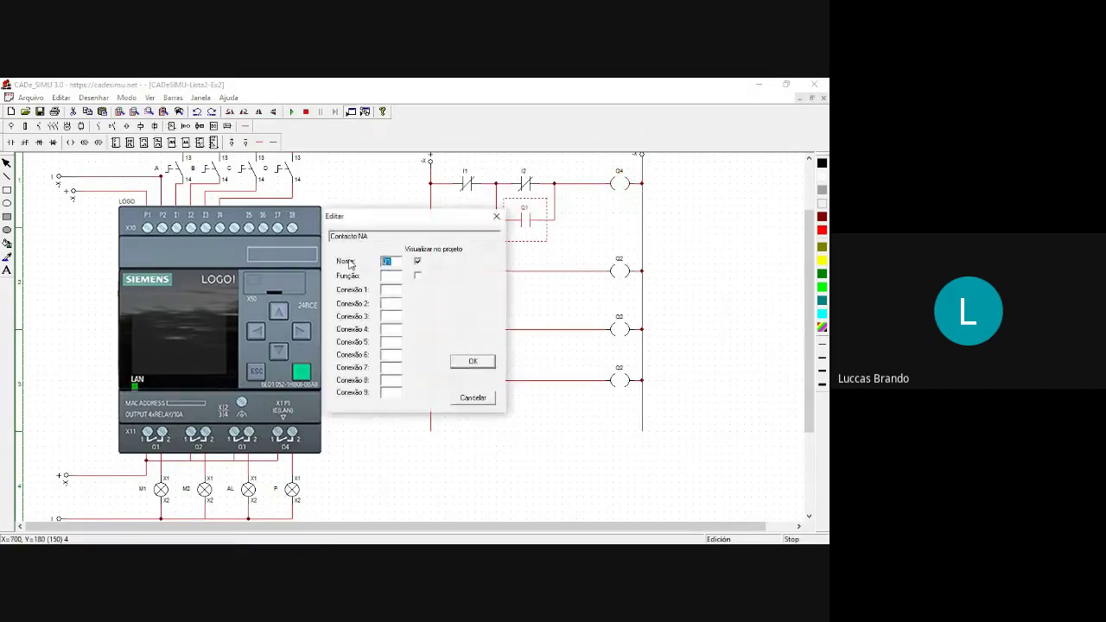
pyautogui.write('Q4')
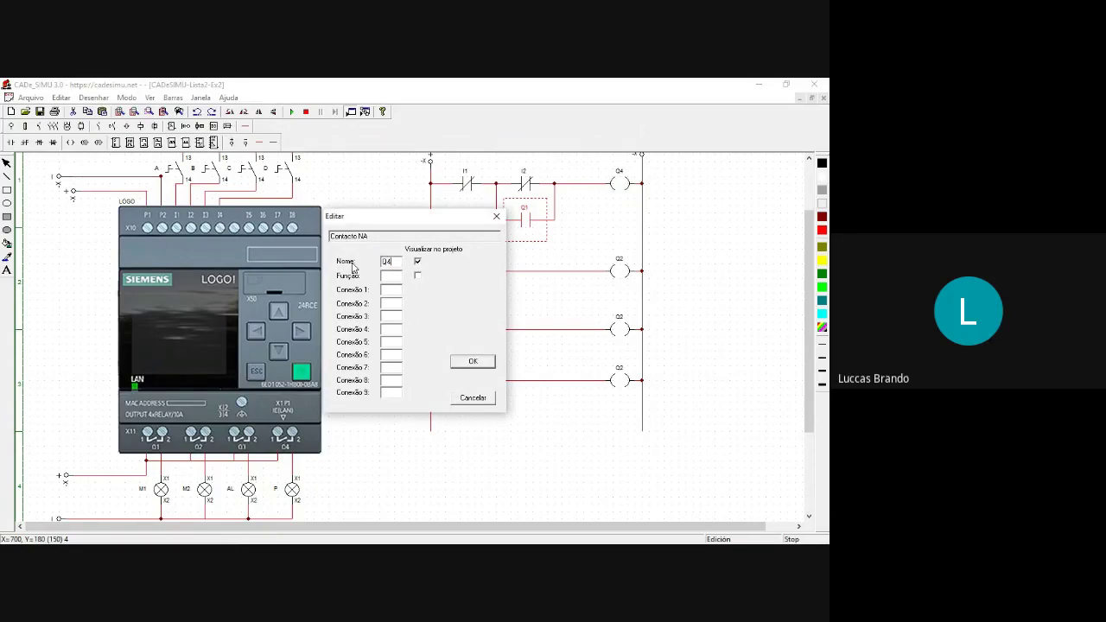
pyautogui.click(476, 364)
# Circle coil M1 on the slide and name the second rung's coil Q1 in CADe_SIMU.
pyautogui.hotkey('alt', 'Tab')
pyautogui.hotkey('alt', 'Tab')
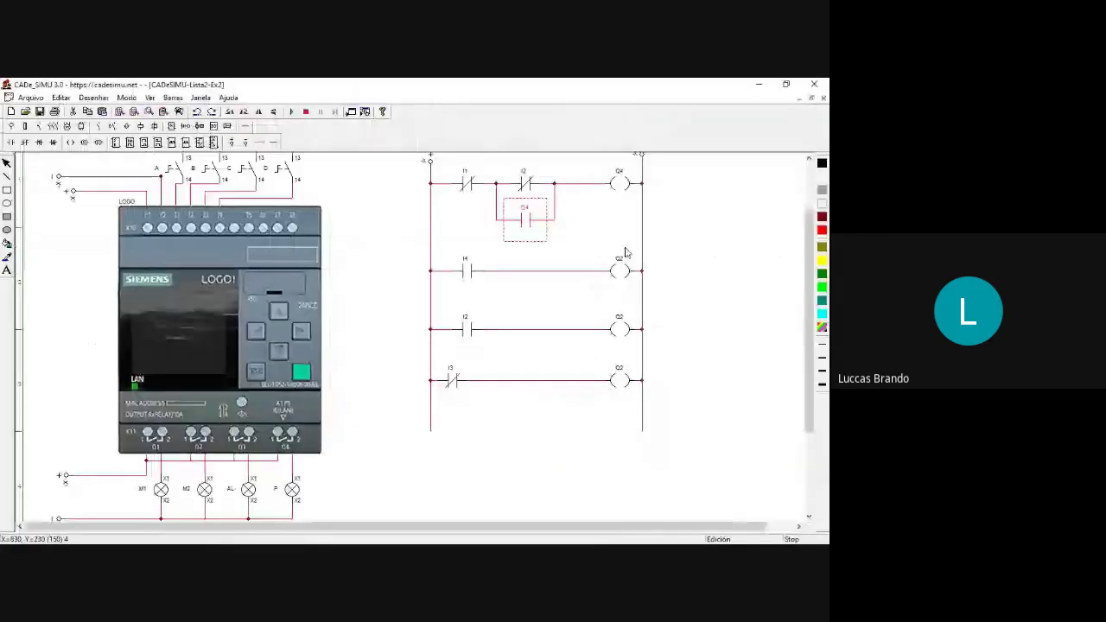
pyautogui.click(625, 253)
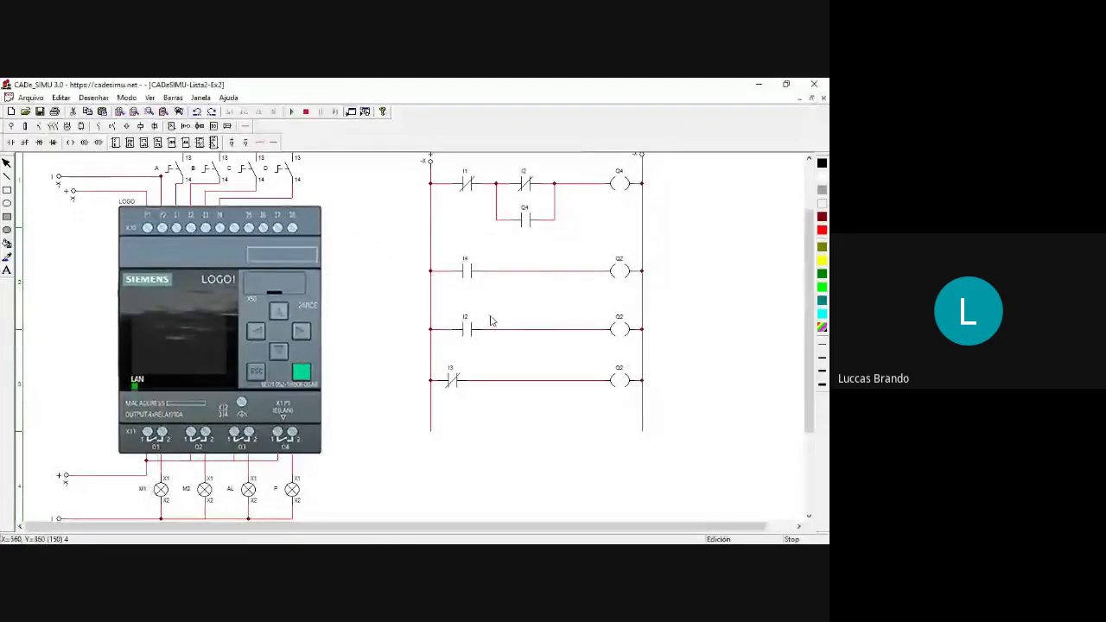
pyautogui.doubleClick(620, 266)
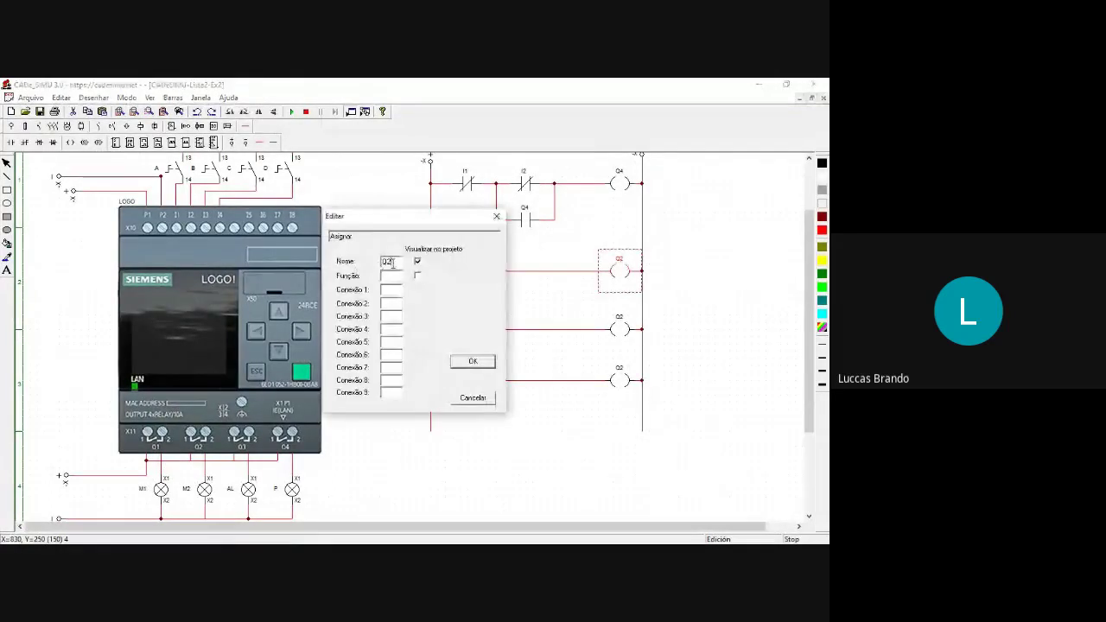
pyautogui.write('Q1')
pyautogui.click(471, 362)
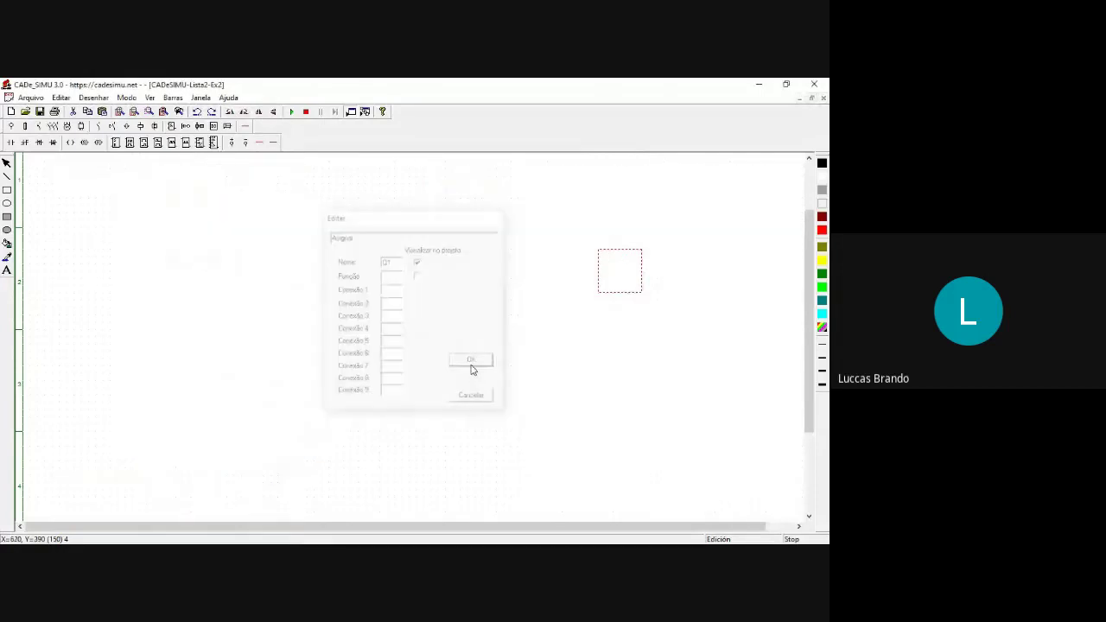
# Circle coil M2 on the slide and select the third rung's coil in CADe_SIMU to check its output.
pyautogui.hotkey('alt', 'Tab')
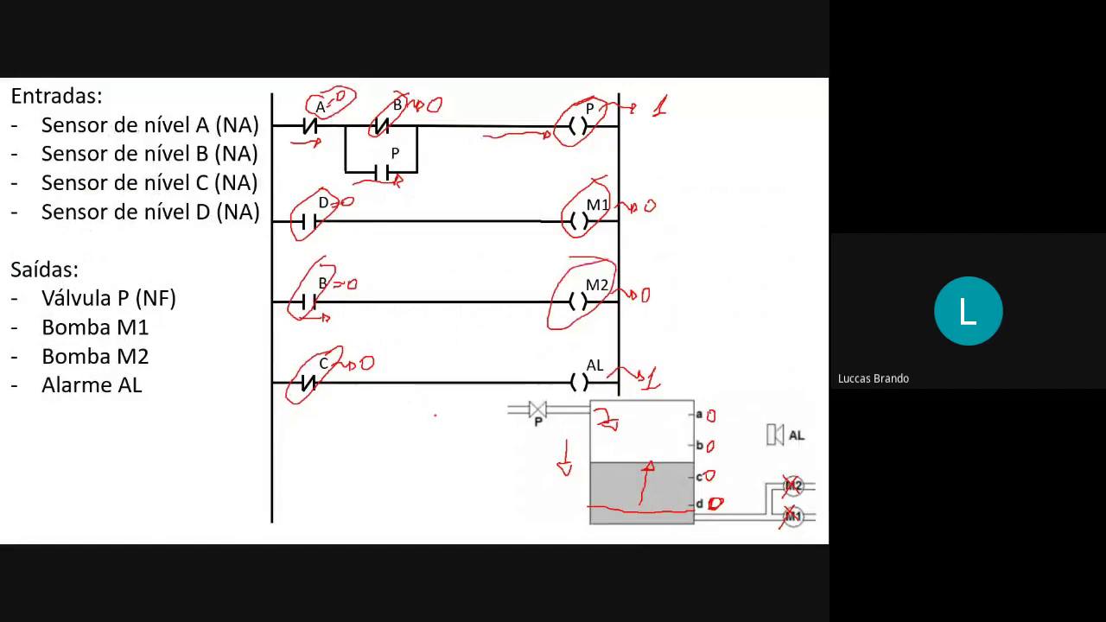
pyautogui.hotkey('alt', 'Tab')
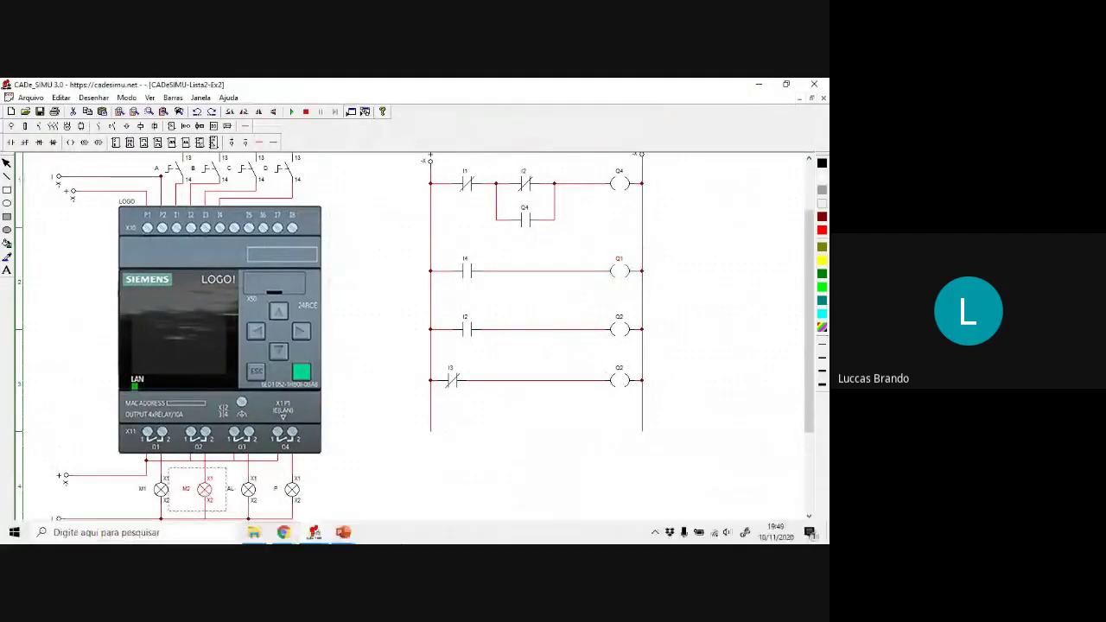
pyautogui.click(618, 333)
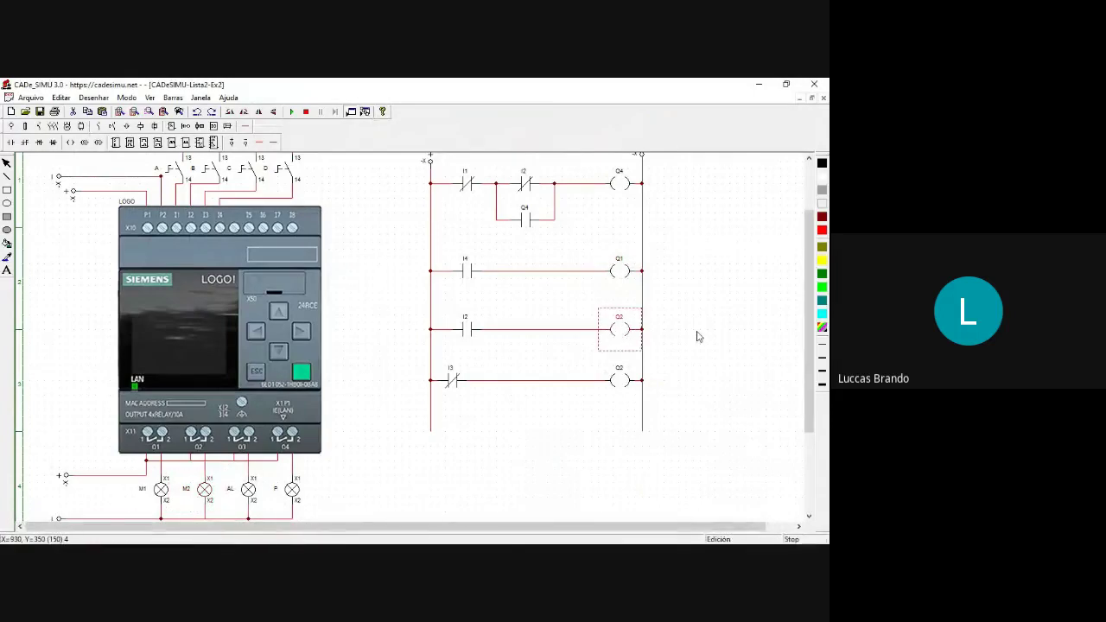
# Circle coil AL on the slide and name the fourth rung's coil Q3 in CADe_SIMU.
pyautogui.hotkey('alt', 'Tab')
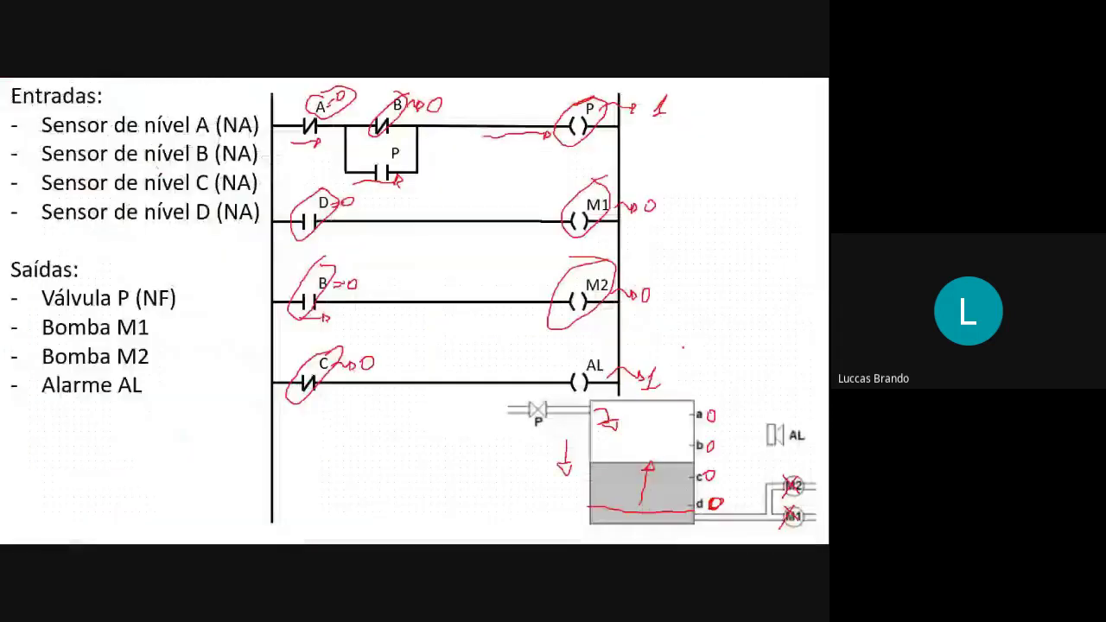
pyautogui.moveTo(560, 368); pyautogui.dragTo(608, 352)
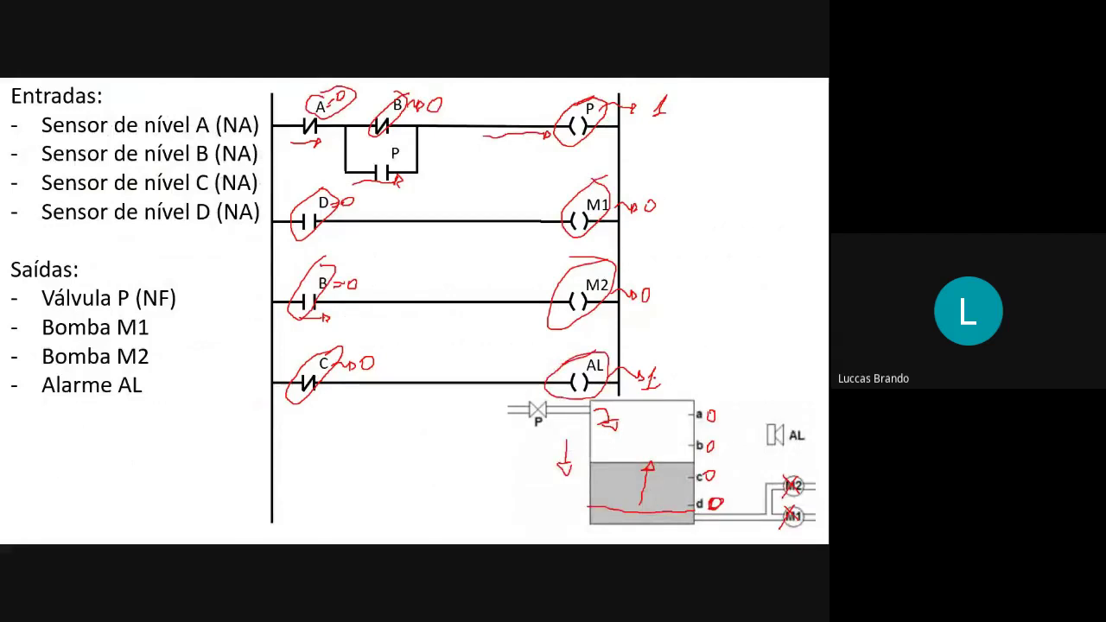
pyautogui.hotkey('alt', 'Tab')
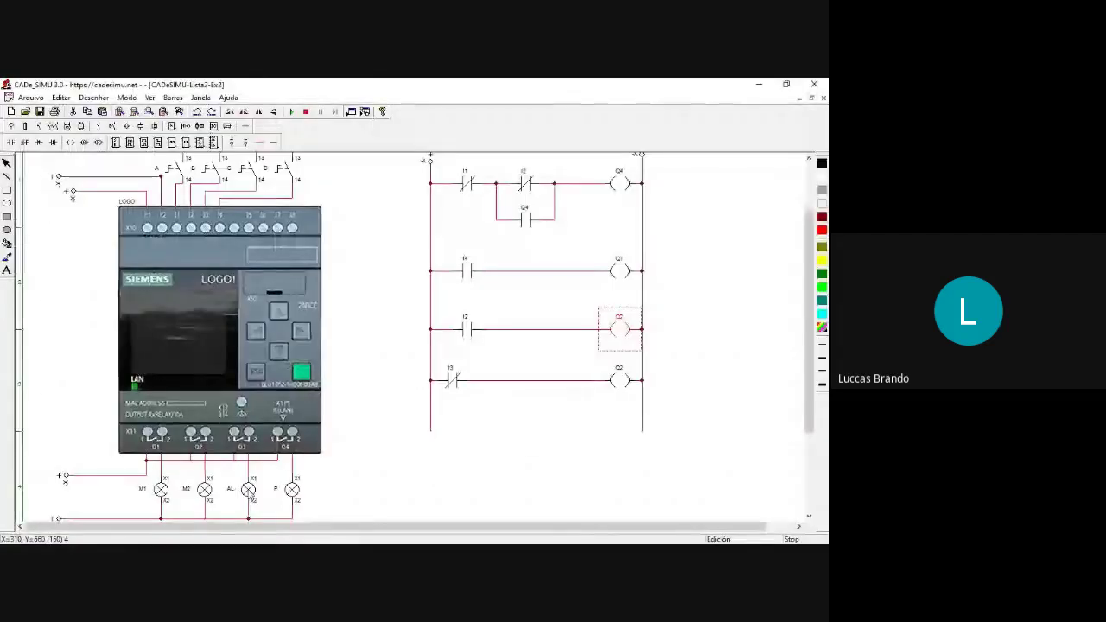
pyautogui.click(618, 376)
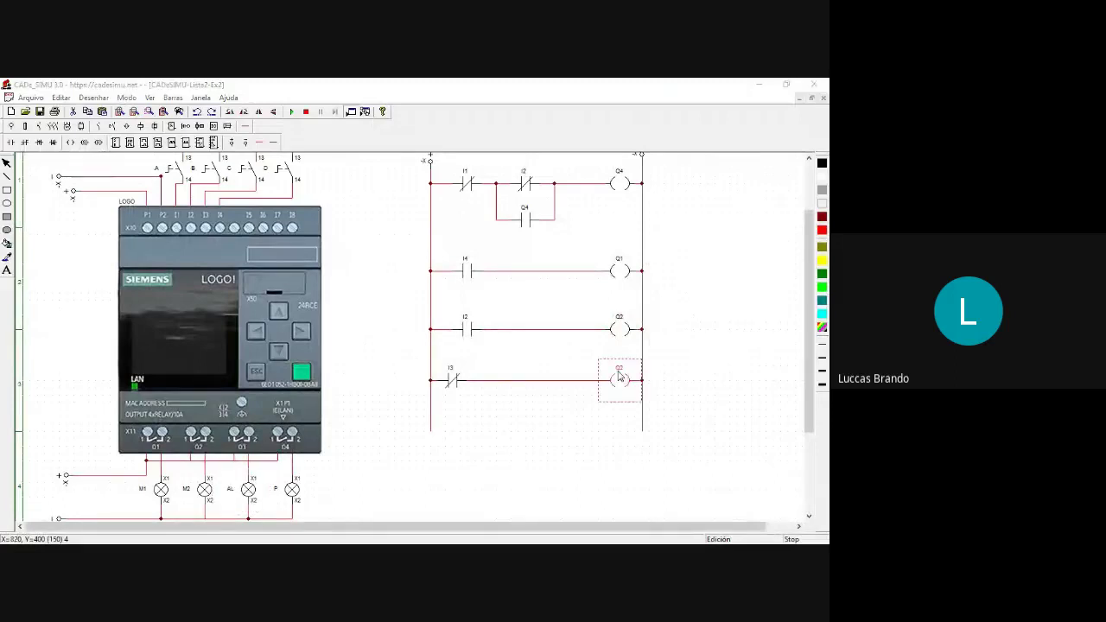
pyautogui.doubleClick(618, 376)
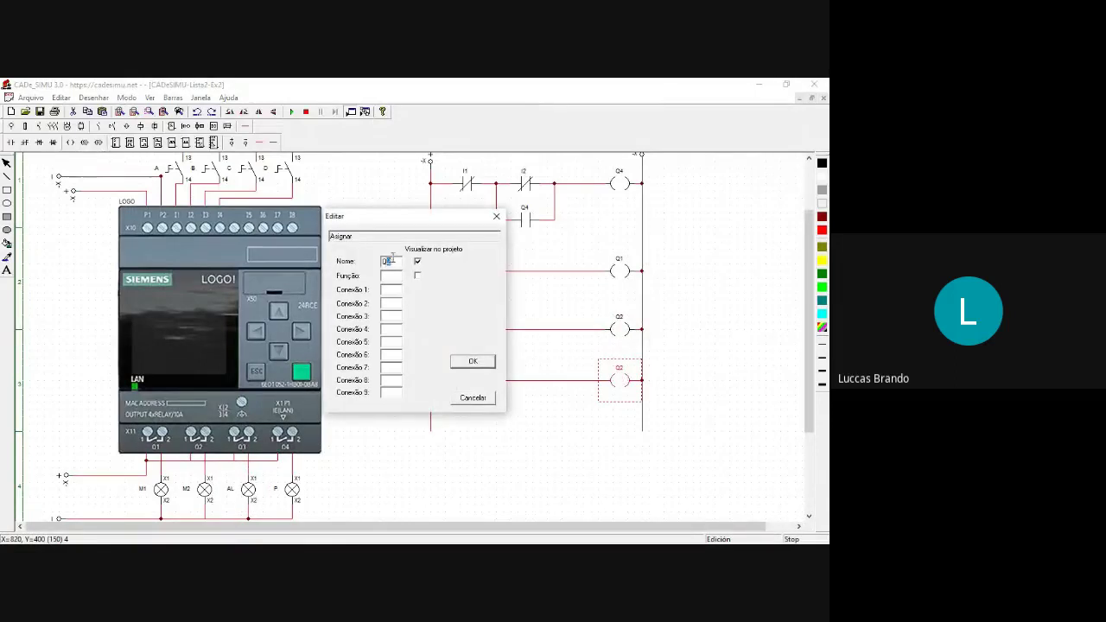
pyautogui.write('Q3')
pyautogui.click(472, 361)
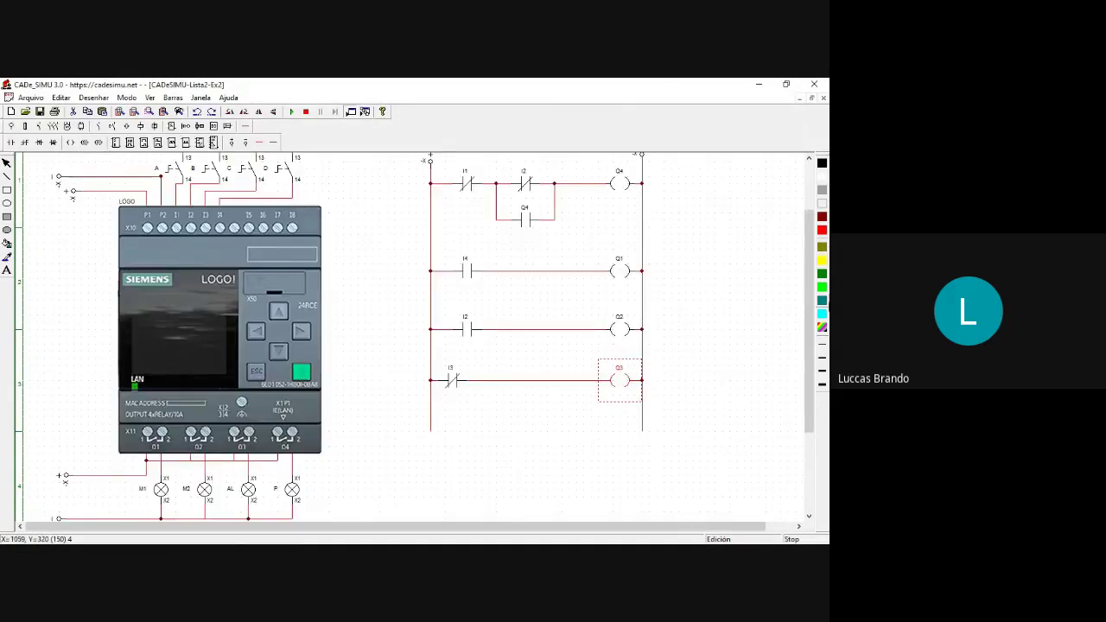
# Compare the finished ladder with the slide and start the CADe_SIMU simulation.
pyautogui.hotkey('alt', 'Tab')
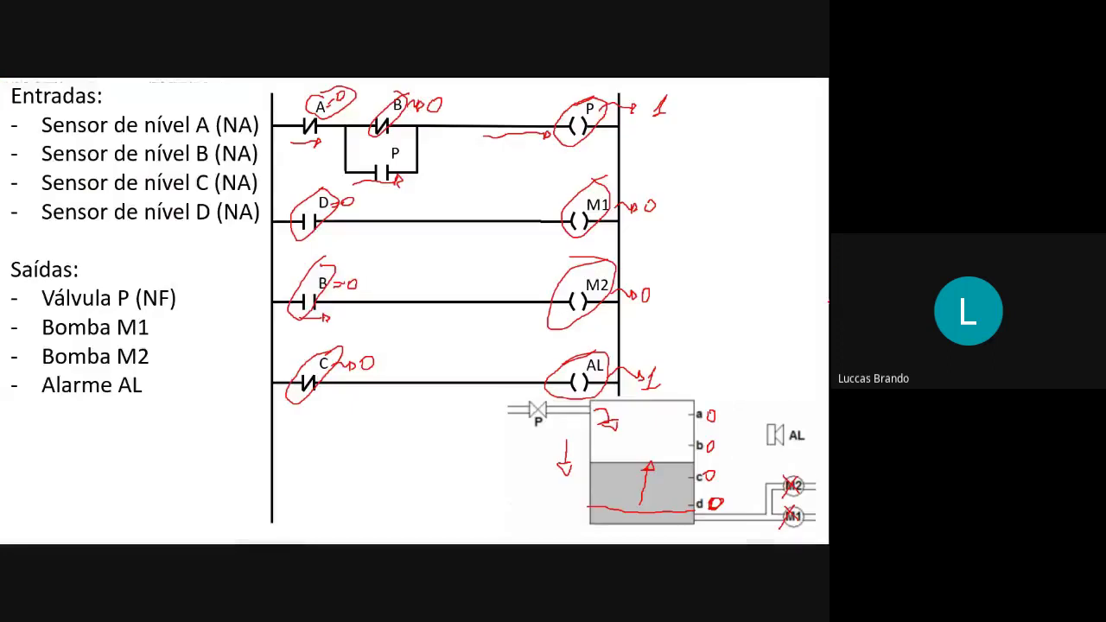
pyautogui.hotkey('alt', 'Tab')
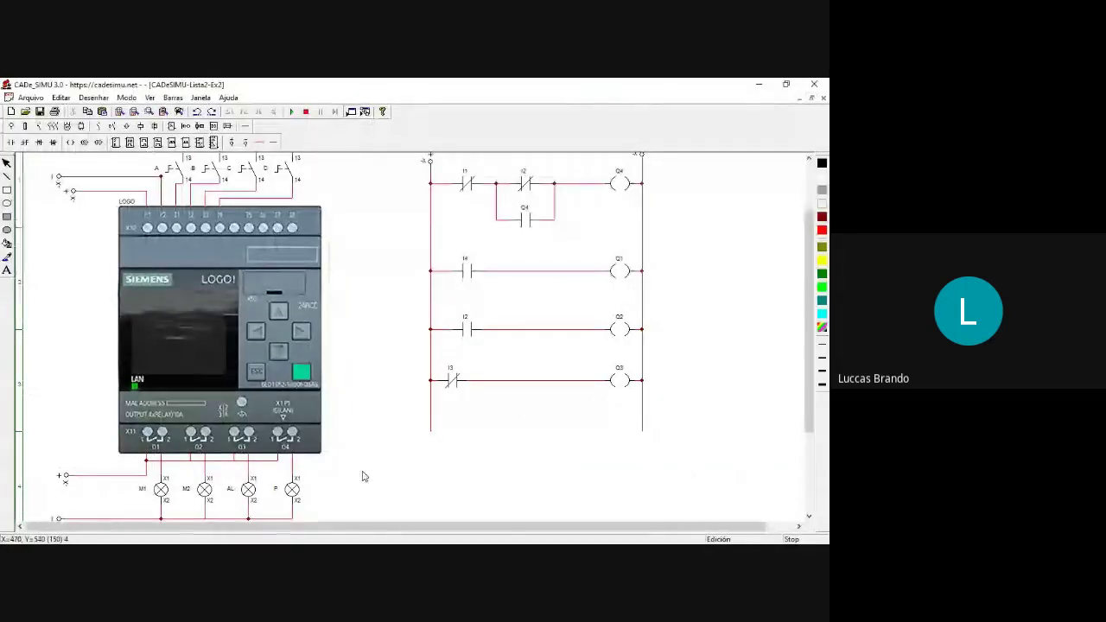
pyautogui.click(291, 111)
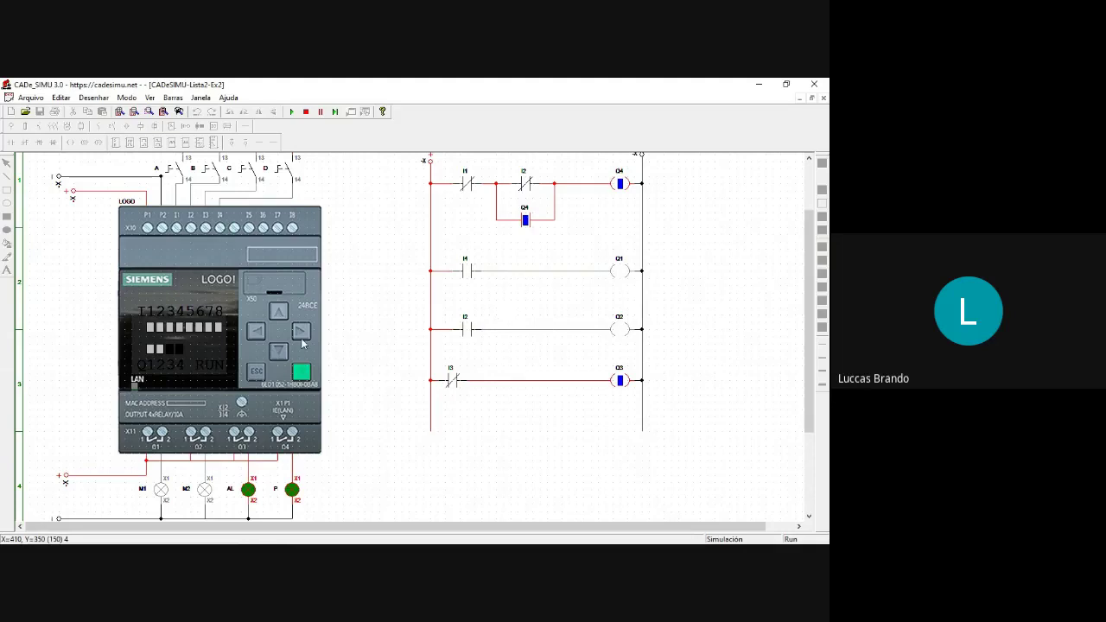
# Bring up the PowerPoint editing window and place the reduced CADe_SIMU window over it, leaving the slide's reservoir drawing uncovered.
pyautogui.hotkey('alt', 'Tab')
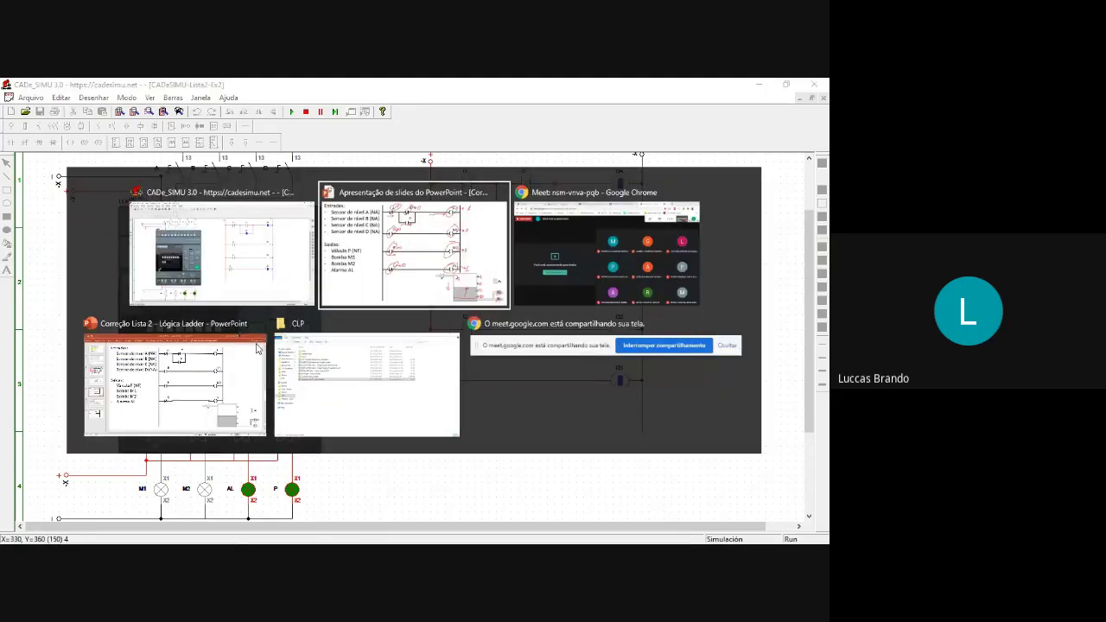
pyautogui.hotkey('alt', 'Tab')
pyautogui.hotkey('alt', 'Tab')
pyautogui.click(637, 443)
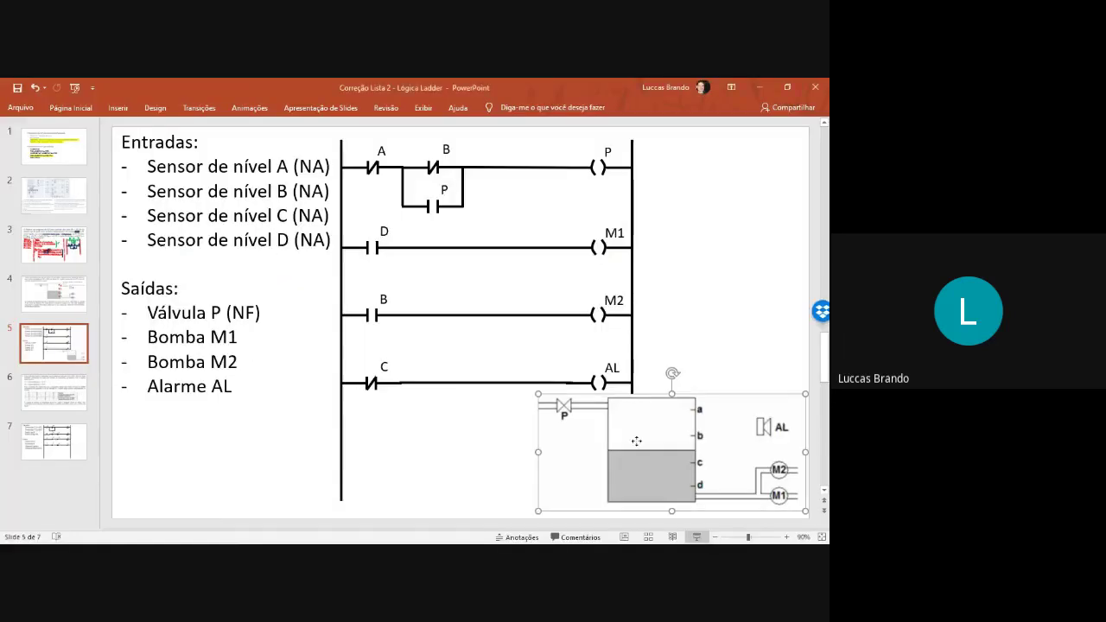
pyautogui.hotkey('alt', 'Tab')
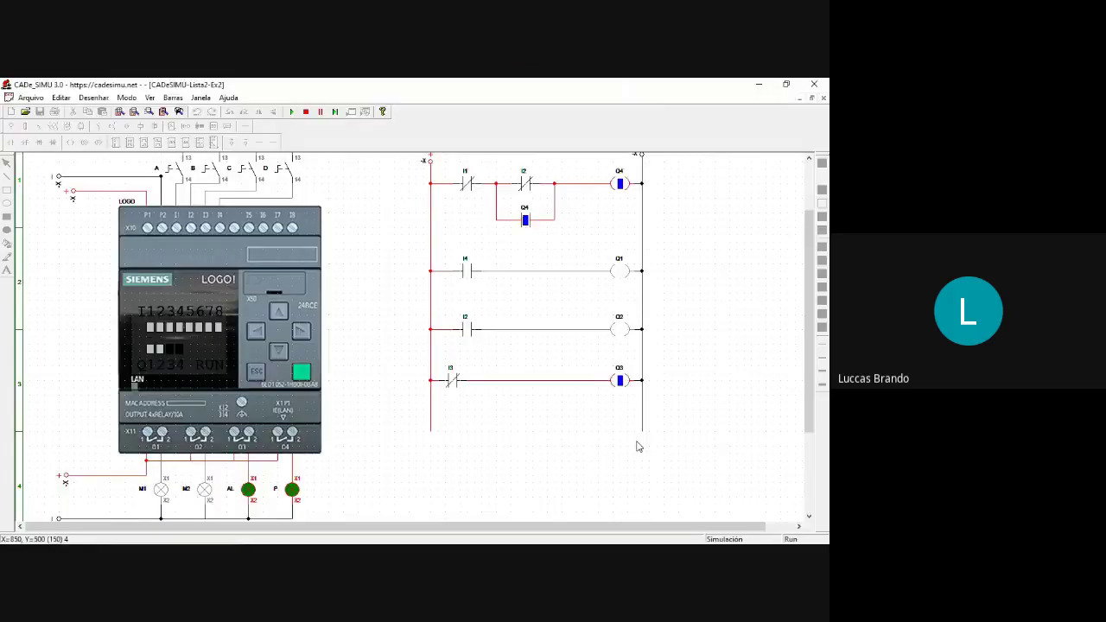
pyautogui.hotkey('alt', 'Tab')
pyautogui.hotkey('alt', 'Tab')
pyautogui.doubleClick(585, 90)
pyautogui.moveTo(566, 96); pyautogui.dragTo(305, 137)
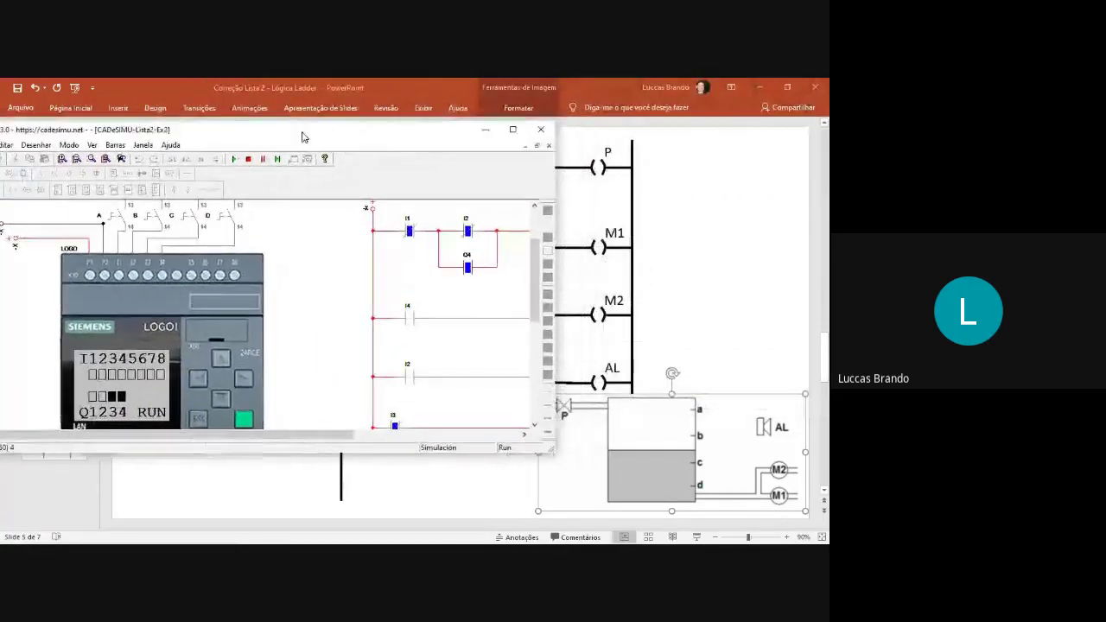
pyautogui.moveTo(364, 455); pyautogui.dragTo(378, 499)
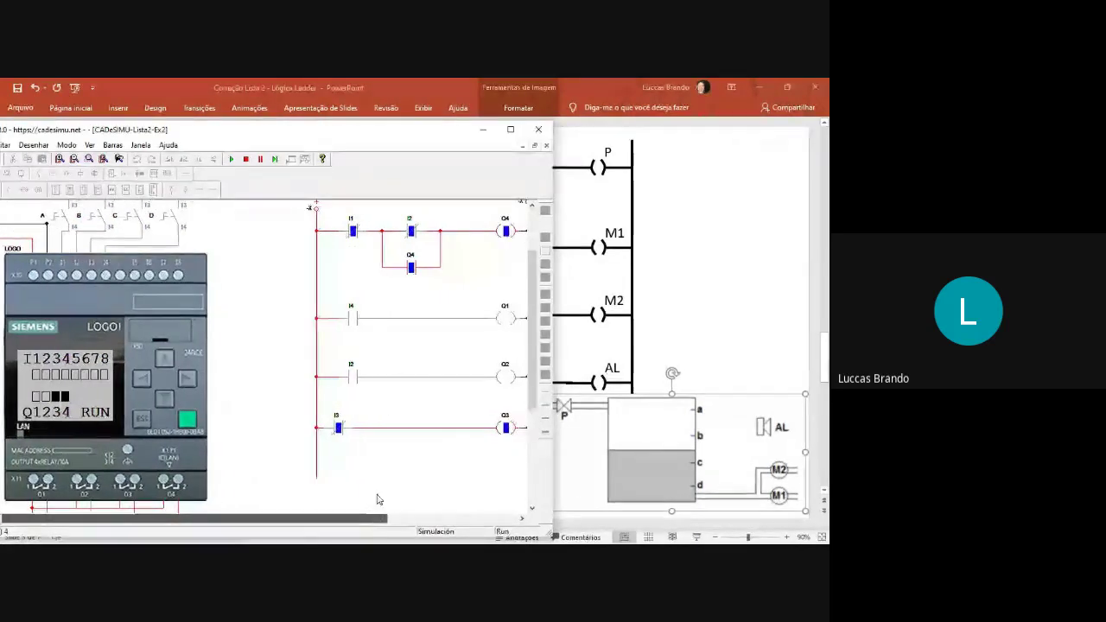
pyautogui.scroll(-1, 387, 399)
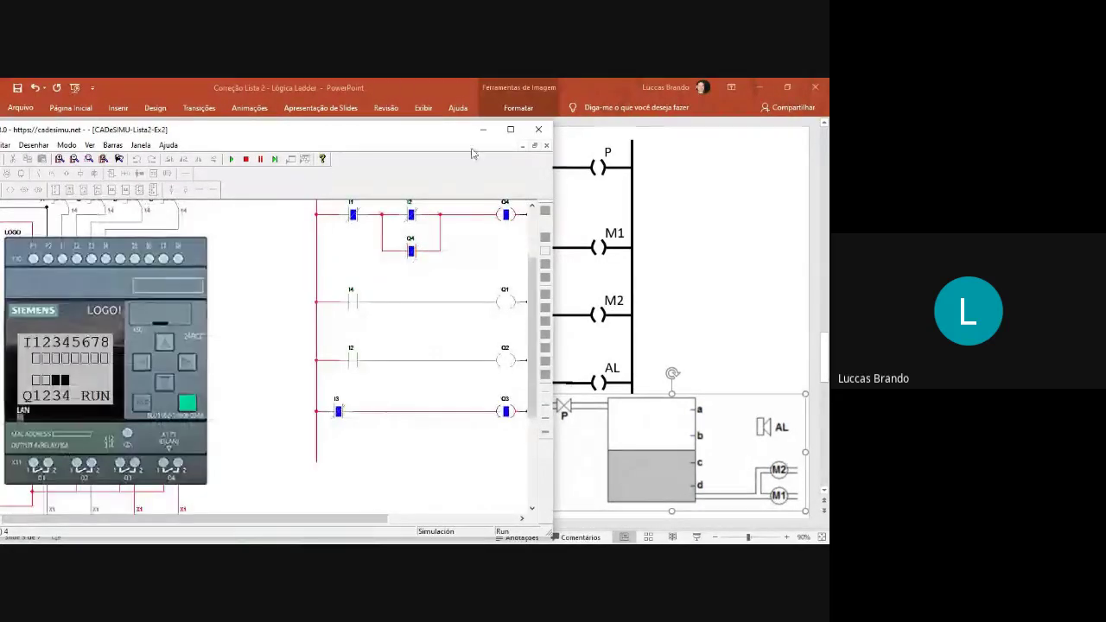
pyautogui.doubleClick(131, 88)
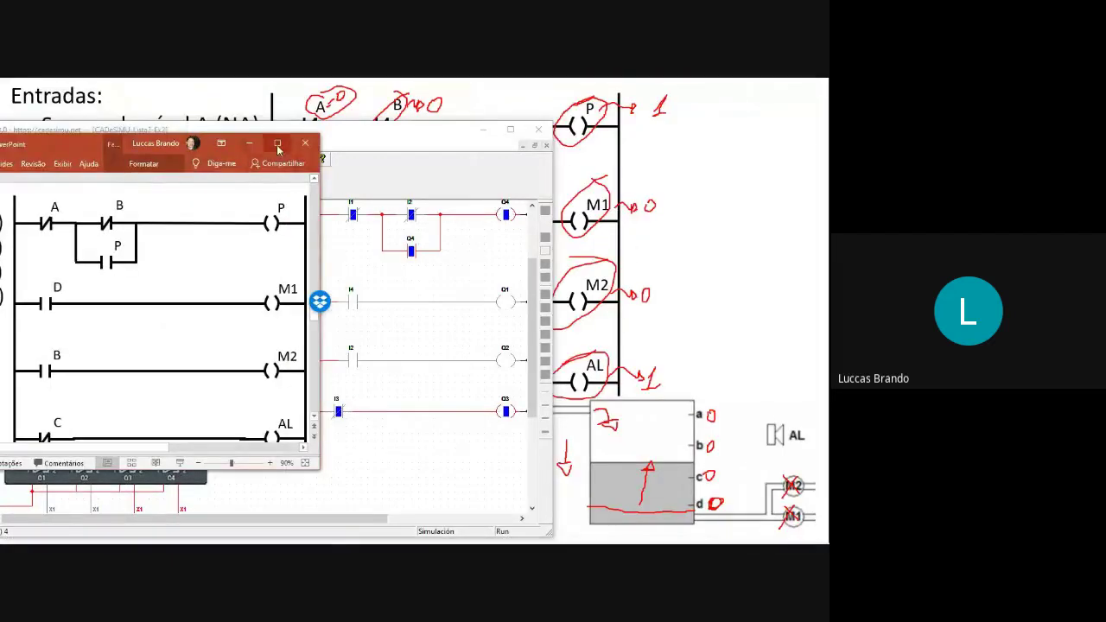
pyautogui.click(277, 146)
# Return to the full-size CADe_SIMU window and close level switches D, C, B and A in turn to simulate the reservoir filling.
pyautogui.hotkey('alt', 'Tab')
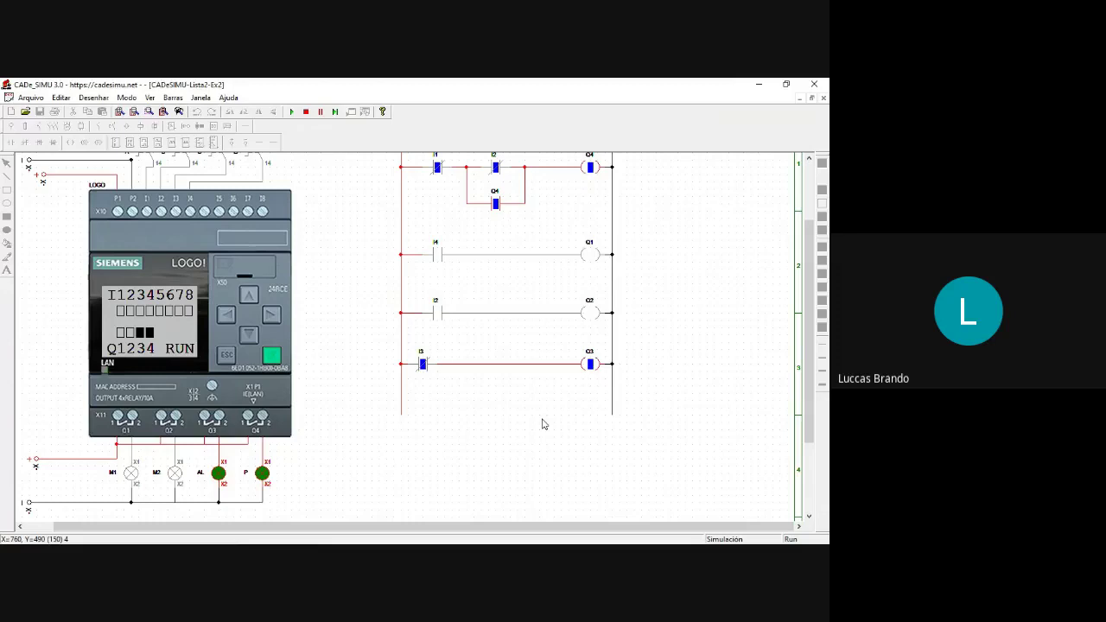
pyautogui.click(808, 159)
pyautogui.click(808, 159)
pyautogui.click(809, 159)
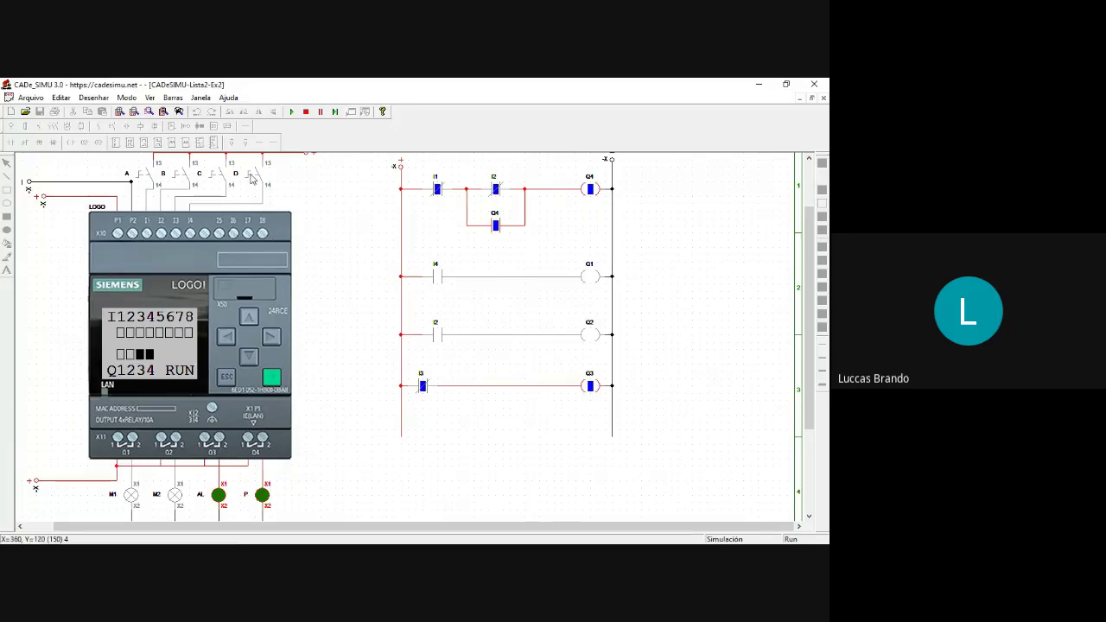
pyautogui.click(253, 178)
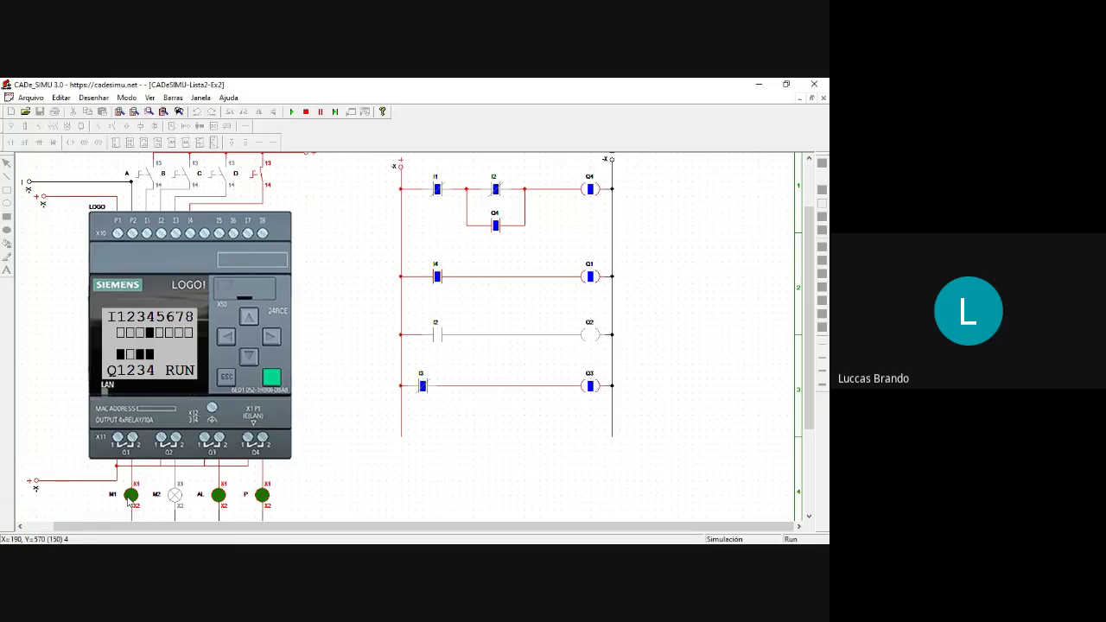
pyautogui.click(215, 177)
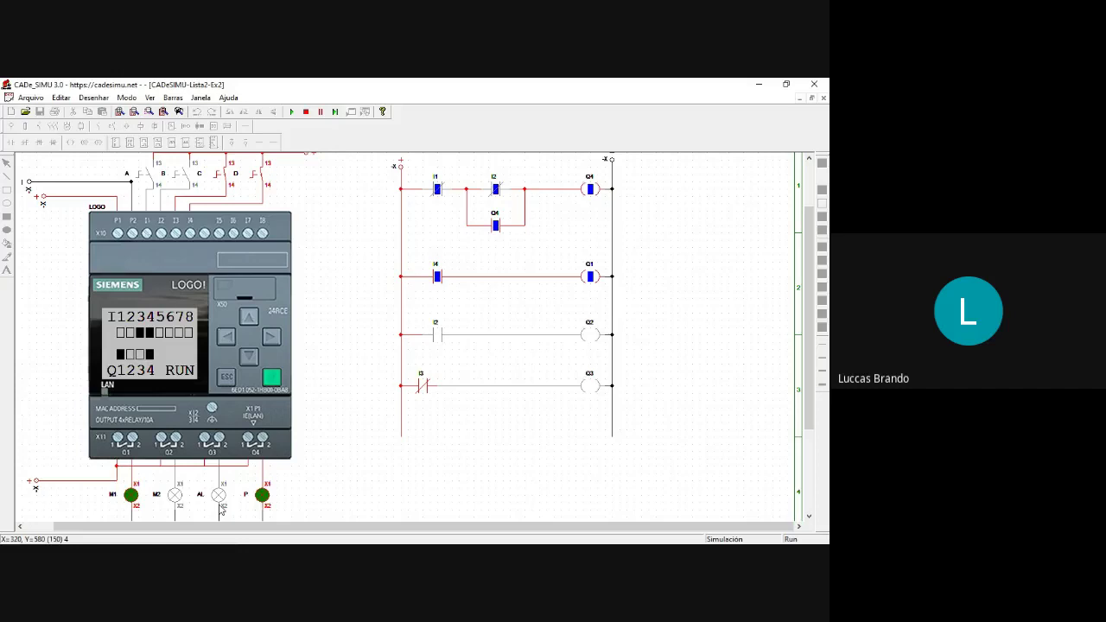
pyautogui.click(177, 180)
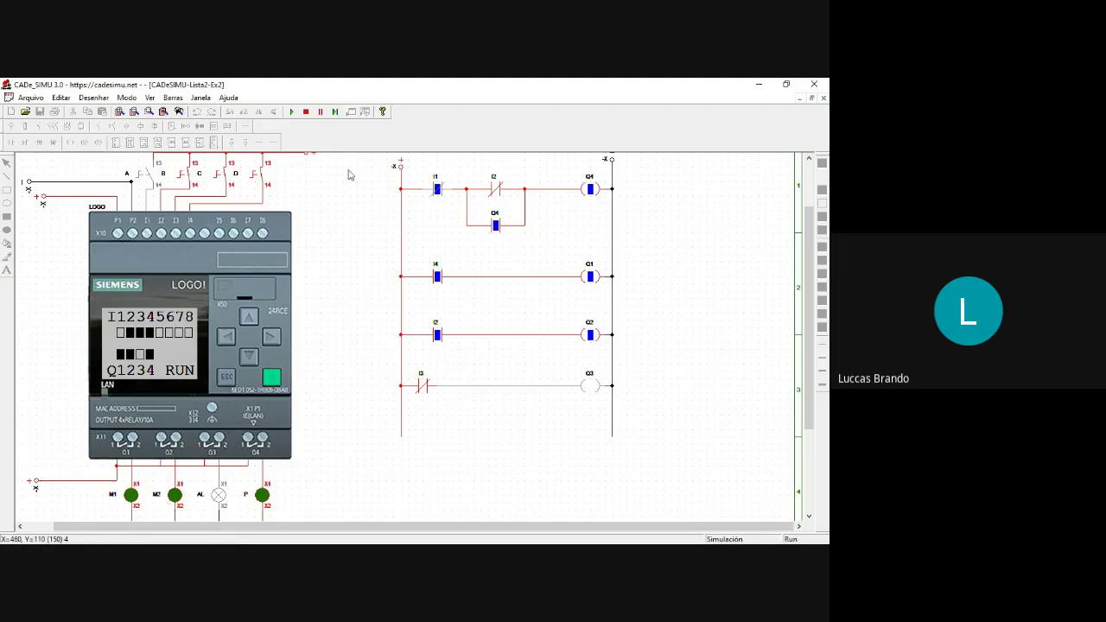
pyautogui.click(148, 176)
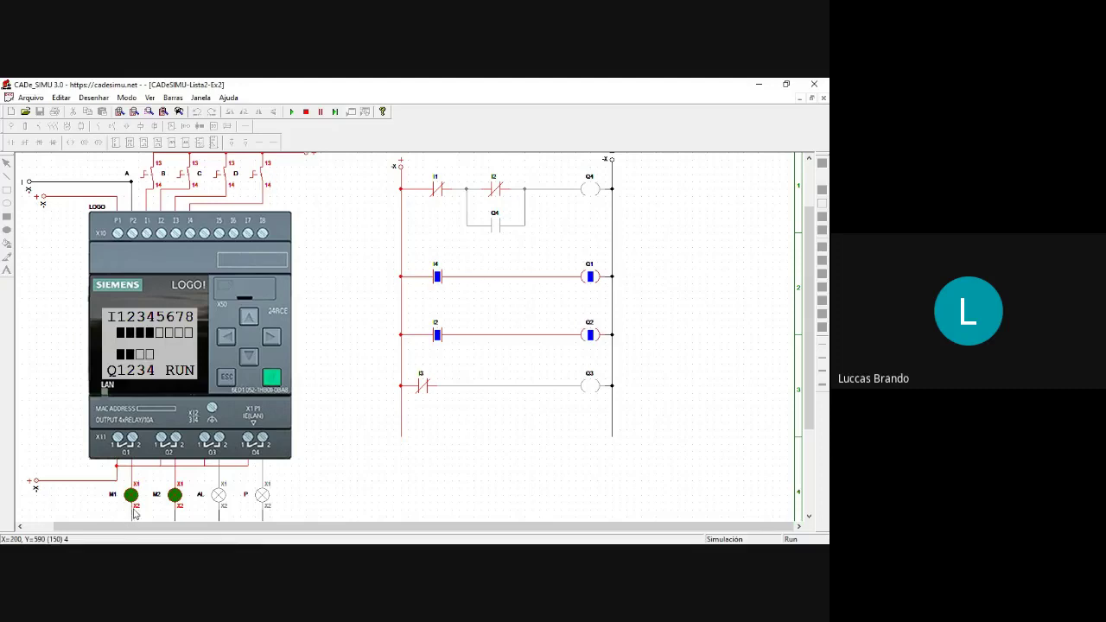
# Open level switches A, B, C and D in turn to simulate the reservoir emptying, and close D again.
pyautogui.click(148, 178)
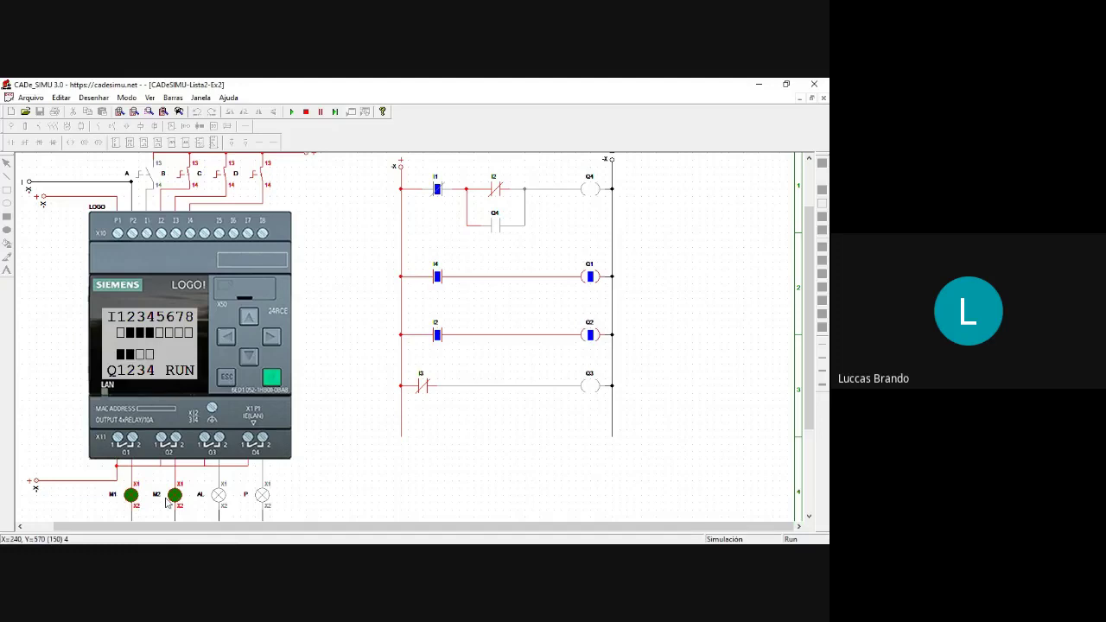
pyautogui.click(183, 180)
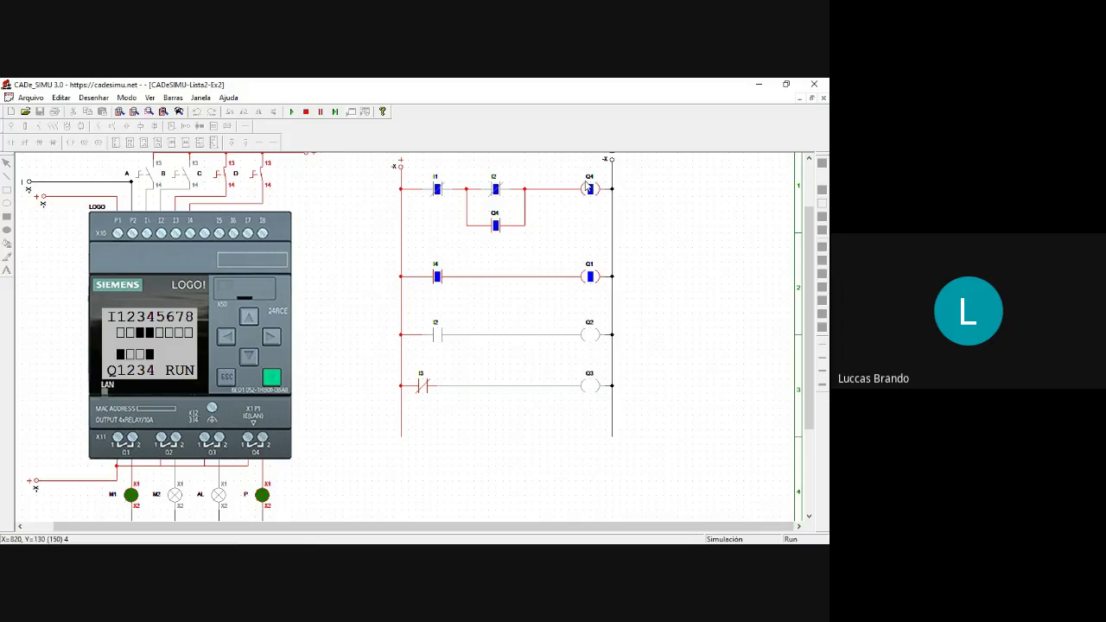
pyautogui.click(219, 180)
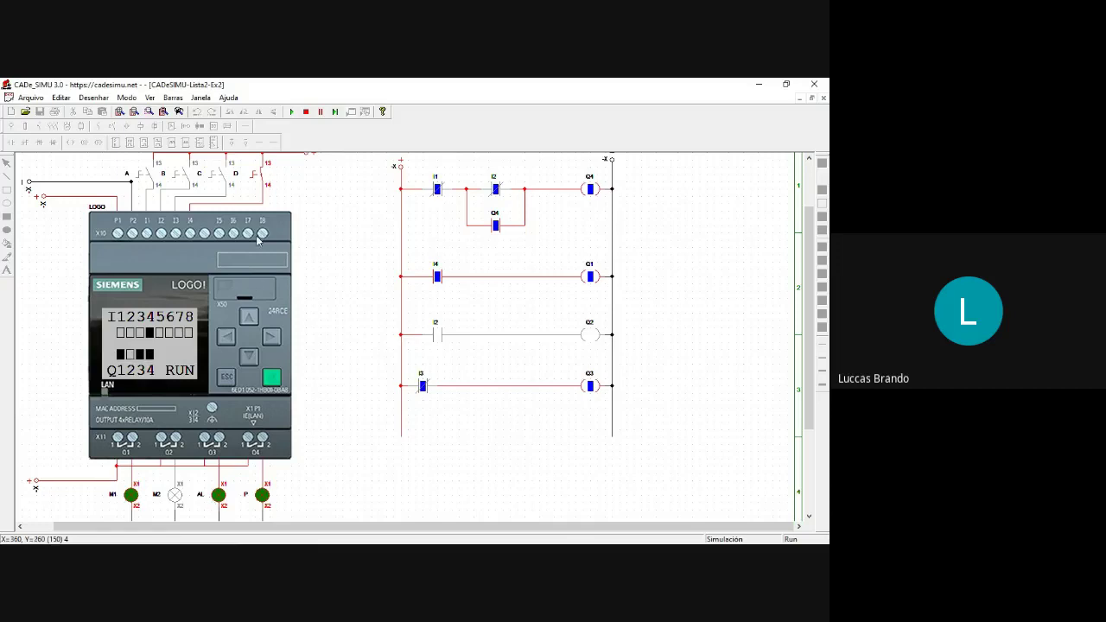
pyautogui.click(254, 178)
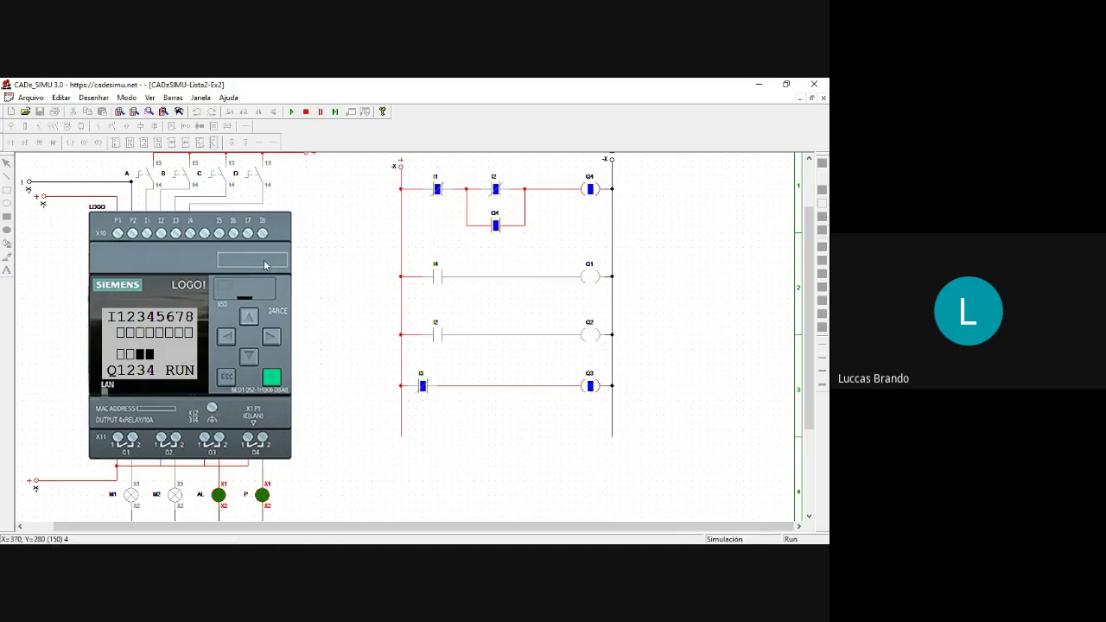
pyautogui.click(249, 174)
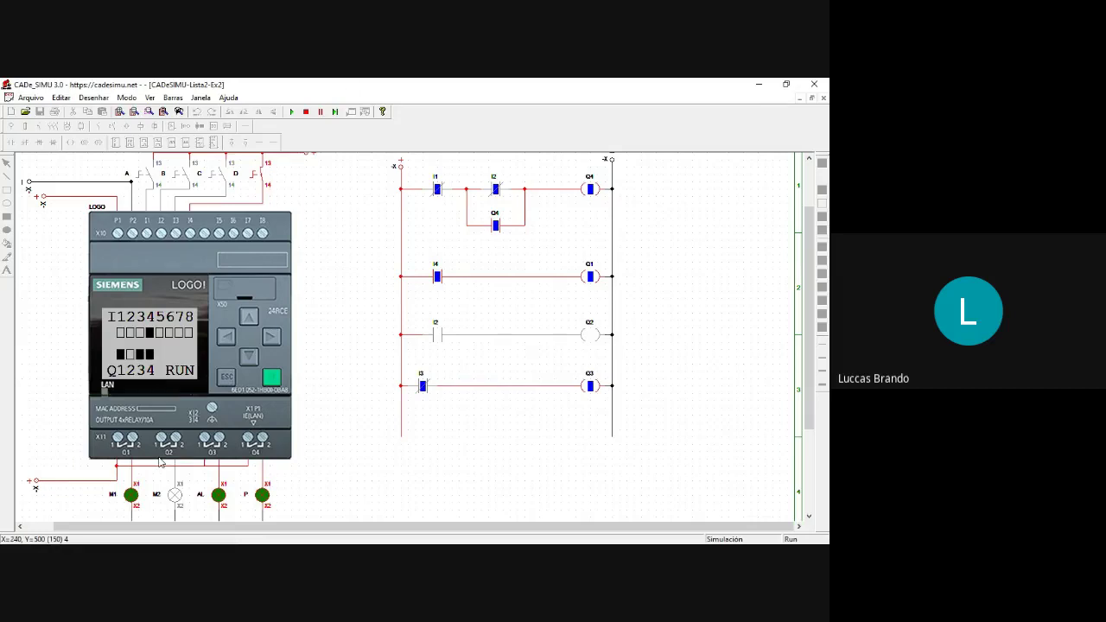
# Switch to the Google Meet call in Chrome to check the participants.
pyautogui.hotkey('alt', 'Tab')
pyautogui.hotkey('alt', 'Tab')
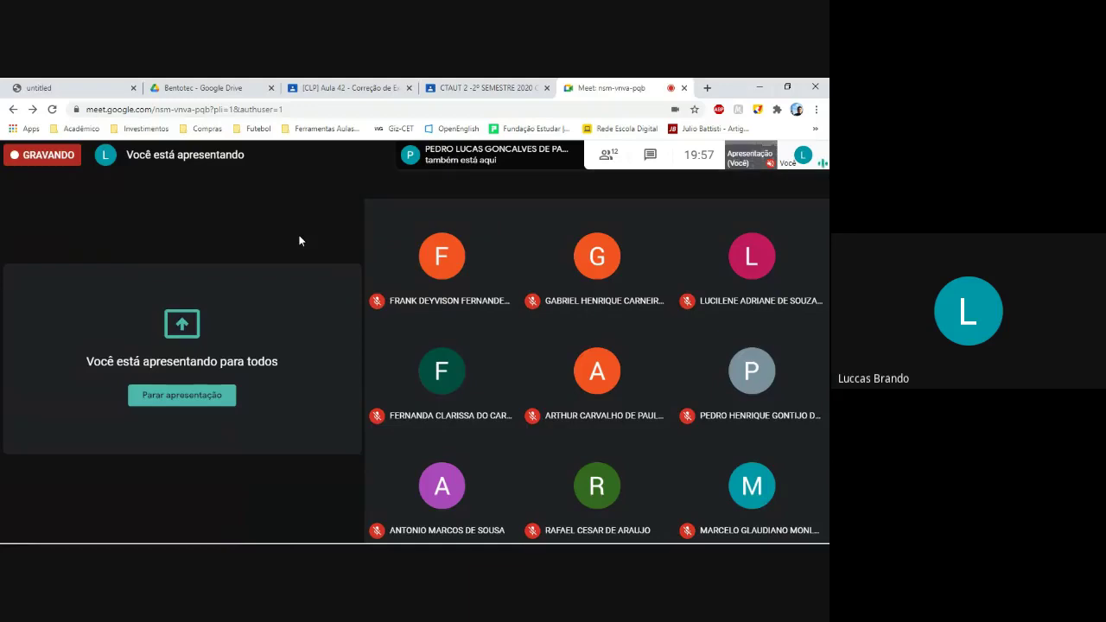
pyautogui.moveTo(307, 218)
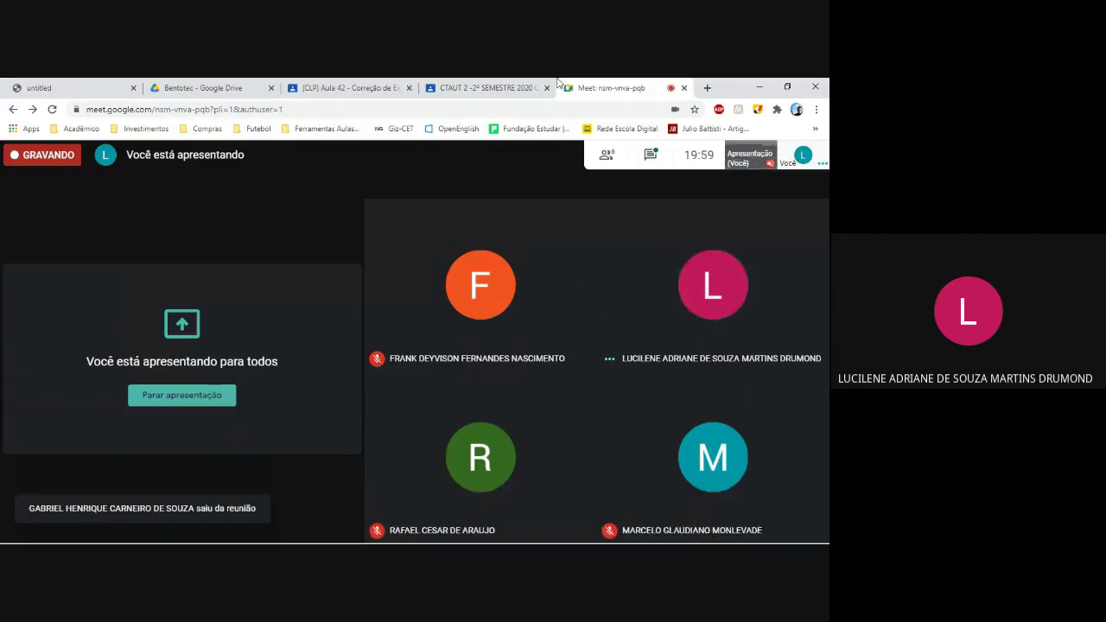
pyautogui.moveTo(503, 269)
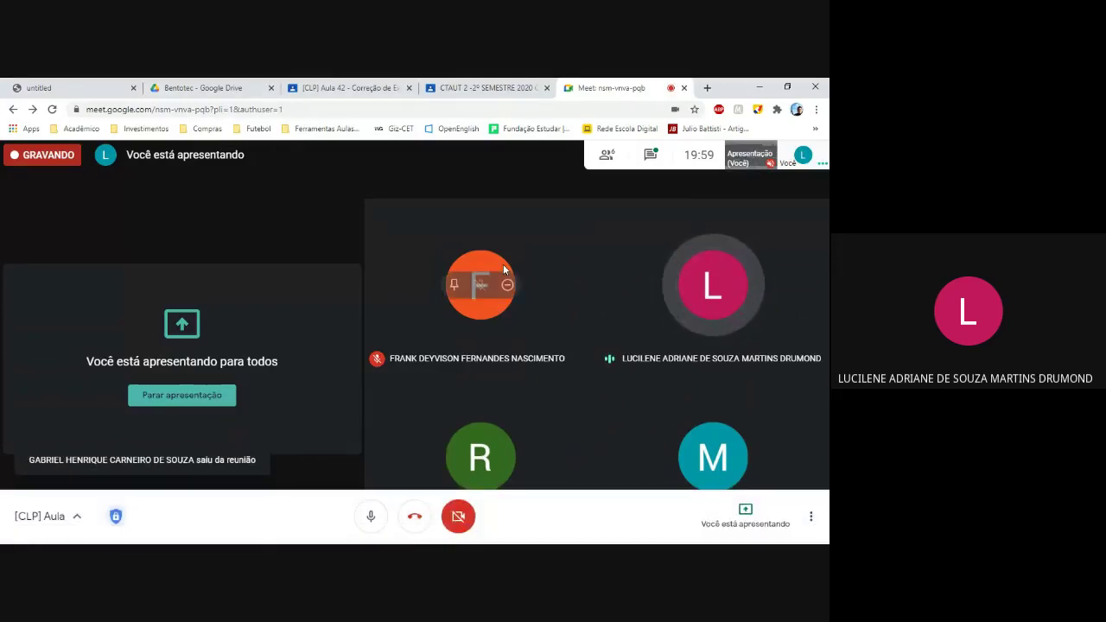